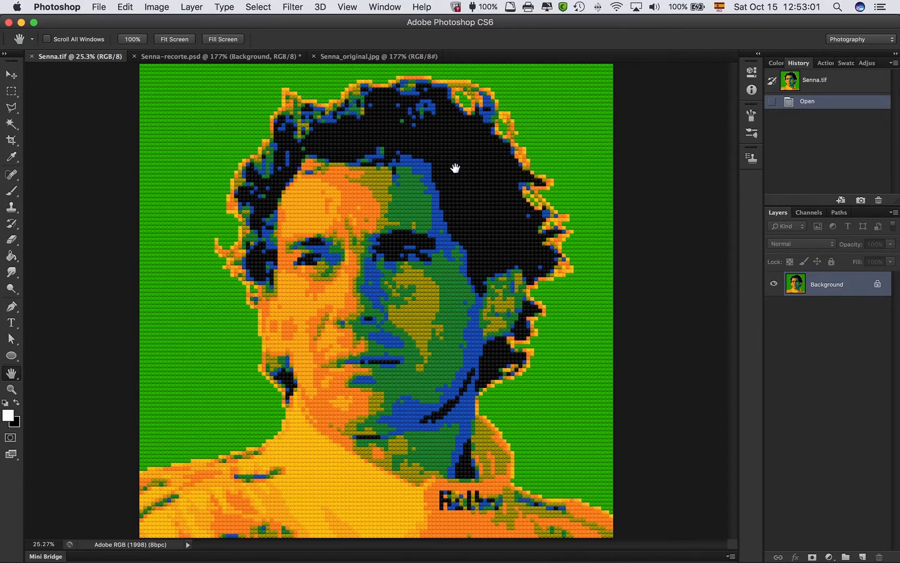
Examine the individual LEGO bricks of the Senna.tif mosaic at 200%, across the face, hair outline and green background.
{"action": "key", "text": "super+1"}
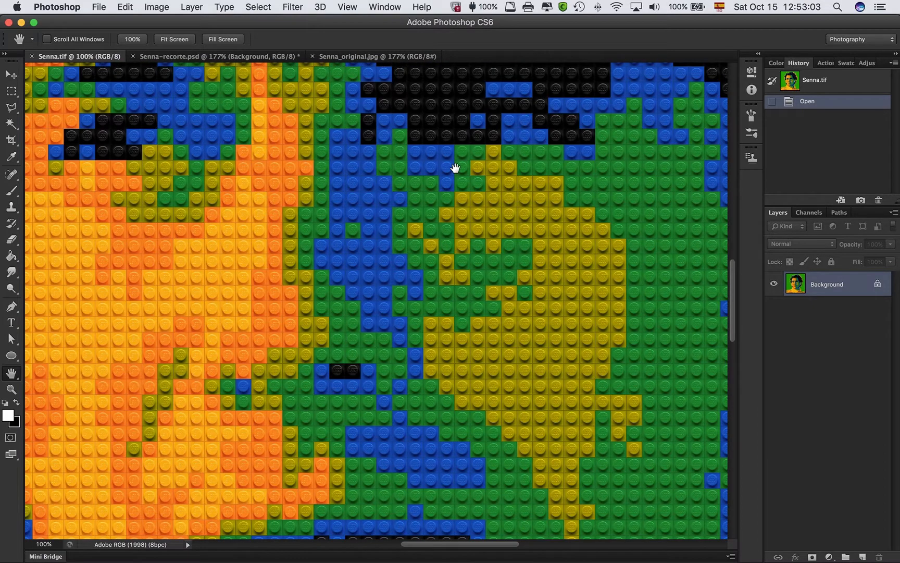
{"action": "key", "text": "super+equal"}
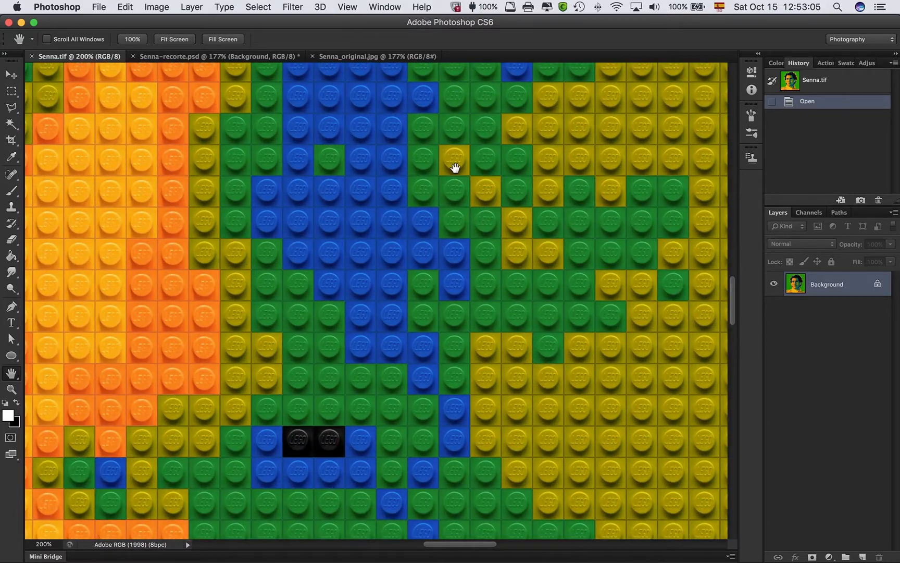
{"action": "scroll", "coordinate": [455, 167], "scroll_direction": "up", "scroll_amount": 15}
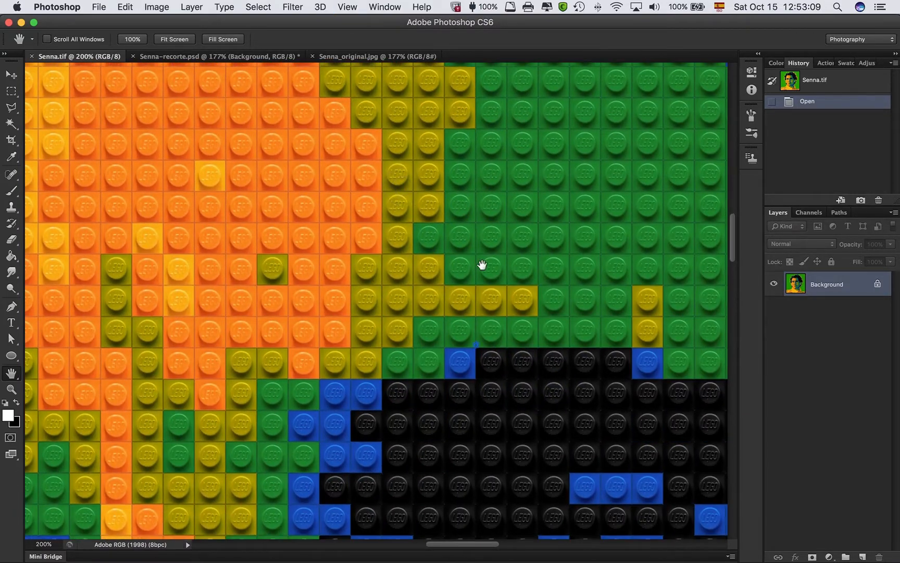
{"action": "scroll", "coordinate": [482, 263], "scroll_direction": "down", "scroll_amount": 15}
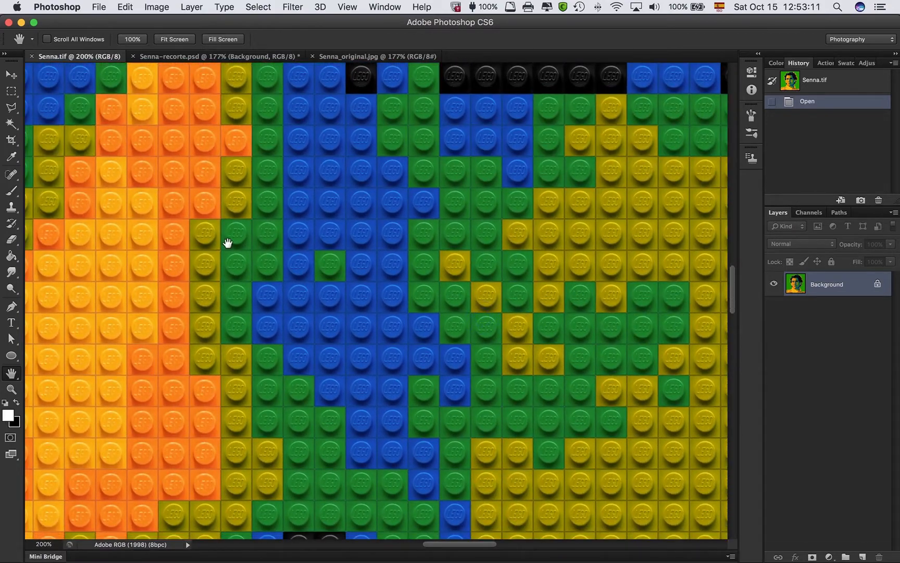
{"action": "left_click_drag", "start_coordinate": [227, 241], "coordinate": [443, 245]}
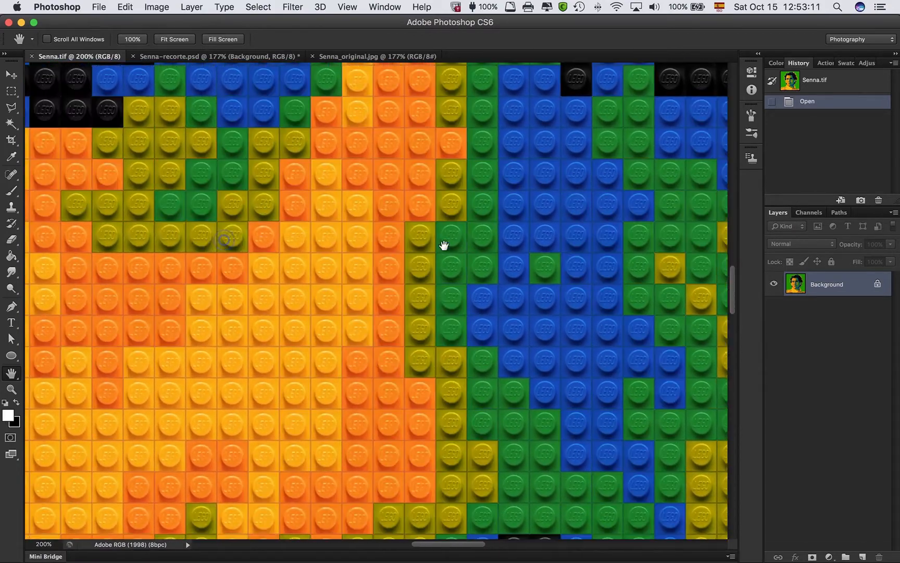
{"action": "left_click_drag", "start_coordinate": [252, 234], "coordinate": [485, 242]}
{"action": "mouse_move", "coordinate": [135, 237]}
{"action": "left_mouse_down"}
{"action": "mouse_move", "coordinate": [394, 237]}
{"action": "mouse_move", "coordinate": [173, 225]}
{"action": "mouse_move", "coordinate": [404, 229]}
{"action": "left_mouse_up"}
{"action": "left_click_drag", "start_coordinate": [288, 201], "coordinate": [374, 269]}
{"action": "scroll", "coordinate": [373, 255], "scroll_direction": "up", "scroll_amount": 15}
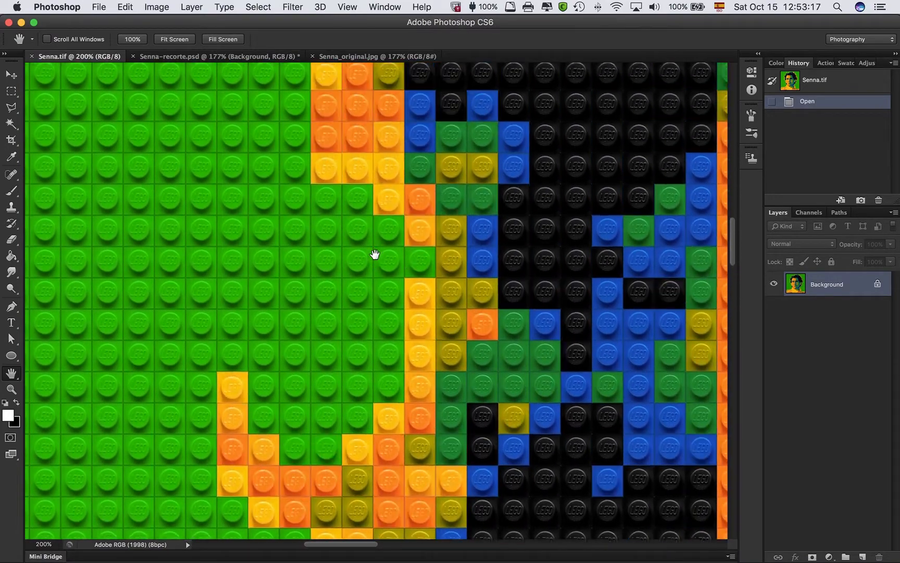
{"action": "scroll", "coordinate": [375, 254], "scroll_direction": "up", "scroll_amount": 15}
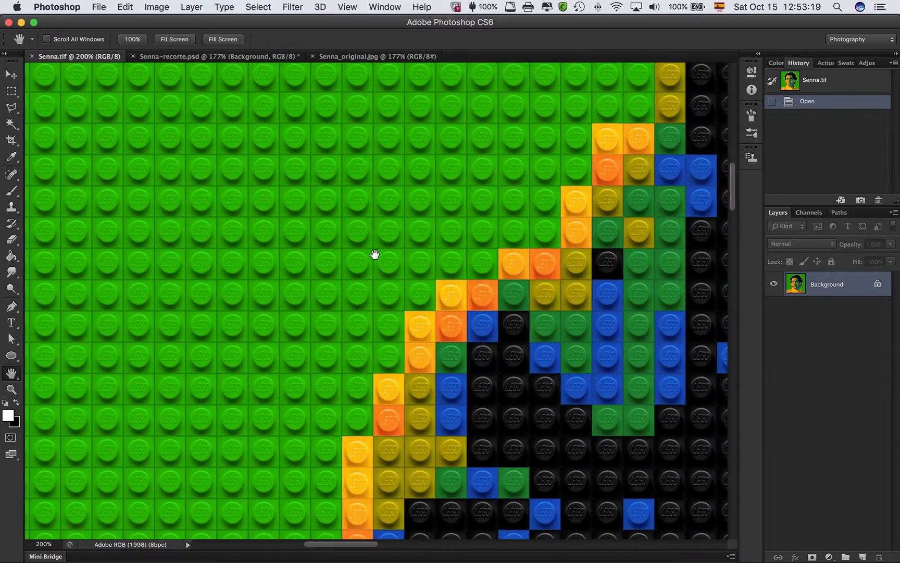
{"action": "scroll", "coordinate": [374, 254], "scroll_direction": "right", "scroll_amount": 10}
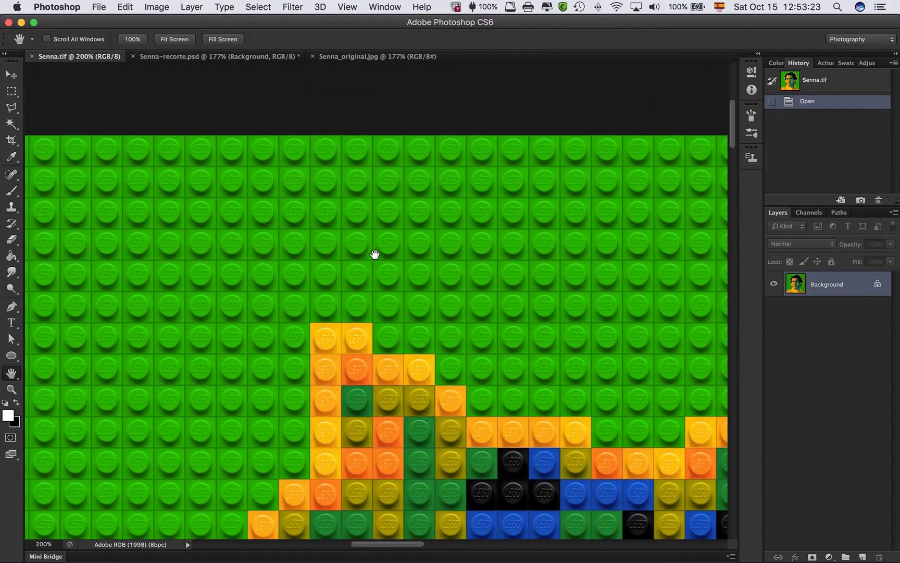
{"action": "scroll", "coordinate": [374, 254], "scroll_direction": "left", "scroll_amount": 4}
{"action": "scroll", "coordinate": [375, 254], "scroll_direction": "down", "scroll_amount": 4}
{"action": "scroll", "coordinate": [375, 254], "scroll_direction": "right", "scroll_amount": 5}
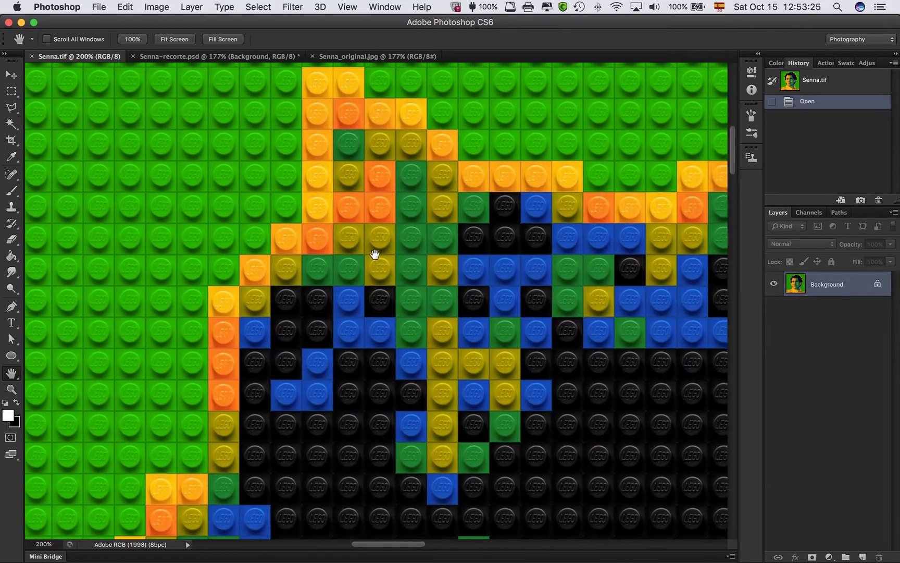
{"action": "scroll", "coordinate": [375, 254], "scroll_direction": "down", "scroll_amount": 2}
{"action": "scroll", "coordinate": [374, 254], "scroll_direction": "right", "scroll_amount": 8}
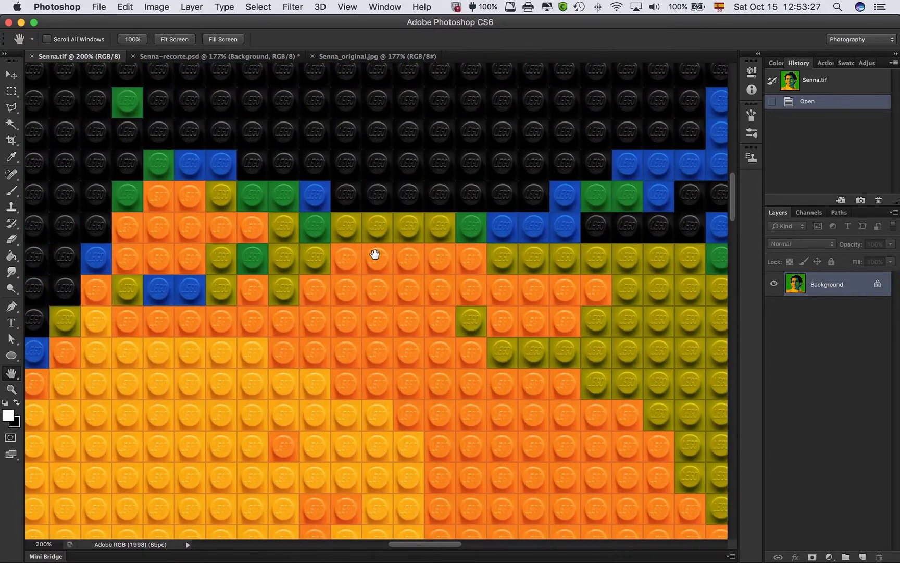
{"action": "scroll", "coordinate": [375, 254], "scroll_direction": "down", "scroll_amount": 10}
{"action": "scroll", "coordinate": [374, 254], "scroll_direction": "right", "scroll_amount": 2}
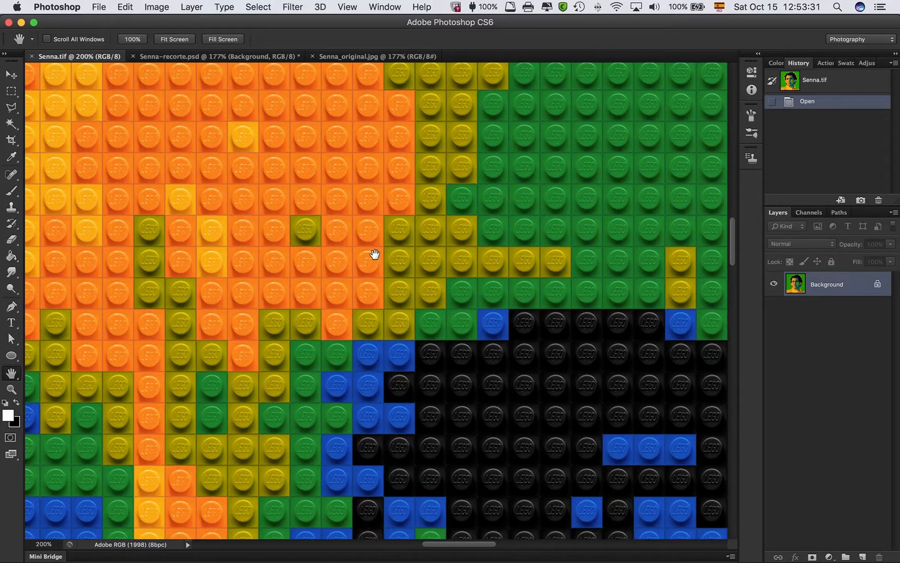
{"action": "key", "text": "super+0"}
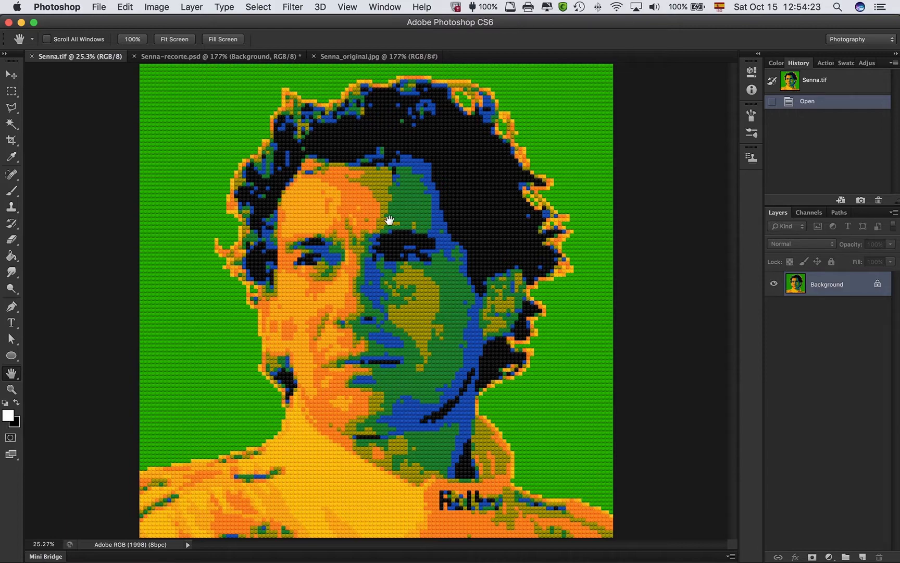
Examine the colour areas of the mosaic's forehead and eyes at 100%, finishing with the whole portrait in view.
{"action": "left_click", "coordinate": [310, 198]}
{"action": "left_click", "coordinate": [474, 188]}
{"action": "key", "text": "super+1"}
{"action": "scroll", "coordinate": [422, 233], "scroll_direction": "up", "scroll_amount": 10}
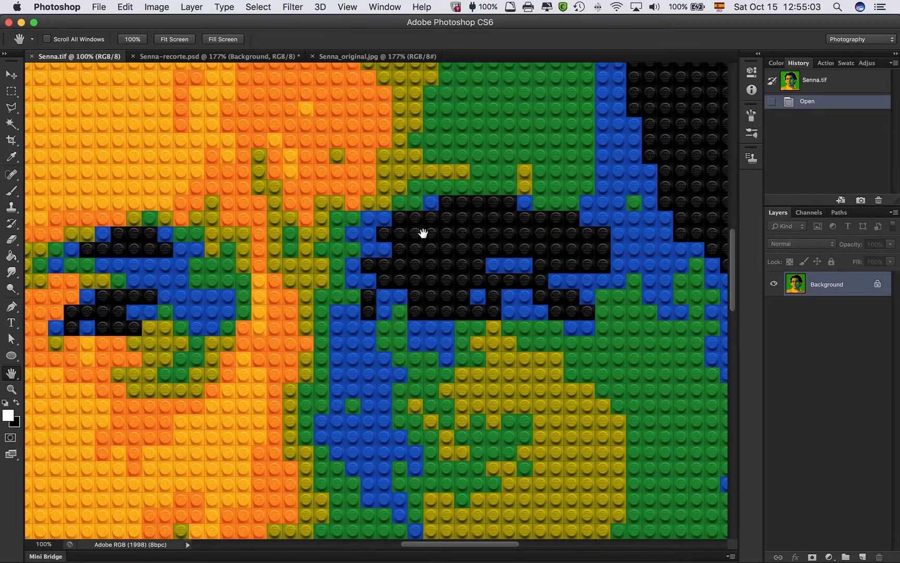
{"action": "scroll", "coordinate": [423, 233], "scroll_direction": "left", "scroll_amount": 9}
{"action": "scroll", "coordinate": [423, 233], "scroll_direction": "down", "scroll_amount": 4}
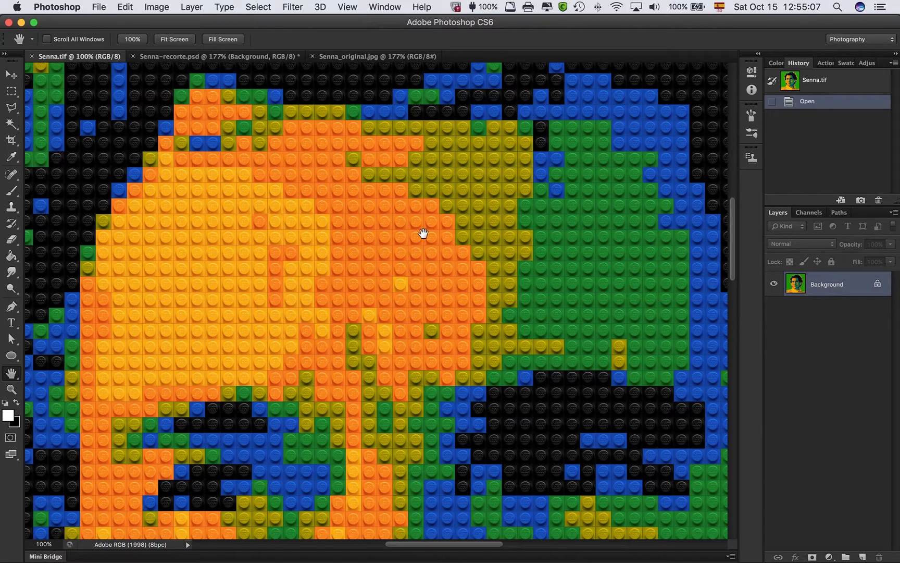
{"action": "key", "text": "super+0"}
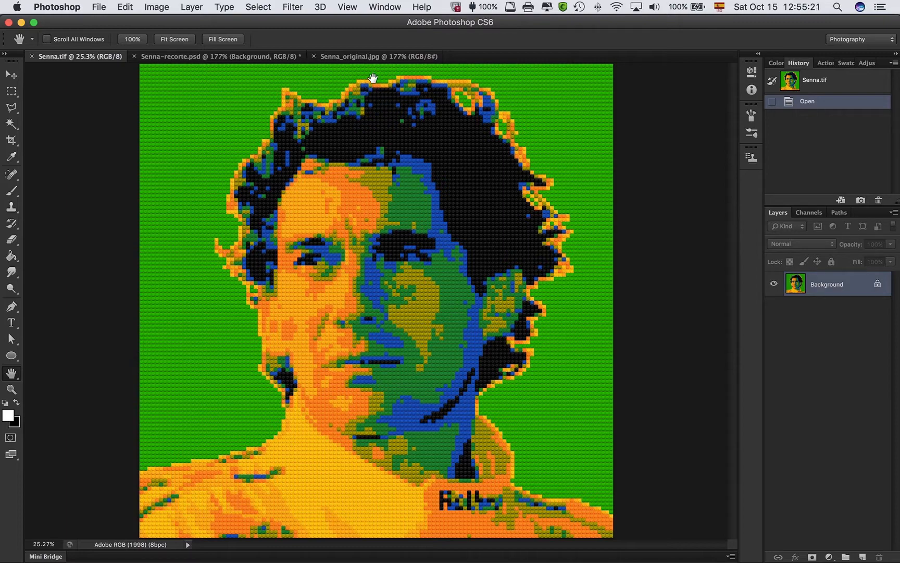
Compare the Senna.tif mosaic with the source photo Senna_original.jpg, alternating between the two documents.
{"action": "left_click", "coordinate": [370, 57]}
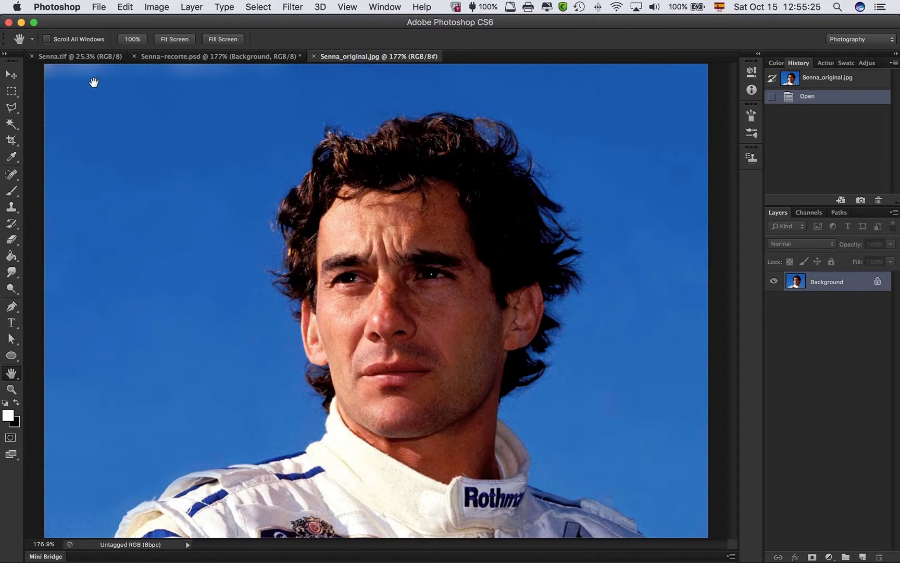
{"action": "left_click", "coordinate": [87, 56]}
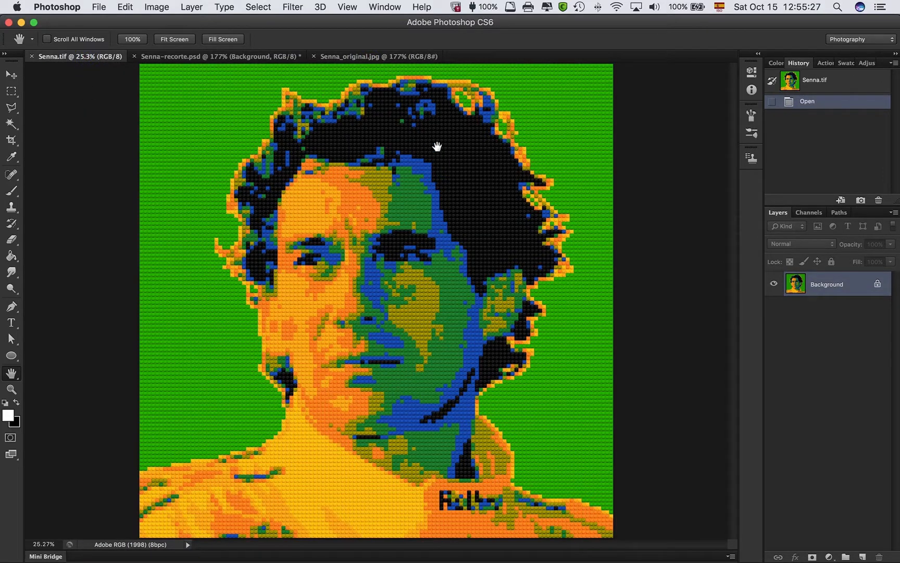
{"action": "left_click", "coordinate": [383, 57]}
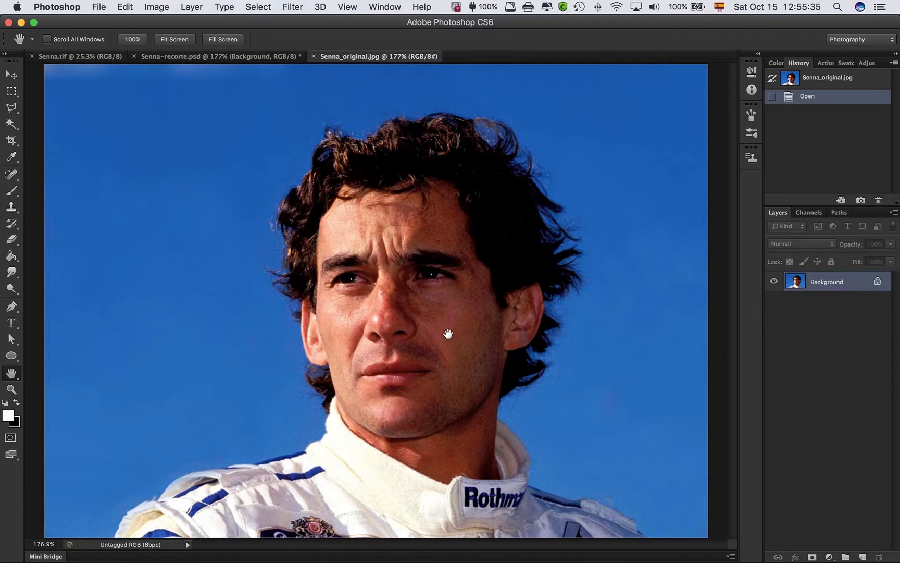
{"action": "left_click", "coordinate": [338, 222]}
{"action": "left_click", "coordinate": [86, 57]}
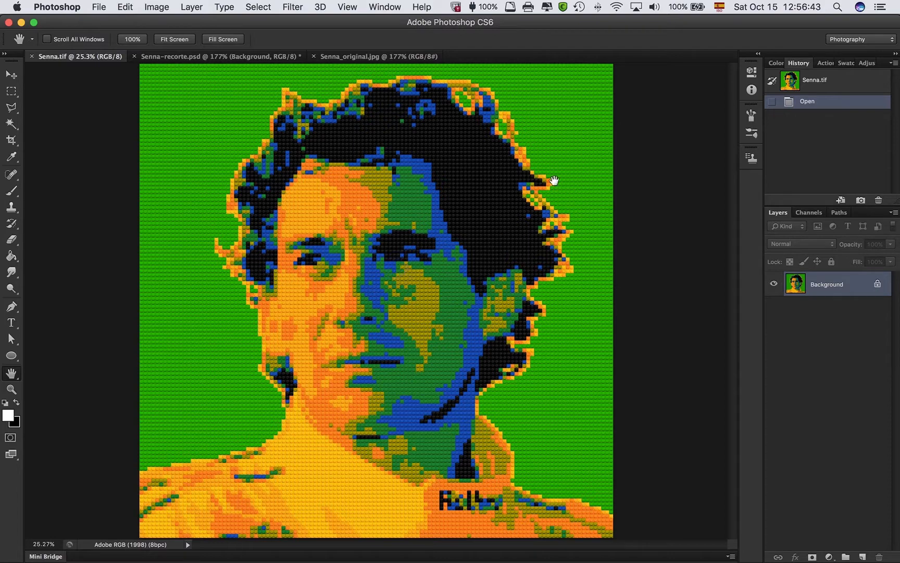
{"action": "left_click", "coordinate": [381, 57]}
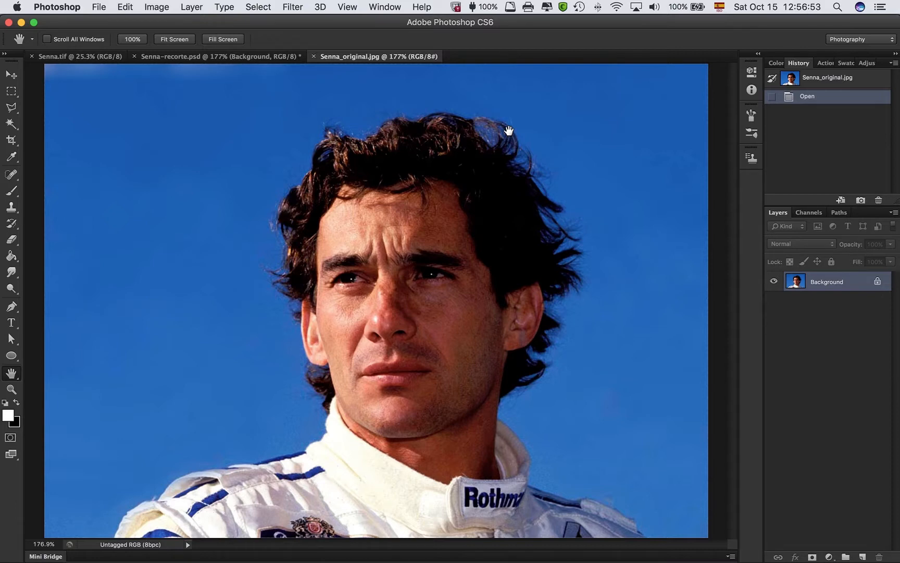
{"action": "left_click", "coordinate": [84, 62]}
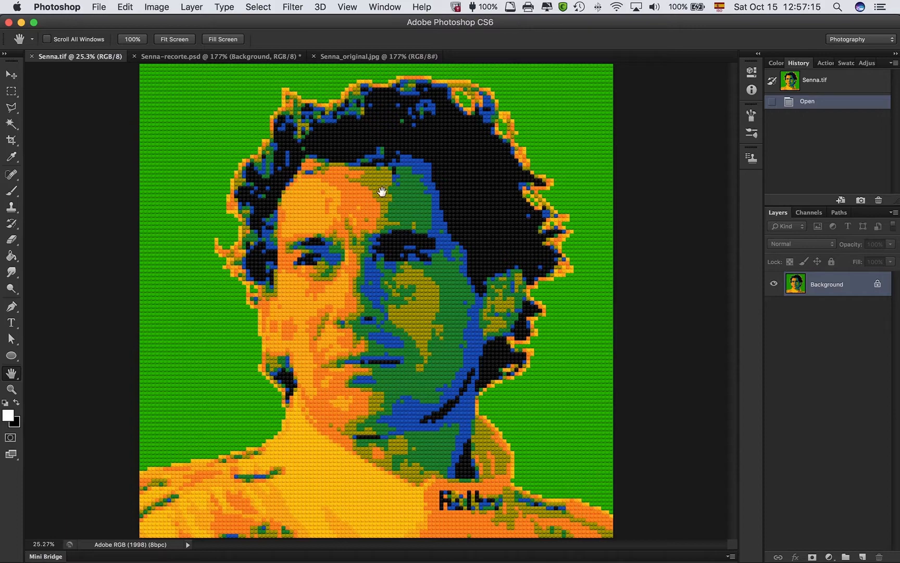
{"action": "left_click", "coordinate": [368, 58]}
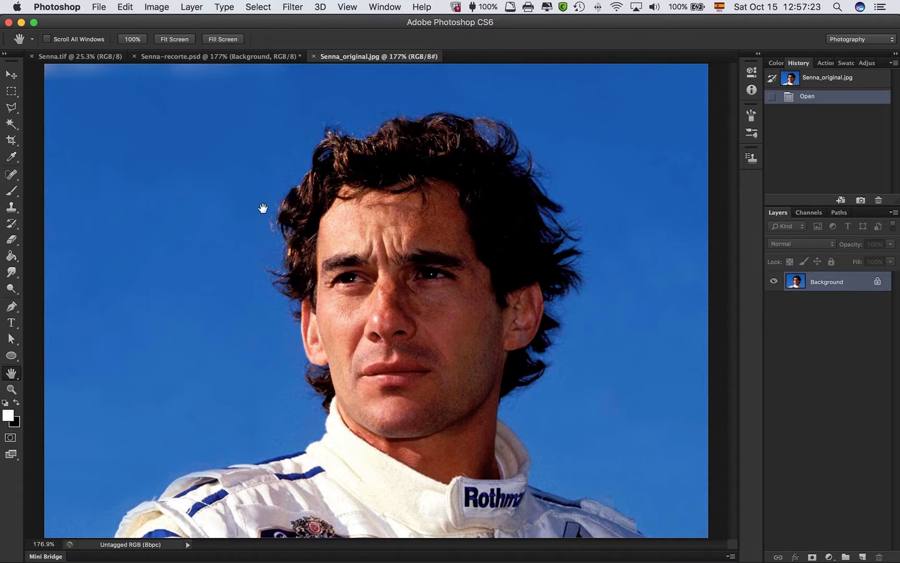
{"action": "left_click", "coordinate": [407, 168]}
Switch to Firefox, search the web for "ayrton senn" and show the image results.
{"action": "mouse_move", "coordinate": [899, 1]}
{"action": "left_click", "coordinate": [698, 323]}
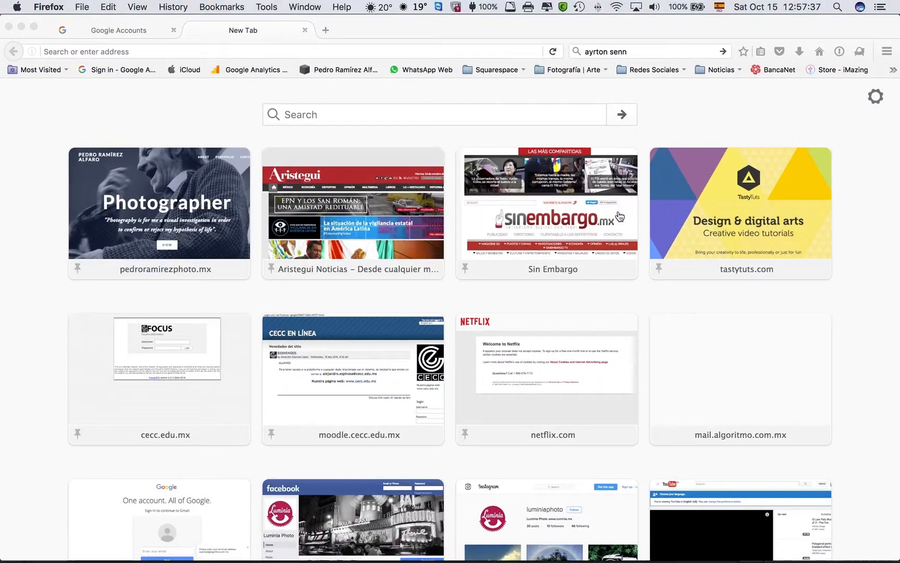
{"action": "left_click", "coordinate": [647, 54]}
{"action": "key", "text": "Return"}
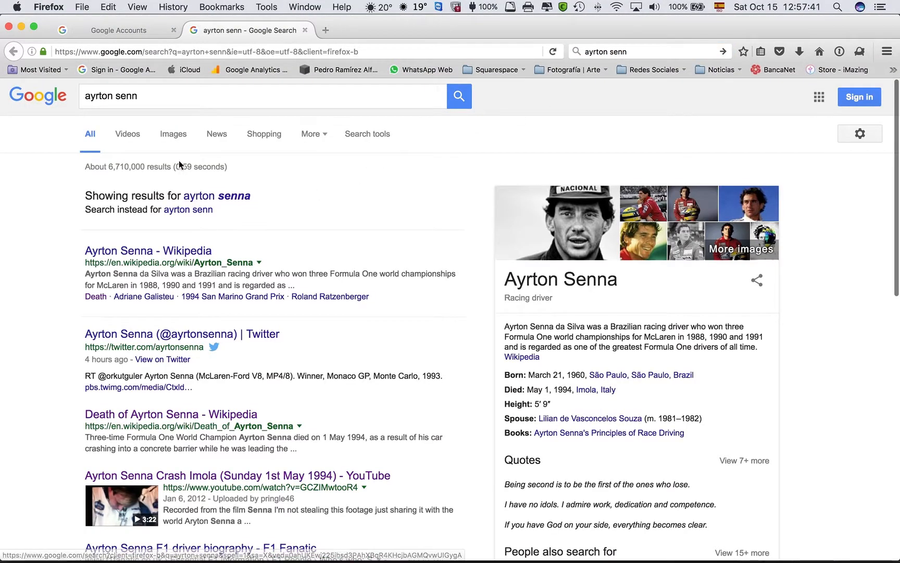
{"action": "left_click", "coordinate": [177, 142]}
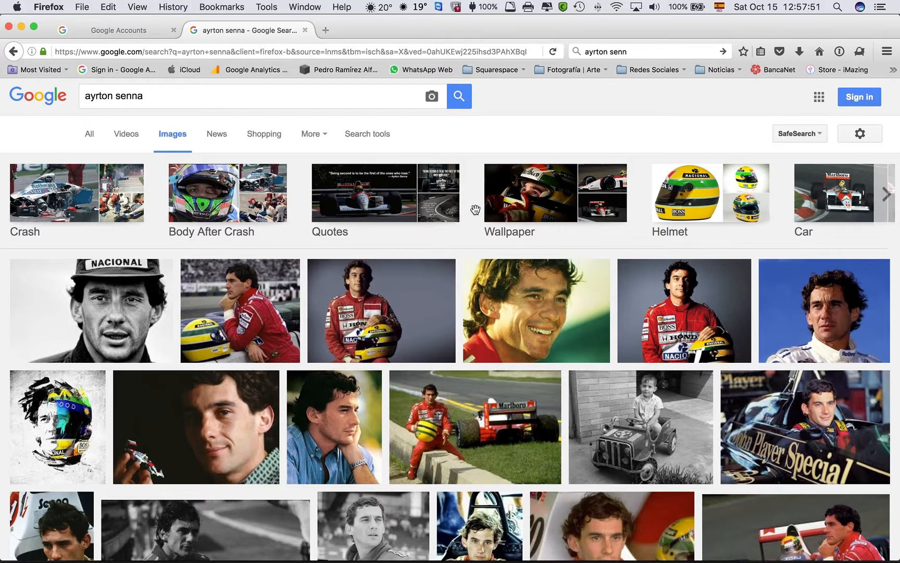
Look through the image results for a suitable portrait, dismissing the Time Machine backup warning.
{"action": "scroll", "coordinate": [475, 209], "scroll_direction": "down", "scroll_amount": 3}
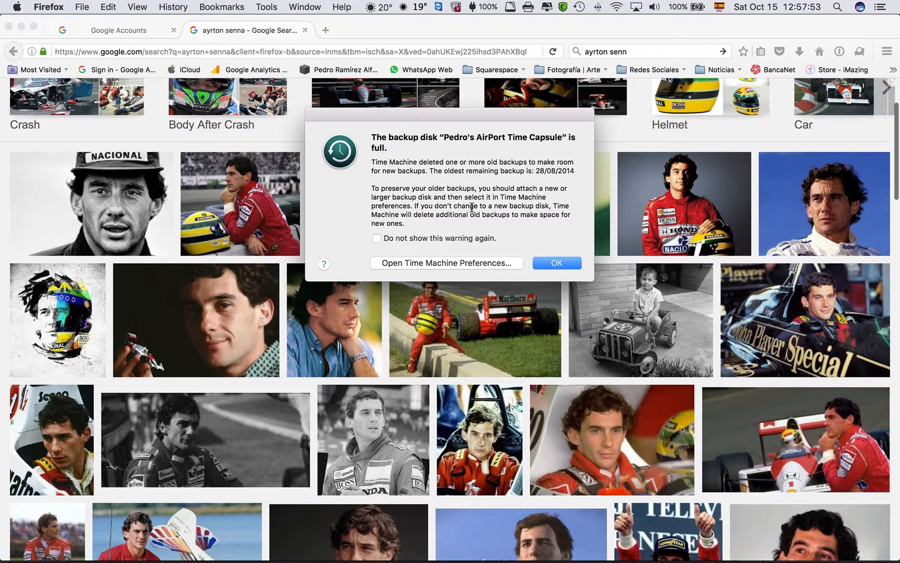
{"action": "left_click", "coordinate": [552, 263]}
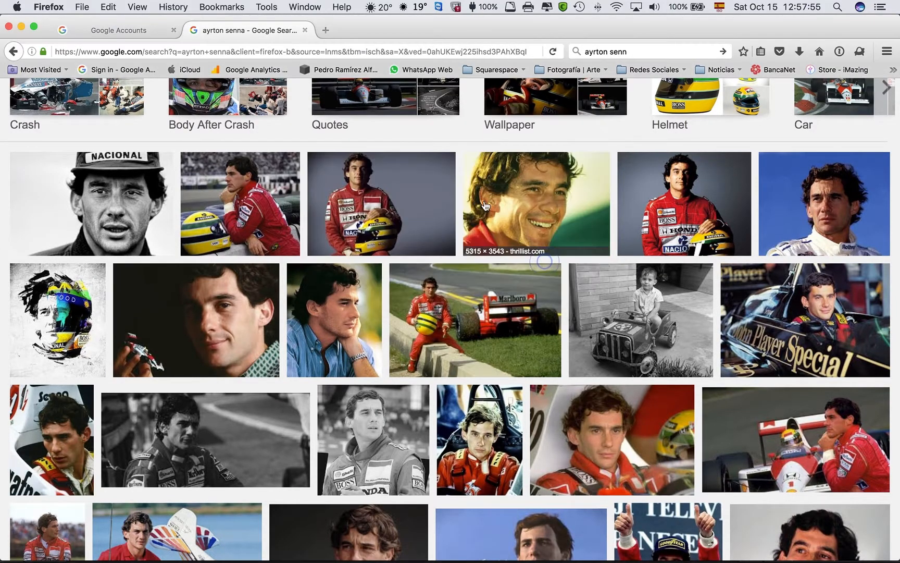
{"action": "left_click", "coordinate": [459, 142]}
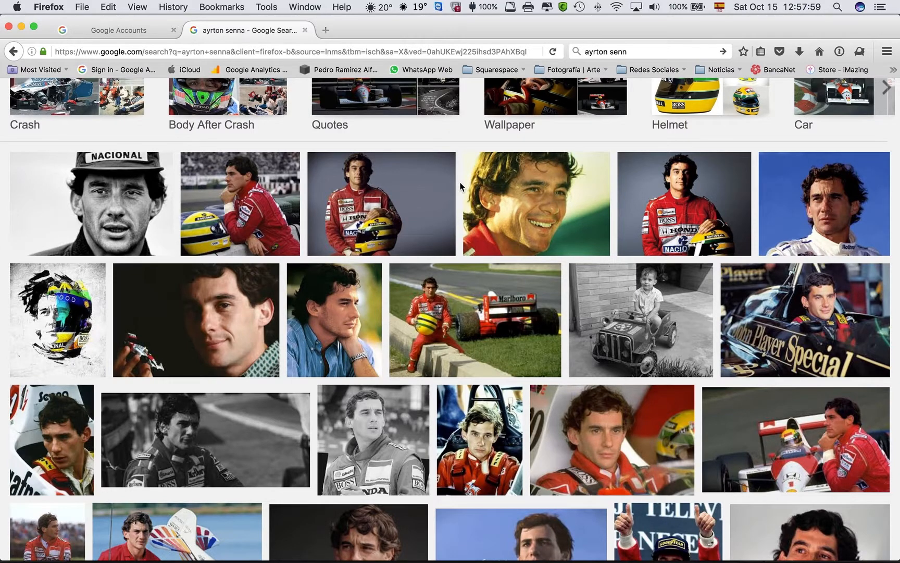
{"action": "scroll", "coordinate": [461, 186], "scroll_direction": "down", "scroll_amount": 5}
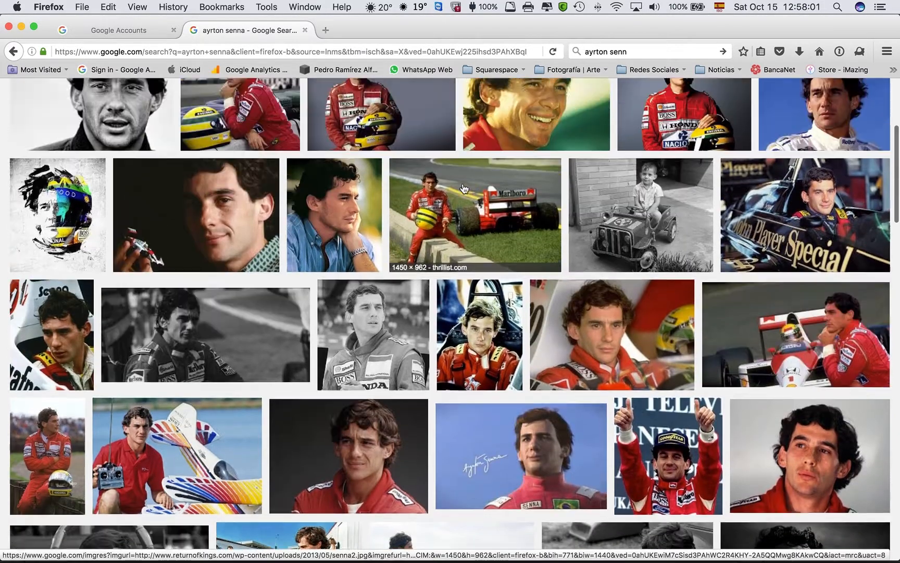
{"action": "scroll", "coordinate": [463, 188], "scroll_direction": "up", "scroll_amount": 10}
{"action": "left_click", "coordinate": [522, 108]}
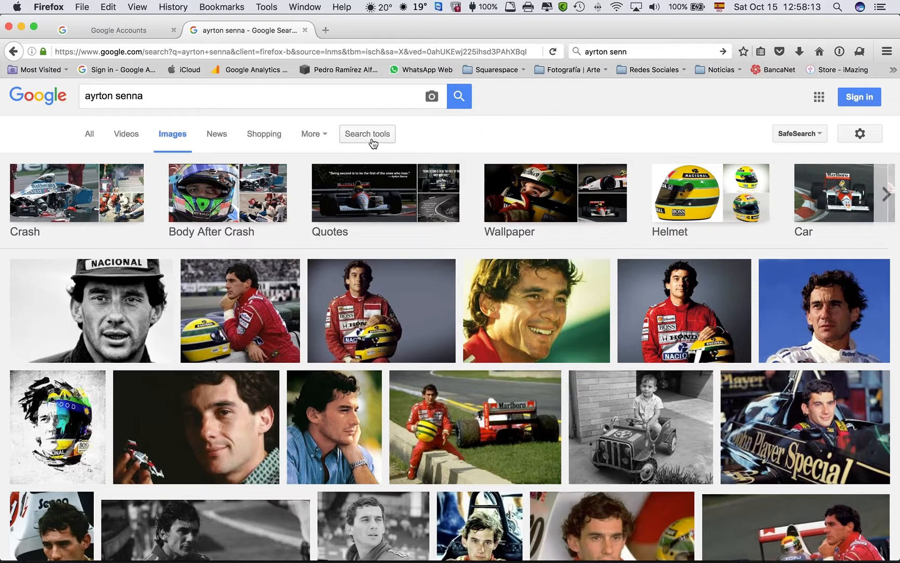
Limit the image results to sizes larger than 1024×768 and open the preview of the white-suit portrait against blue sky.
{"action": "left_click", "coordinate": [372, 136]}
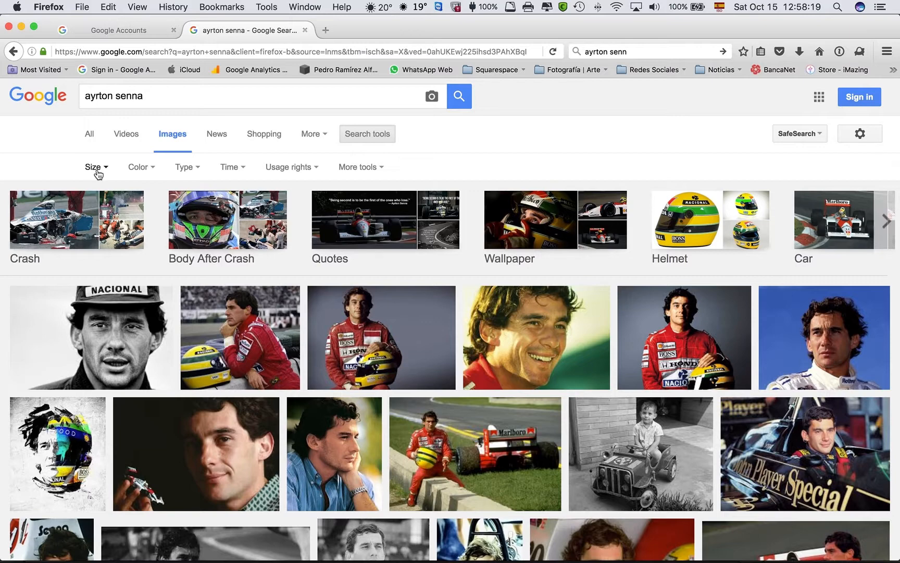
{"action": "left_click", "coordinate": [96, 168]}
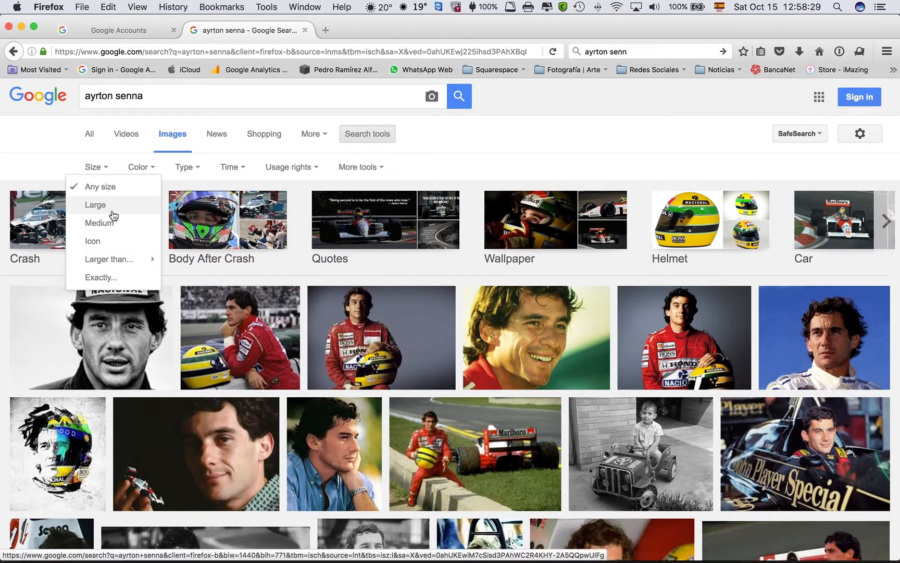
{"action": "mouse_move", "coordinate": [114, 259]}
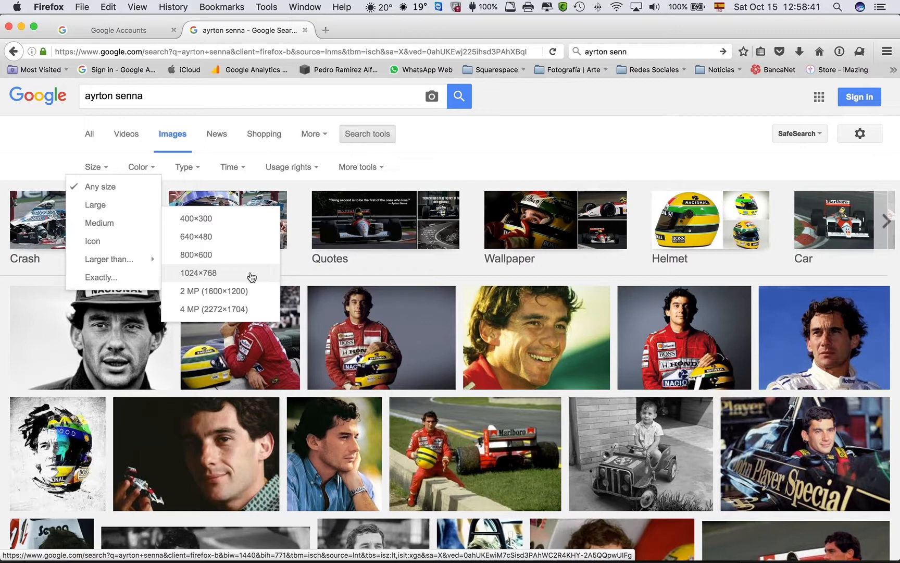
{"action": "left_click", "coordinate": [252, 276]}
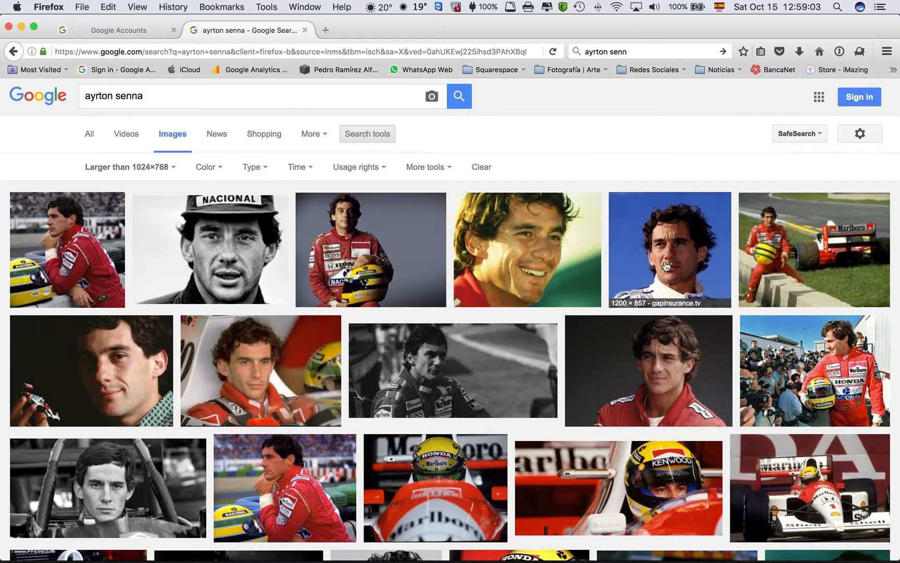
{"action": "left_click", "coordinate": [660, 216]}
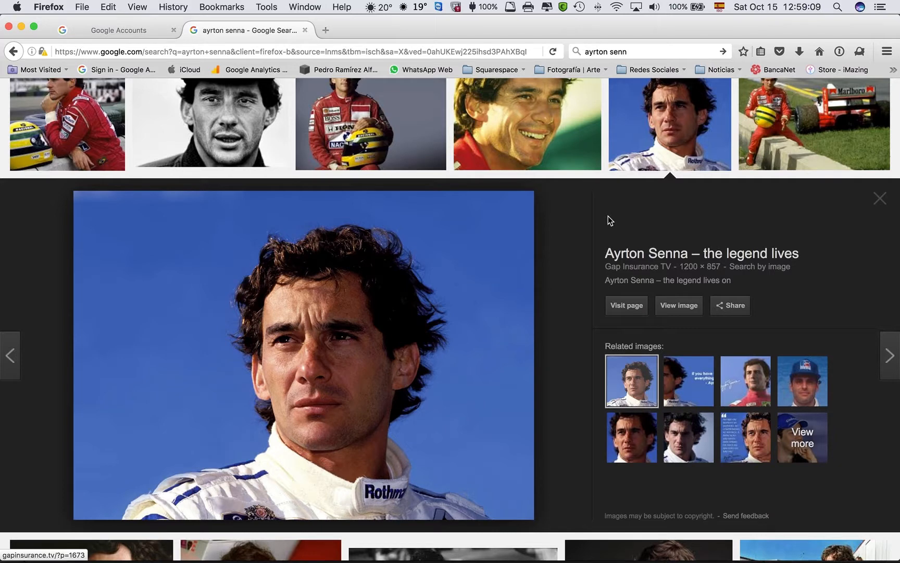
Examine the pixel size of the white-suit portrait under magnification and close its preview.
{"action": "key", "text": "alt+super+8"}
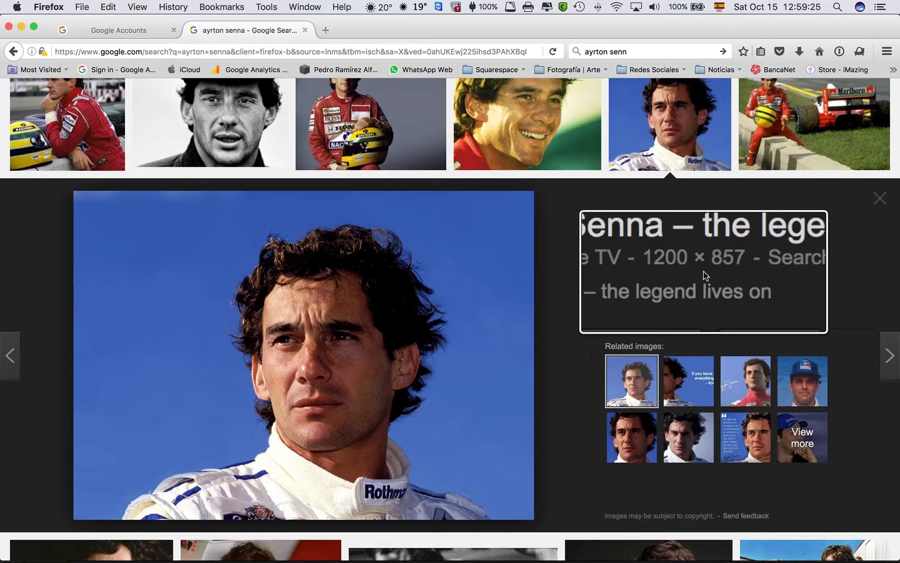
{"action": "key", "text": "alt+super+8"}
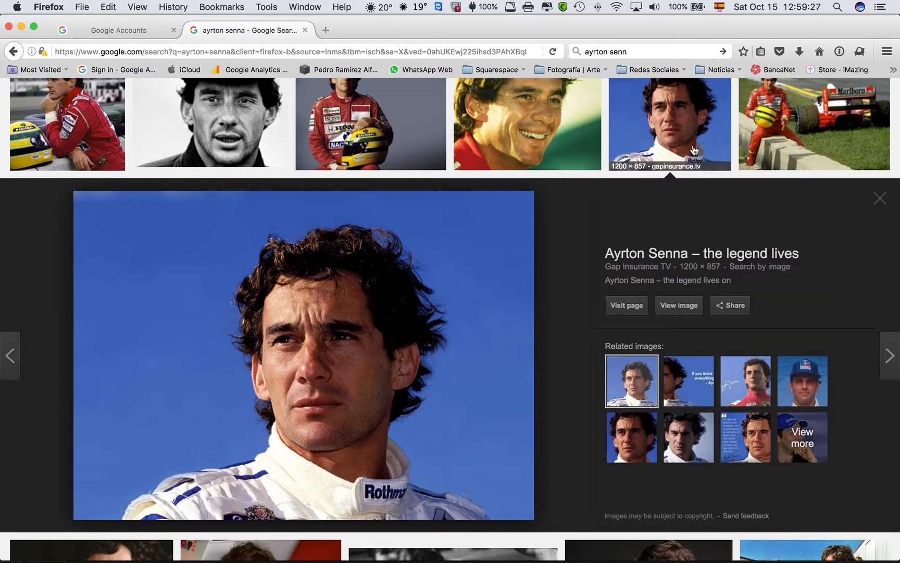
{"action": "left_click", "coordinate": [662, 111]}
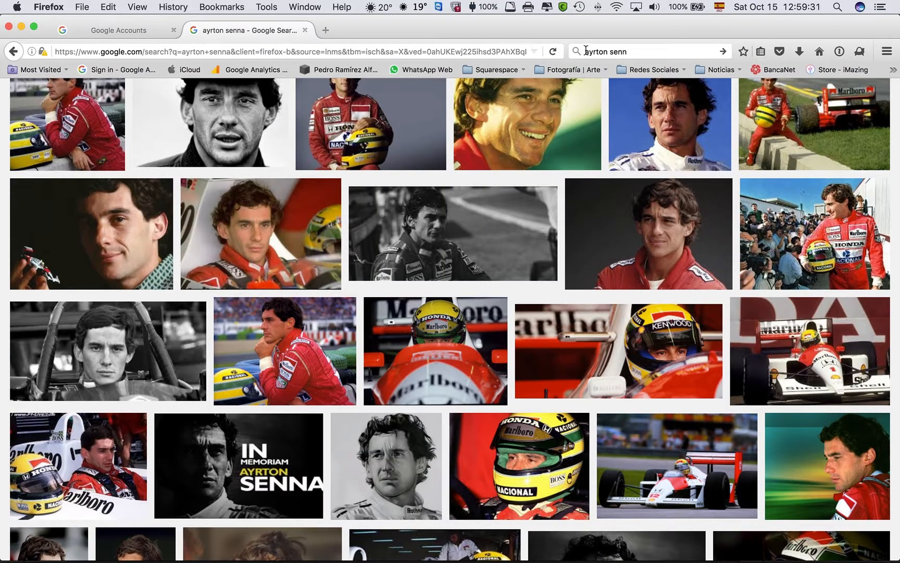
Switch to Photoshop and examine the pixel dimensions of Senna_original.jpg in the Image Size dialog under magnification.
{"action": "key", "text": "ctrl+Up"}
{"action": "left_click", "coordinate": [401, 352]}
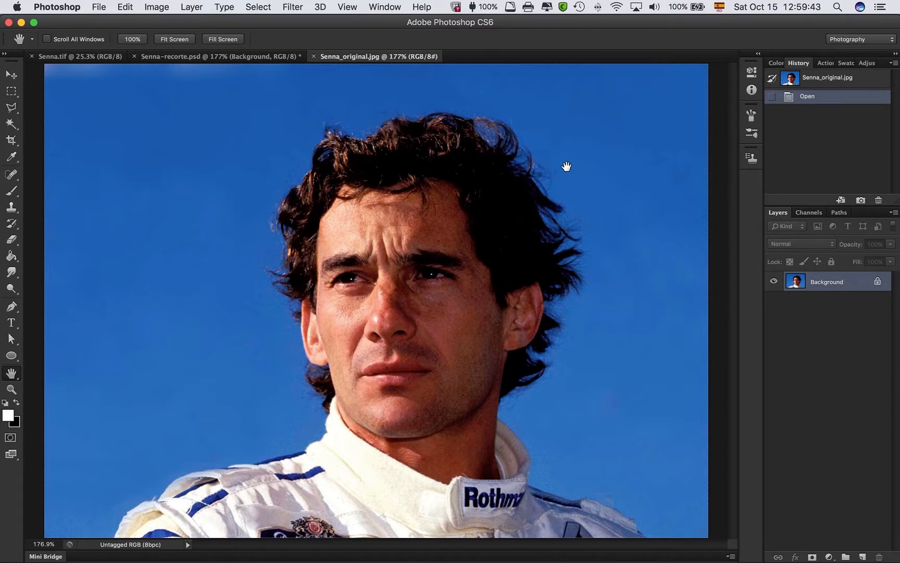
{"action": "key", "text": "super+alt+i"}
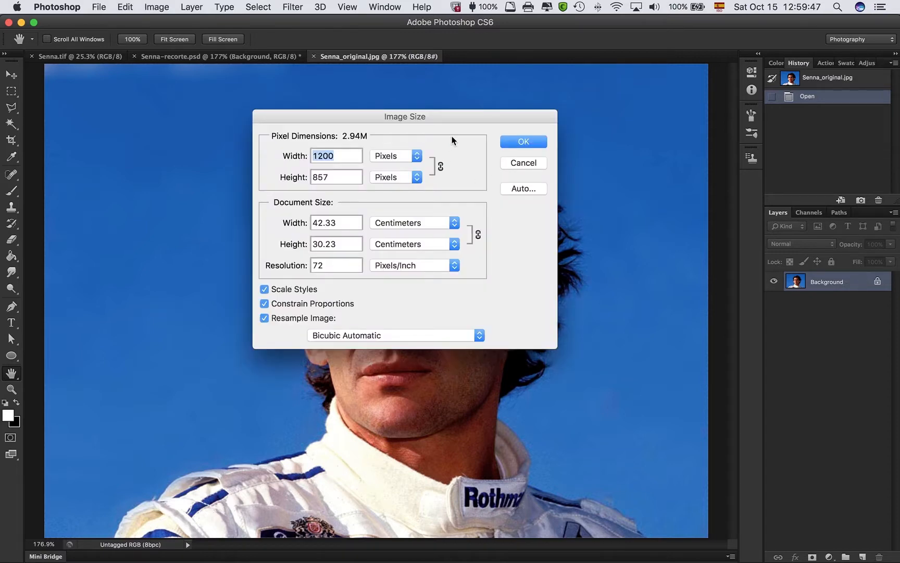
{"action": "left_click", "coordinate": [453, 120]}
{"action": "key", "text": "alt+super+8"}
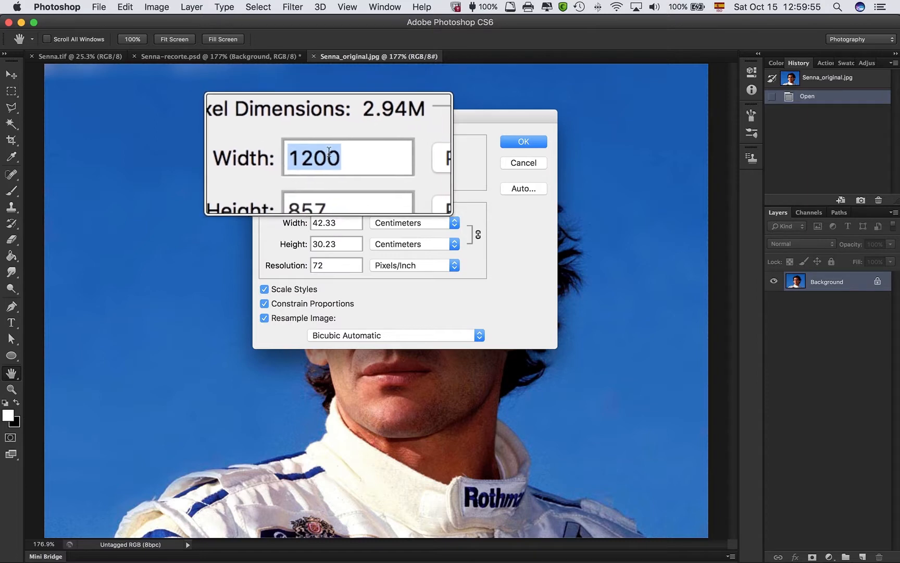
{"action": "left_click", "coordinate": [336, 155]}
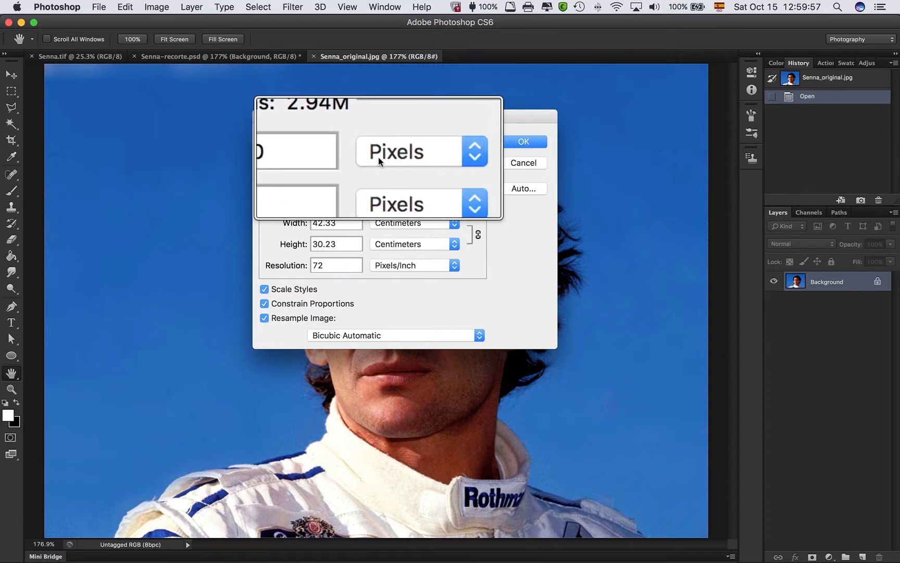
{"action": "left_click", "coordinate": [329, 176]}
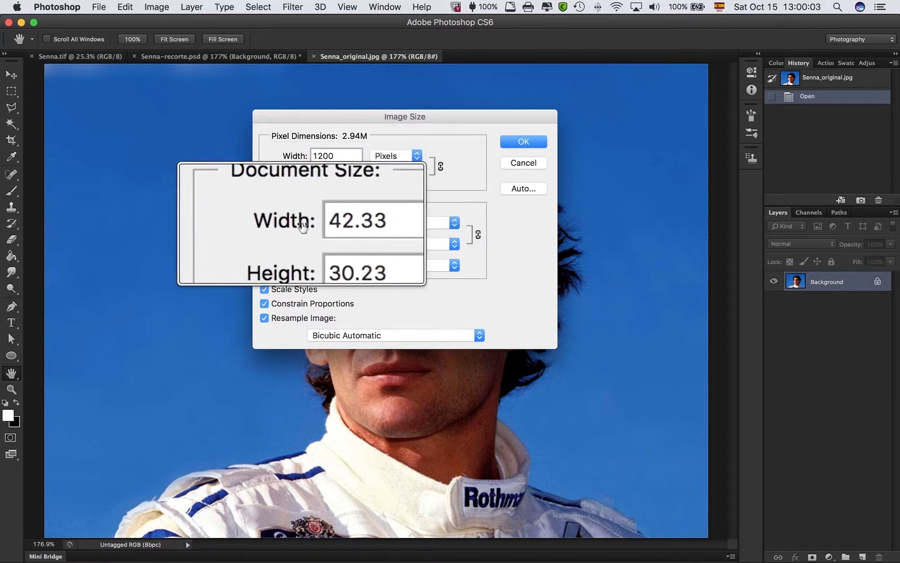
Examine the document width, height and resolution of Senna_original.jpg, then close Image Size and turn off the magnifier.
{"action": "left_click", "coordinate": [336, 221]}
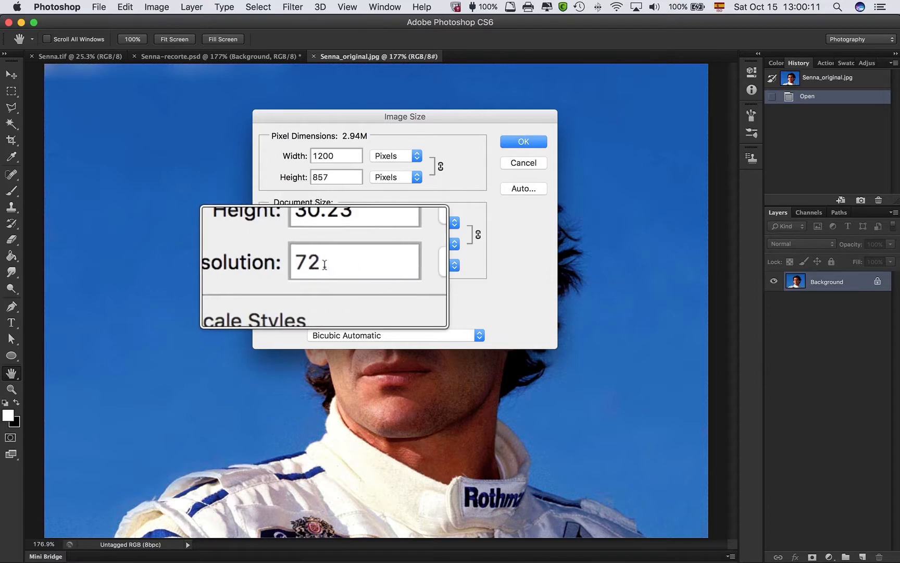
{"action": "left_click", "coordinate": [325, 265]}
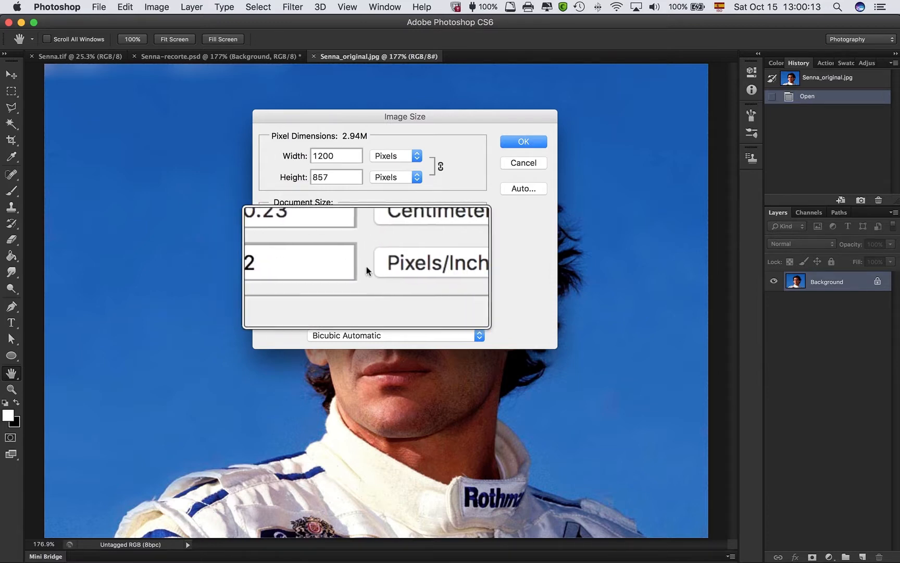
{"action": "left_click", "coordinate": [393, 265]}
{"action": "left_click", "coordinate": [393, 264]}
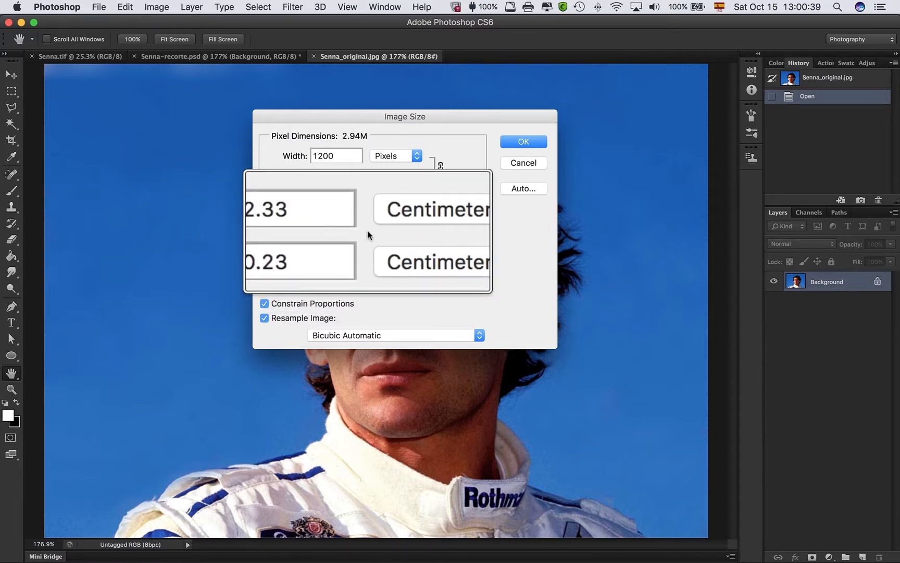
{"action": "left_click", "coordinate": [512, 138]}
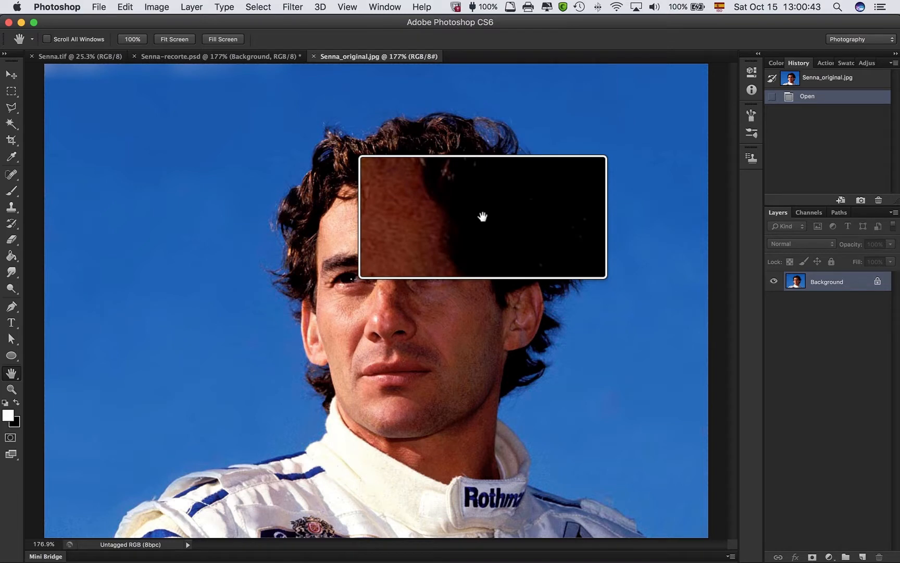
{"action": "key", "text": "alt+super+8"}
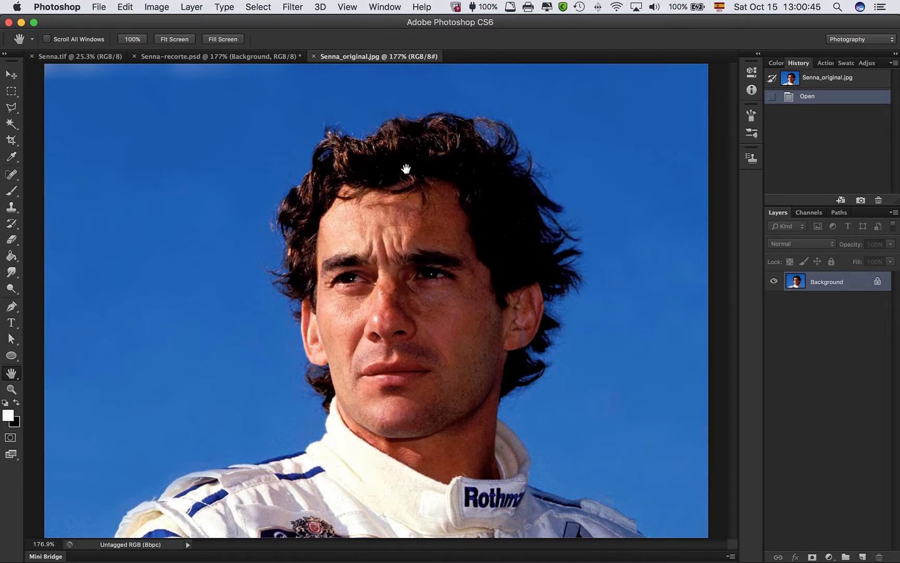
View the finished Senna.tif mosaic and return to Senna_original.jpg.
{"action": "left_click", "coordinate": [99, 57]}
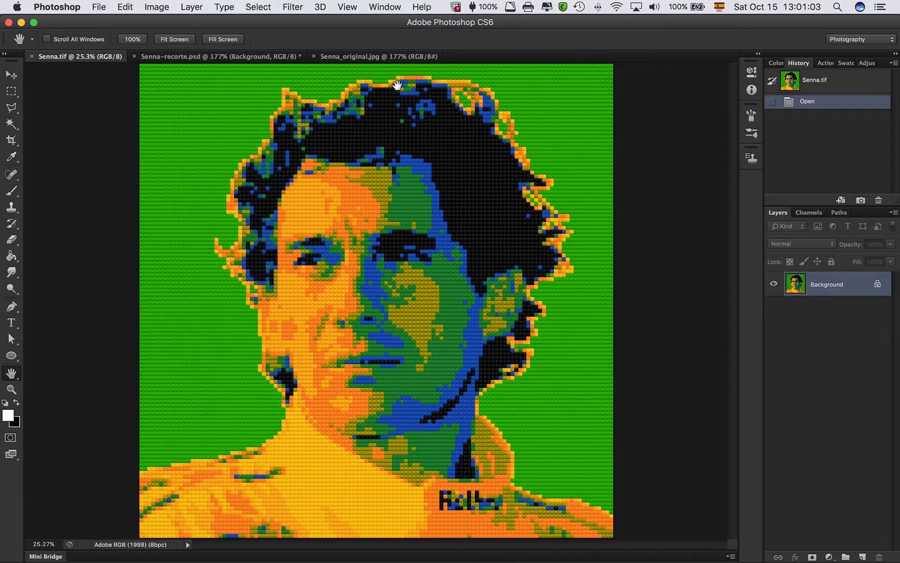
{"action": "left_click", "coordinate": [392, 57]}
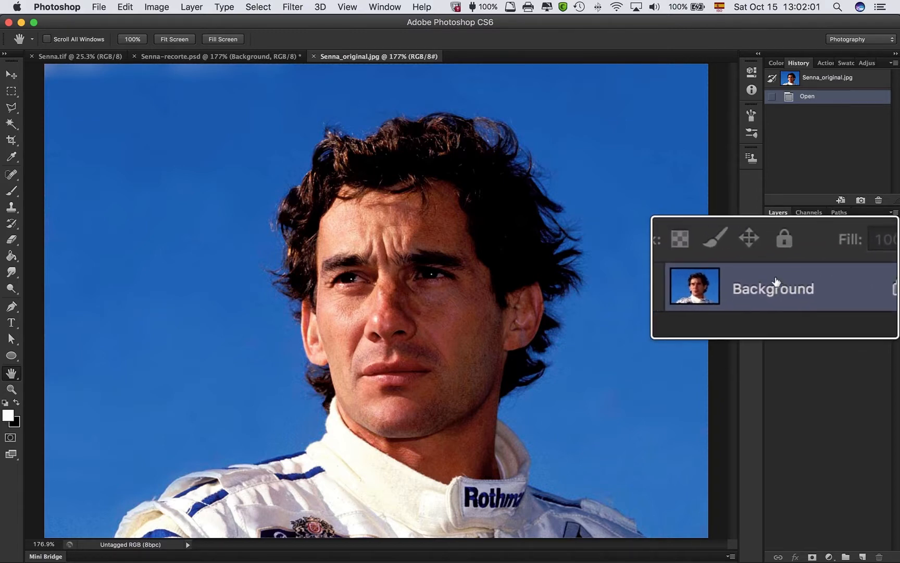
{"action": "left_click_drag", "start_coordinate": [775, 277], "coordinate": [810, 545]}
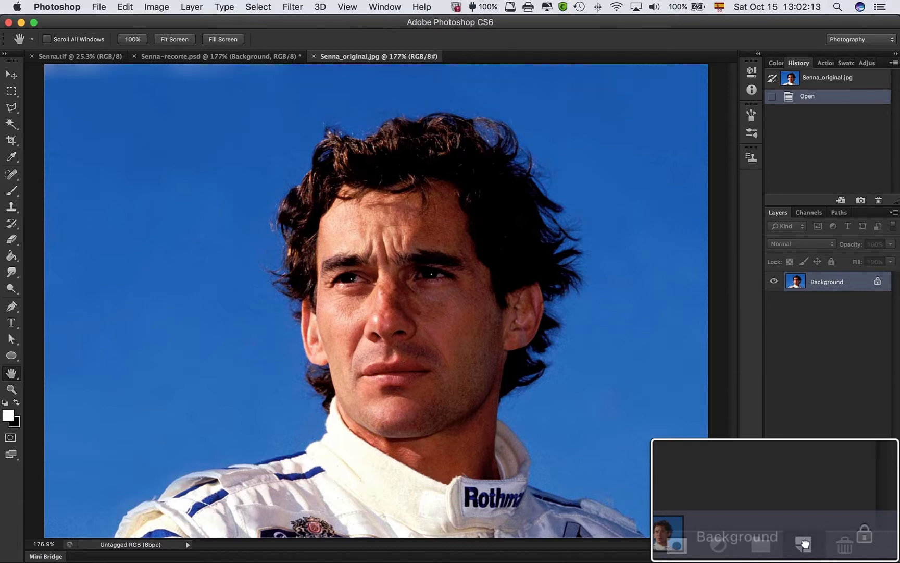
{"action": "left_click_drag", "start_coordinate": [805, 543], "coordinate": [805, 543]}
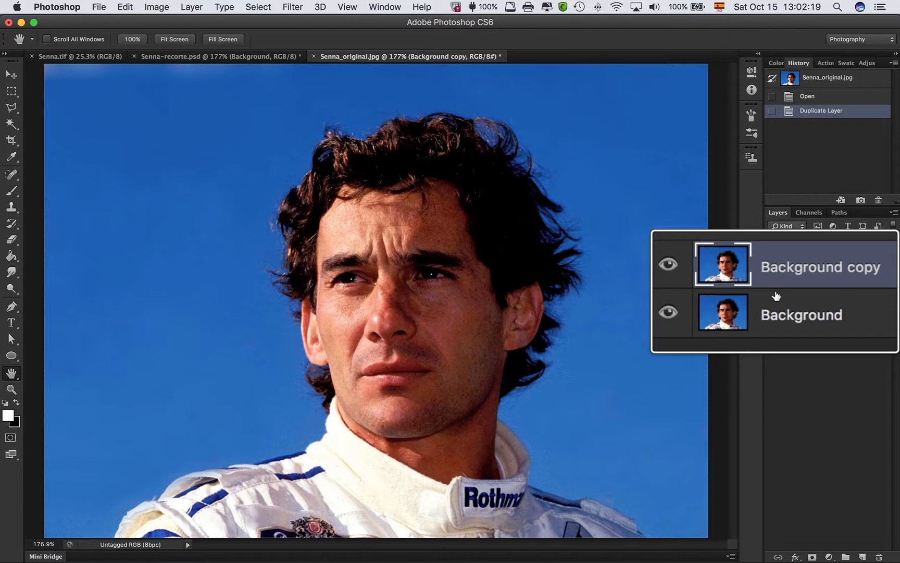
{"action": "key", "text": "super+z"}
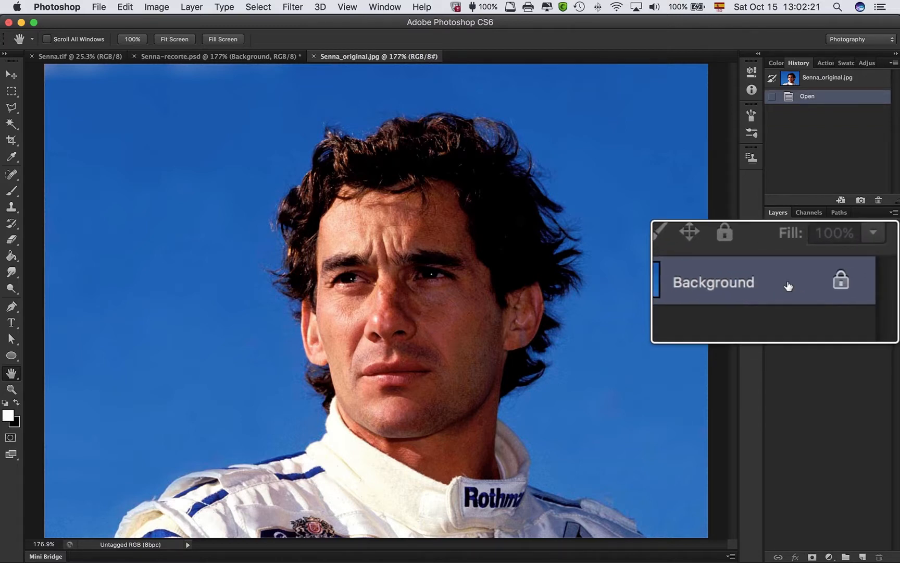
Duplicate the Background layer of Senna_original.jpg, keeping the suggested name Background copy.
{"action": "right_click", "coordinate": [788, 285]}
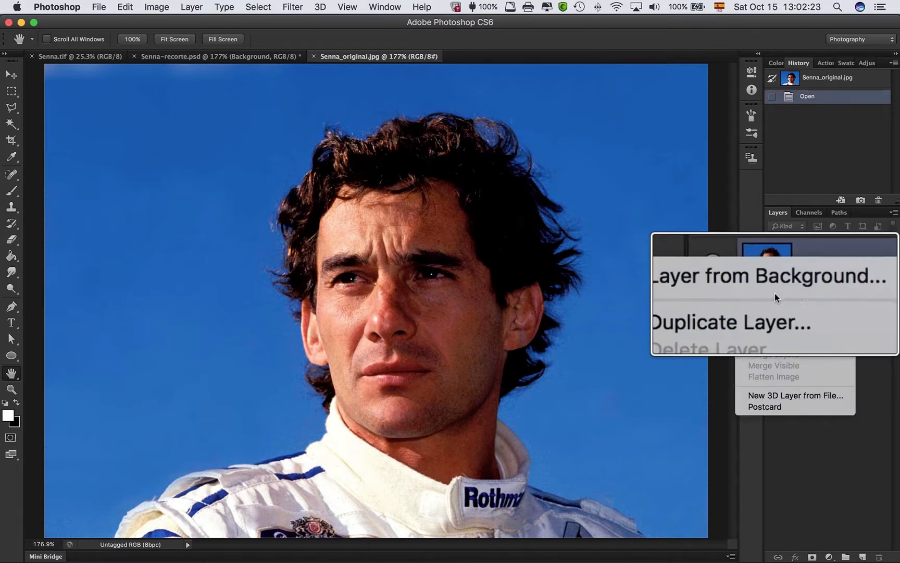
{"action": "left_click", "coordinate": [776, 311]}
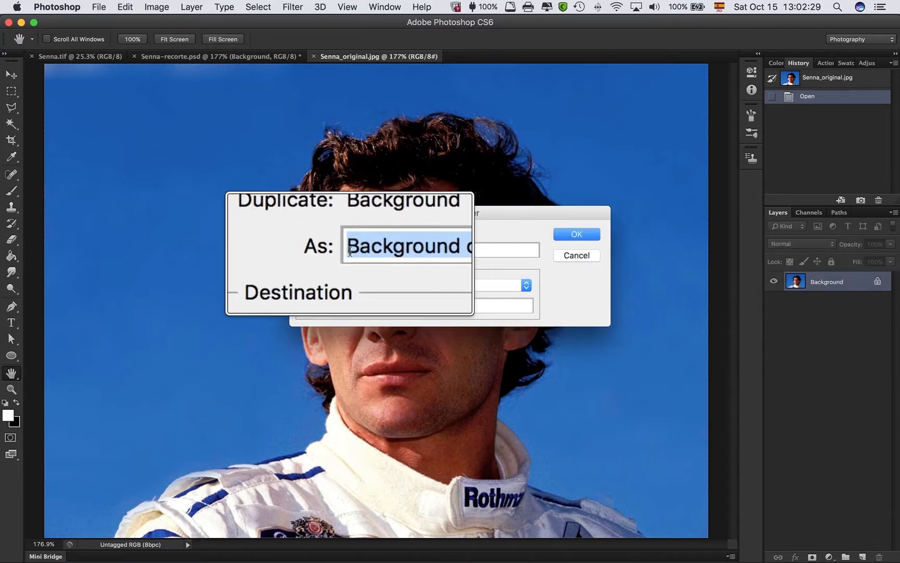
{"action": "left_click", "coordinate": [416, 247]}
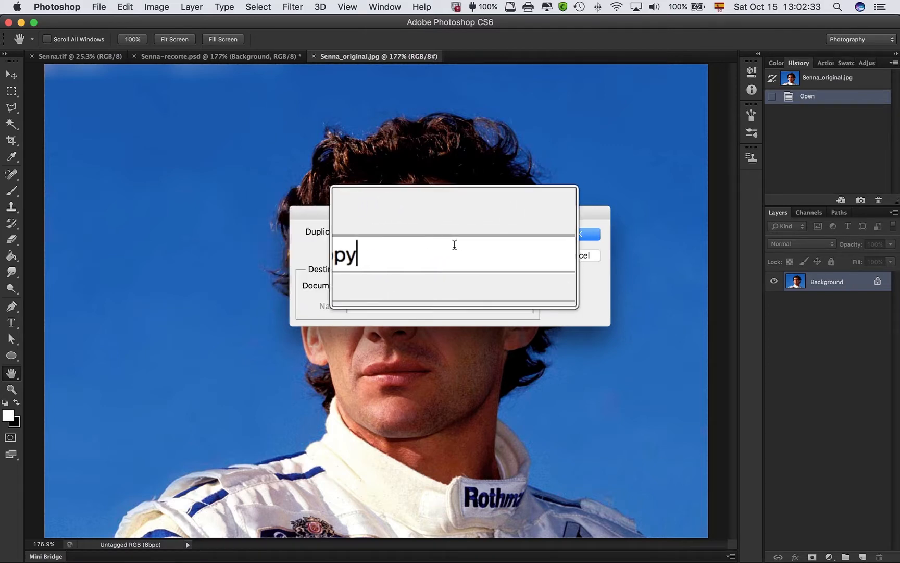
{"action": "left_click", "coordinate": [567, 234]}
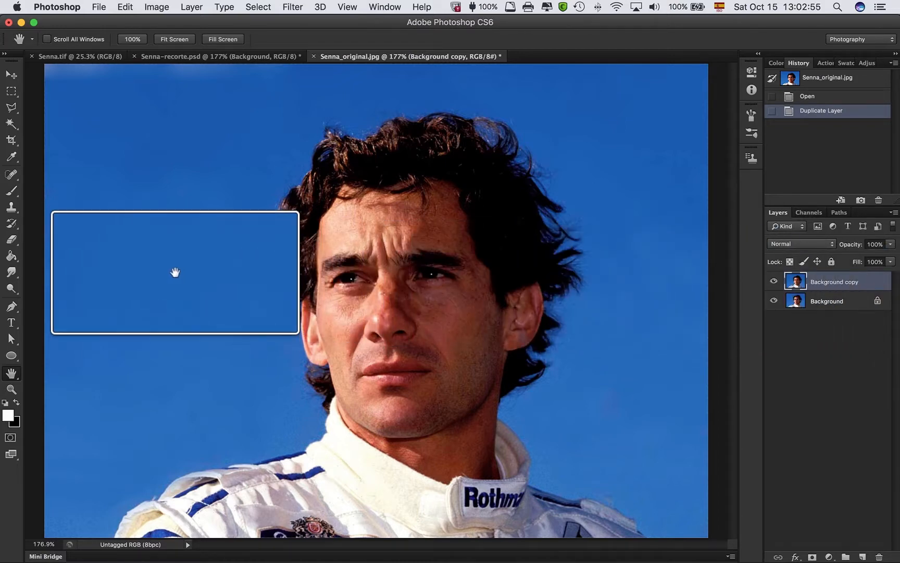
Start a Pen tool path at 600% zoom just below the image edge beside the sleeve on the picture's lower left.
{"action": "key", "text": "p"}
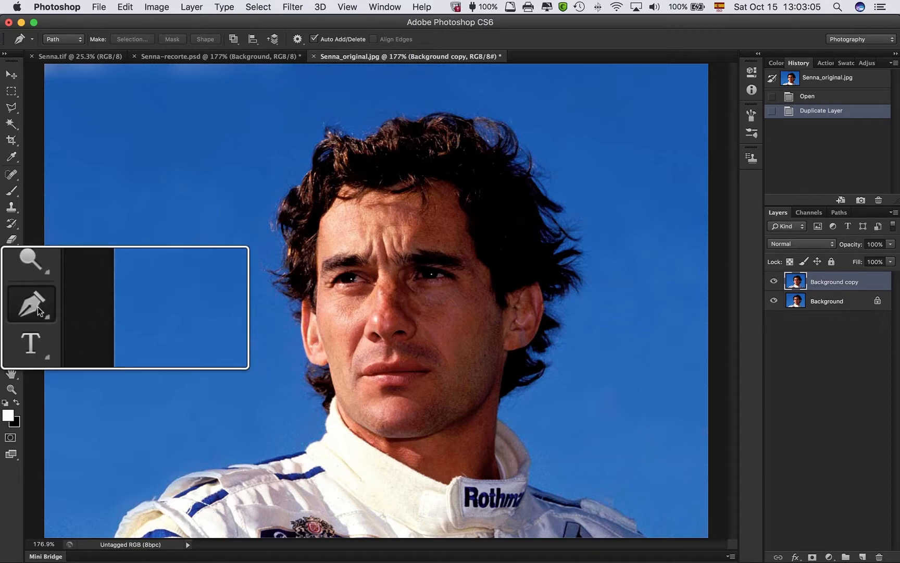
{"action": "left_click", "coordinate": [11, 307]}
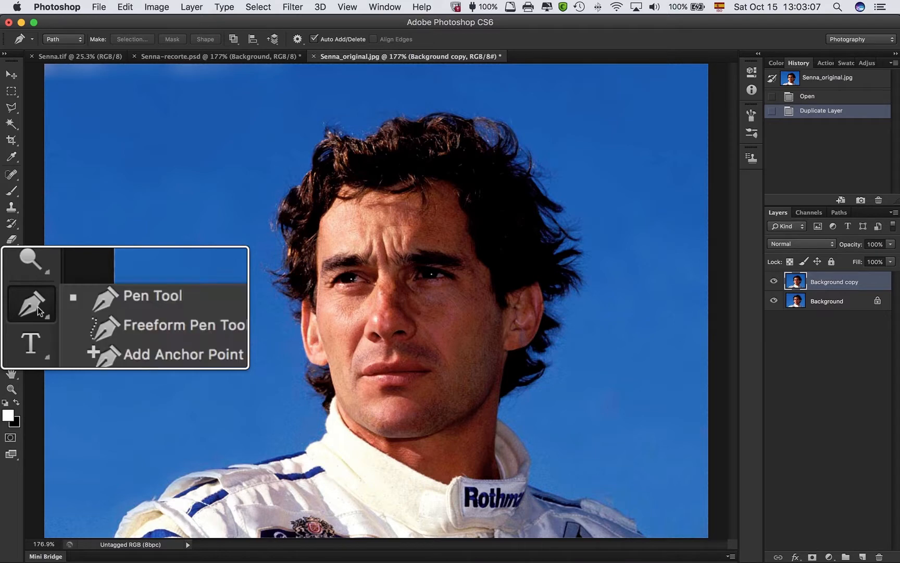
{"action": "left_click", "coordinate": [125, 306]}
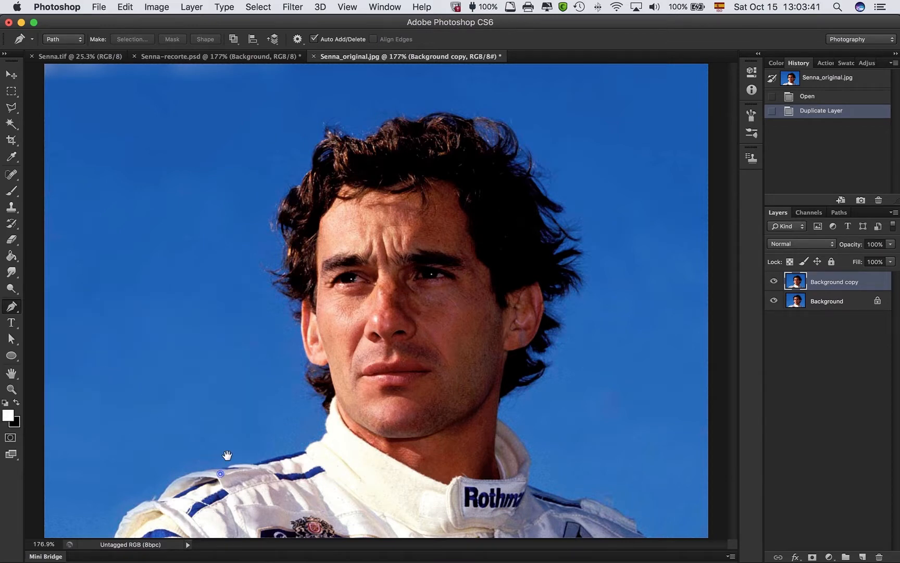
{"action": "left_click_drag", "start_coordinate": [196, 495], "coordinate": [320, 315]}
{"action": "left_click", "coordinate": [205, 481], "text": "super"}
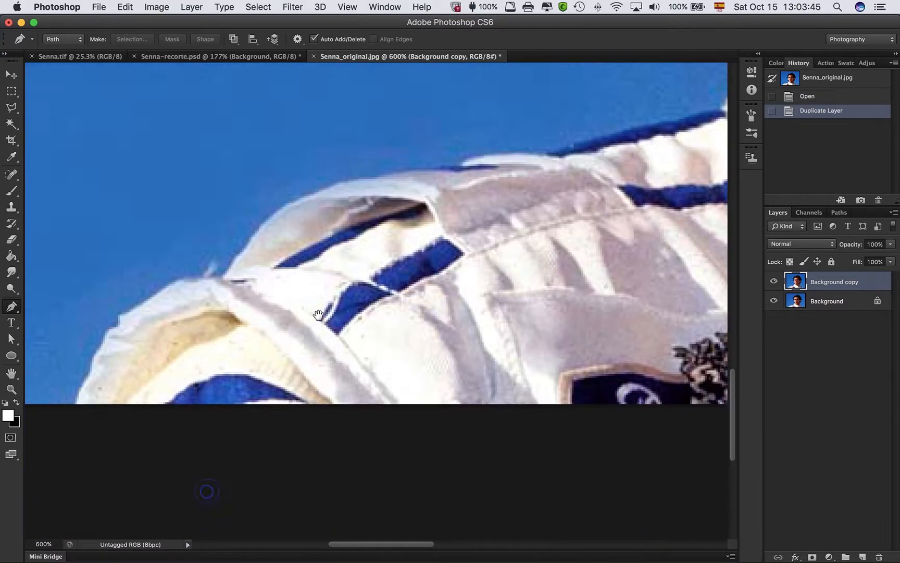
{"action": "left_click_drag", "start_coordinate": [264, 261], "coordinate": [263, 366]}
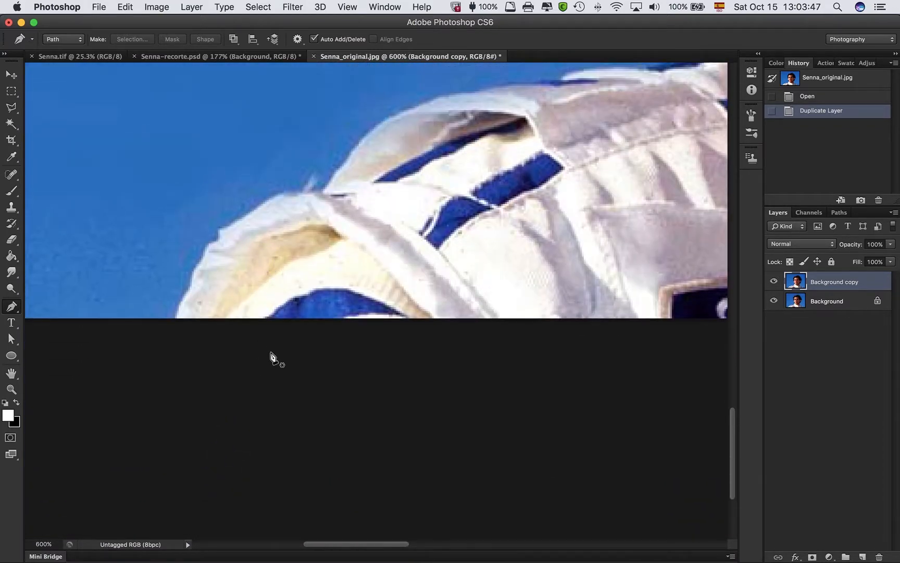
{"action": "left_click_drag", "start_coordinate": [245, 283], "coordinate": [230, 332]}
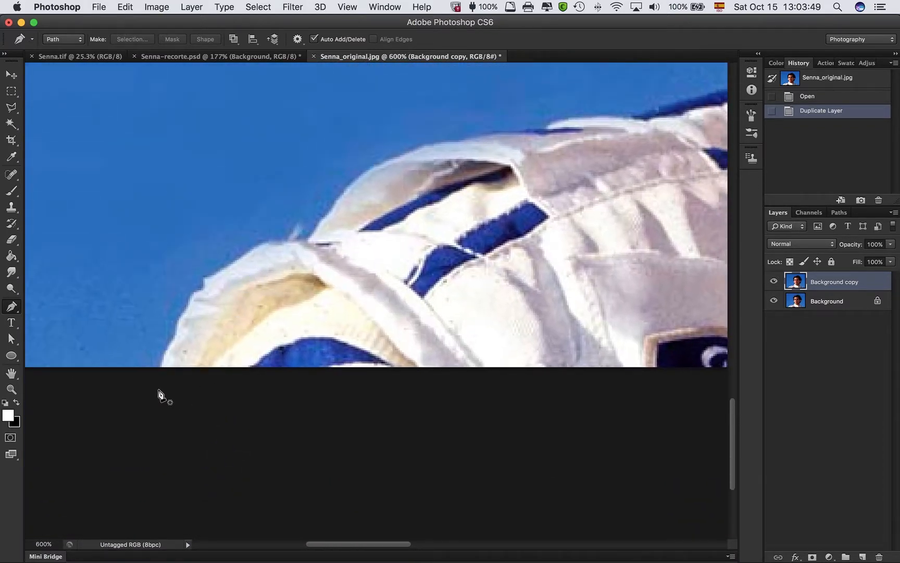
{"action": "left_click_drag", "start_coordinate": [181, 366], "coordinate": [165, 412]}
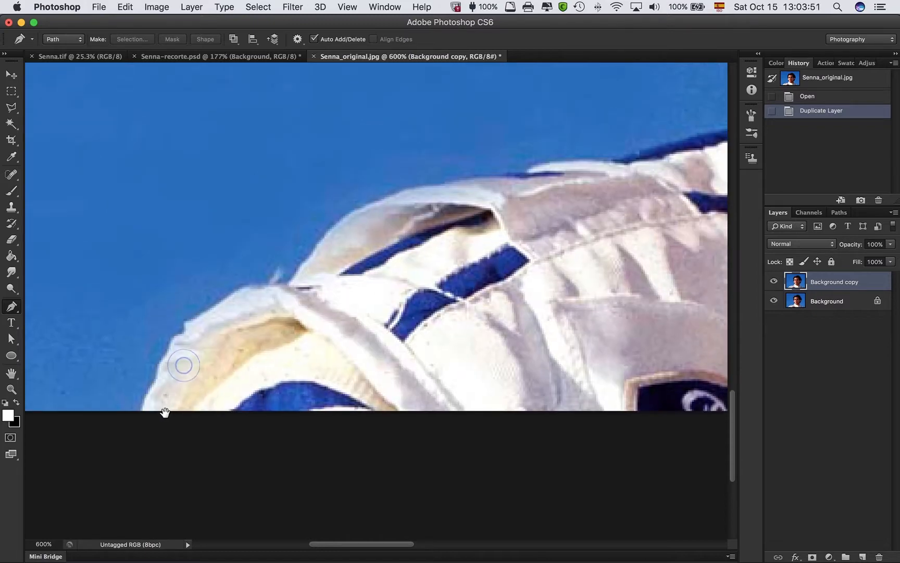
{"action": "left_click", "coordinate": [136, 429]}
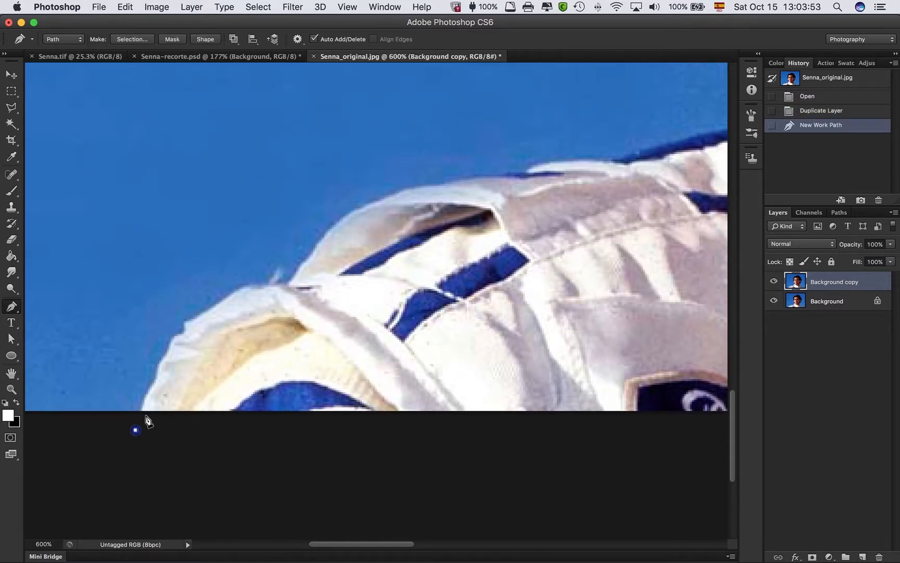
Trace the outer edge of the white sleeve upward from the image's lower border with closely spaced anchor points.
{"action": "left_click", "coordinate": [146, 394]}
{"action": "left_click", "coordinate": [159, 366]}
{"action": "left_click", "coordinate": [167, 342]}
{"action": "left_click", "coordinate": [174, 330]}
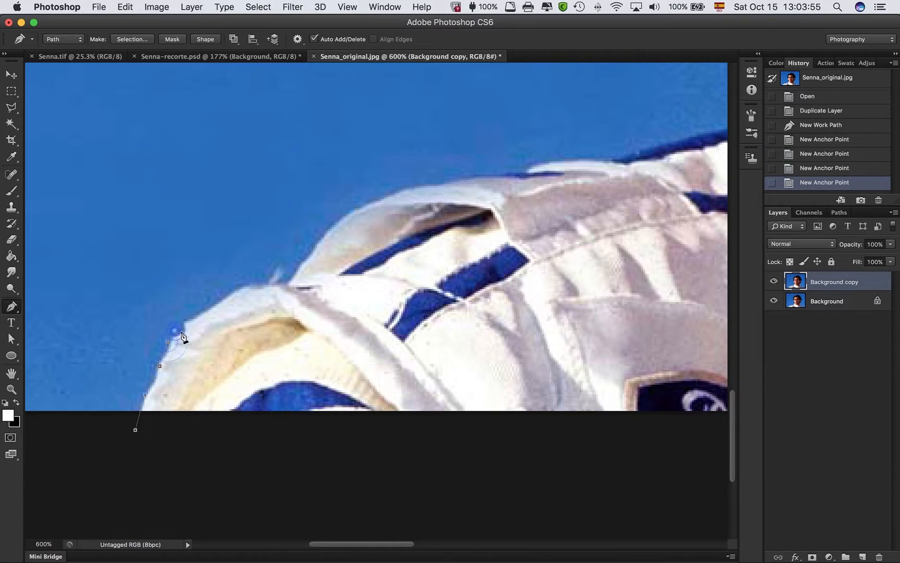
{"action": "left_click", "coordinate": [180, 331]}
{"action": "left_click", "coordinate": [182, 321]}
Continue the path over the top of the sleeve, through the notch and up the start of the raised shoulder flap.
{"action": "left_click_drag", "start_coordinate": [405, 220], "coordinate": [203, 443]}
{"action": "left_click_drag", "start_coordinate": [136, 454], "coordinate": [237, 361]}
{"action": "left_click", "coordinate": [142, 410]}
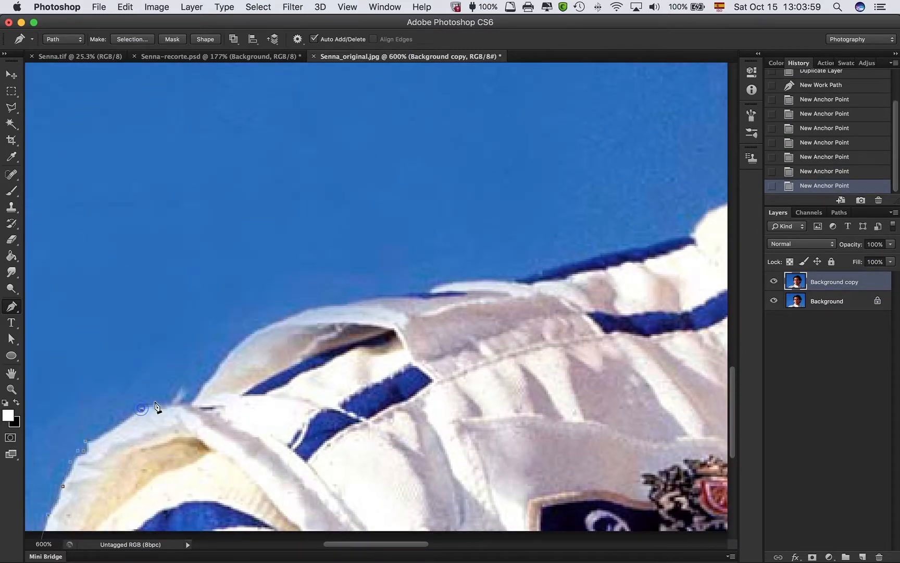
{"action": "left_click", "coordinate": [155, 402]}
{"action": "left_click", "coordinate": [173, 405]}
{"action": "left_click", "coordinate": [189, 401]}
{"action": "left_click", "coordinate": [216, 370]}
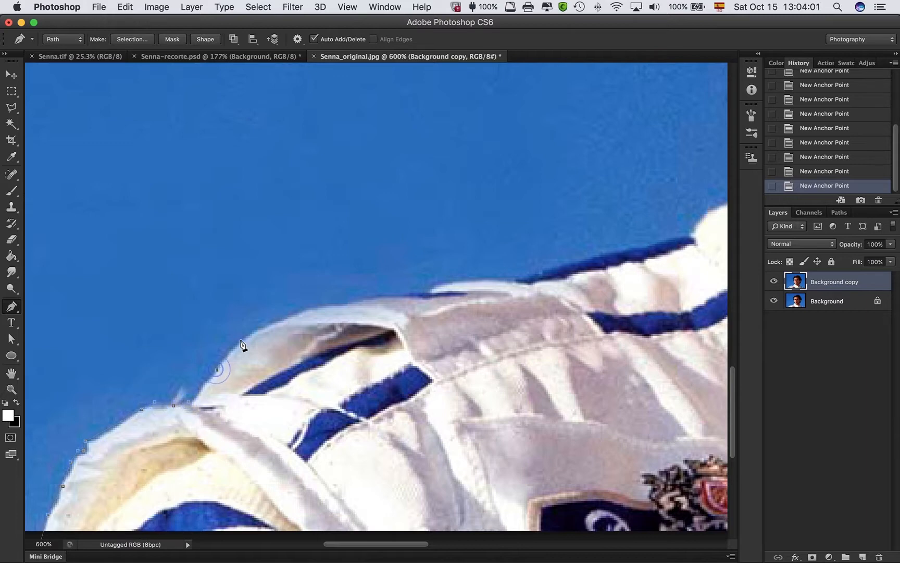
Extend the path over the shoulder flap to the start of the dark blue stripe and switch to the Senna.tif mosaic.
{"action": "left_click_drag", "start_coordinate": [363, 288], "coordinate": [302, 342]}
{"action": "left_click", "coordinate": [223, 372]}
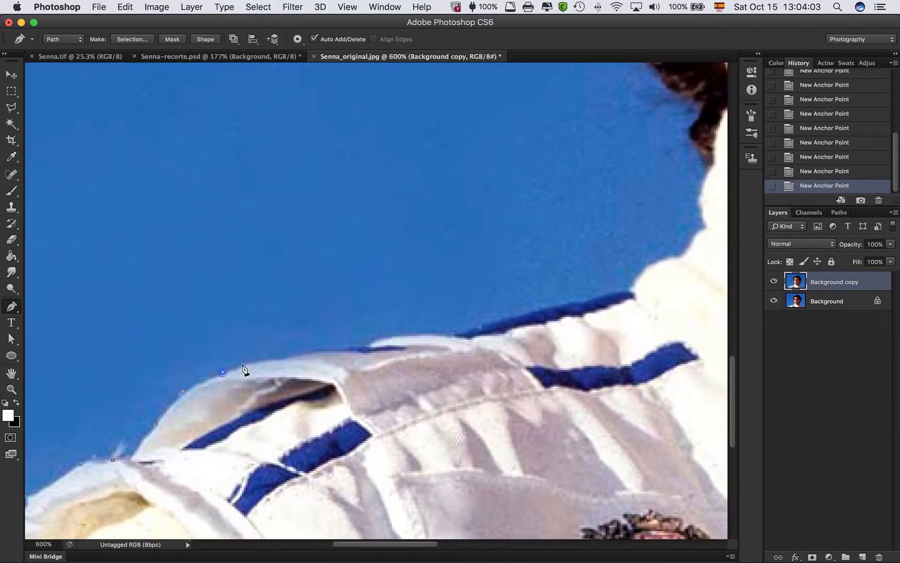
{"action": "left_click", "coordinate": [258, 359]}
{"action": "left_click", "coordinate": [294, 357]}
{"action": "left_click", "coordinate": [317, 351]}
{"action": "left_click", "coordinate": [368, 342]}
{"action": "left_click", "coordinate": [408, 332]}
{"action": "left_click", "coordinate": [435, 329]}
{"action": "left_click", "coordinate": [458, 330]}
{"action": "left_click", "coordinate": [91, 59]}
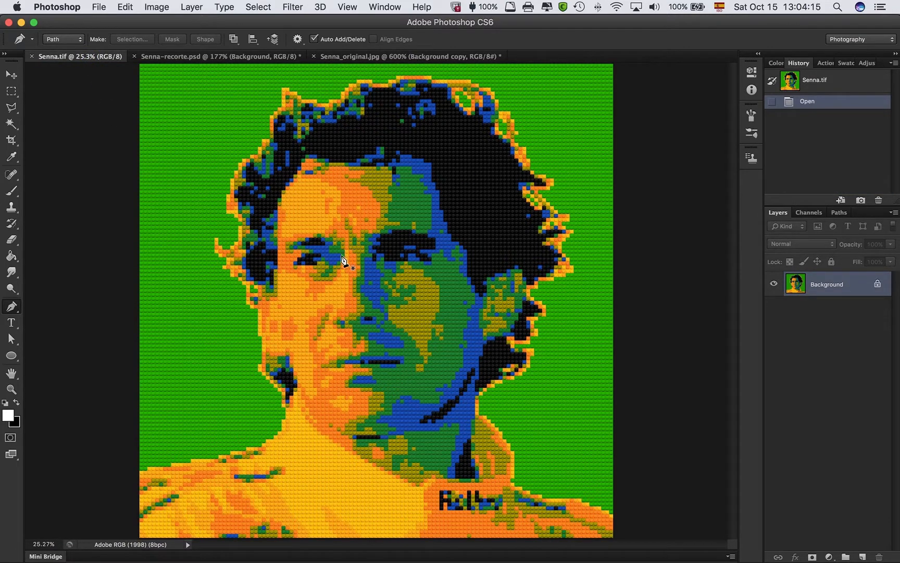
Examine the brick edges along the cheek, neck and shoulder of the Senna.tif mosaic up close, then return to the full image.
{"action": "left_click_drag", "start_coordinate": [259, 345], "coordinate": [337, 454]}
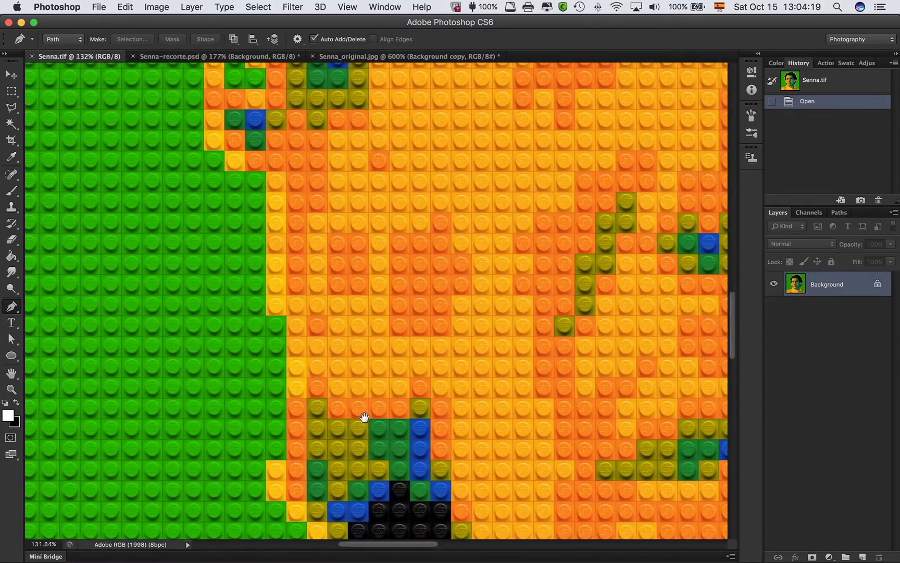
{"action": "left_click_drag", "start_coordinate": [363, 417], "coordinate": [357, 294]}
{"action": "left_click_drag", "start_coordinate": [383, 420], "coordinate": [392, 223]}
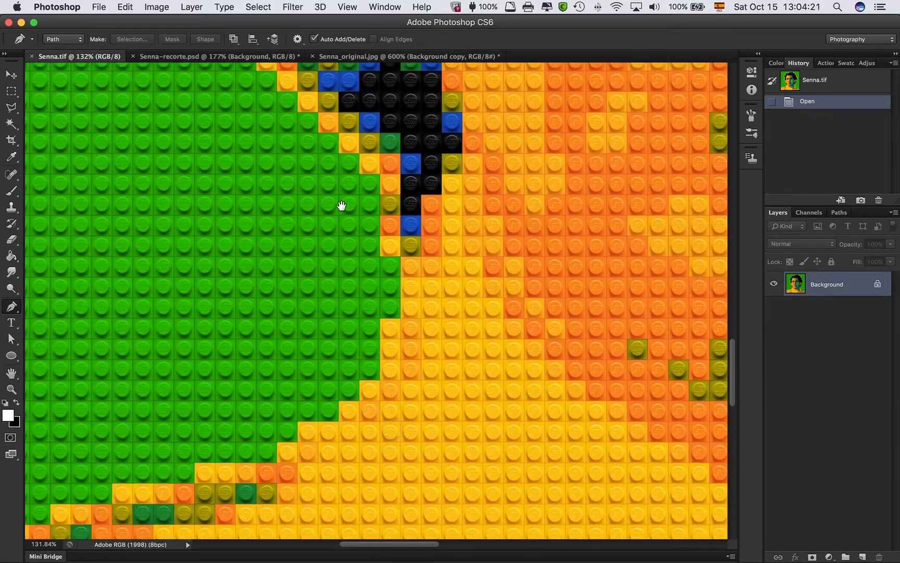
{"action": "left_click_drag", "start_coordinate": [349, 387], "coordinate": [435, 319]}
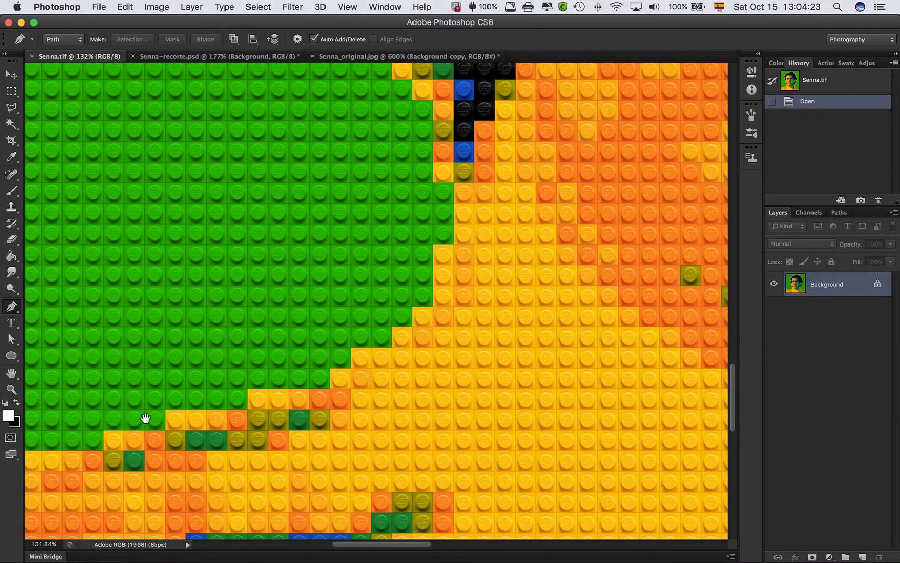
{"action": "left_click_drag", "start_coordinate": [145, 418], "coordinate": [285, 376]}
{"action": "left_click_drag", "start_coordinate": [543, 237], "coordinate": [376, 419]}
{"action": "left_click_drag", "start_coordinate": [418, 235], "coordinate": [374, 452]}
{"action": "left_click_drag", "start_coordinate": [420, 263], "coordinate": [351, 304]}
{"action": "left_click_drag", "start_coordinate": [387, 224], "coordinate": [364, 249]}
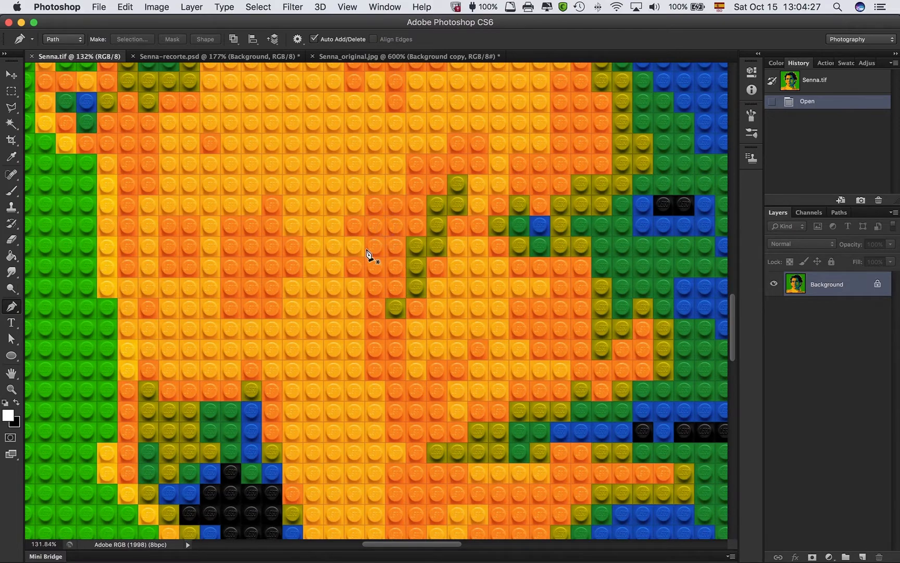
{"action": "key", "text": "super+0"}
Switch back to Senna_original.jpg and continue the path from the dark blue stripe over the base of the white collar.
{"action": "left_click", "coordinate": [402, 54]}
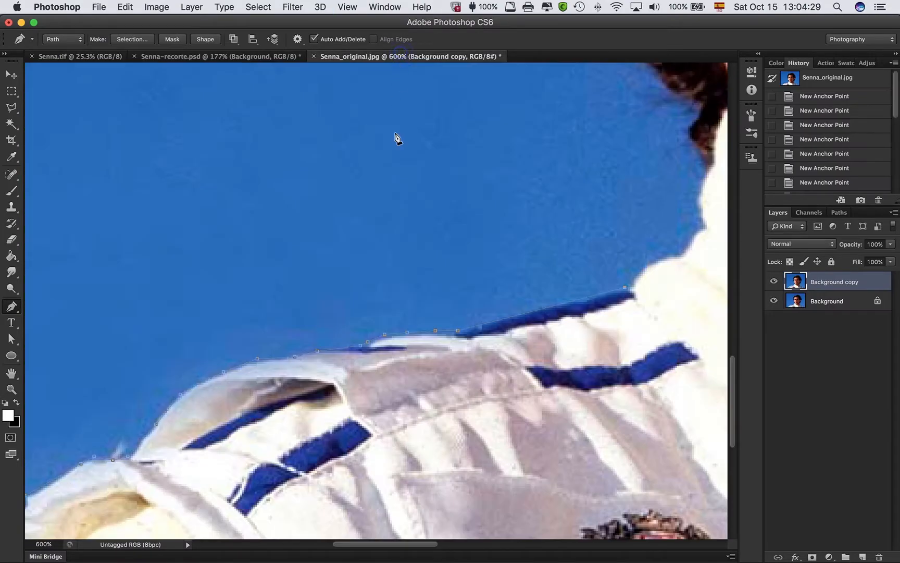
{"action": "left_click_drag", "start_coordinate": [595, 304], "coordinate": [458, 365]}
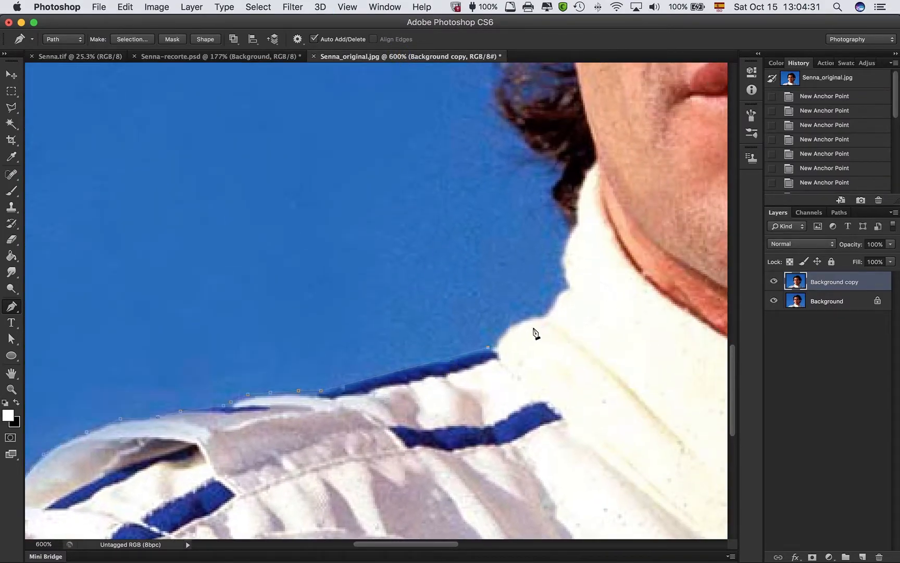
{"action": "left_click_drag", "start_coordinate": [541, 317], "coordinate": [568, 332]}
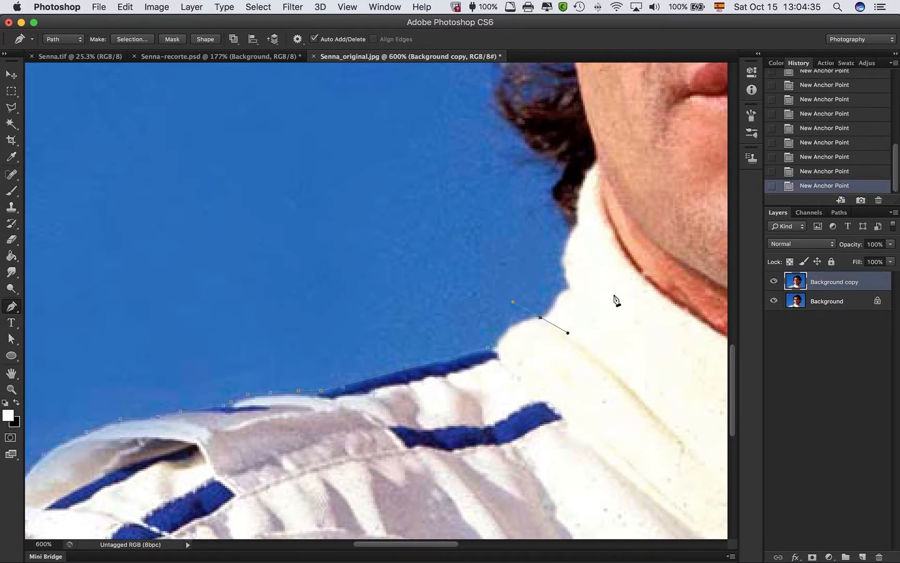
{"action": "key", "text": "super+z"}
{"action": "left_click_drag", "start_coordinate": [543, 257], "coordinate": [481, 344]}
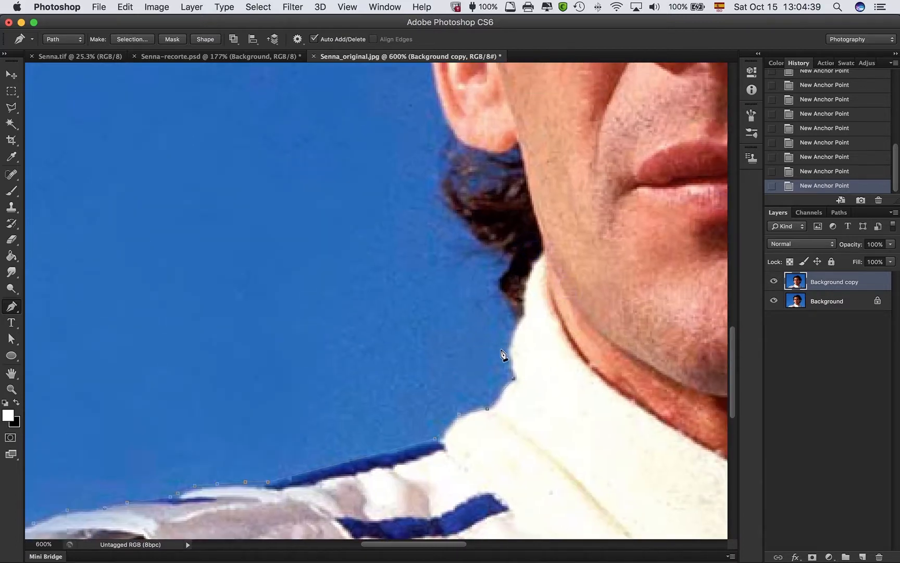
Trace the path from the collar around the dark hair behind the neck up to the earlobe on the picture's left.
{"action": "left_click", "coordinate": [514, 320]}
{"action": "left_click", "coordinate": [496, 288]}
{"action": "left_click", "coordinate": [496, 273]}
{"action": "left_click", "coordinate": [506, 260]}
{"action": "left_click_drag", "start_coordinate": [475, 241], "coordinate": [380, 362]}
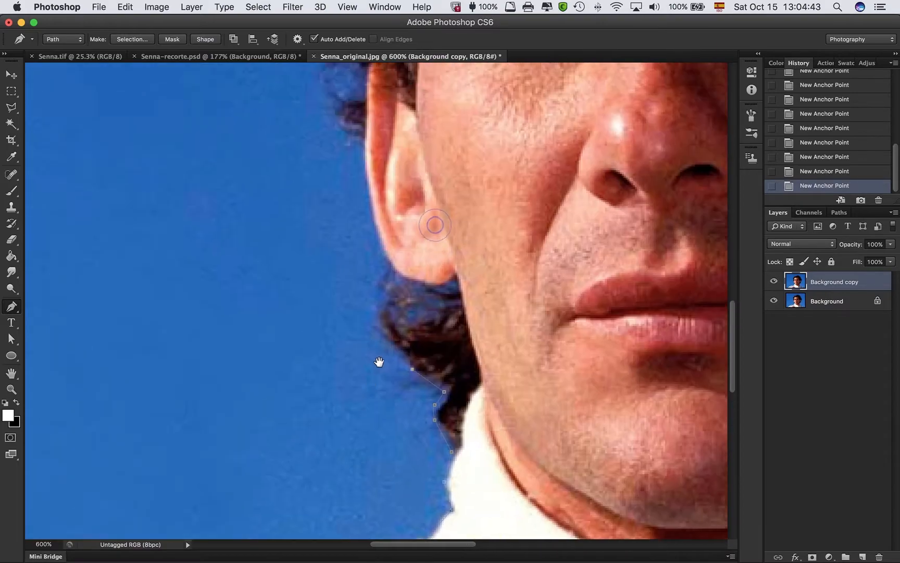
{"action": "left_click", "coordinate": [402, 354]}
{"action": "left_click", "coordinate": [381, 332]}
{"action": "left_click", "coordinate": [377, 303]}
{"action": "left_click", "coordinate": [384, 269]}
{"action": "left_click", "coordinate": [384, 259]}
{"action": "left_click_drag", "start_coordinate": [351, 281], "coordinate": [297, 423]}
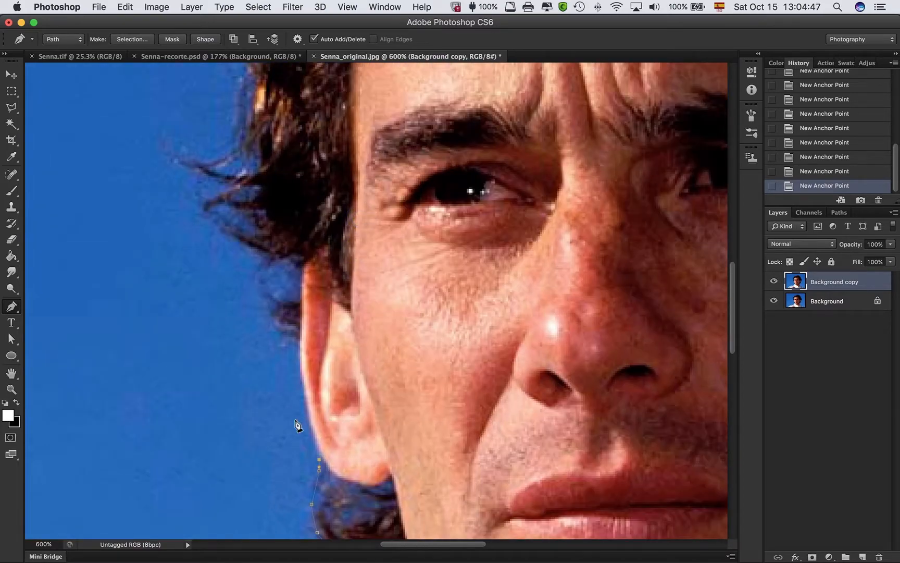
Continue the path up the outer edge of the ear to the small hair tuft beside it.
{"action": "left_click", "coordinate": [310, 428]}
{"action": "left_click", "coordinate": [302, 389]}
{"action": "left_click", "coordinate": [298, 361]}
{"action": "left_click", "coordinate": [296, 340]}
{"action": "left_click", "coordinate": [281, 335]}
{"action": "left_click_drag", "start_coordinate": [241, 343], "coordinate": [216, 403]}
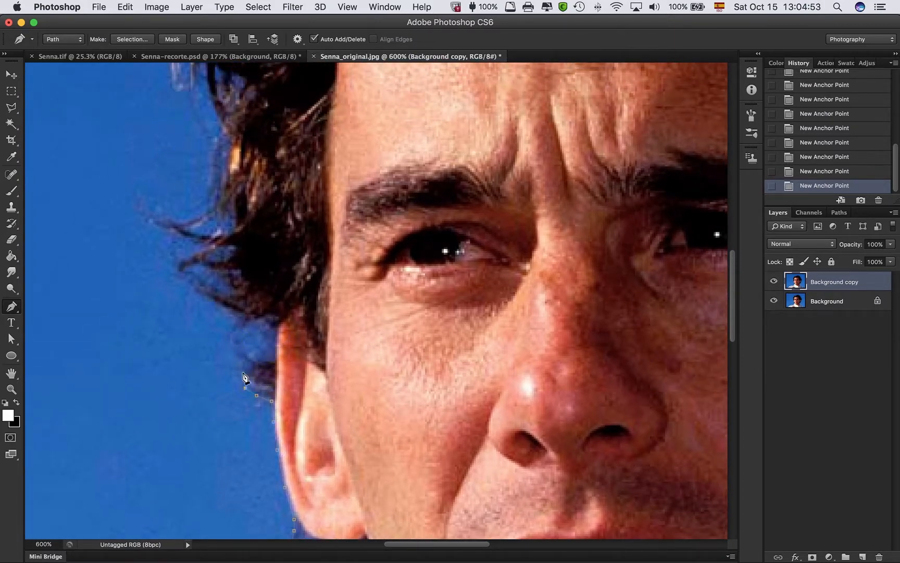
Outline the small hair tuft beside the ear and the gap above it, continuing onto the lower edge of the side hair.
{"action": "left_click", "coordinate": [237, 358]}
{"action": "left_click", "coordinate": [231, 344]}
{"action": "left_click", "coordinate": [272, 354]}
{"action": "left_click", "coordinate": [253, 318]}
{"action": "left_click", "coordinate": [233, 311]}
{"action": "left_click", "coordinate": [219, 306]}
{"action": "left_click_drag", "start_coordinate": [199, 319], "coordinate": [197, 360]}
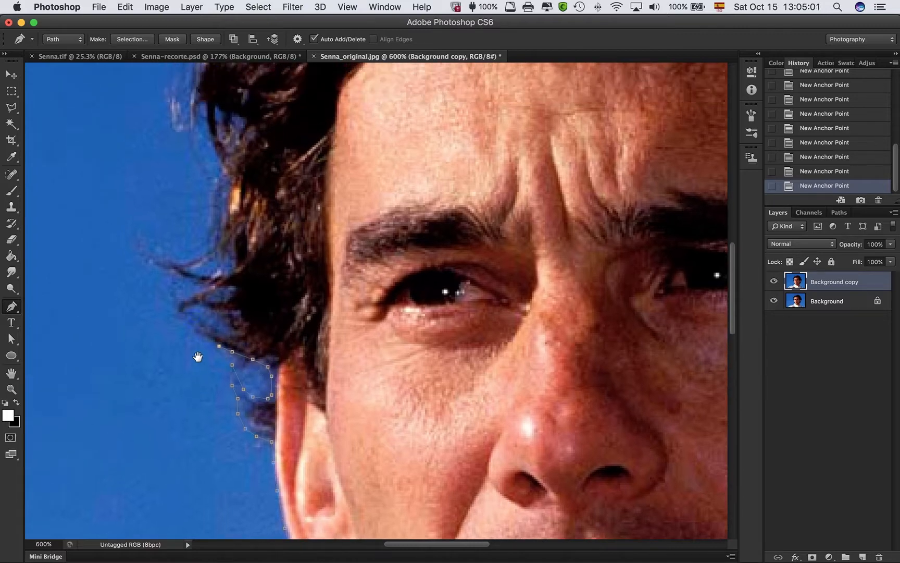
Trace around the loose hair wisps sticking out beside the eye on the picture's left.
{"action": "left_click", "coordinate": [174, 300]}
{"action": "left_click", "coordinate": [200, 288]}
{"action": "left_click", "coordinate": [163, 272]}
{"action": "left_click_drag", "start_coordinate": [182, 199], "coordinate": [161, 335]}
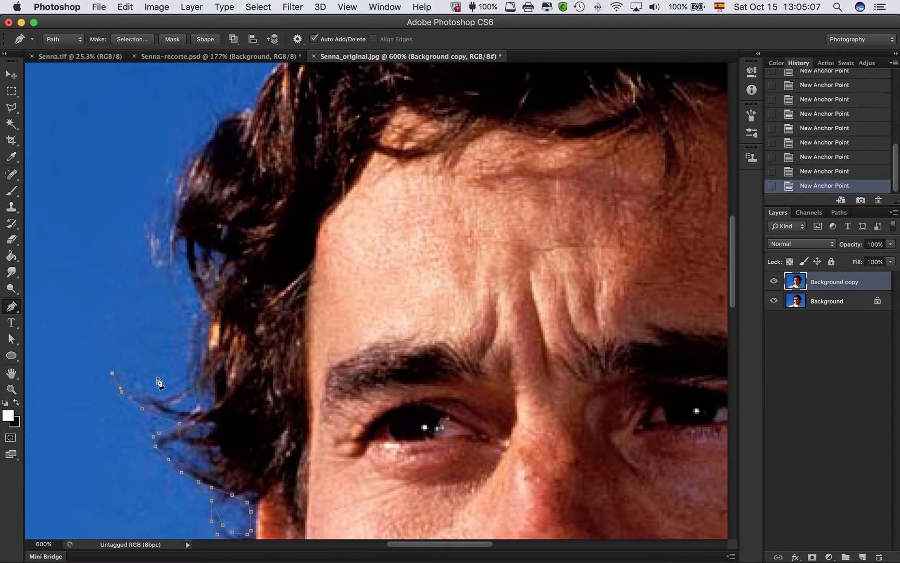
Bring the path back from the wisp's tip and follow the side hair upward beside the temple.
{"action": "left_click", "coordinate": [155, 391]}
{"action": "left_click", "coordinate": [183, 380]}
{"action": "left_click", "coordinate": [185, 350]}
{"action": "left_click", "coordinate": [191, 325]}
{"action": "left_click", "coordinate": [194, 293]}
{"action": "left_click_drag", "start_coordinate": [184, 273], "coordinate": [151, 447]}
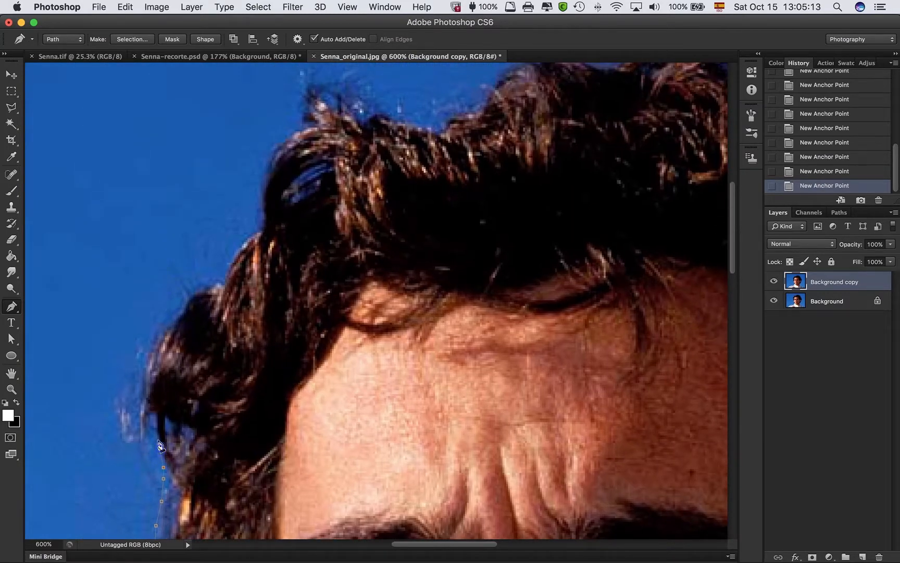
Outline the small gap and faint stray strands beside the side curl at forehead height.
{"action": "left_click", "coordinate": [156, 422]}
{"action": "left_click", "coordinate": [153, 413]}
{"action": "left_click", "coordinate": [148, 423]}
{"action": "left_click", "coordinate": [145, 444]}
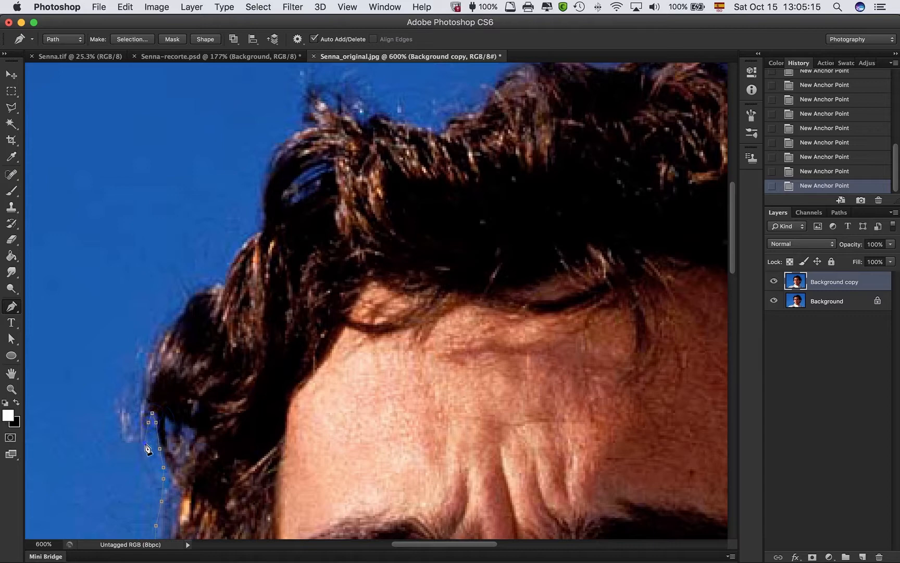
{"action": "left_click", "coordinate": [139, 416]}
{"action": "left_click_drag", "start_coordinate": [158, 366], "coordinate": [130, 463]}
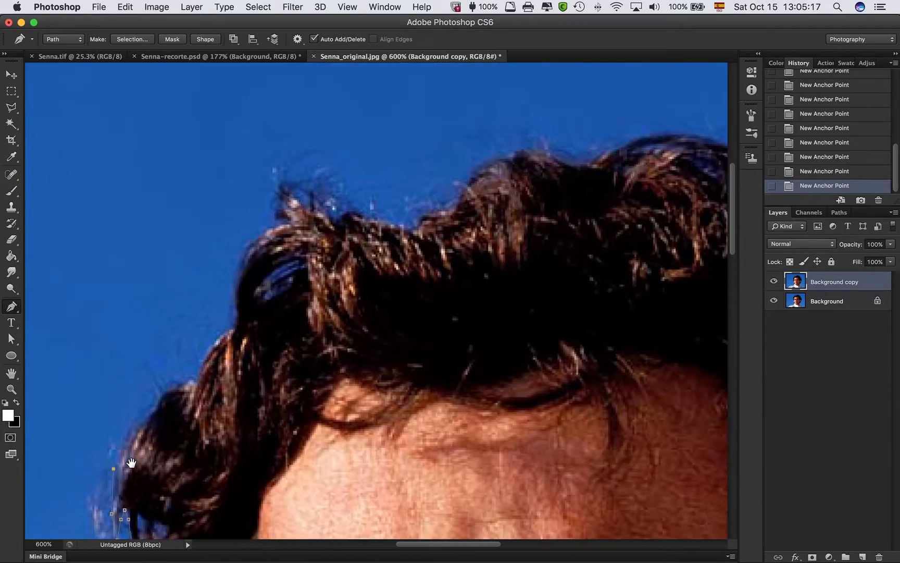
Extend the path over the side curls and up the outer edge of the hair toward the raised front tuft.
{"action": "left_click", "coordinate": [128, 431]}
{"action": "left_click", "coordinate": [147, 405]}
{"action": "left_click", "coordinate": [180, 374]}
{"action": "left_click_drag", "start_coordinate": [243, 318], "coordinate": [199, 422]}
{"action": "left_click", "coordinate": [192, 378]}
{"action": "left_click", "coordinate": [172, 359]}
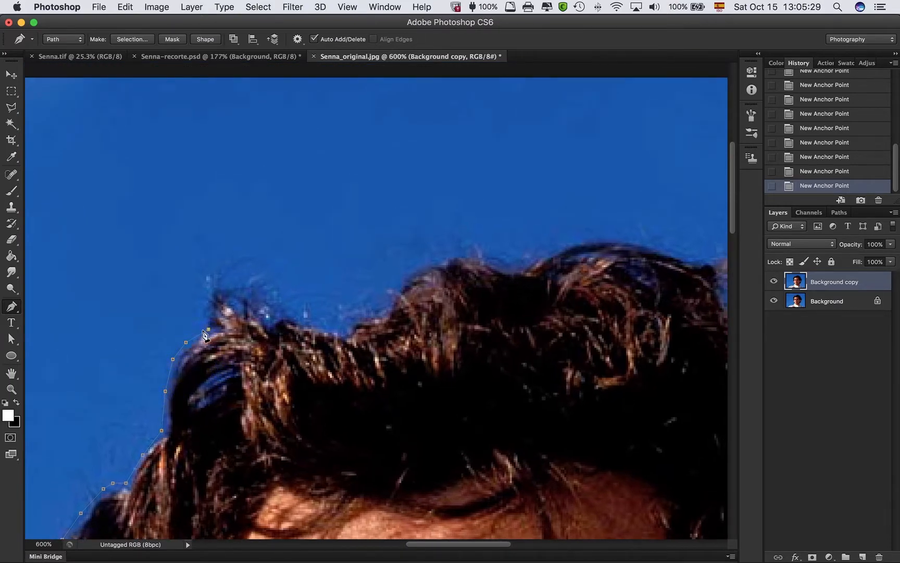
Trace around the raised tuft of hair at the upper left of the head.
{"action": "left_click", "coordinate": [210, 310]}
{"action": "left_click", "coordinate": [209, 287]}
{"action": "left_click", "coordinate": [256, 304]}
{"action": "key", "text": "space"}
{"action": "left_click_drag", "start_coordinate": [305, 310], "coordinate": [223, 308]}
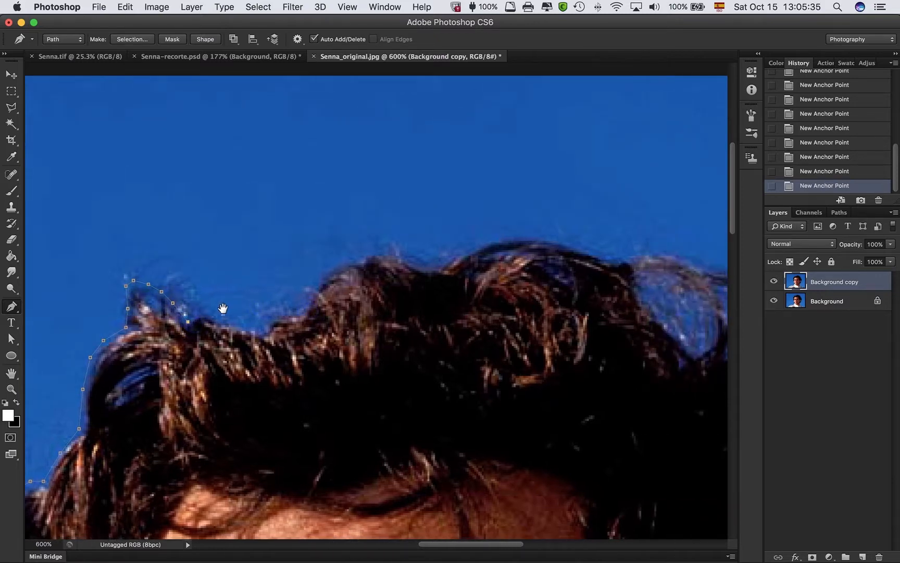
Continue the path through the dip in the hair after the tuft and up to the start of the next curl.
{"action": "left_click", "coordinate": [242, 323]}
{"action": "left_click", "coordinate": [262, 330]}
{"action": "key", "text": "space"}
{"action": "left_click_drag", "start_coordinate": [275, 315], "coordinate": [216, 339]}
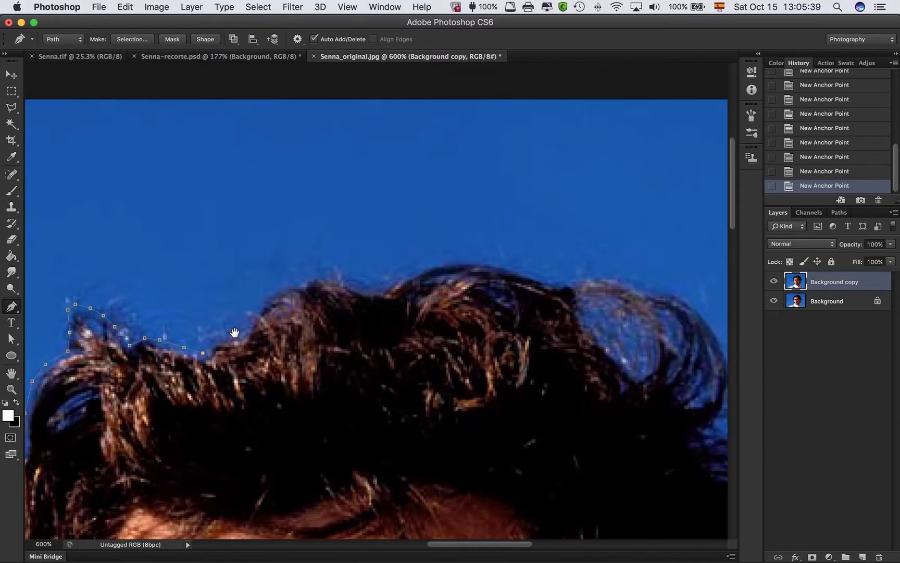
{"action": "left_click", "coordinate": [228, 338]}
{"action": "left_click", "coordinate": [245, 337]}
{"action": "left_click_drag", "start_coordinate": [258, 319], "coordinate": [207, 345]}
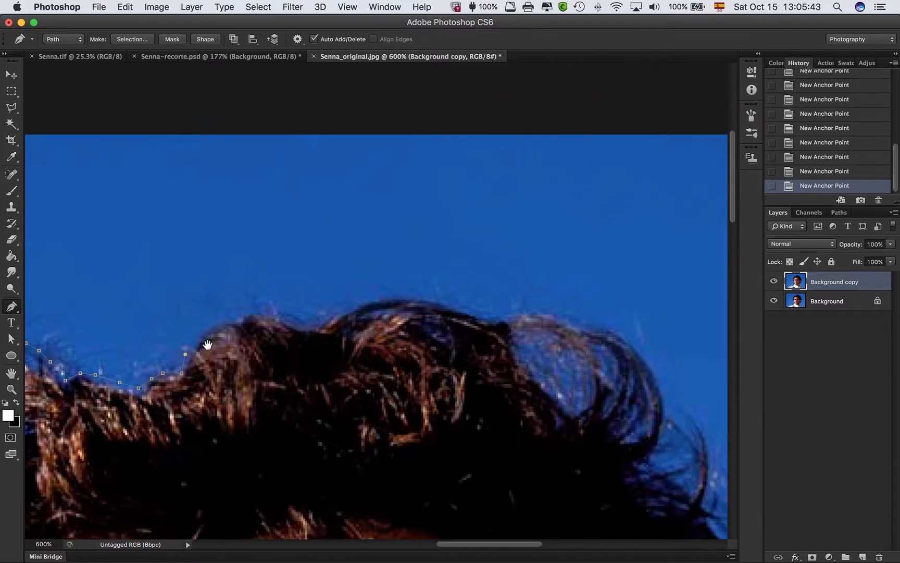
Trace over the rounded curl and down into the hollow before the highest part of the hair.
{"action": "left_click", "coordinate": [194, 338]}
{"action": "left_click", "coordinate": [225, 319]}
{"action": "left_click", "coordinate": [290, 324]}
{"action": "left_click", "coordinate": [317, 328]}
{"action": "left_click_drag", "start_coordinate": [372, 316], "coordinate": [258, 339]}
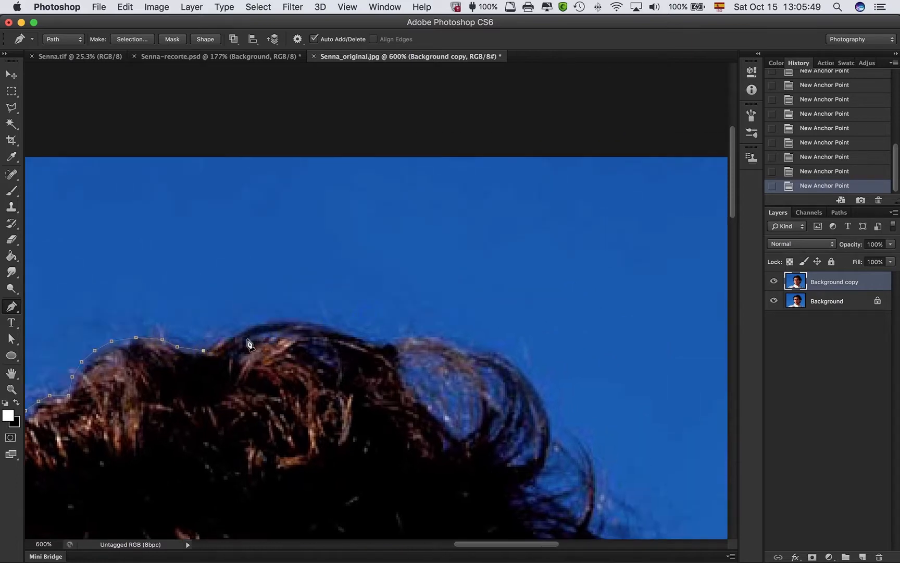
Extend the path over the highest part of the hair to the start of the see-through looped curl.
{"action": "left_click", "coordinate": [230, 335]}
{"action": "left_click", "coordinate": [251, 323]}
{"action": "left_click_drag", "start_coordinate": [352, 324], "coordinate": [197, 325]}
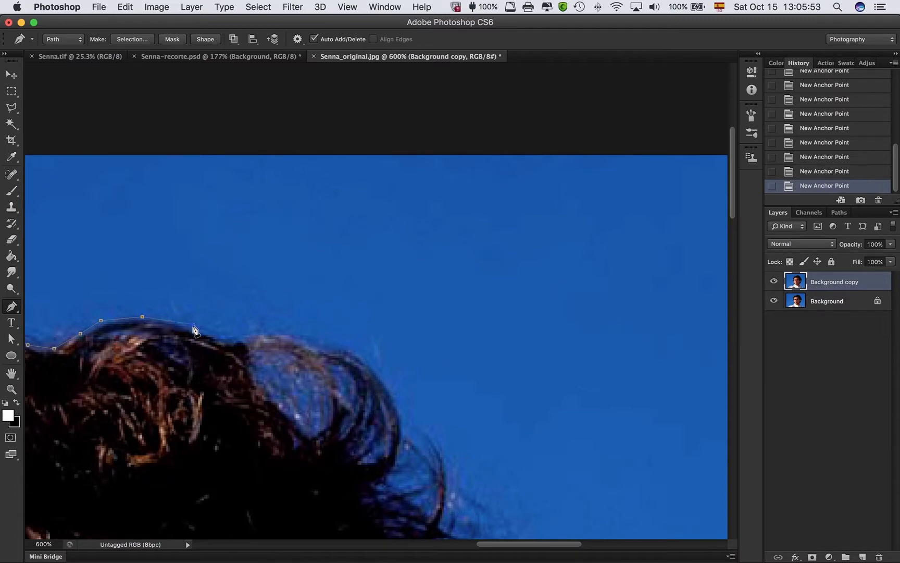
{"action": "left_click", "coordinate": [212, 329]}
{"action": "left_click", "coordinate": [242, 337]}
{"action": "left_click", "coordinate": [260, 333]}
{"action": "left_click_drag", "start_coordinate": [294, 329], "coordinate": [218, 300]}
Follow the outer edge of the looped curl over its top and down its far side.
{"action": "left_click", "coordinate": [198, 296]}
{"action": "left_click", "coordinate": [218, 307]}
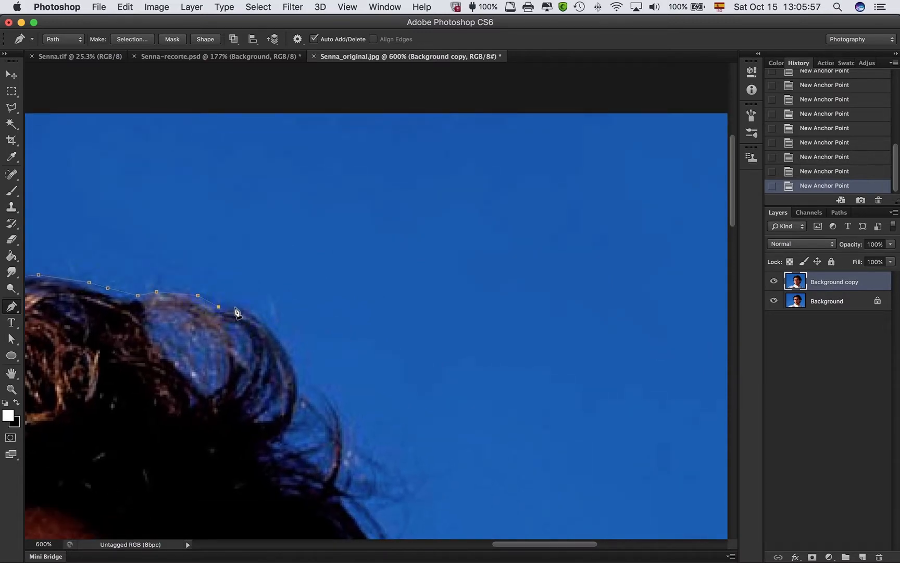
{"action": "left_click", "coordinate": [239, 308]}
{"action": "left_click_drag", "start_coordinate": [328, 383], "coordinate": [273, 323]}
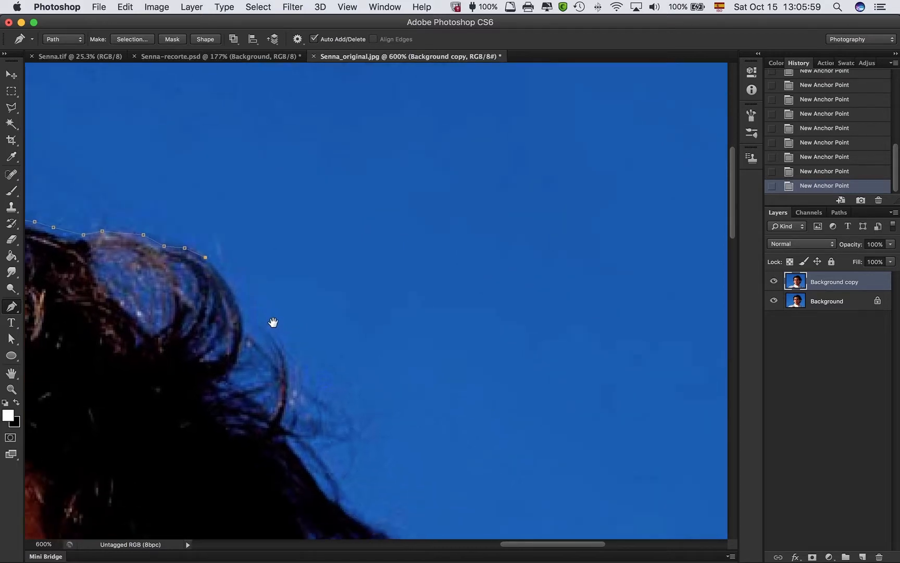
{"action": "left_click", "coordinate": [236, 295]}
{"action": "left_click", "coordinate": [245, 334]}
{"action": "left_click_drag", "start_coordinate": [291, 361], "coordinate": [279, 312]}
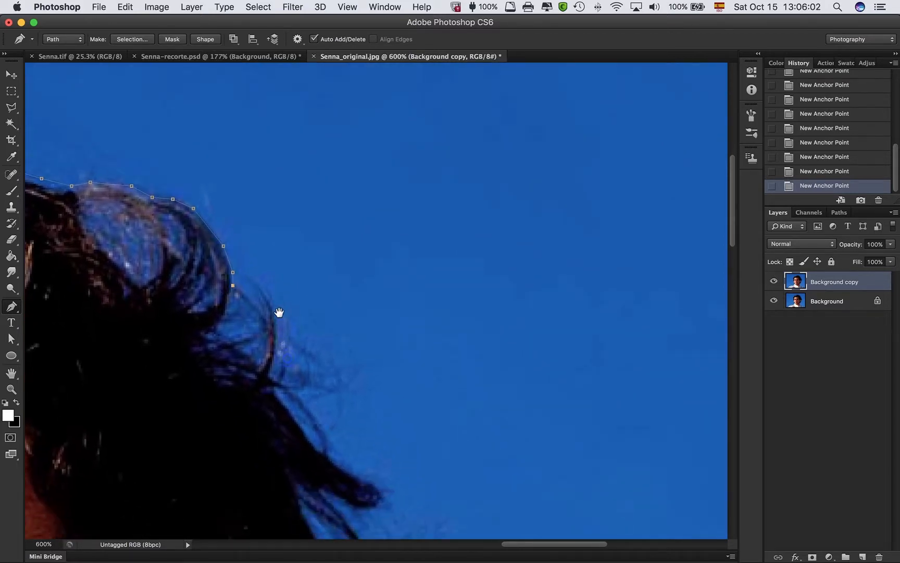
Trace inward along the blue gap between the looped curl and the thin curved strand beside it.
{"action": "left_click", "coordinate": [230, 308]}
{"action": "left_click", "coordinate": [223, 332]}
{"action": "left_click", "coordinate": [233, 341]}
{"action": "left_click", "coordinate": [246, 350]}
{"action": "left_click", "coordinate": [257, 362]}
{"action": "left_click", "coordinate": [263, 339]}
Carry the path around the tip of the thin curved strand and down its outer edge.
{"action": "left_click", "coordinate": [250, 276]}
{"action": "left_click", "coordinate": [264, 286]}
{"action": "left_click", "coordinate": [277, 309]}
{"action": "left_click", "coordinate": [280, 351]}
{"action": "left_click", "coordinate": [275, 381]}
{"action": "left_click_drag", "start_coordinate": [307, 412], "coordinate": [211, 272]}
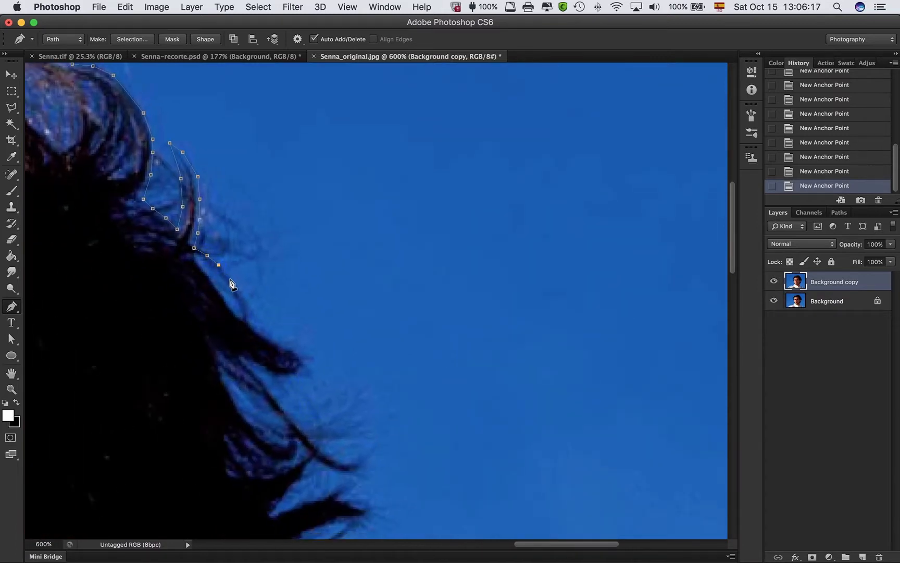
Undo the misplaced anchor points below the curved strand and retrace the path along the fine hair running downward.
{"action": "key", "text": "super+alt+z"}
{"action": "key", "text": "super+alt+z"}
{"action": "key", "text": "super+alt+z"}
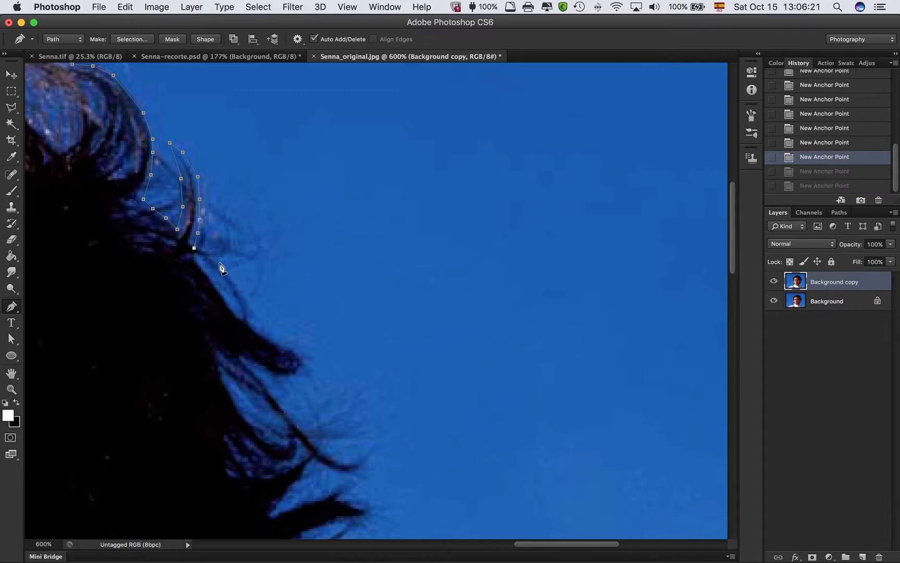
{"action": "left_click", "coordinate": [218, 261]}
{"action": "left_click", "coordinate": [230, 278]}
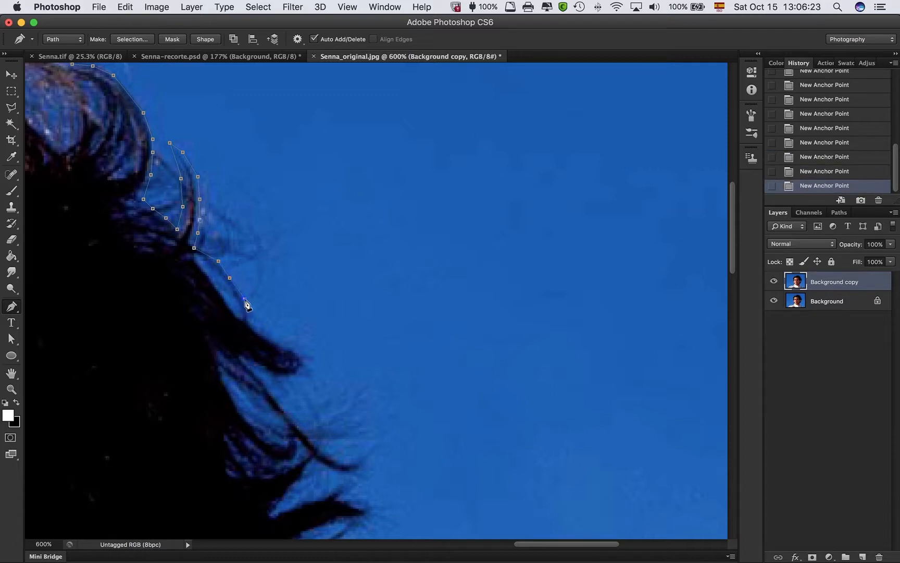
{"action": "key", "text": "super+alt+z"}
{"action": "key", "text": "super+alt+z"}
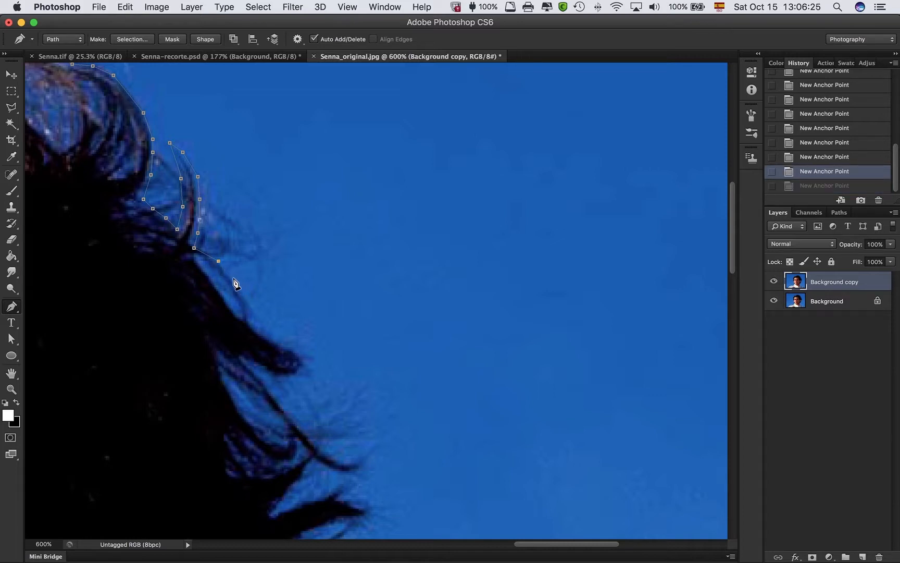
{"action": "left_click", "coordinate": [232, 278]}
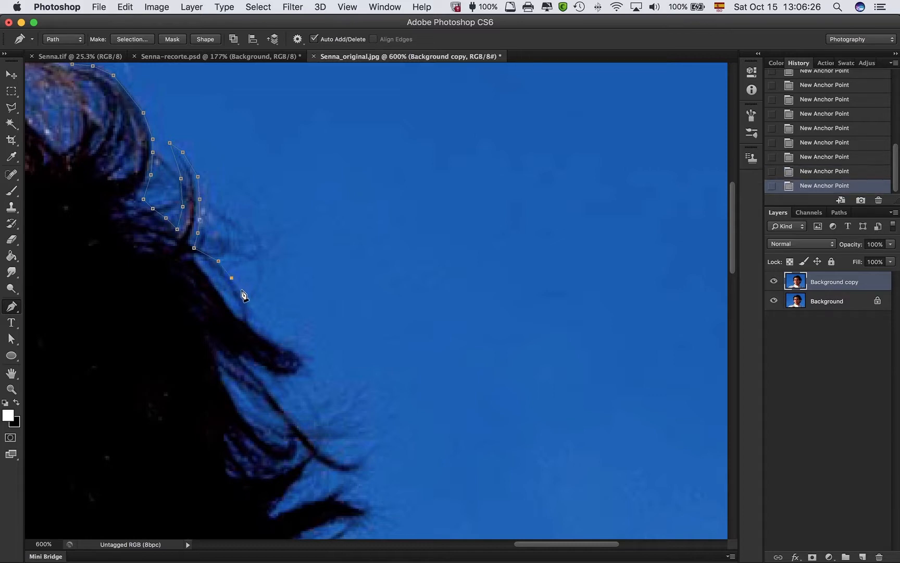
{"action": "left_click", "coordinate": [251, 323]}
Outline the thick dark lock below, going around its tip and back along its underside to the hair.
{"action": "scroll", "coordinate": [258, 302], "scroll_direction": "down", "scroll_amount": 3}
{"action": "scroll", "coordinate": [257, 303], "scroll_direction": "right", "scroll_amount": 3}
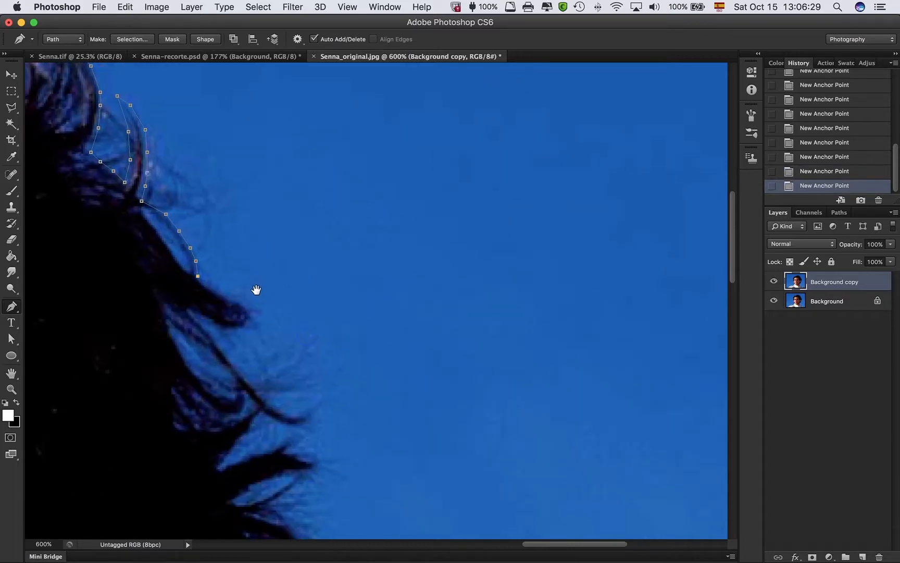
{"action": "left_click", "coordinate": [211, 287]}
{"action": "left_click", "coordinate": [228, 296]}
{"action": "left_click", "coordinate": [245, 302]}
{"action": "left_click", "coordinate": [254, 315]}
{"action": "left_click", "coordinate": [246, 328]}
{"action": "left_click", "coordinate": [230, 331]}
{"action": "left_click", "coordinate": [213, 328]}
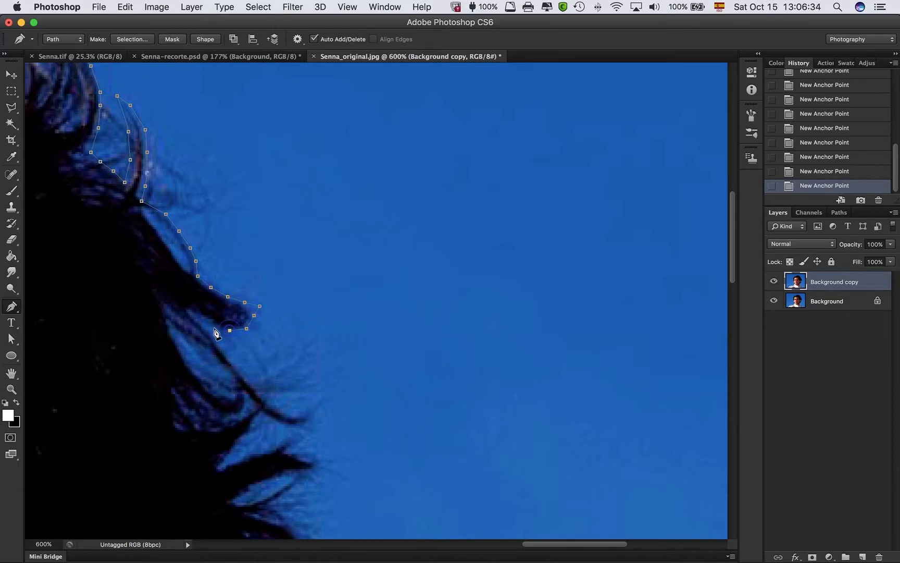
{"action": "left_click", "coordinate": [190, 312]}
Trace the upper edge of the long thin strand beneath the thick lock out to its tip.
{"action": "scroll", "coordinate": [240, 307], "scroll_direction": "down", "scroll_amount": 4}
{"action": "scroll", "coordinate": [239, 307], "scroll_direction": "right", "scroll_amount": 3}
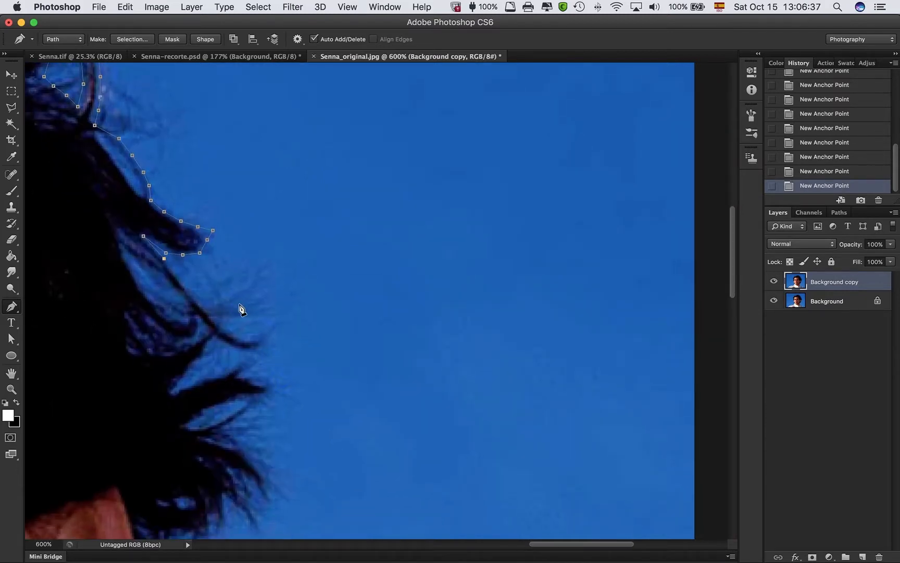
{"action": "left_click", "coordinate": [179, 277]}
{"action": "left_click", "coordinate": [195, 300]}
{"action": "left_click", "coordinate": [207, 312]}
{"action": "left_click", "coordinate": [237, 339]}
{"action": "left_click", "coordinate": [256, 340]}
{"action": "left_click", "coordinate": [275, 340]}
Return the path along the underside of the thin strand and into the notch above the next pointed lock.
{"action": "left_click", "coordinate": [256, 351]}
{"action": "left_click", "coordinate": [235, 350]}
{"action": "left_click", "coordinate": [208, 350]}
{"action": "left_click", "coordinate": [198, 366]}
{"action": "left_click", "coordinate": [183, 381]}
{"action": "left_click", "coordinate": [173, 392]}
Follow the upper edge of the next pointed lock outward and take the path around its tip.
{"action": "left_click", "coordinate": [201, 378]}
{"action": "left_click", "coordinate": [221, 373]}
{"action": "left_click", "coordinate": [249, 360]}
{"action": "left_click", "coordinate": [260, 378]}
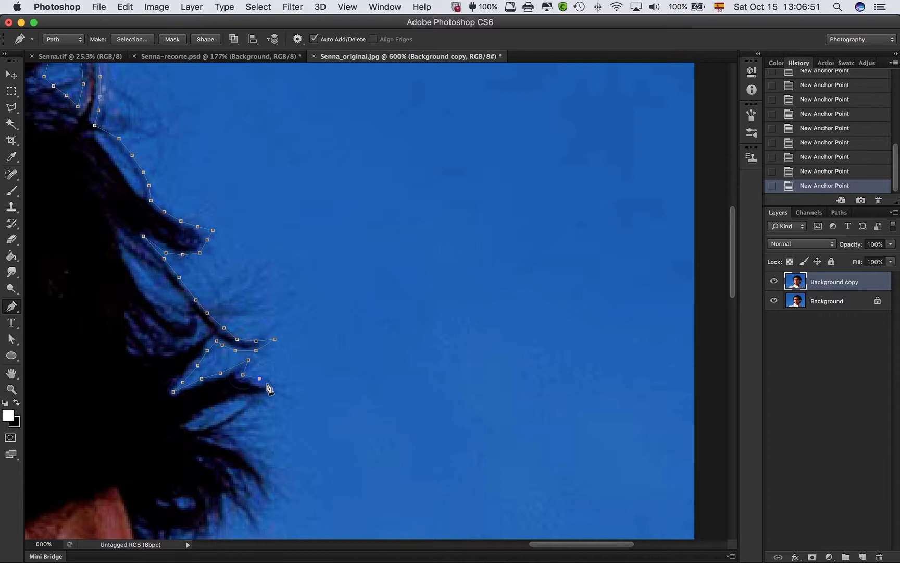
{"action": "left_click", "coordinate": [276, 388]}
{"action": "left_click", "coordinate": [261, 397]}
{"action": "scroll", "coordinate": [292, 364], "scroll_direction": "down", "scroll_amount": 5}
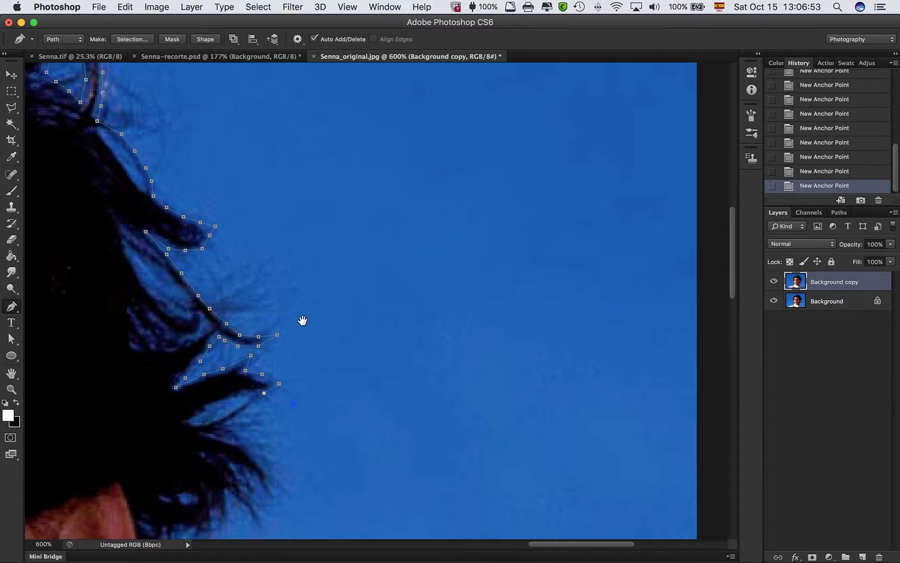
Run the path back along the pointed lock's underside and out along the upper edge of the lock below to its tip.
{"action": "left_click", "coordinate": [253, 317]}
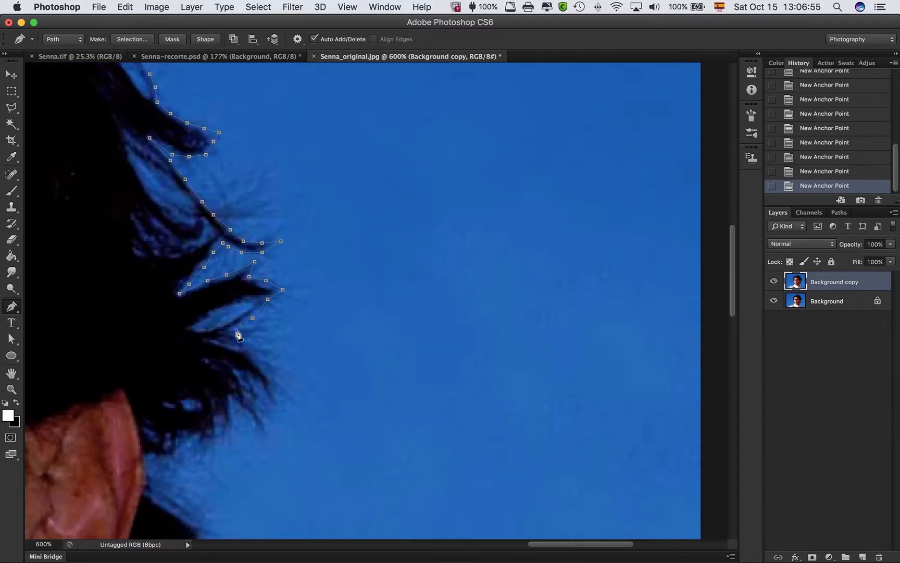
{"action": "left_click", "coordinate": [244, 341]}
{"action": "left_click", "coordinate": [257, 357]}
{"action": "left_click_drag", "start_coordinate": [293, 392], "coordinate": [255, 262]}
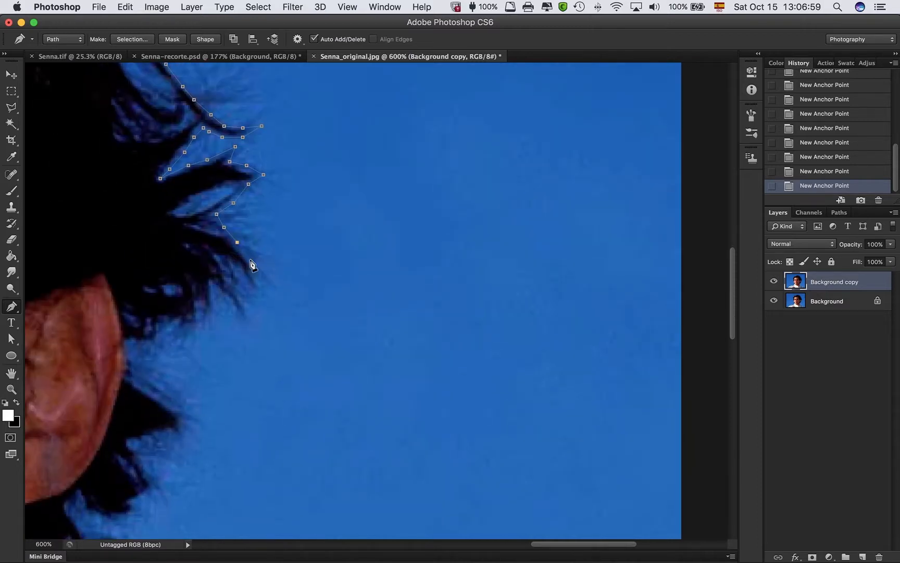
{"action": "left_click", "coordinate": [250, 259]}
Return the path along that lock's underside into the notch above the next thin strand.
{"action": "left_click", "coordinate": [233, 263]}
{"action": "left_click", "coordinate": [222, 257]}
{"action": "left_click", "coordinate": [247, 274], "text": "super"}
{"action": "left_click", "coordinate": [247, 275], "text": "super"}
{"action": "left_click_drag", "start_coordinate": [249, 285], "coordinate": [399, 213]}
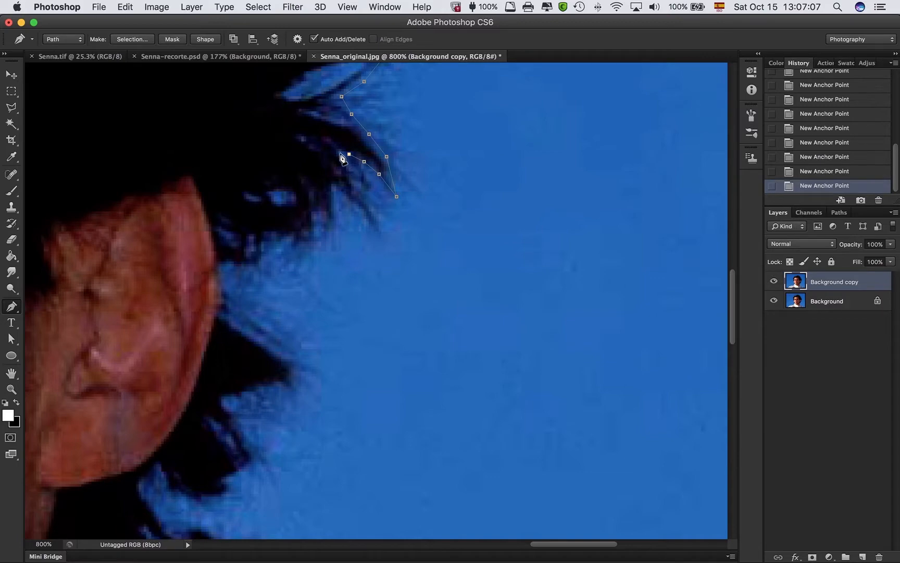
{"action": "left_click", "coordinate": [340, 154]}
Outline the thin pointed strand beneath the notch, down around its tip and back up its inner side.
{"action": "left_click", "coordinate": [349, 169]}
{"action": "left_click", "coordinate": [354, 184]}
{"action": "left_click", "coordinate": [371, 206]}
{"action": "left_click", "coordinate": [379, 231]}
{"action": "left_click", "coordinate": [356, 206]}
{"action": "left_click", "coordinate": [336, 188]}
Trace the jagged lower edge of the hair above the ear in small stages, moving inward toward the ear.
{"action": "left_click", "coordinate": [336, 209]}
{"action": "left_click", "coordinate": [322, 218]}
{"action": "left_click", "coordinate": [319, 227]}
{"action": "left_click", "coordinate": [317, 241]}
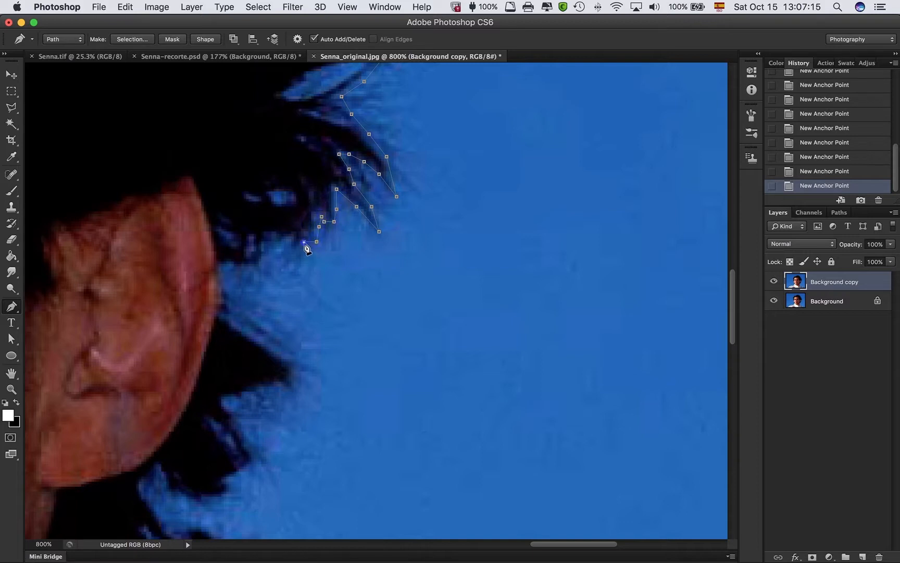
{"action": "left_click", "coordinate": [303, 241]}
{"action": "left_click", "coordinate": [281, 244]}
{"action": "left_click", "coordinate": [277, 244]}
{"action": "left_click", "coordinate": [267, 246]}
{"action": "left_click", "coordinate": [249, 269]}
{"action": "left_click", "coordinate": [237, 267]}
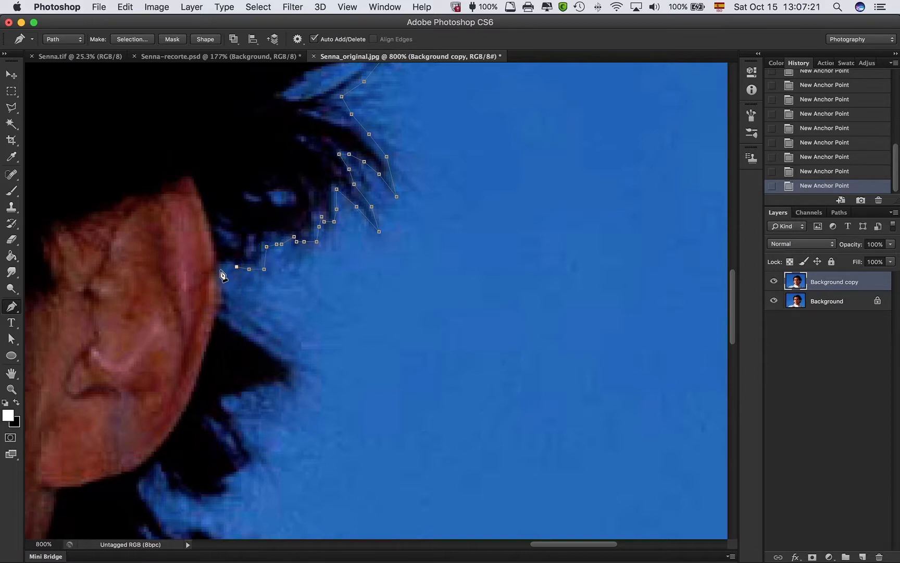
Take the path down the ear's outer edge to the start of the triangular tuft behind it.
{"action": "left_click", "coordinate": [219, 269]}
{"action": "left_click", "coordinate": [222, 281]}
{"action": "left_click", "coordinate": [221, 301]}
{"action": "left_click", "coordinate": [221, 314]}
Outline the triangular tuft behind the ear, around its tip and back along its underside to the notch below.
{"action": "scroll", "coordinate": [281, 276], "scroll_direction": "down", "scroll_amount": 3}
{"action": "left_click", "coordinate": [236, 273]}
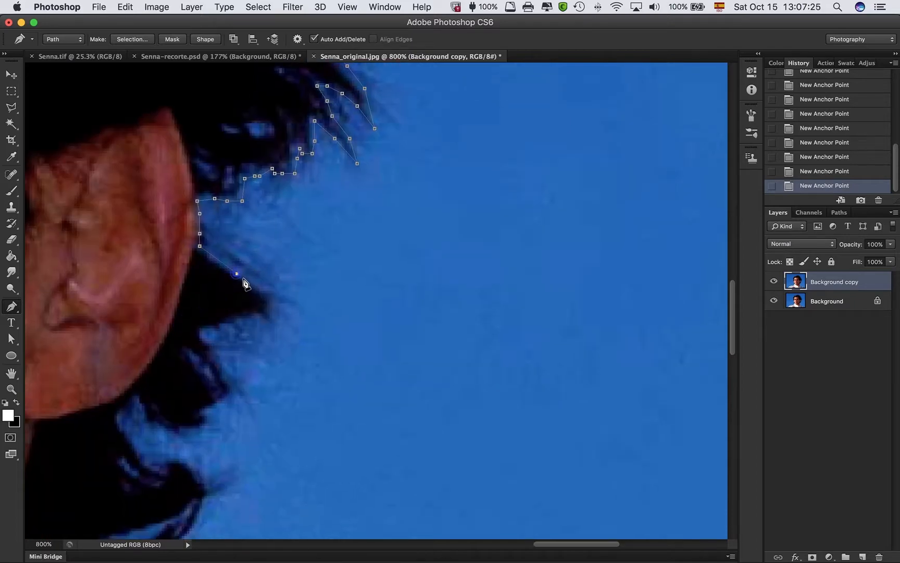
{"action": "left_click", "coordinate": [251, 283]}
{"action": "left_click", "coordinate": [272, 290]}
{"action": "left_click_drag", "start_coordinate": [305, 293], "coordinate": [347, 203]}
{"action": "left_click", "coordinate": [284, 257]}
{"action": "left_click", "coordinate": [321, 184]}
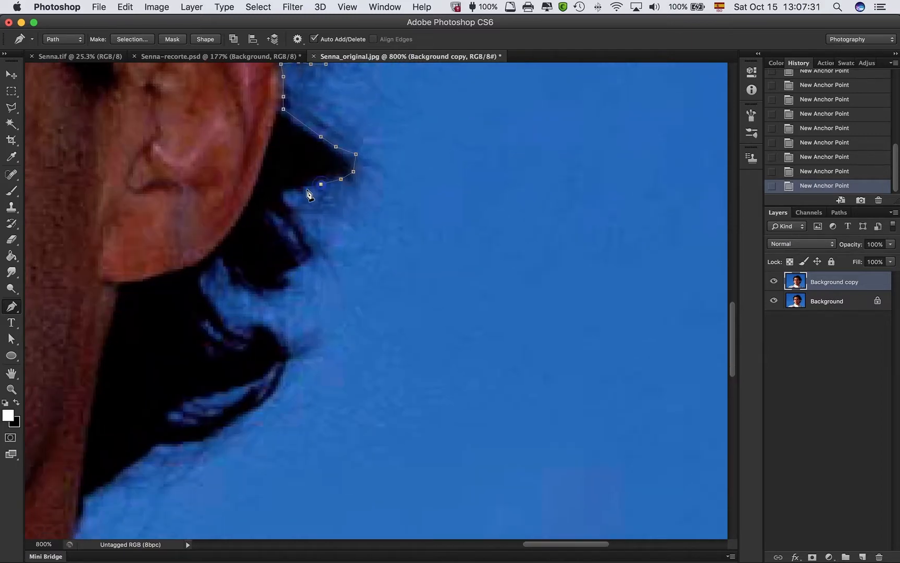
{"action": "left_click", "coordinate": [306, 189]}
{"action": "left_click", "coordinate": [290, 196]}
Outline the next tuft down its outer edge and around its rounded bottom, back up to the earlobe.
{"action": "left_click", "coordinate": [306, 229]}
{"action": "left_click", "coordinate": [316, 249]}
{"action": "left_click", "coordinate": [308, 262]}
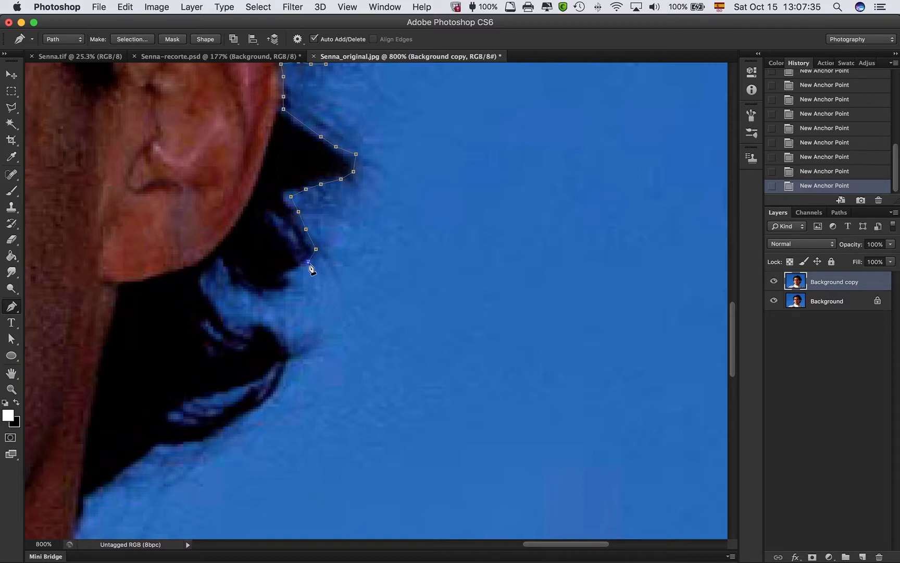
{"action": "left_click", "coordinate": [288, 277]}
{"action": "left_click", "coordinate": [294, 281]}
{"action": "left_click", "coordinate": [284, 294]}
{"action": "left_click", "coordinate": [268, 296]}
{"action": "left_click", "coordinate": [246, 294]}
{"action": "left_click", "coordinate": [236, 291]}
{"action": "left_click", "coordinate": [229, 279]}
{"action": "left_click", "coordinate": [221, 263]}
Trace the gap below the earlobe and the upper edge of the nape lock out toward its tip.
{"action": "scroll", "coordinate": [217, 283], "scroll_direction": "down", "scroll_amount": 5}
{"action": "scroll", "coordinate": [218, 283], "scroll_direction": "left", "scroll_amount": 3}
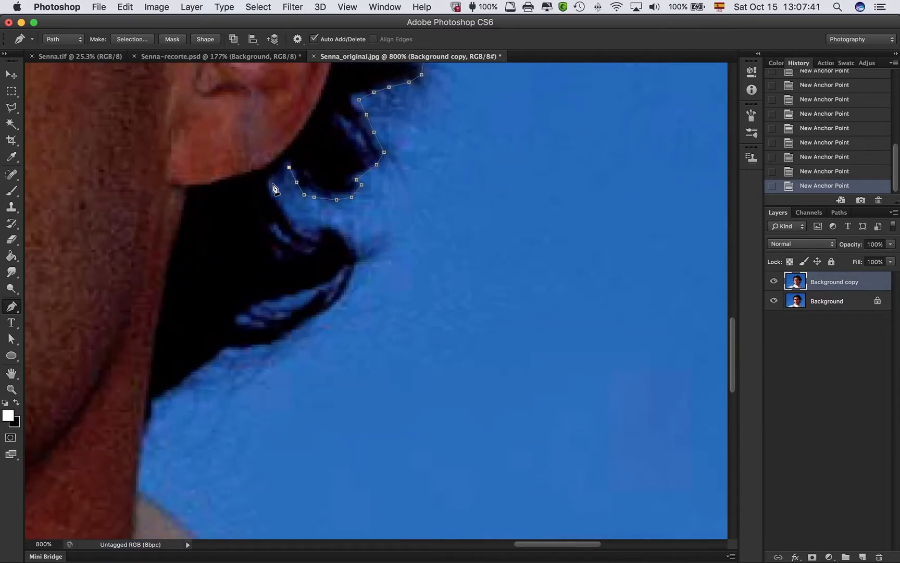
{"action": "left_click", "coordinate": [272, 182]}
{"action": "left_click", "coordinate": [282, 205]}
{"action": "left_click", "coordinate": [291, 222]}
{"action": "left_click", "coordinate": [310, 235]}
{"action": "left_click", "coordinate": [315, 227]}
{"action": "left_click", "coordinate": [320, 222]}
{"action": "left_click", "coordinate": [329, 225]}
{"action": "left_click", "coordinate": [353, 238]}
{"action": "left_click", "coordinate": [356, 245]}
Take the path around the nape lock's tip and back along its curved underside.
{"action": "left_click_drag", "start_coordinate": [378, 283], "coordinate": [399, 244]}
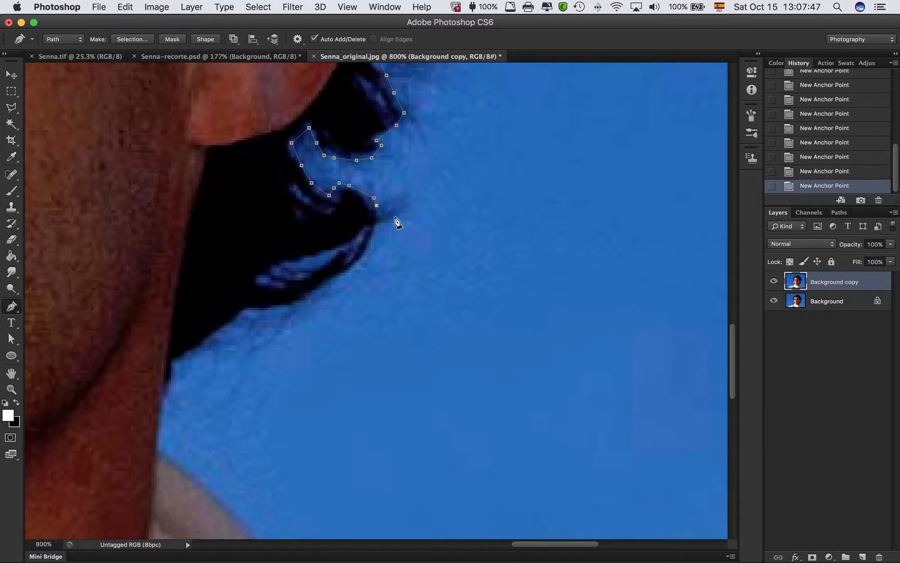
{"action": "left_click", "coordinate": [376, 225]}
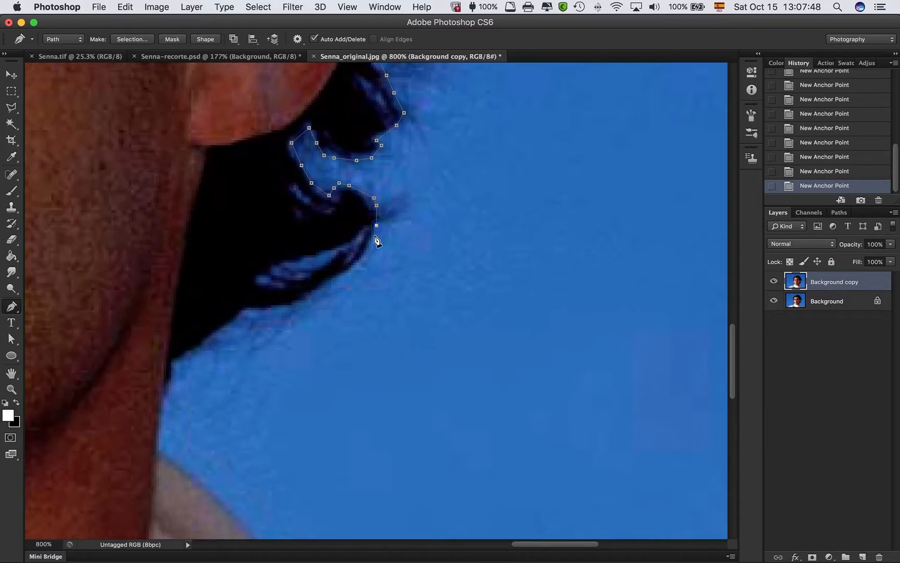
{"action": "left_click", "coordinate": [359, 265]}
{"action": "left_click", "coordinate": [336, 280]}
{"action": "left_click", "coordinate": [317, 298]}
{"action": "left_click", "coordinate": [292, 308]}
{"action": "left_click", "coordinate": [272, 310]}
{"action": "left_click", "coordinate": [241, 313]}
Continue the path along the lowest hair to the neck and down the neck's edge to the collar.
{"action": "left_click_drag", "start_coordinate": [278, 311], "coordinate": [351, 195]}
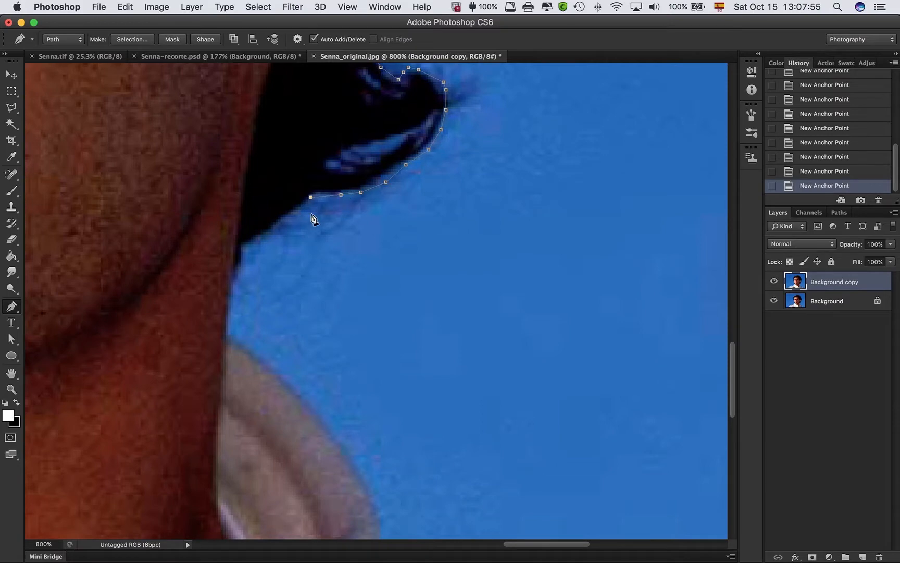
{"action": "left_click", "coordinate": [246, 247]}
{"action": "left_click", "coordinate": [243, 265]}
{"action": "left_click", "coordinate": [236, 288]}
{"action": "left_click", "coordinate": [231, 332]}
Trace the outer edge of the racing suit's collar down to where it meets the shoulder.
{"action": "left_click_drag", "start_coordinate": [354, 378], "coordinate": [302, 225]}
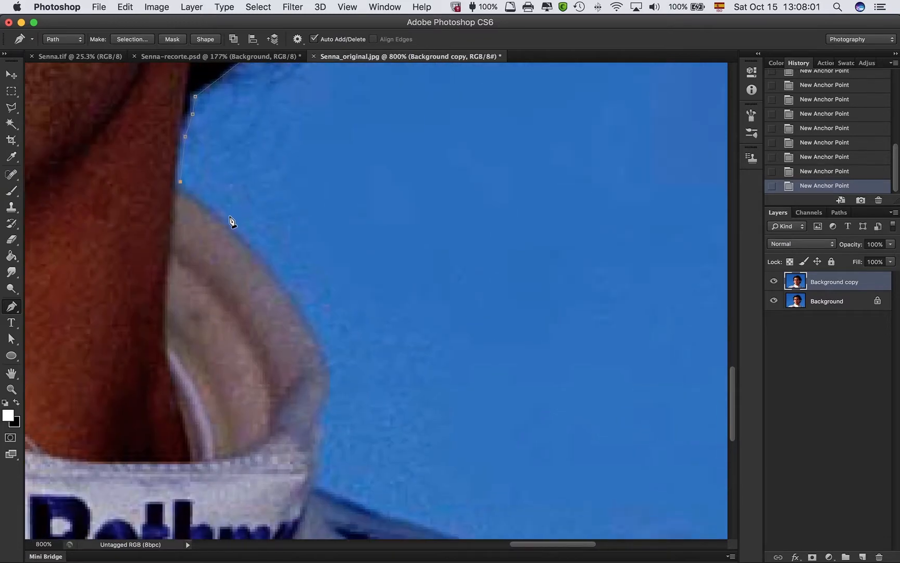
{"action": "left_click", "coordinate": [230, 219]}
{"action": "left_click", "coordinate": [265, 259]}
{"action": "left_click_drag", "start_coordinate": [352, 316], "coordinate": [295, 219]}
{"action": "left_click", "coordinate": [258, 220]}
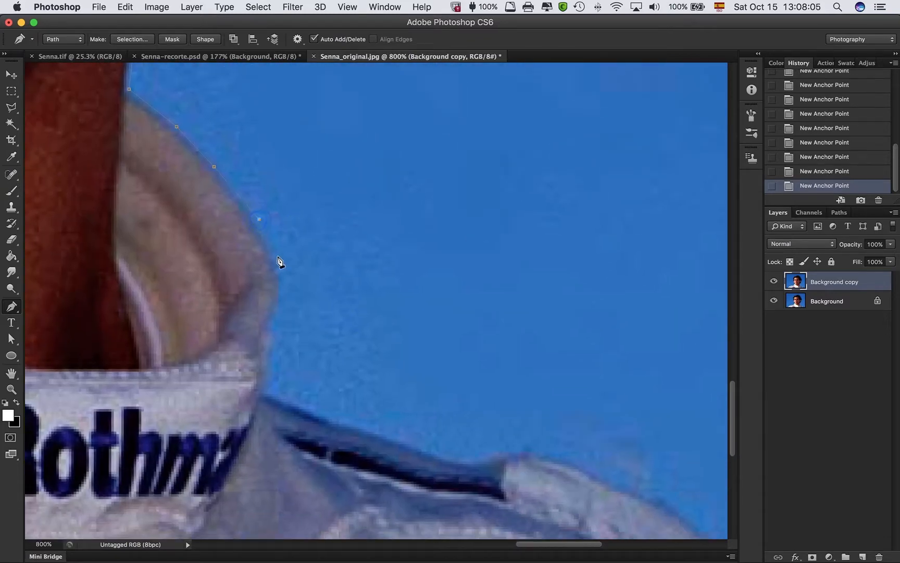
{"action": "left_click", "coordinate": [277, 257]}
{"action": "scroll", "coordinate": [321, 235], "scroll_direction": "down", "scroll_amount": 5}
{"action": "left_click", "coordinate": [286, 198]}
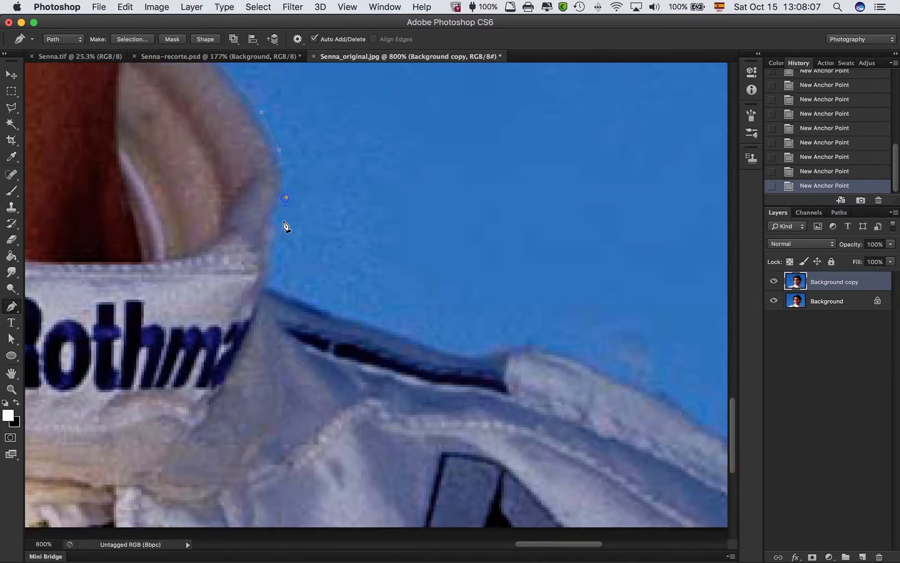
{"action": "left_click", "coordinate": [282, 224]}
{"action": "scroll", "coordinate": [300, 252], "scroll_direction": "right", "scroll_amount": 4}
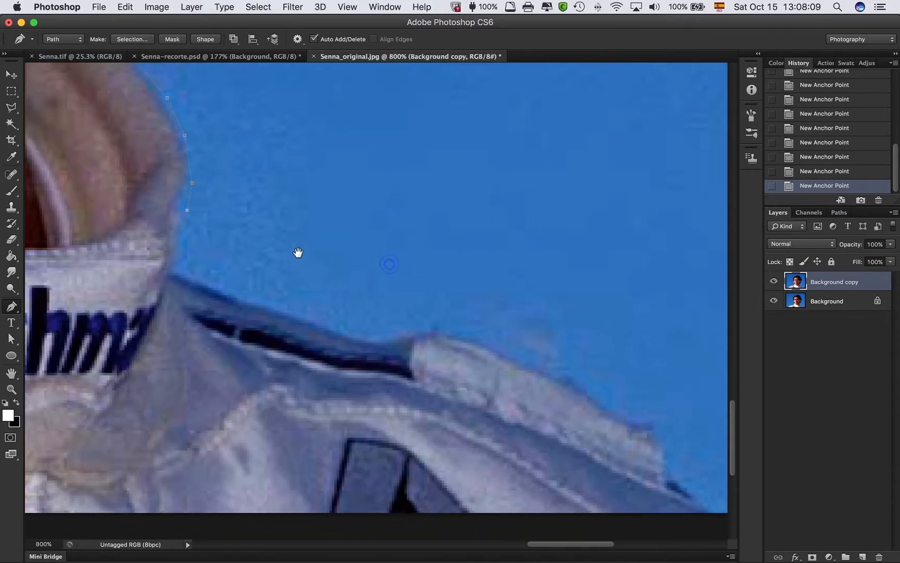
{"action": "left_click", "coordinate": [179, 245]}
{"action": "left_click", "coordinate": [176, 268]}
Follow the top of the shoulder from the collar base to the start of the light shoulder panel.
{"action": "left_click", "coordinate": [207, 283]}
{"action": "left_click", "coordinate": [267, 305]}
{"action": "left_click", "coordinate": [300, 313]}
{"action": "left_click", "coordinate": [349, 332]}
{"action": "left_click", "coordinate": [371, 333]}
{"action": "left_click", "coordinate": [419, 326]}
Trace the sloping upper edge of the light shoulder panel toward its outer end.
{"action": "left_click_drag", "start_coordinate": [484, 334], "coordinate": [358, 296]}
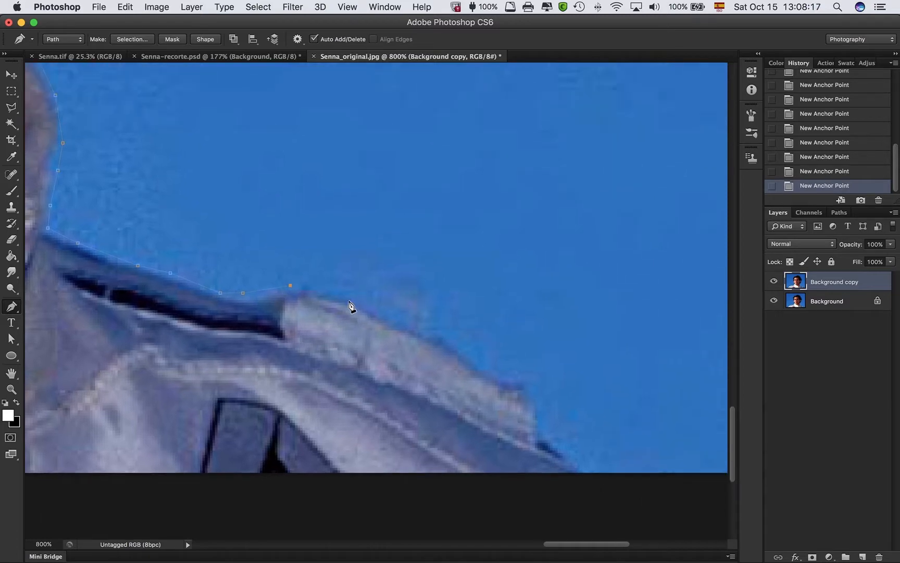
{"action": "left_click", "coordinate": [348, 301]}
{"action": "left_click", "coordinate": [378, 311]}
{"action": "left_click", "coordinate": [407, 326]}
{"action": "left_click_drag", "start_coordinate": [458, 348], "coordinate": [329, 253]}
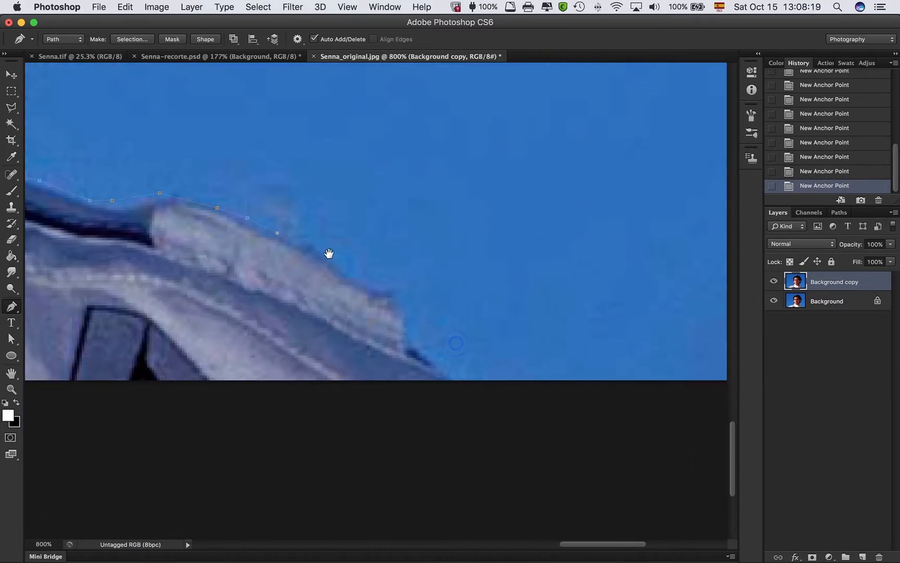
{"action": "left_click", "coordinate": [327, 258]}
{"action": "left_click", "coordinate": [349, 273]}
{"action": "left_click", "coordinate": [370, 286]}
Take the path around the shoulder panel's outer end and down the sleeve to just beyond the image's lower edge.
{"action": "left_click_drag", "start_coordinate": [387, 282], "coordinate": [326, 233]}
{"action": "left_click", "coordinate": [343, 240]}
{"action": "left_click", "coordinate": [352, 248]}
{"action": "left_click", "coordinate": [354, 278]}
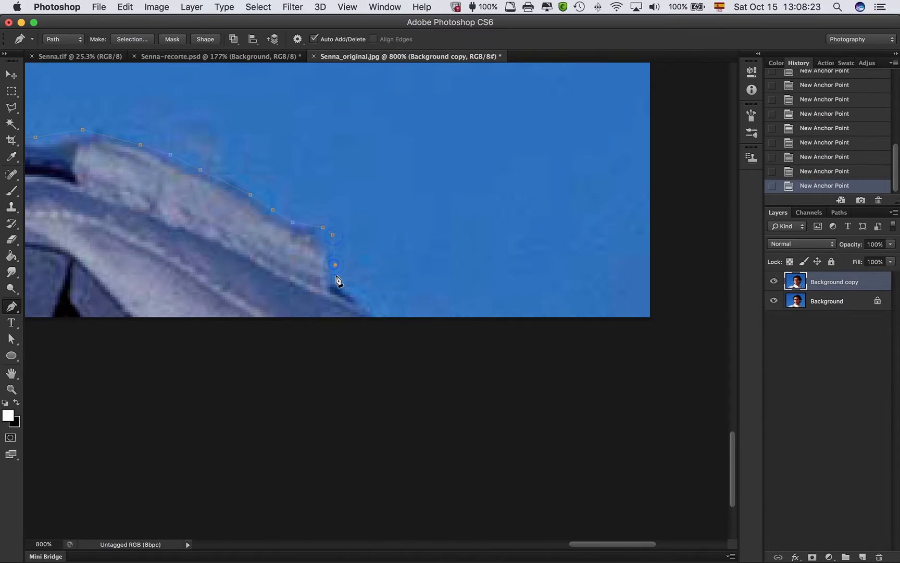
{"action": "left_click", "coordinate": [335, 274]}
{"action": "left_click", "coordinate": [360, 290]}
{"action": "left_click", "coordinate": [368, 299]}
{"action": "left_click", "coordinate": [380, 322]}
Close the path at its starting anchor below the opposite sleeve, running the last segment beneath the image.
{"action": "scroll", "coordinate": [279, 367], "scroll_direction": "left", "scroll_amount": 20}
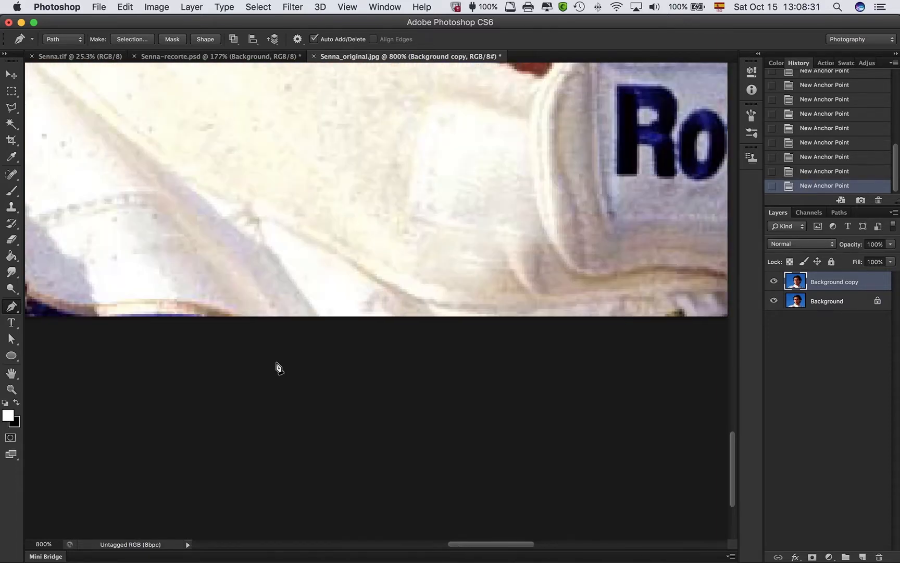
{"action": "scroll", "coordinate": [278, 367], "scroll_direction": "left", "scroll_amount": 20}
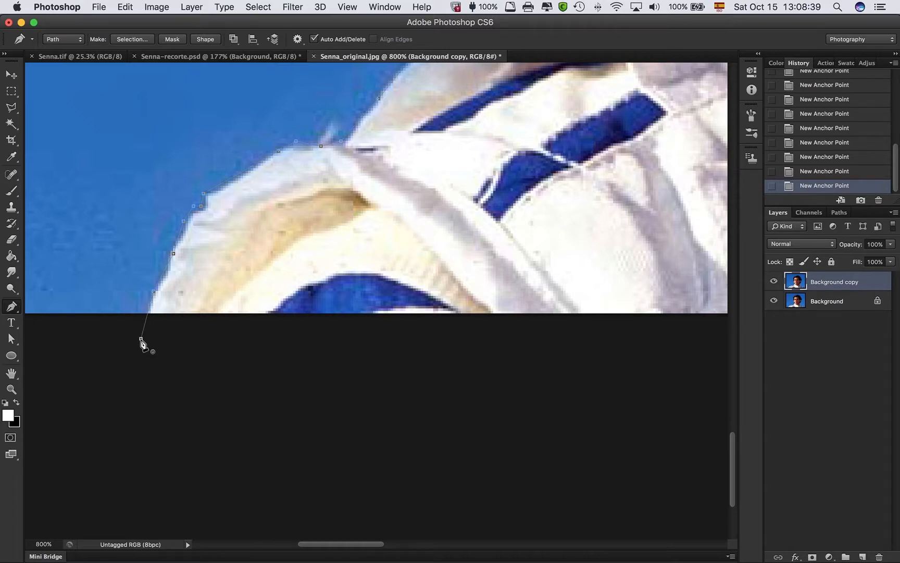
{"action": "left_click", "coordinate": [141, 339]}
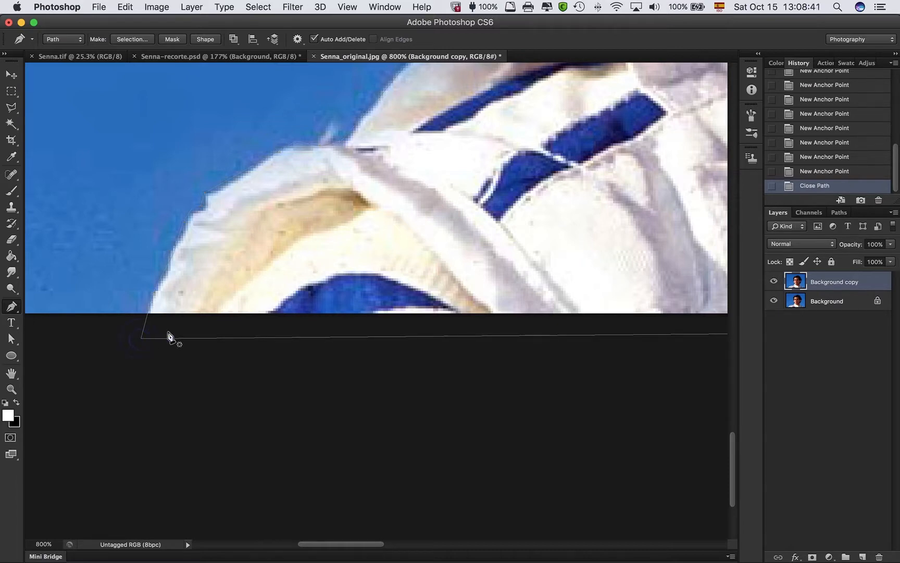
Convert the closed path to a new anti-aliased selection with a feather radius of 0 pixels.
{"action": "scroll", "coordinate": [404, 235], "scroll_direction": "right", "scroll_amount": 10}
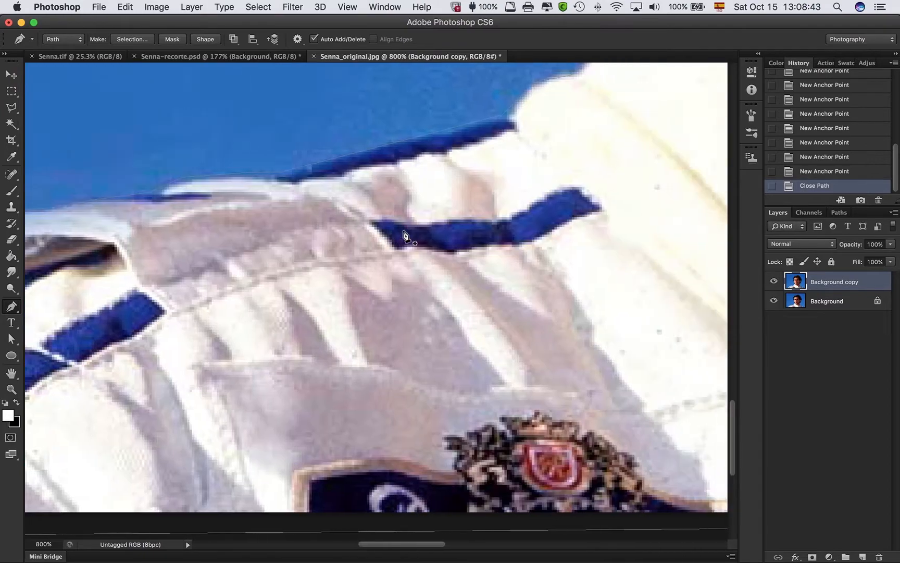
{"action": "key", "text": "super+0"}
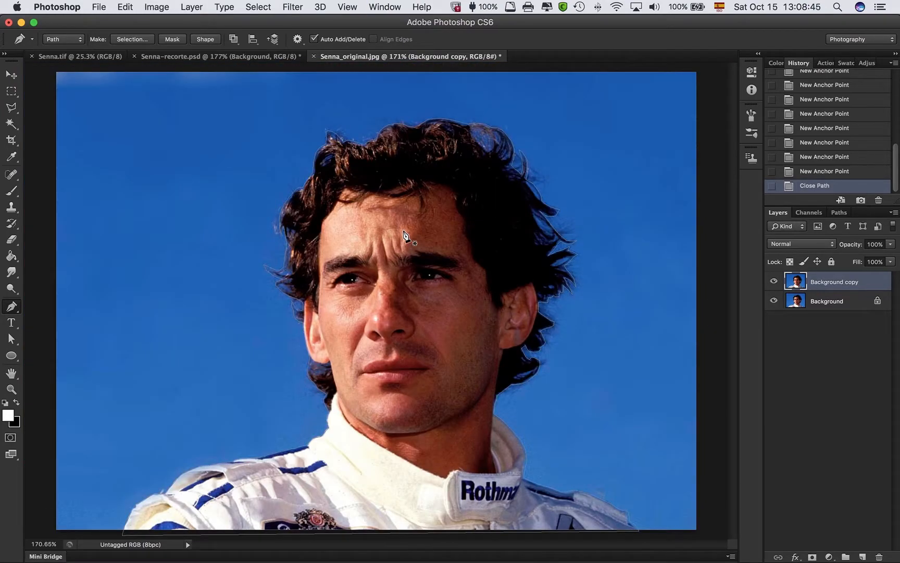
{"action": "right_click", "coordinate": [436, 172]}
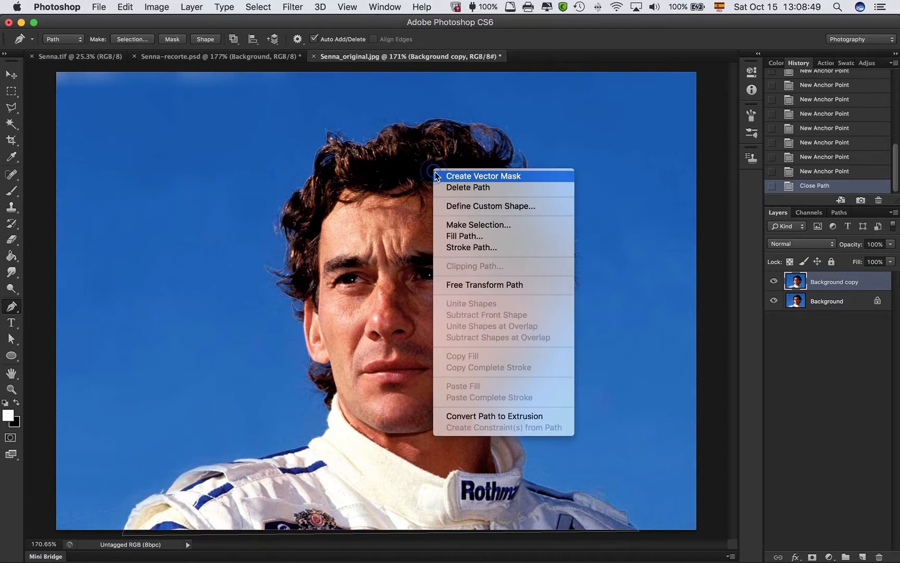
{"action": "left_click", "coordinate": [497, 229]}
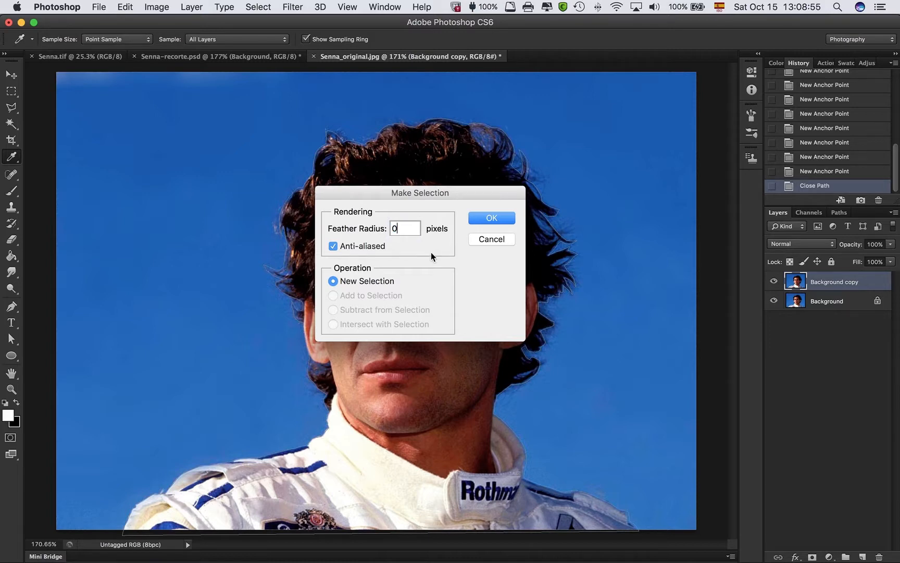
{"action": "left_click", "coordinate": [476, 219]}
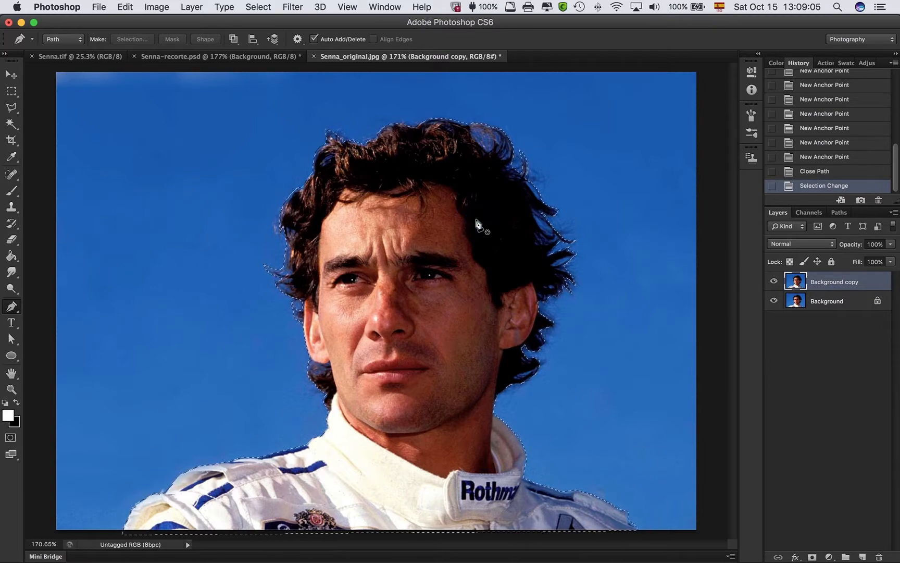
Examine the selection edge up close around the hair, from the crown down to behind the ear.
{"action": "left_click_drag", "start_coordinate": [472, 153], "coordinate": [530, 364]}
{"action": "left_click_drag", "start_coordinate": [409, 105], "coordinate": [432, 181]}
{"action": "left_click_drag", "start_coordinate": [495, 114], "coordinate": [462, 232]}
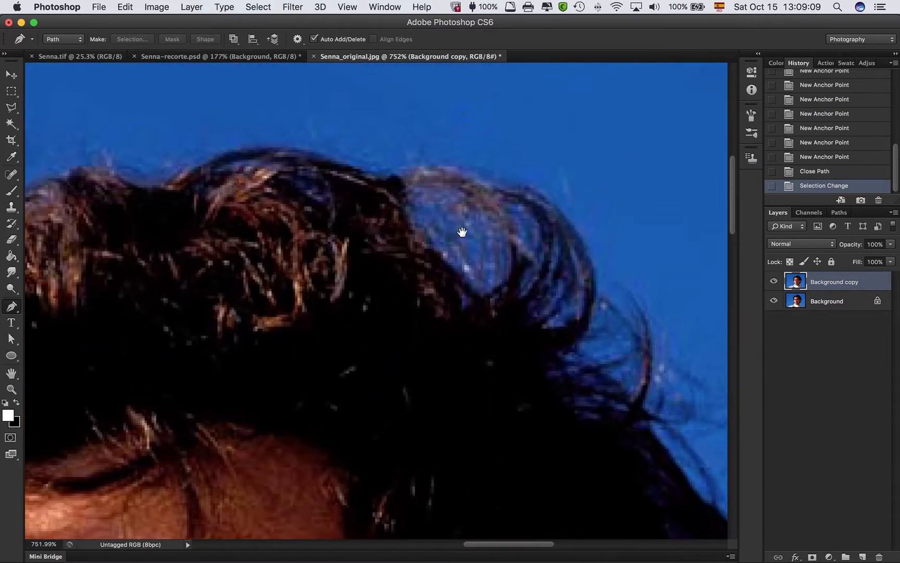
{"action": "key", "text": "h"}
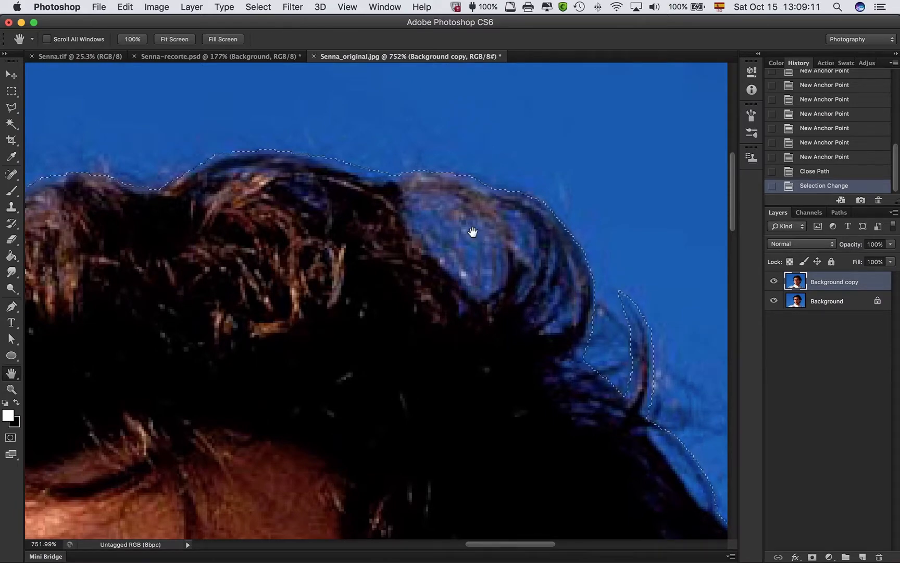
{"action": "scroll", "coordinate": [473, 232], "scroll_direction": "down", "scroll_amount": 3}
{"action": "scroll", "coordinate": [472, 232], "scroll_direction": "right", "scroll_amount": 3}
{"action": "scroll", "coordinate": [472, 232], "scroll_direction": "down", "scroll_amount": 5}
{"action": "scroll", "coordinate": [472, 232], "scroll_direction": "right", "scroll_amount": 3}
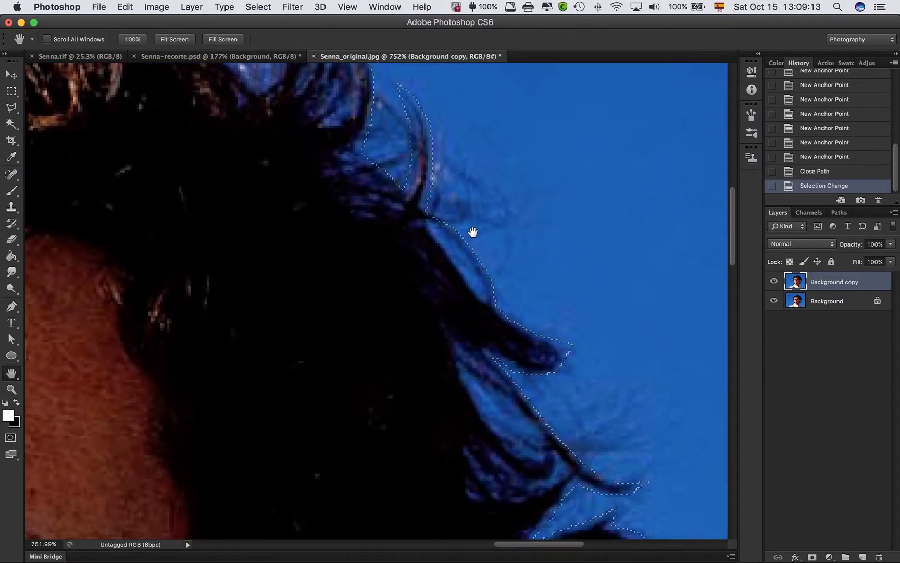
{"action": "scroll", "coordinate": [472, 232], "scroll_direction": "down", "scroll_amount": 5}
{"action": "scroll", "coordinate": [473, 232], "scroll_direction": "right", "scroll_amount": 1}
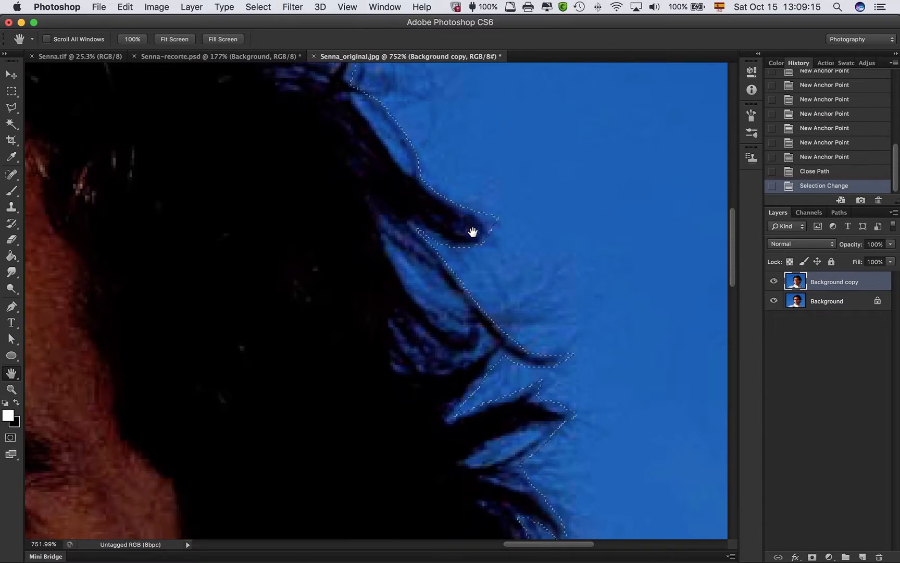
{"action": "scroll", "coordinate": [473, 232], "scroll_direction": "down", "scroll_amount": 5}
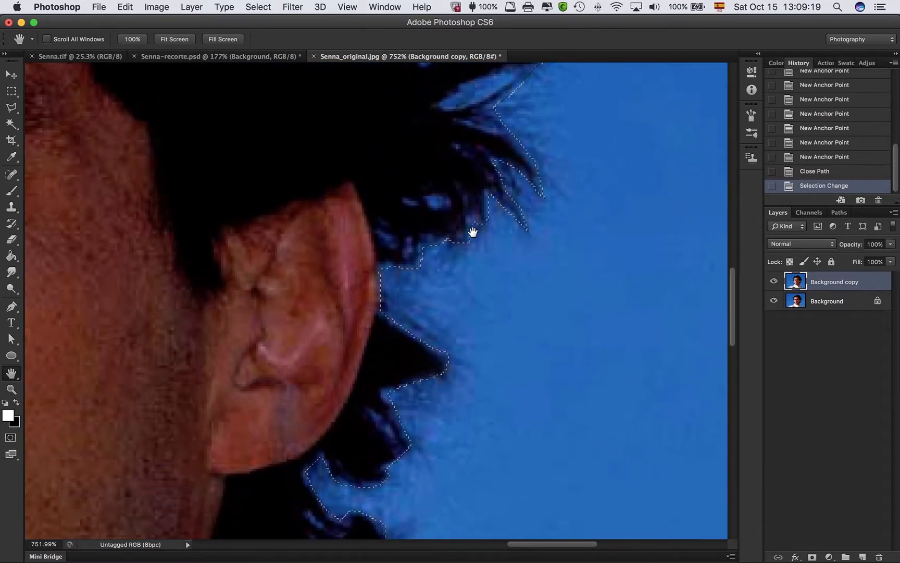
{"action": "key", "text": "super+0"}
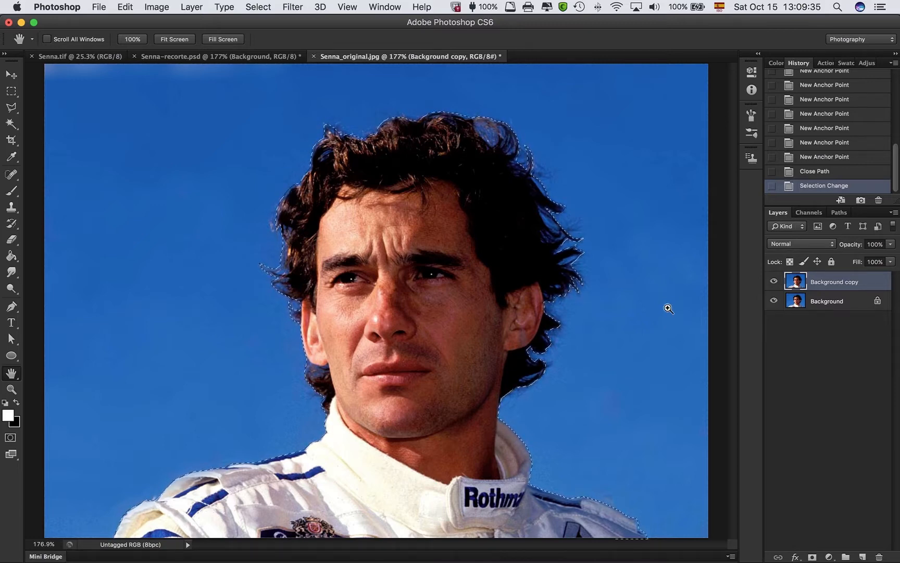
Invert the selection and delete the blue background from the Background copy layer.
{"action": "key", "text": "super+shift+i"}
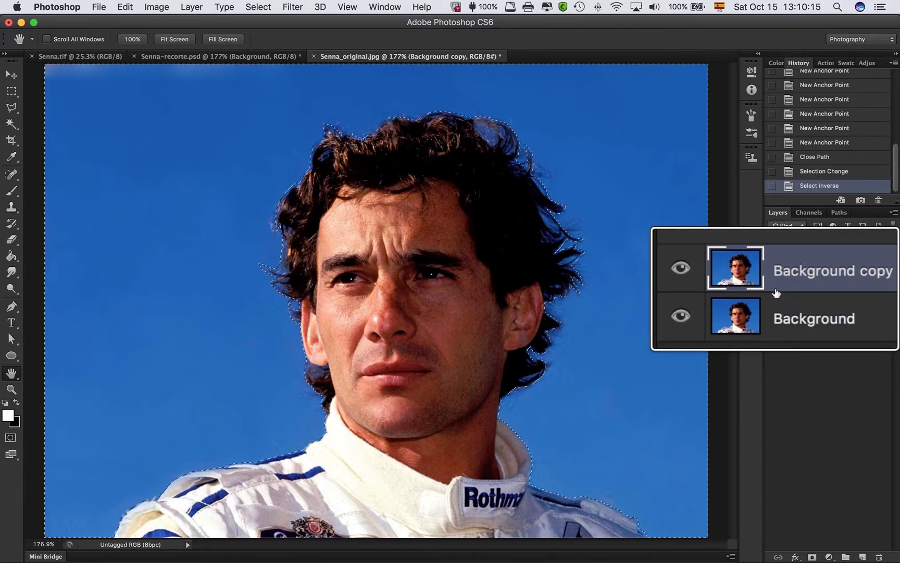
{"action": "key", "text": "Delete"}
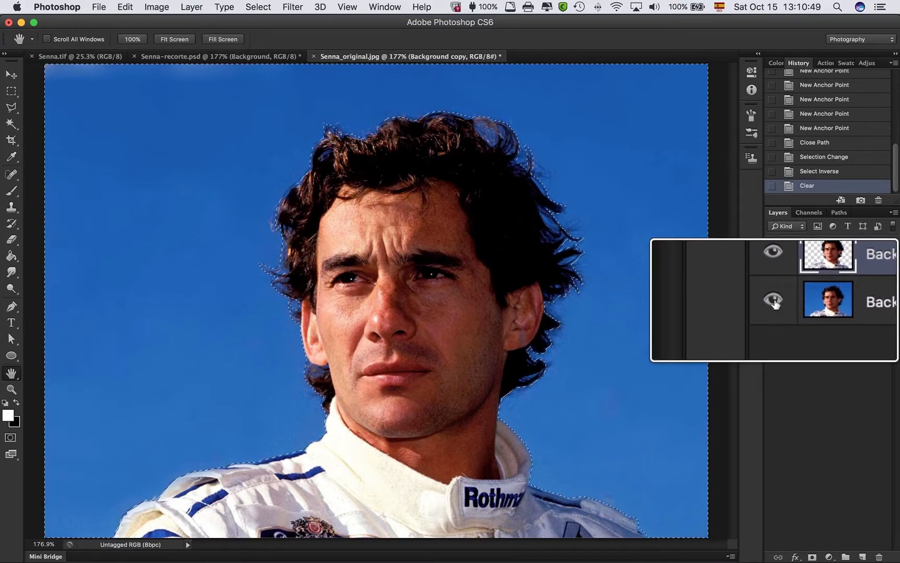
Check the cutout by hiding the Background layer, show that layer again, and deselect.
{"action": "left_click", "coordinate": [774, 302]}
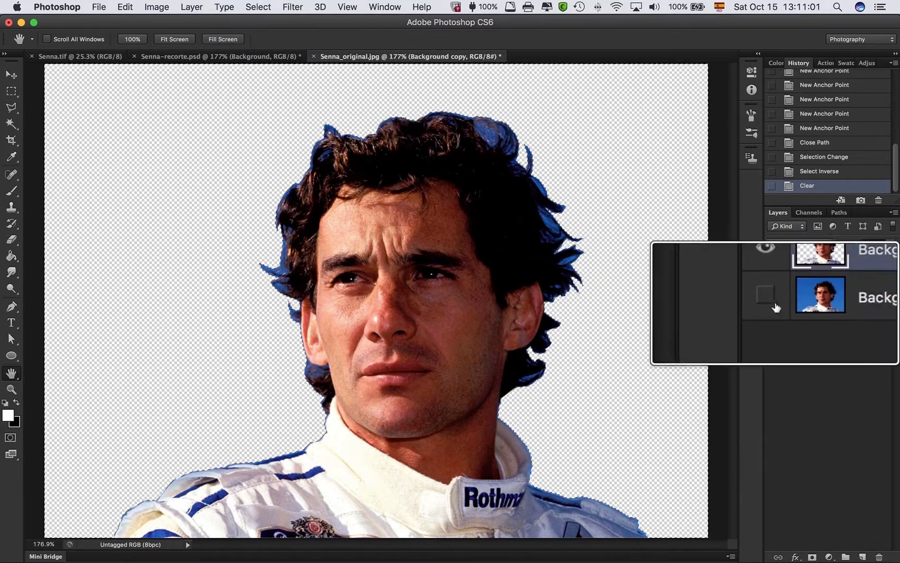
{"action": "left_click", "coordinate": [774, 300]}
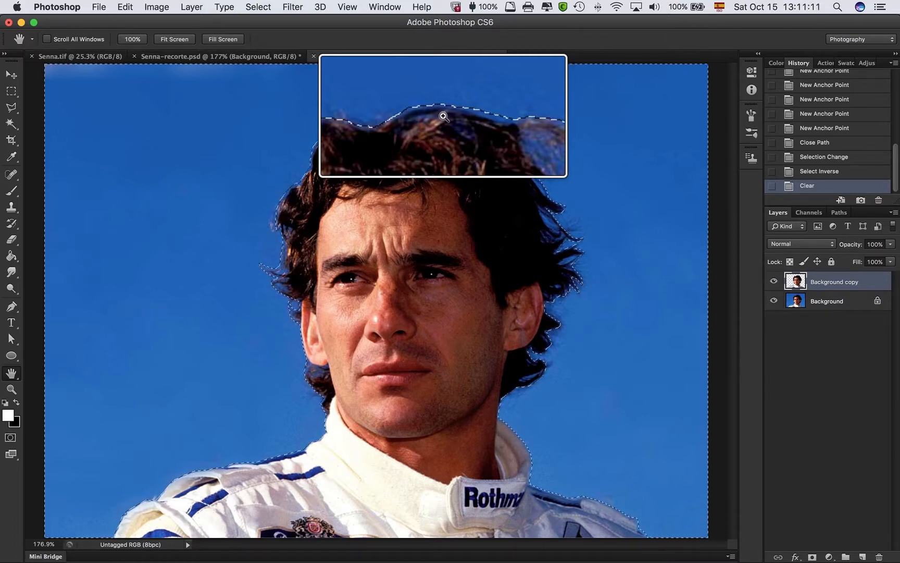
{"action": "key", "text": "super+d"}
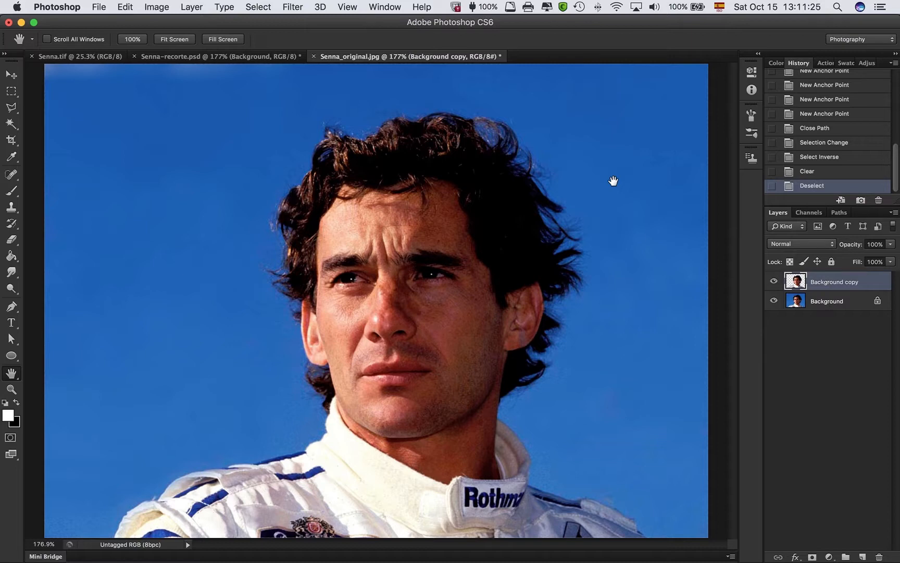
Start a new document named Senna with a width and height of 6000 pixels each.
{"action": "key", "text": "super+n"}
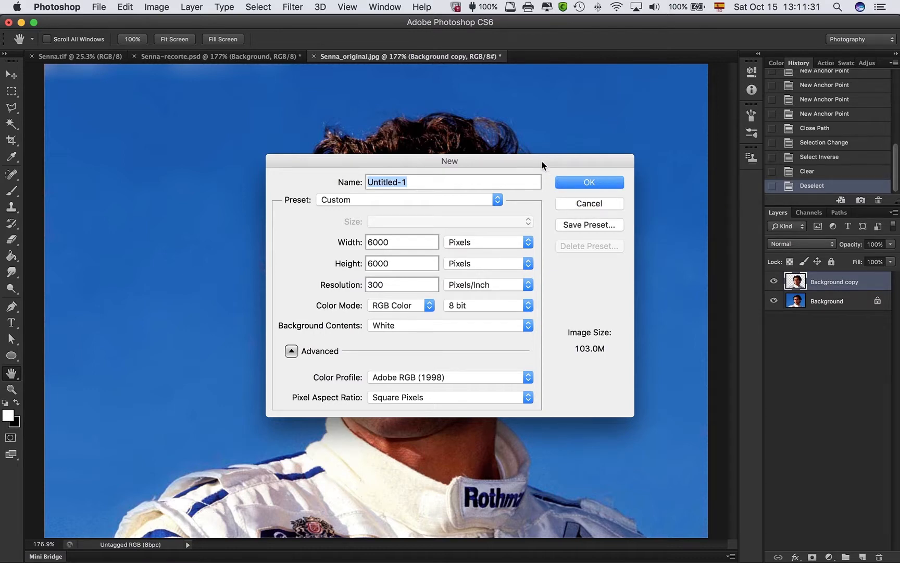
{"action": "type", "text": "Senna"}
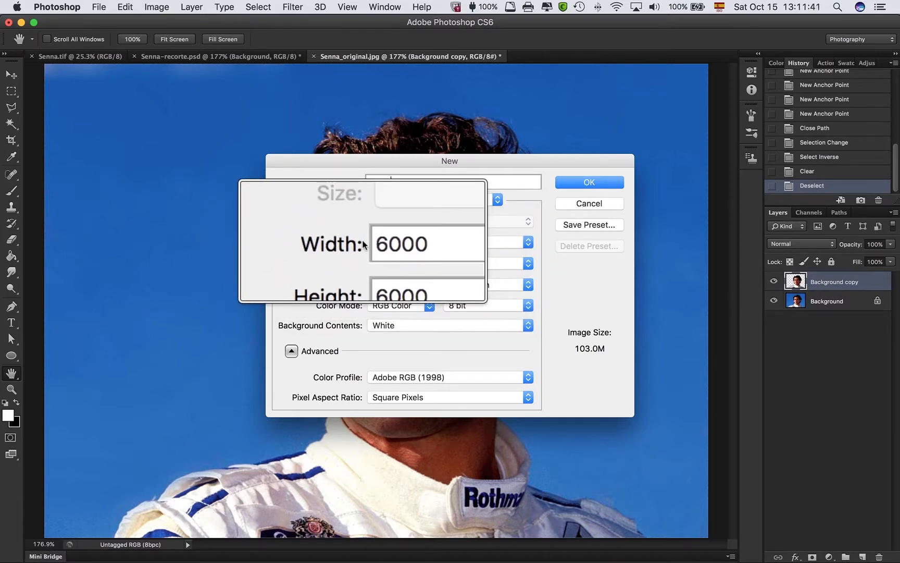
{"action": "left_click", "coordinate": [393, 240]}
{"action": "left_click", "coordinate": [474, 241]}
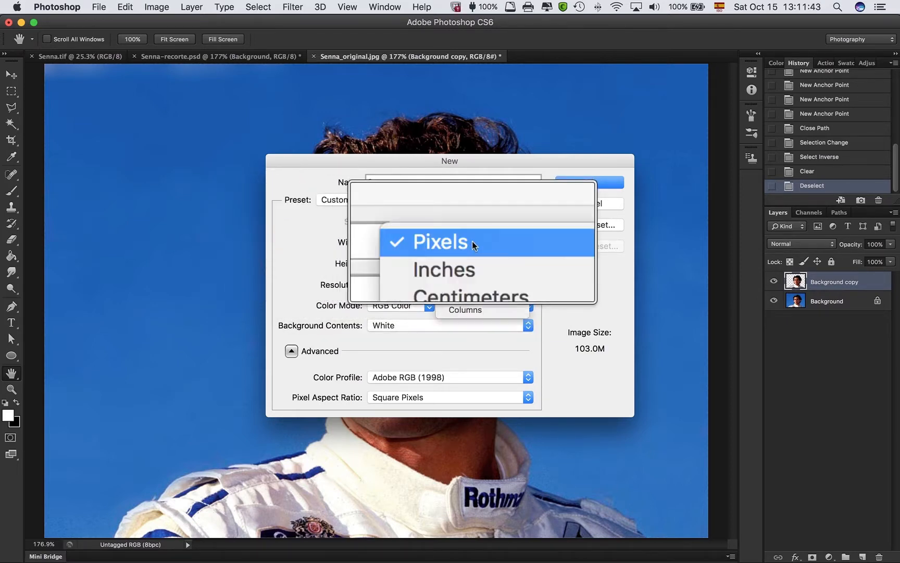
{"action": "left_click", "coordinate": [472, 241]}
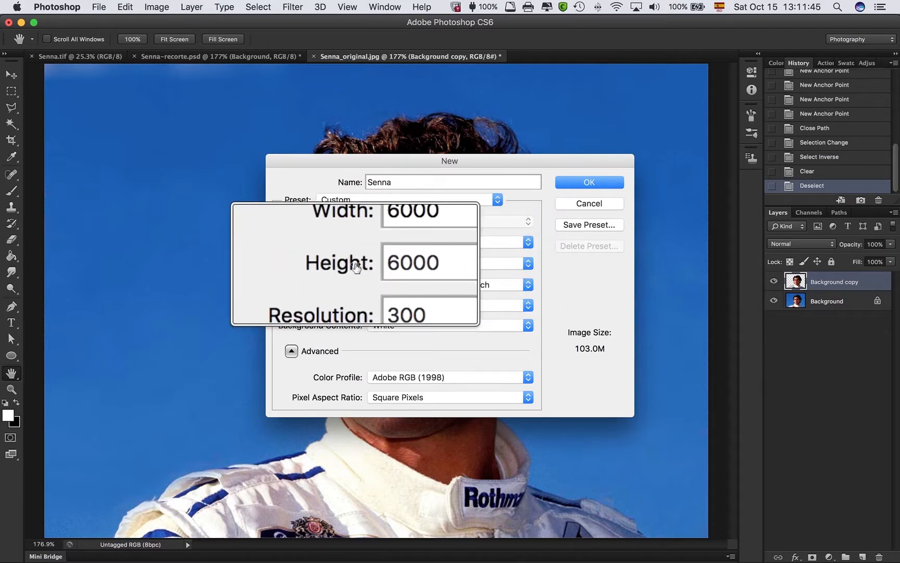
{"action": "left_click", "coordinate": [395, 261]}
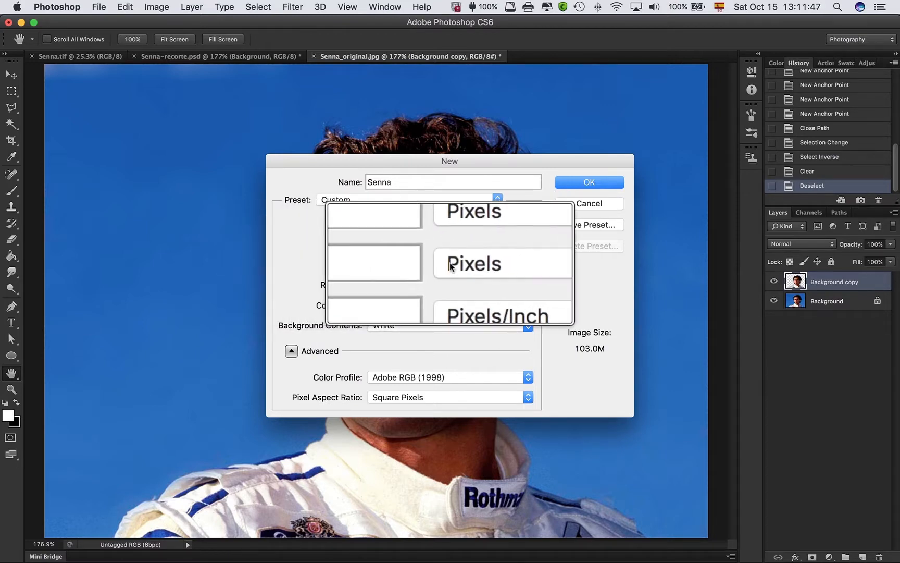
{"action": "left_click", "coordinate": [450, 262]}
{"action": "left_click", "coordinate": [450, 263]}
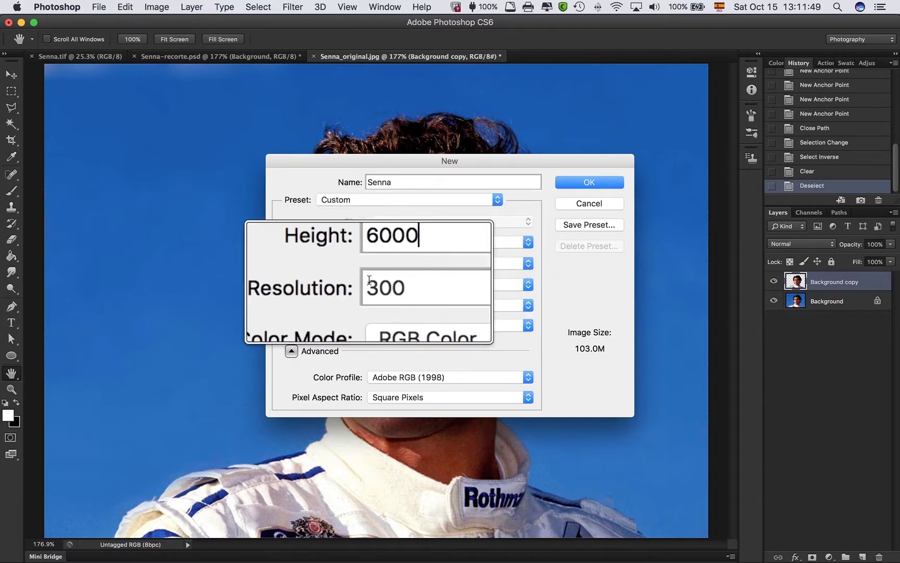
Create the Senna document at 300 pixels/inch in RGB Color mode with White background contents.
{"action": "left_click", "coordinate": [388, 285]}
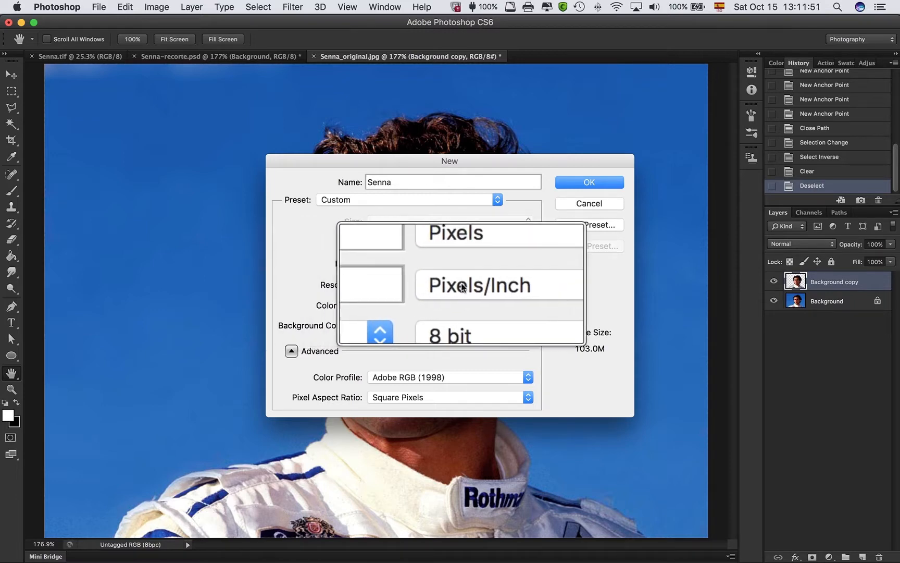
{"action": "left_click", "coordinate": [462, 286]}
{"action": "left_click", "coordinate": [462, 286]}
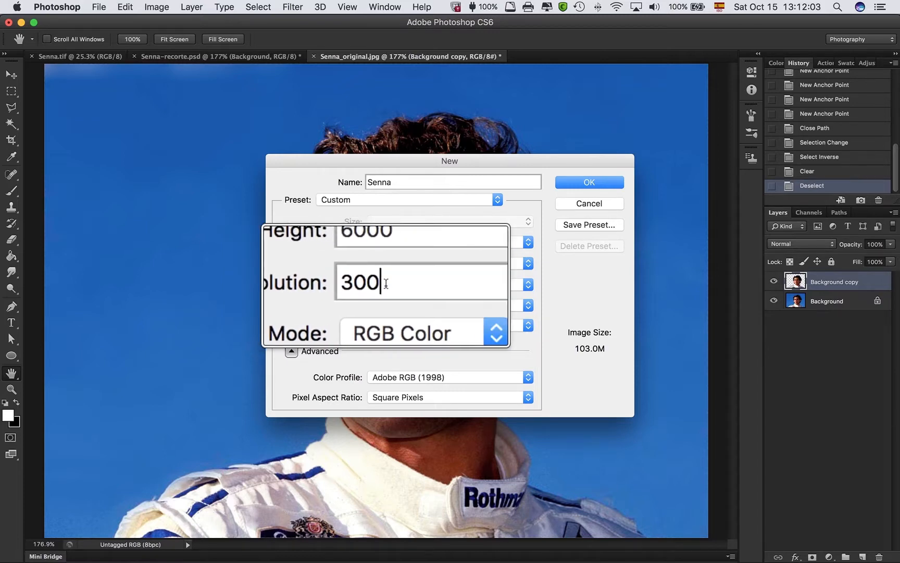
{"action": "left_click", "coordinate": [461, 285]}
{"action": "left_click", "coordinate": [462, 287]}
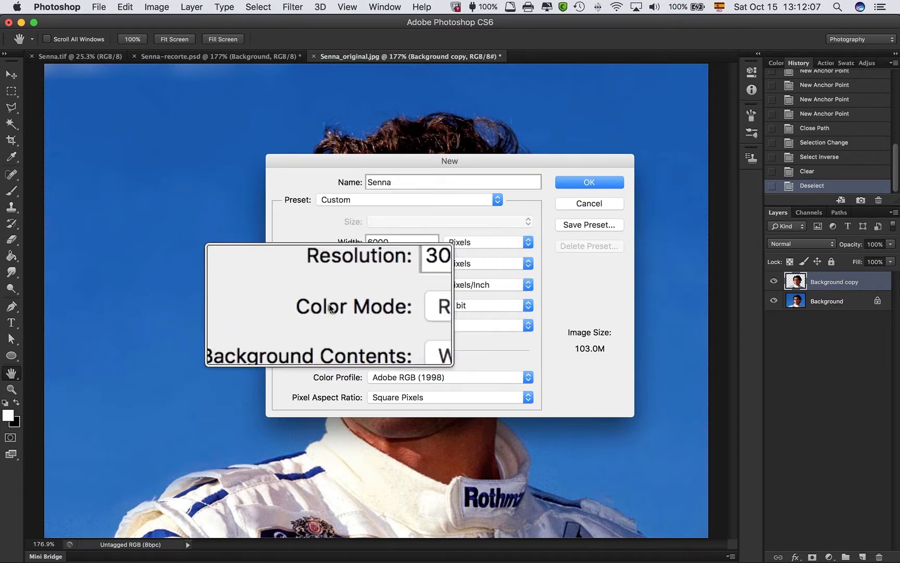
{"action": "left_click", "coordinate": [383, 306]}
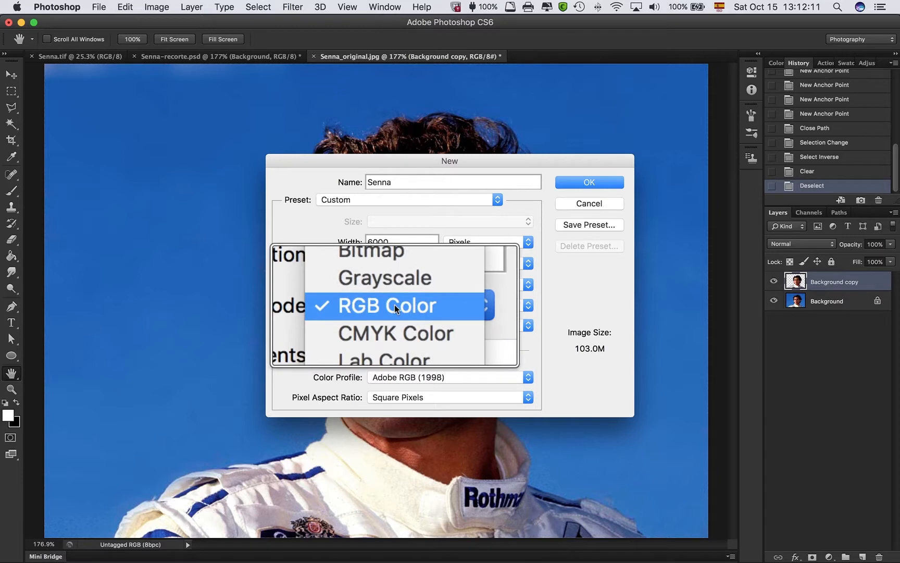
{"action": "left_click", "coordinate": [394, 305]}
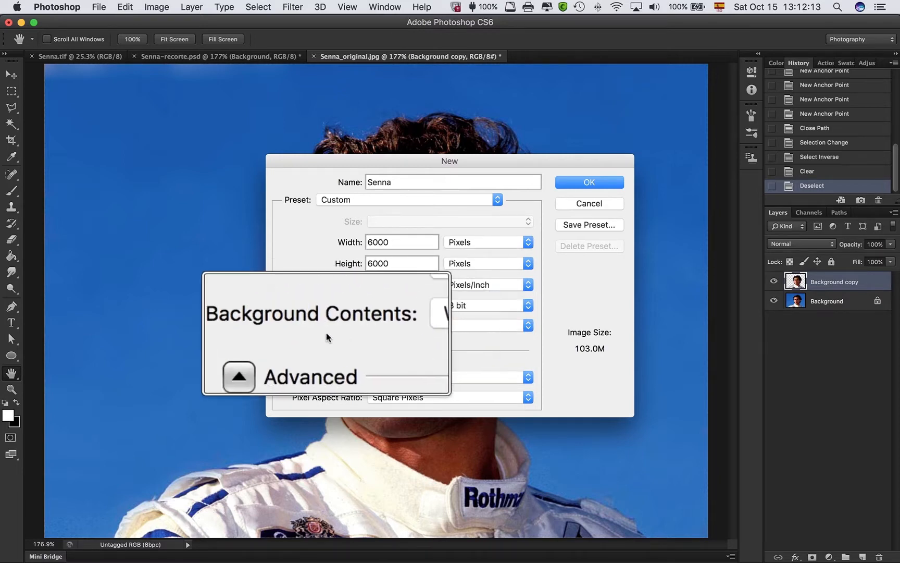
{"action": "left_click", "coordinate": [408, 323]}
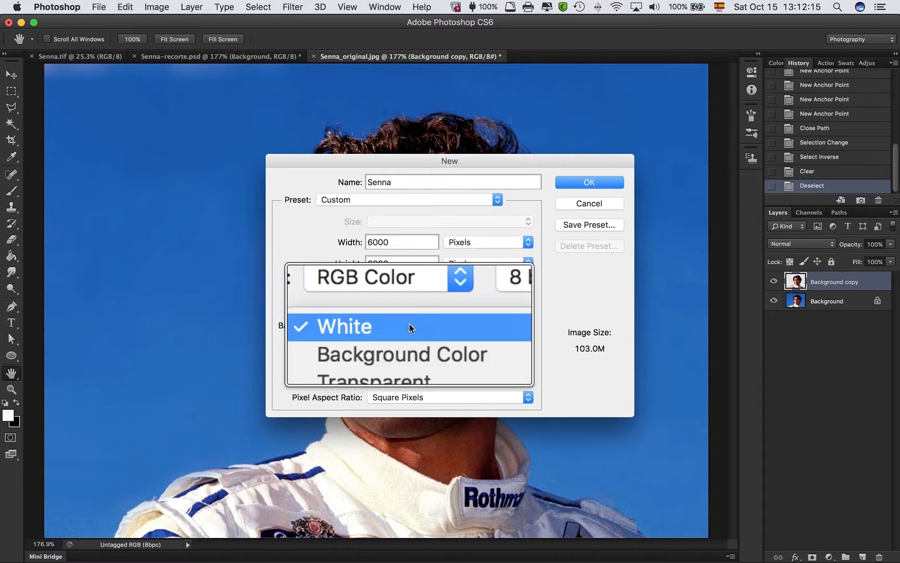
{"action": "left_click", "coordinate": [409, 323]}
{"action": "left_click", "coordinate": [409, 323]}
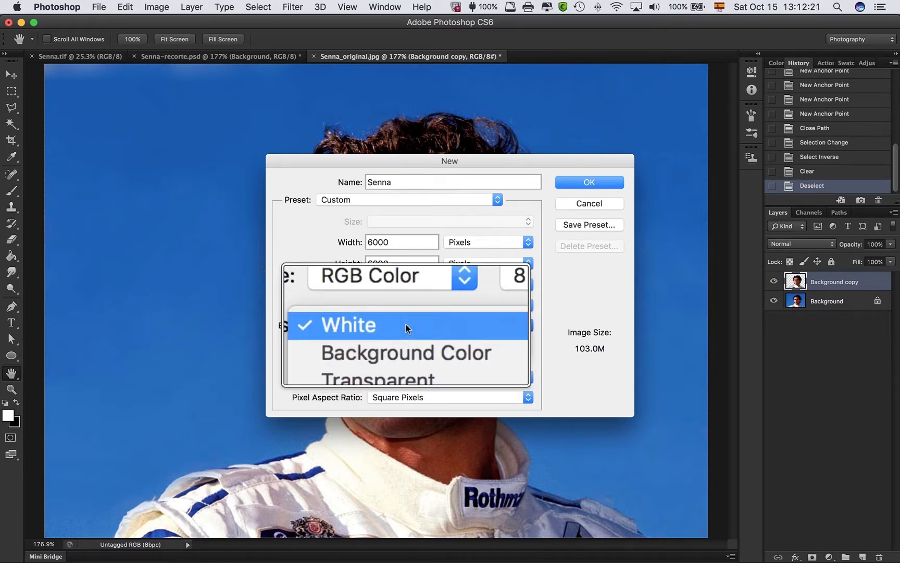
{"action": "left_click", "coordinate": [405, 324]}
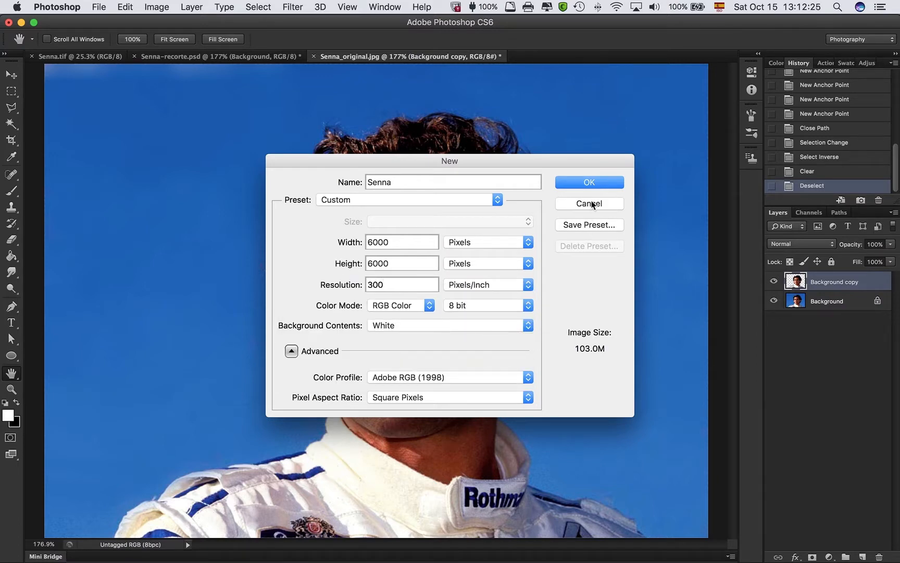
{"action": "left_click", "coordinate": [598, 182]}
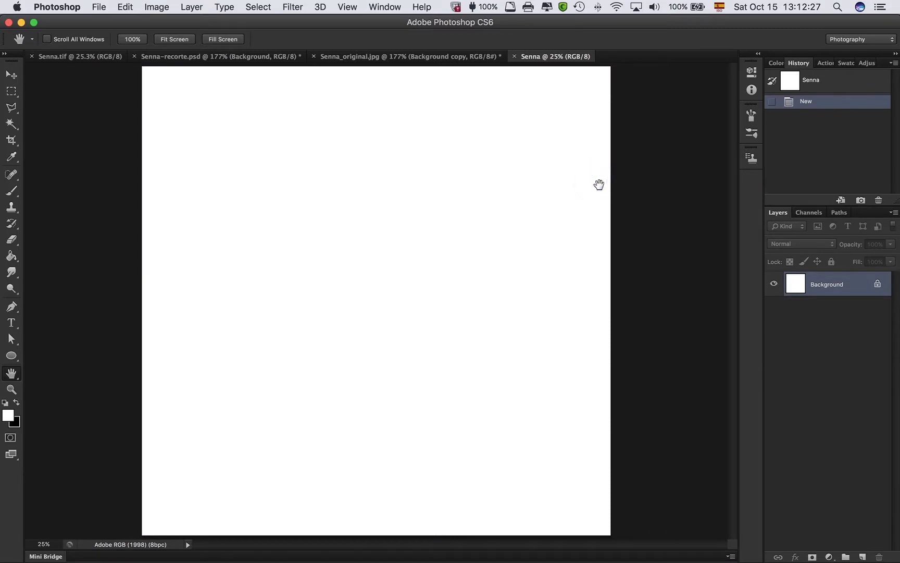
Bring Senna-recorte.psd to the front and close Senna_original.jpg without saving its changes.
{"action": "key", "text": "super+0"}
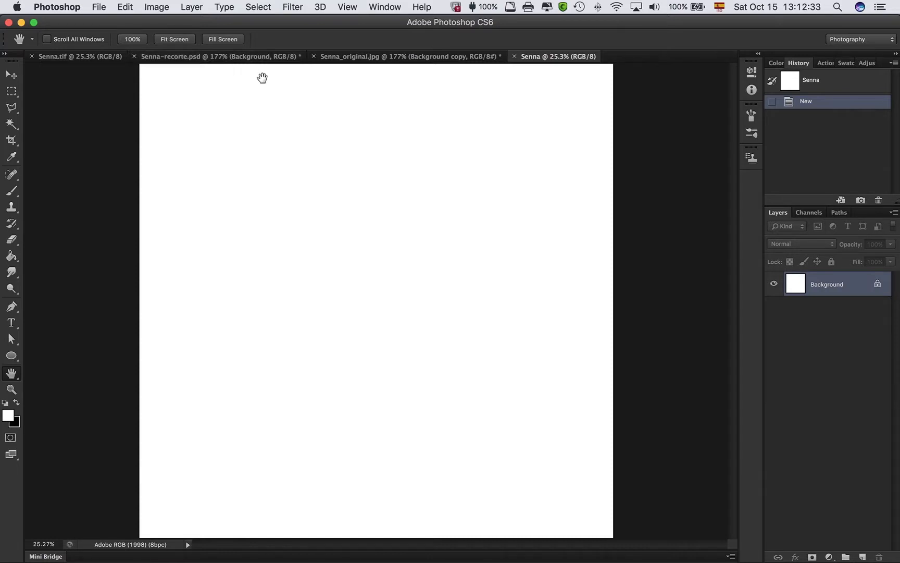
{"action": "left_click", "coordinate": [269, 56]}
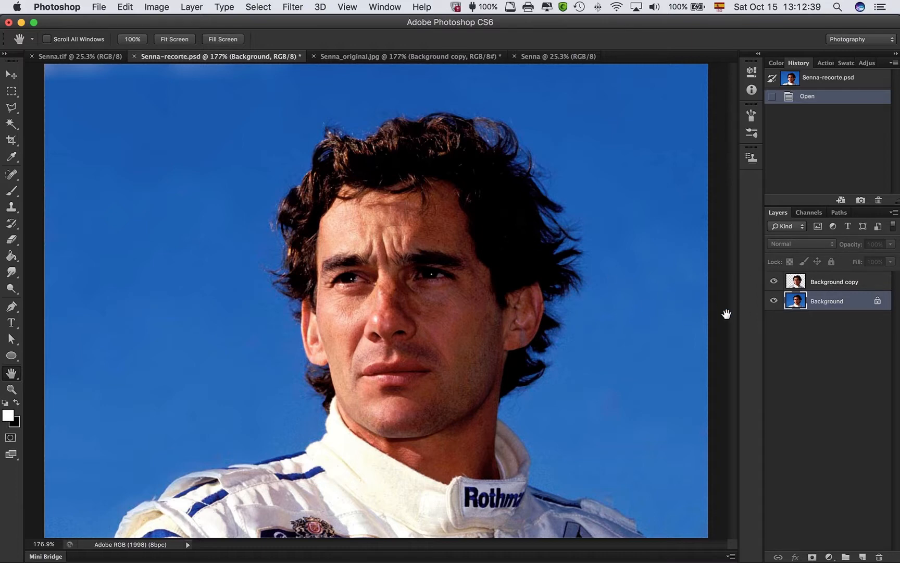
{"action": "left_click", "coordinate": [313, 57]}
{"action": "left_click", "coordinate": [404, 204]}
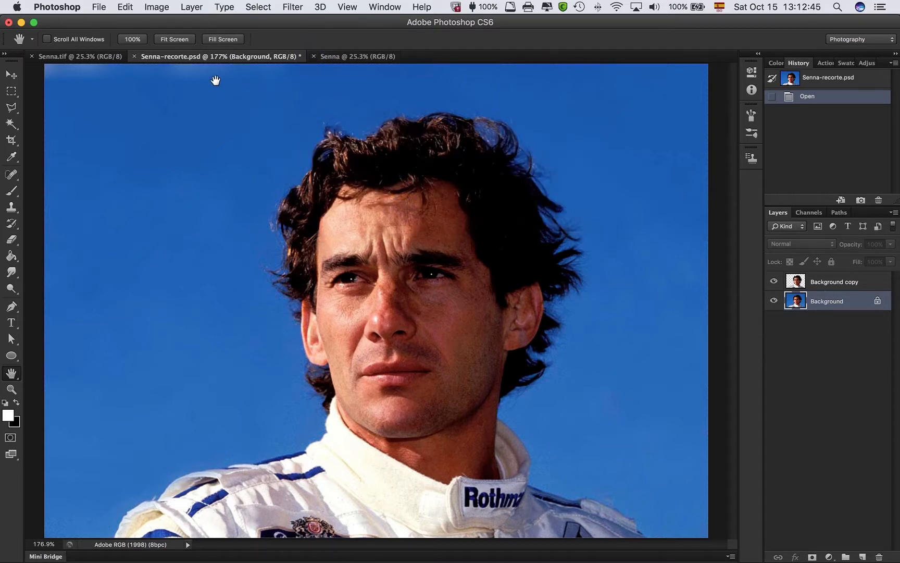
Float Senna-recorte.psd in its own window and copy its Background copy layer into the blank Senna document.
{"action": "left_click_drag", "start_coordinate": [225, 57], "coordinate": [155, 486]}
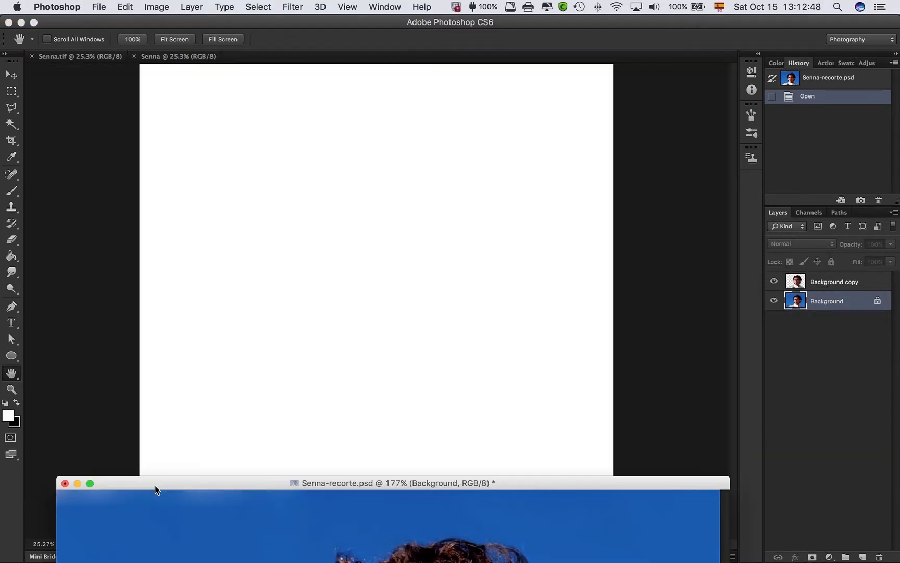
{"action": "left_click", "coordinate": [875, 284]}
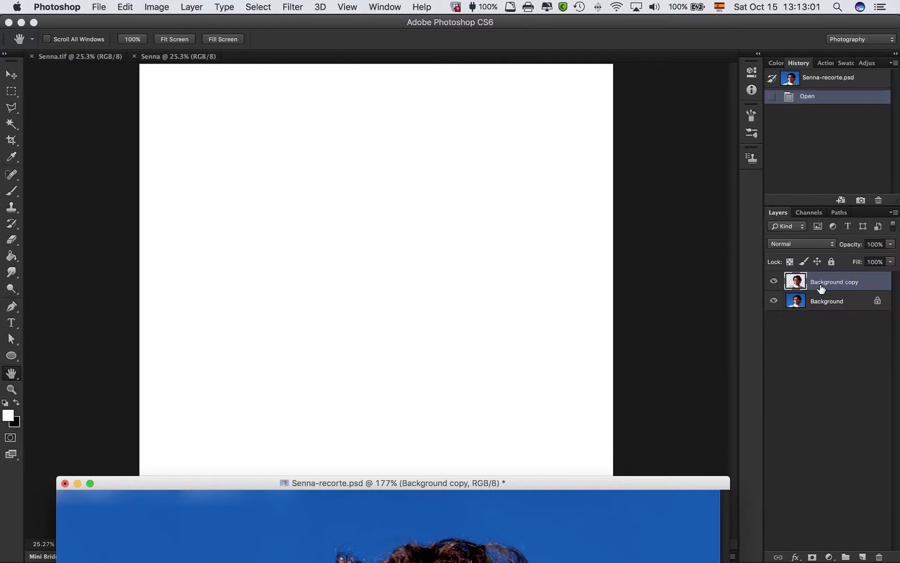
{"action": "left_click_drag", "start_coordinate": [872, 283], "coordinate": [430, 284]}
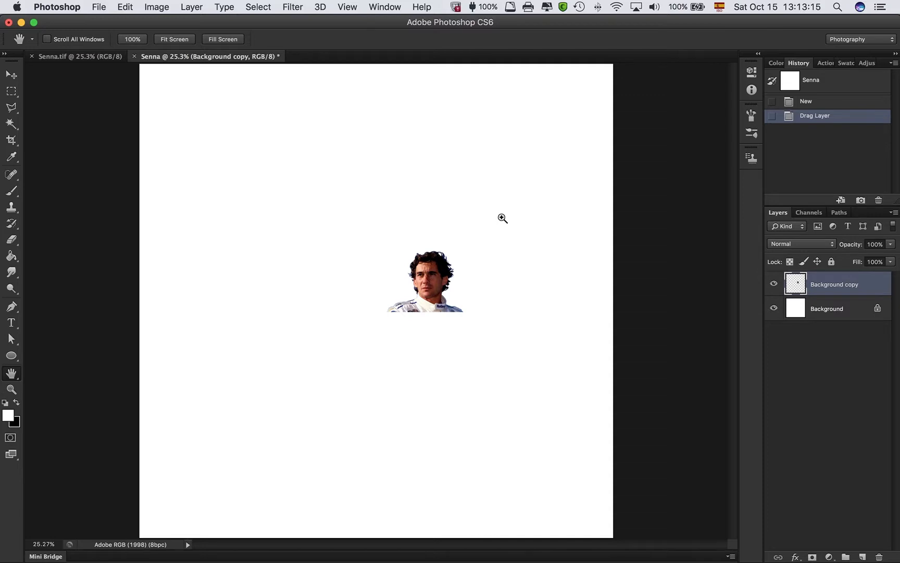
Enlarge the pasted portrait with Free Transform to about 743% so it reaches the canvas's bottom edge.
{"action": "key", "text": "super+t"}
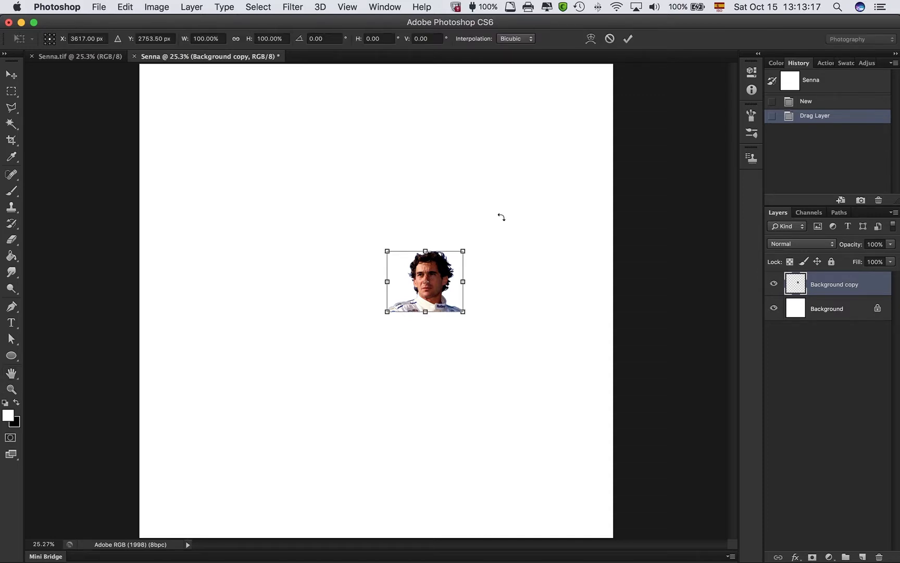
{"action": "key", "text": "alt+super+8"}
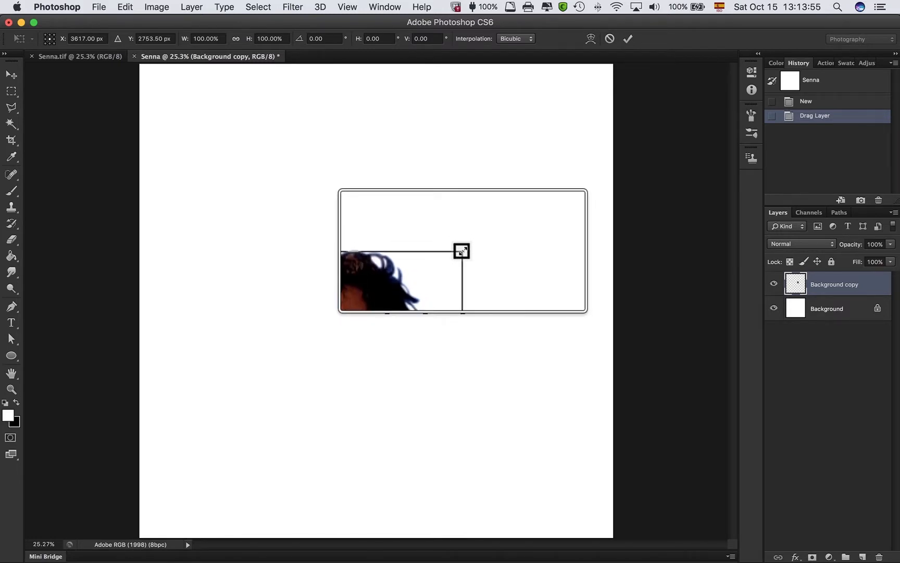
{"action": "left_click_drag", "start_coordinate": [461, 250], "coordinate": [650, 81]}
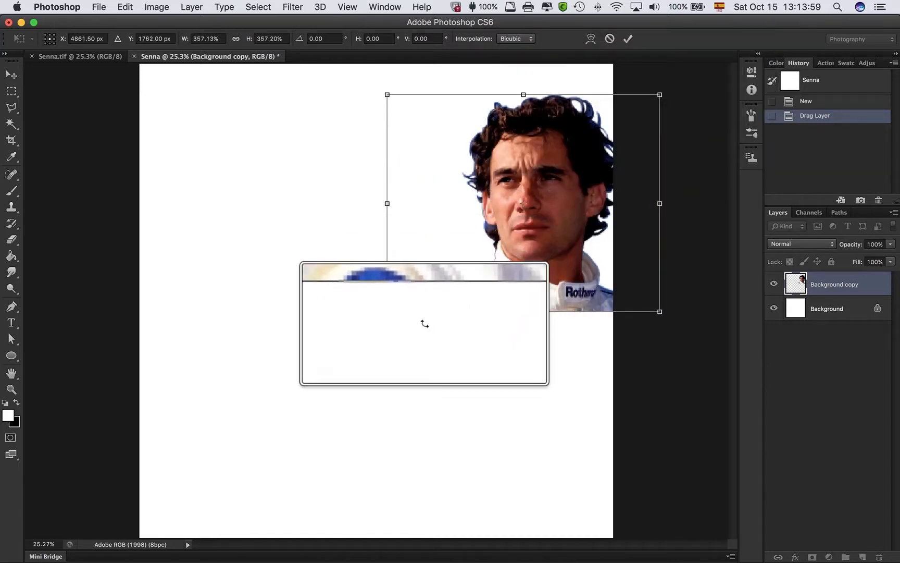
{"action": "left_click_drag", "start_coordinate": [388, 312], "coordinate": [134, 506]}
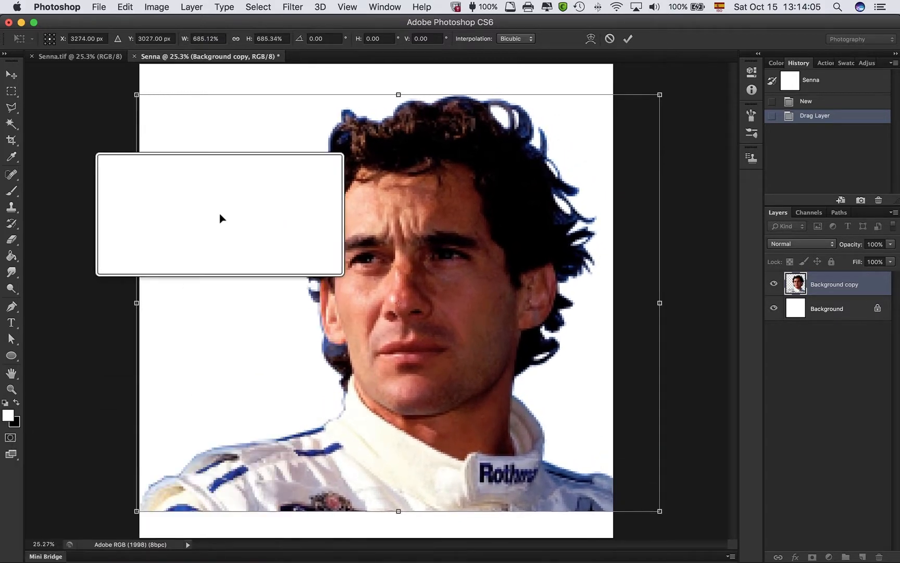
{"action": "scroll", "coordinate": [314, 223], "scroll_direction": "down", "scroll_amount": 1}
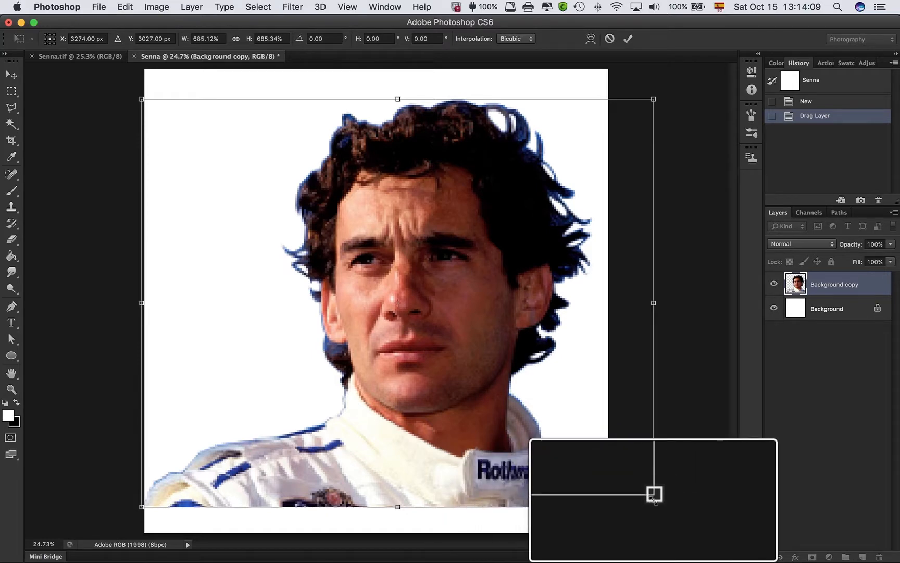
{"action": "left_click_drag", "start_coordinate": [654, 506], "coordinate": [697, 541]}
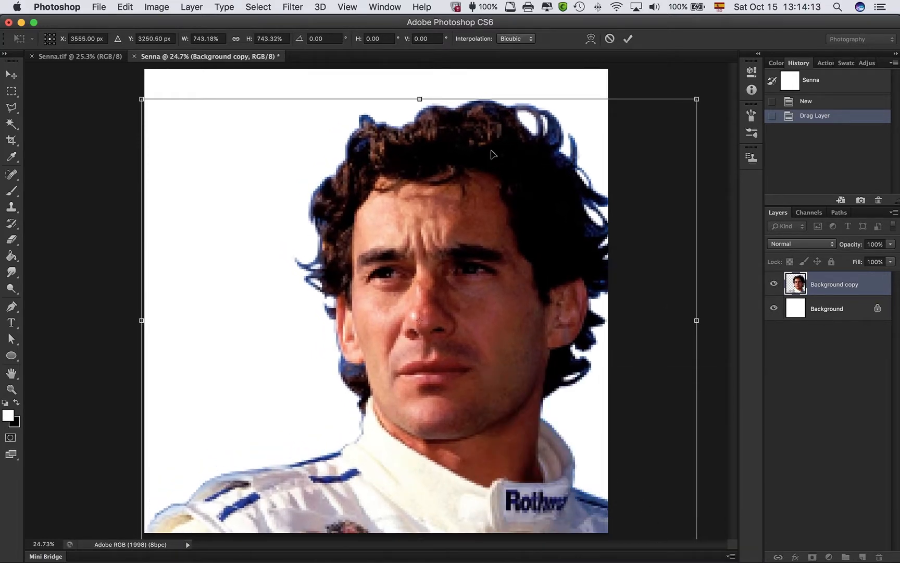
Center the portrait on the canvas with its base at the bottom edge and enlarge it to about 756%.
{"action": "left_click_drag", "start_coordinate": [517, 183], "coordinate": [436, 171]}
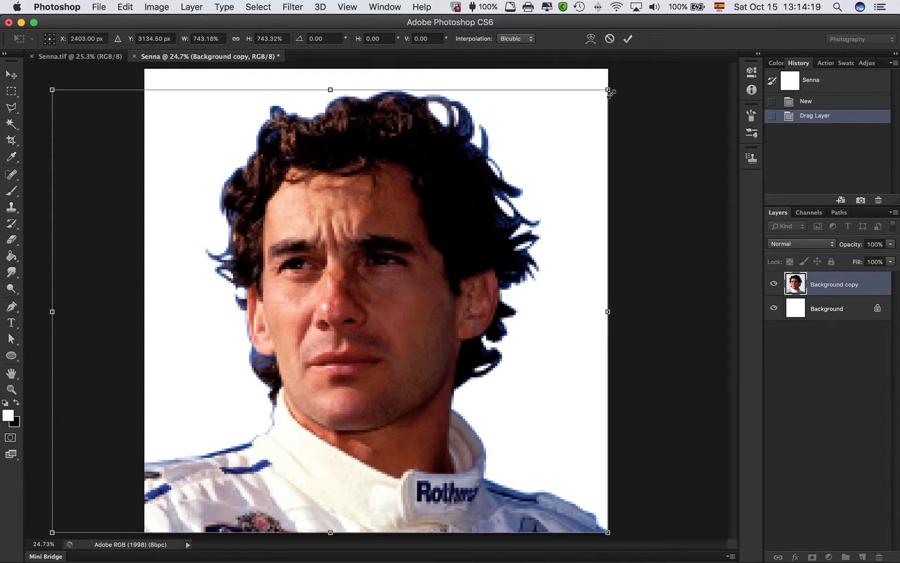
{"action": "left_click_drag", "start_coordinate": [608, 90], "coordinate": [615, 87]}
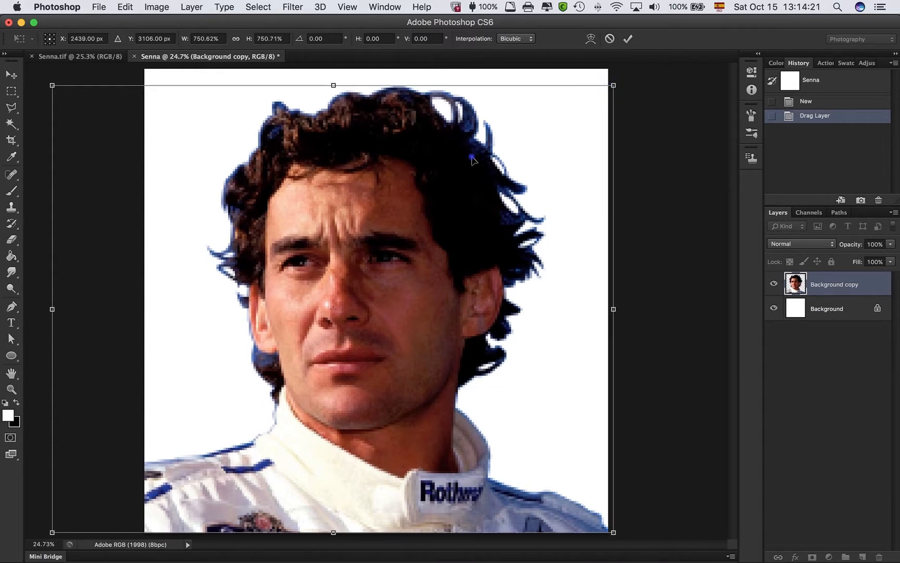
{"action": "left_click_drag", "start_coordinate": [470, 163], "coordinate": [482, 162]}
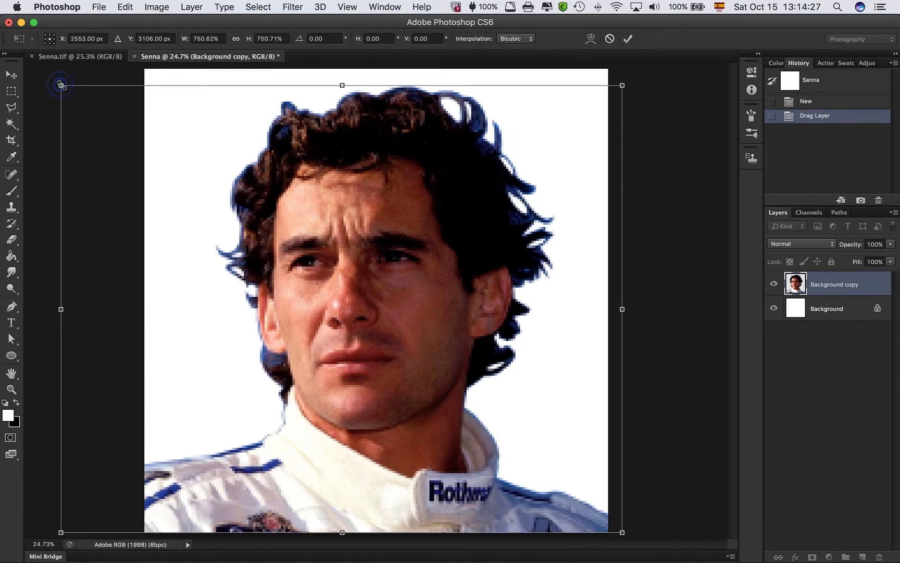
{"action": "left_click_drag", "start_coordinate": [61, 85], "coordinate": [57, 81]}
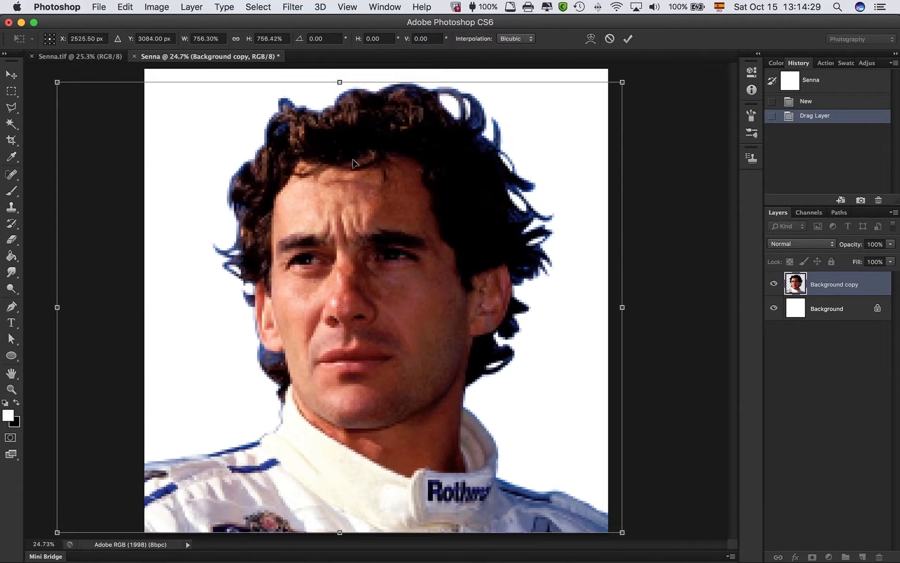
{"action": "left_click_drag", "start_coordinate": [353, 163], "coordinate": [354, 159]}
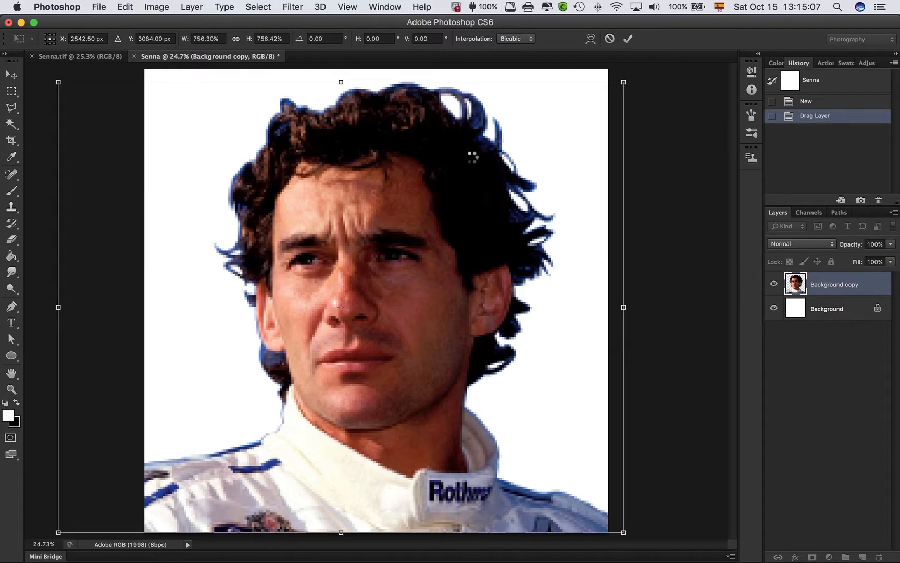
Apply the portrait's Free Transform and add a new empty layer with default settings above it.
{"action": "key", "text": "Return"}
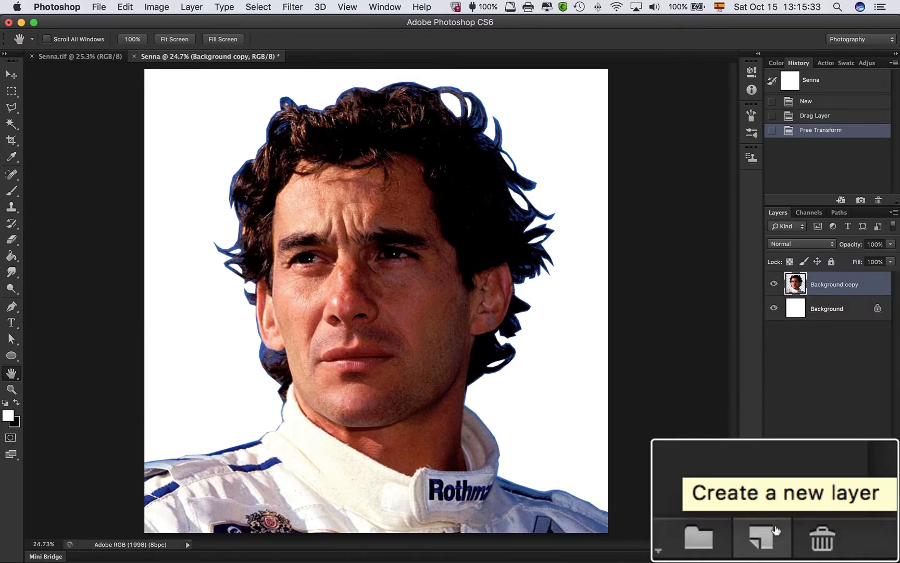
{"action": "left_click", "coordinate": [862, 557]}
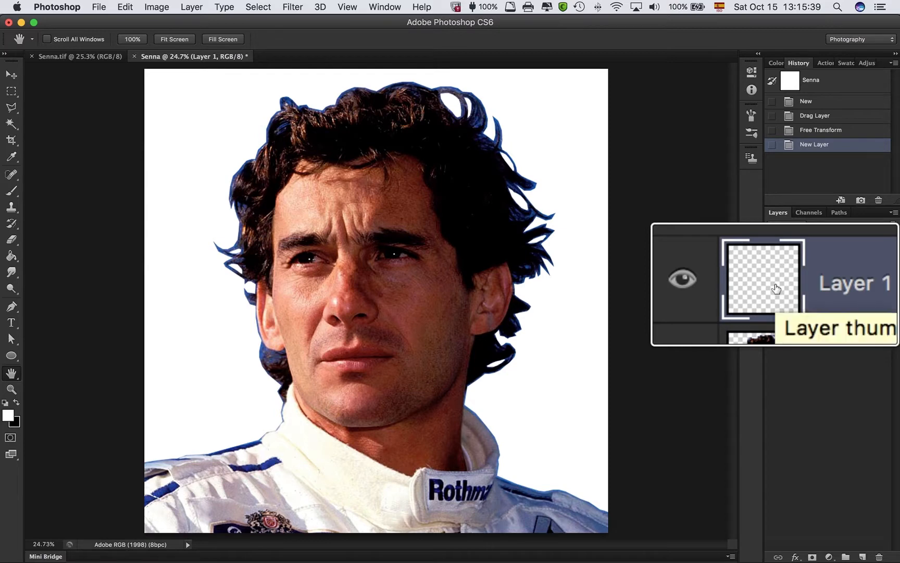
{"action": "key", "text": "super+z"}
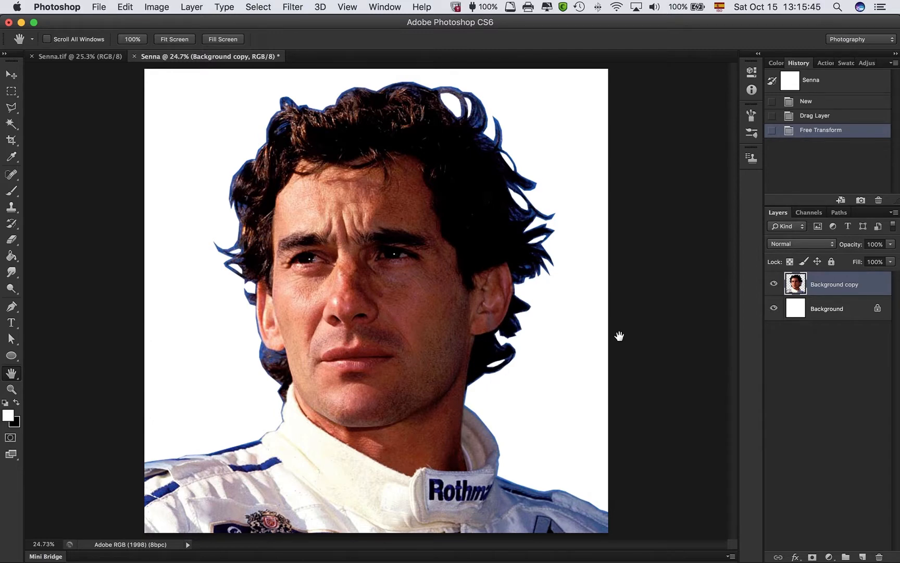
{"action": "key", "text": "super+space"}
{"action": "key", "text": "super+shift+n"}
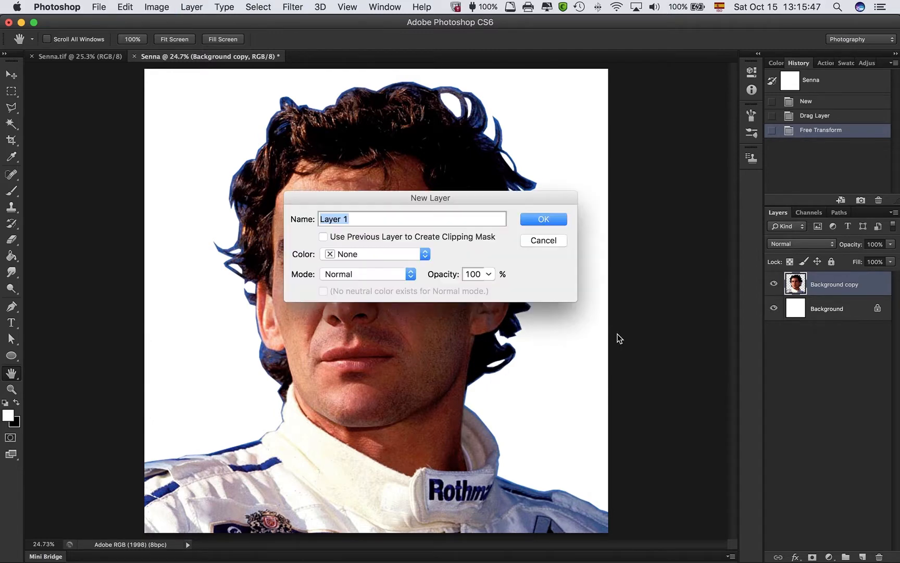
{"action": "left_click", "coordinate": [556, 219]}
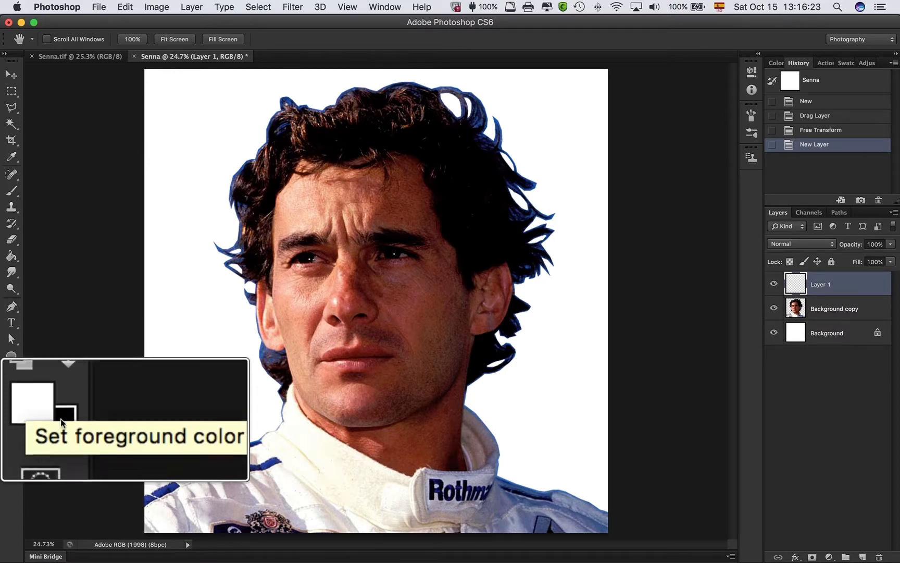
Set the foreground color to a red, and restore the default colors with white as foreground and black as background.
{"action": "left_click", "coordinate": [24, 412]}
{"action": "left_click", "coordinate": [499, 217]}
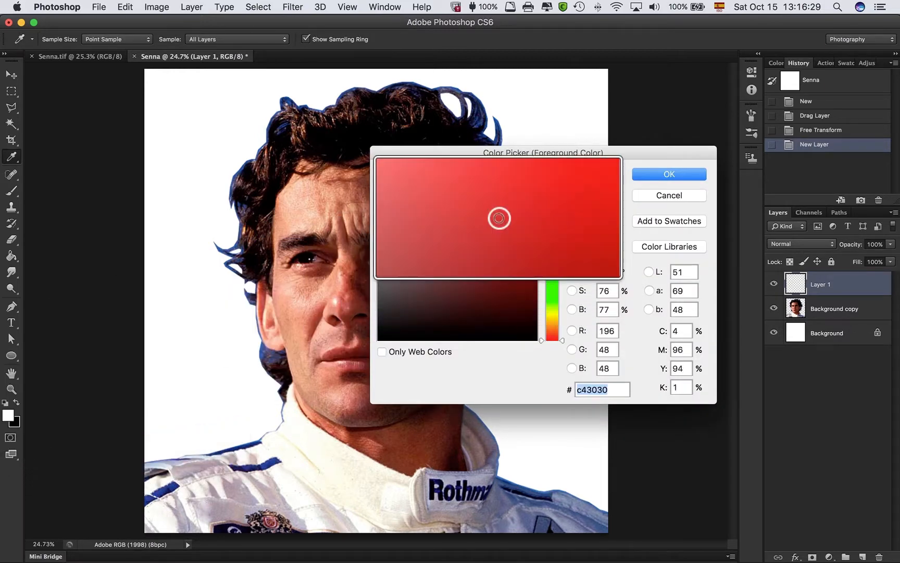
{"action": "left_click", "coordinate": [677, 175]}
{"action": "key", "text": "h"}
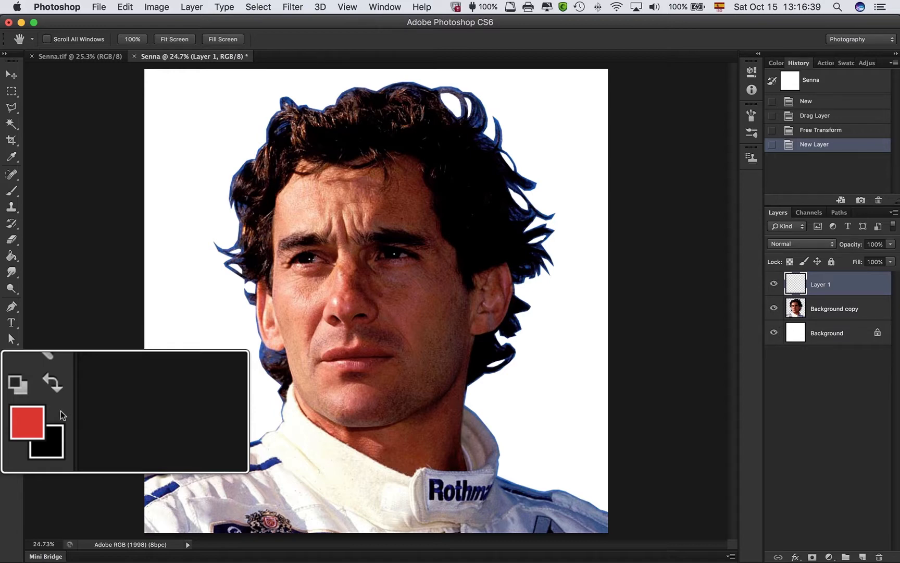
{"action": "left_click", "coordinate": [17, 401]}
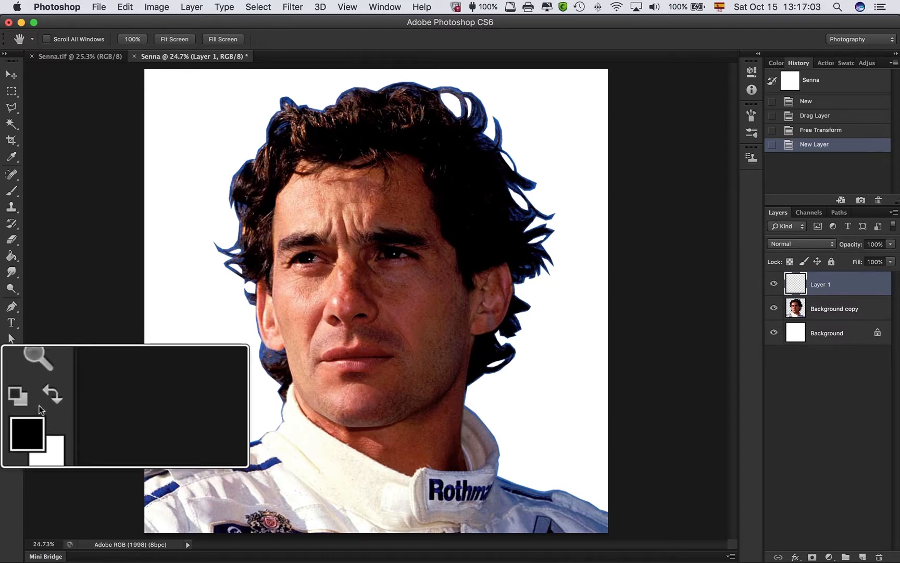
{"action": "left_click", "coordinate": [48, 402]}
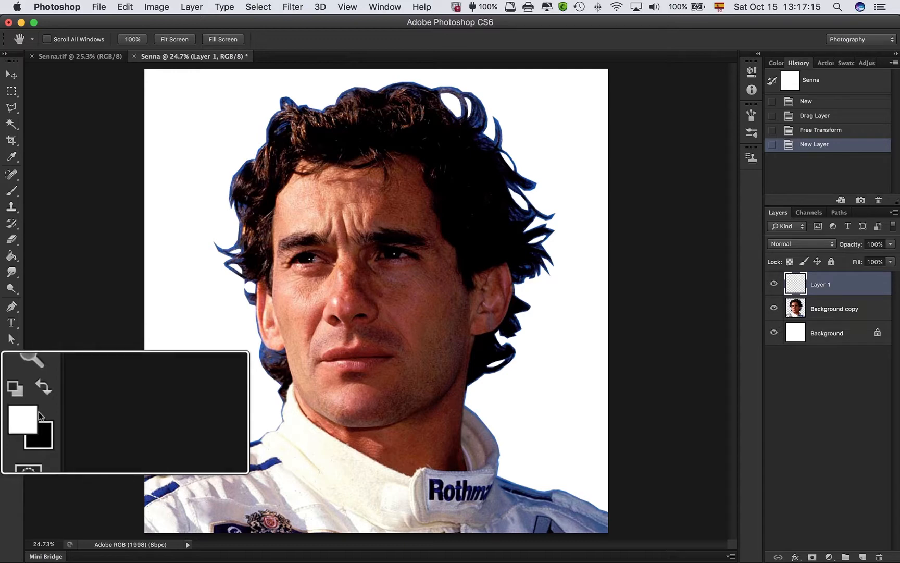
{"action": "left_click", "coordinate": [8, 415]}
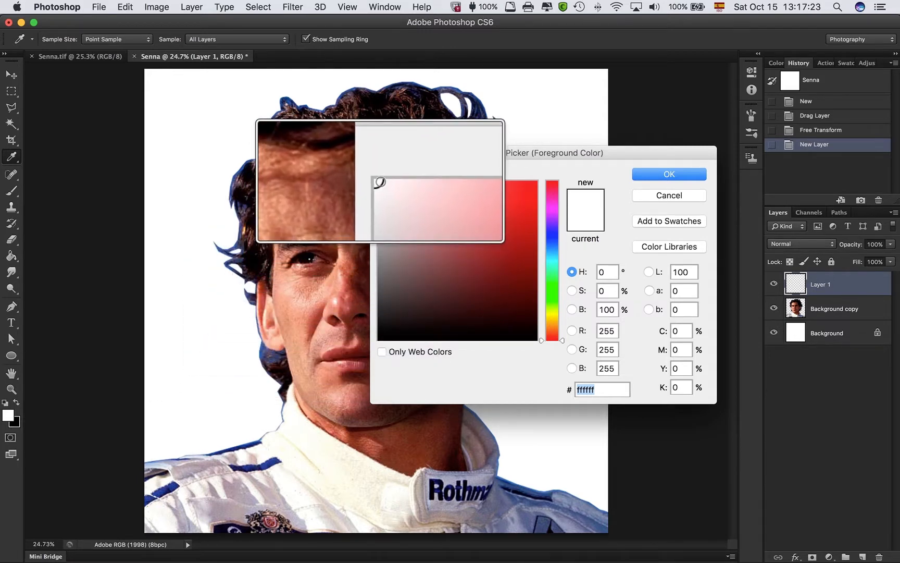
{"action": "left_click", "coordinate": [380, 182]}
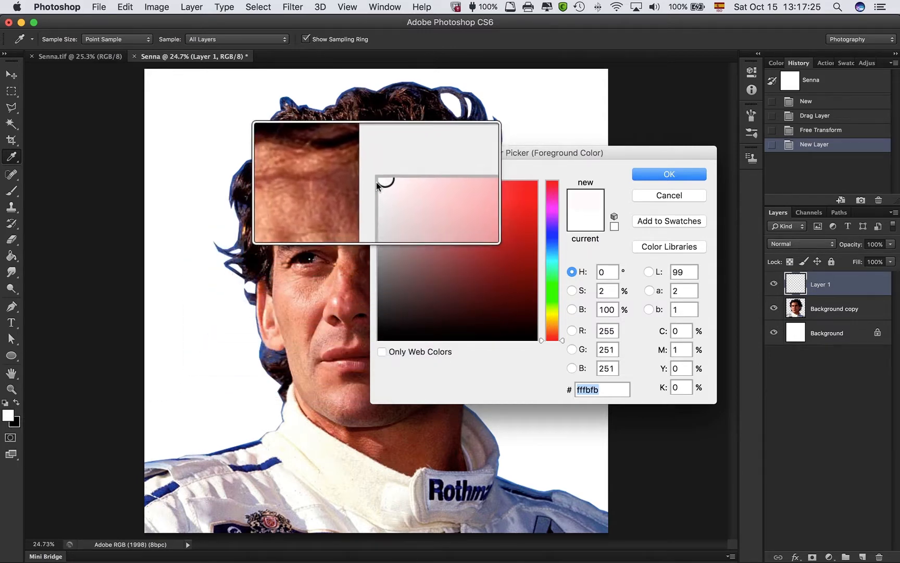
{"action": "left_click", "coordinate": [379, 182]}
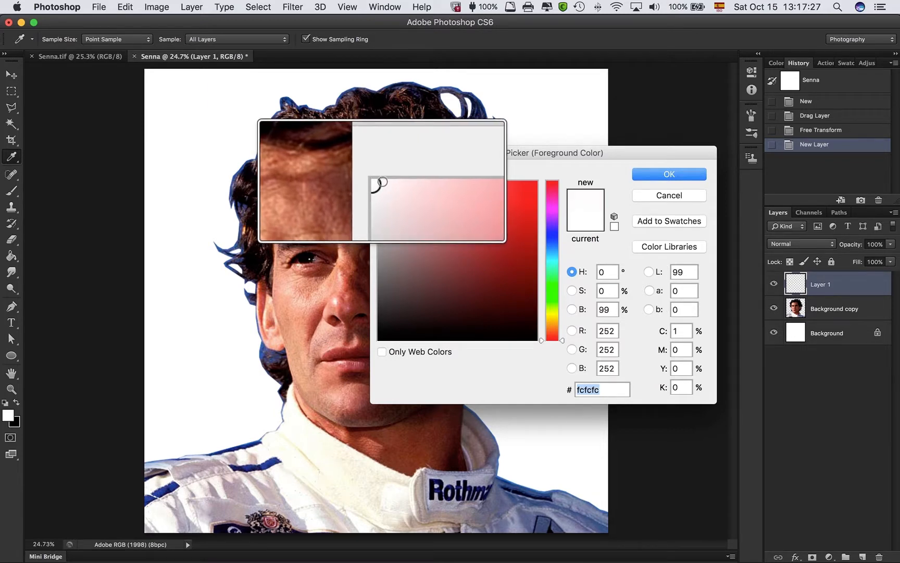
{"action": "left_click", "coordinate": [383, 183]}
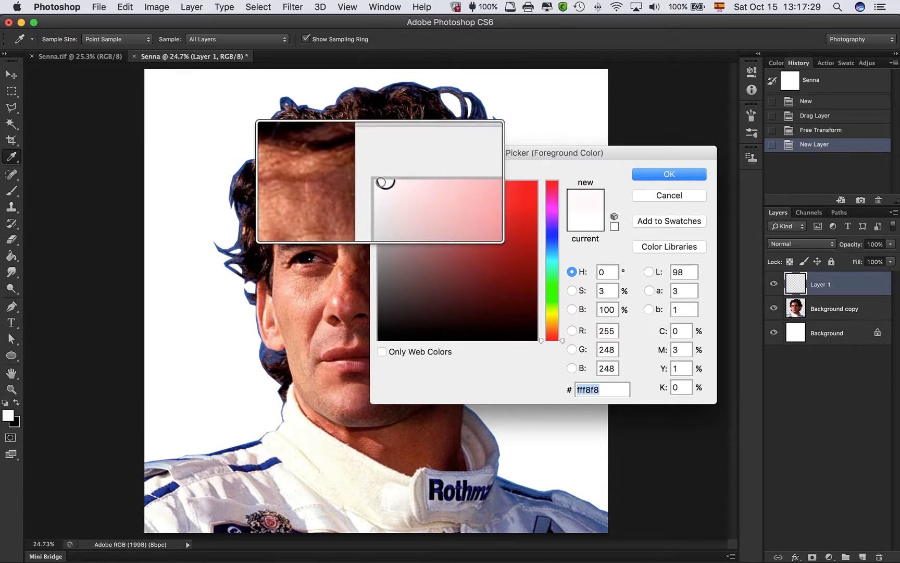
{"action": "left_click", "coordinate": [381, 182]}
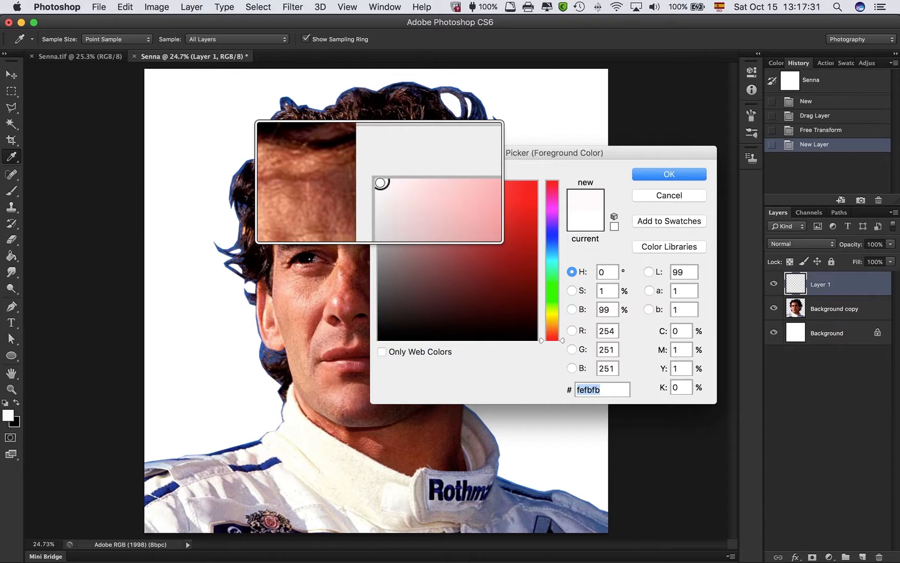
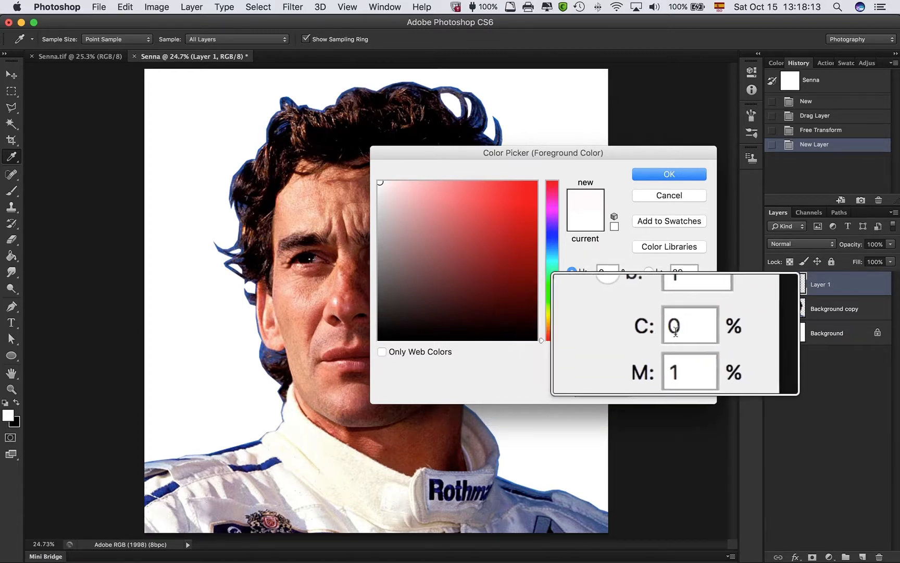
{"action": "left_click", "coordinate": [680, 333]}
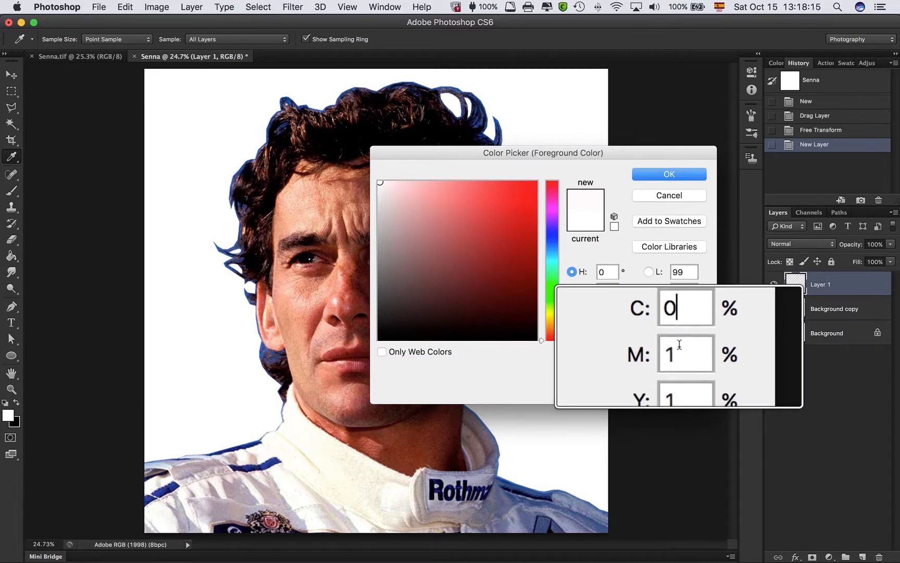
{"action": "left_click", "coordinate": [679, 350]}
{"action": "left_click", "coordinate": [680, 367]}
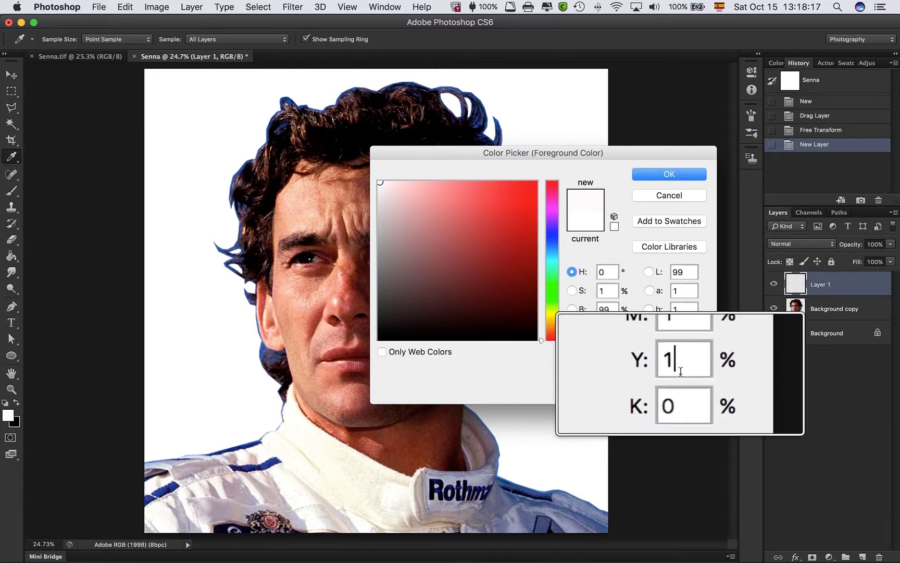
{"action": "left_click", "coordinate": [680, 385]}
{"action": "left_click", "coordinate": [679, 348]}
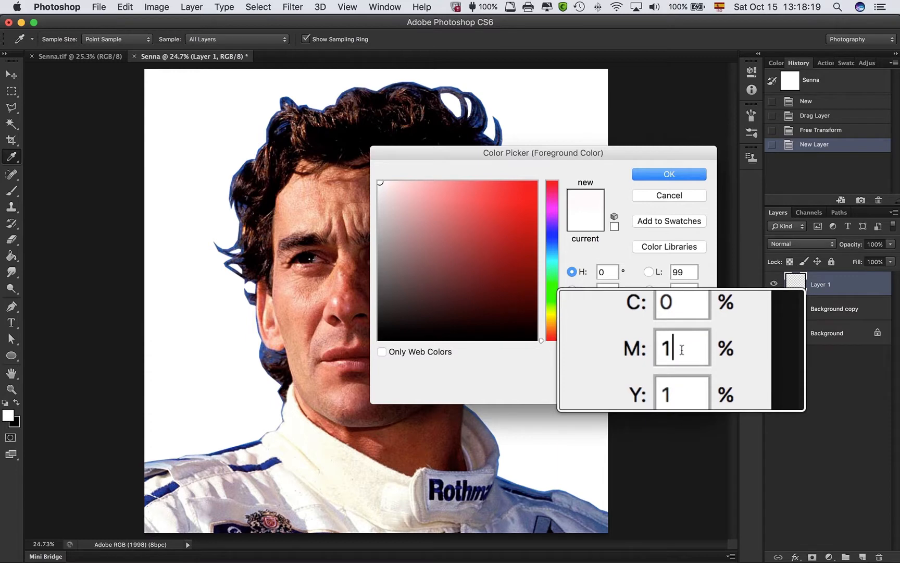
{"action": "left_click", "coordinate": [680, 369]}
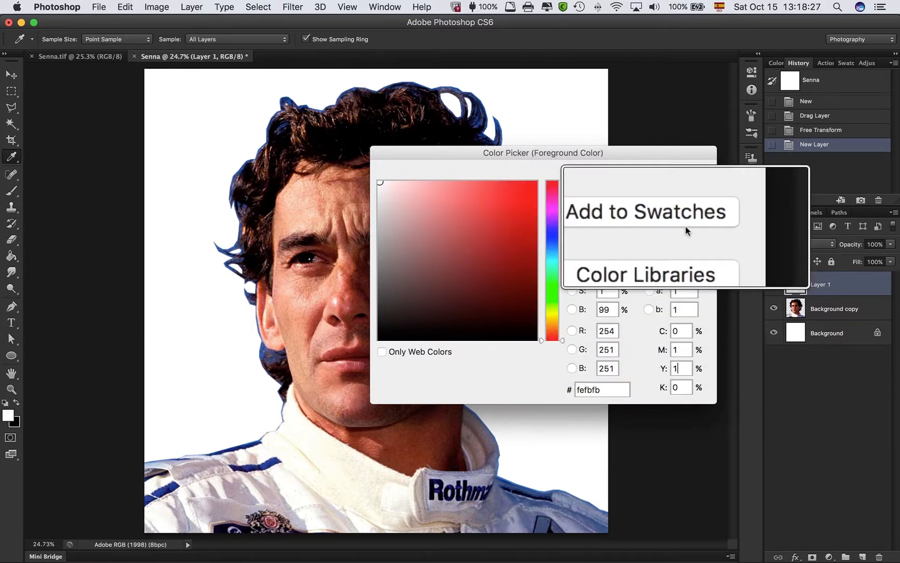
{"action": "left_click", "coordinate": [673, 196]}
{"action": "key", "text": "h"}
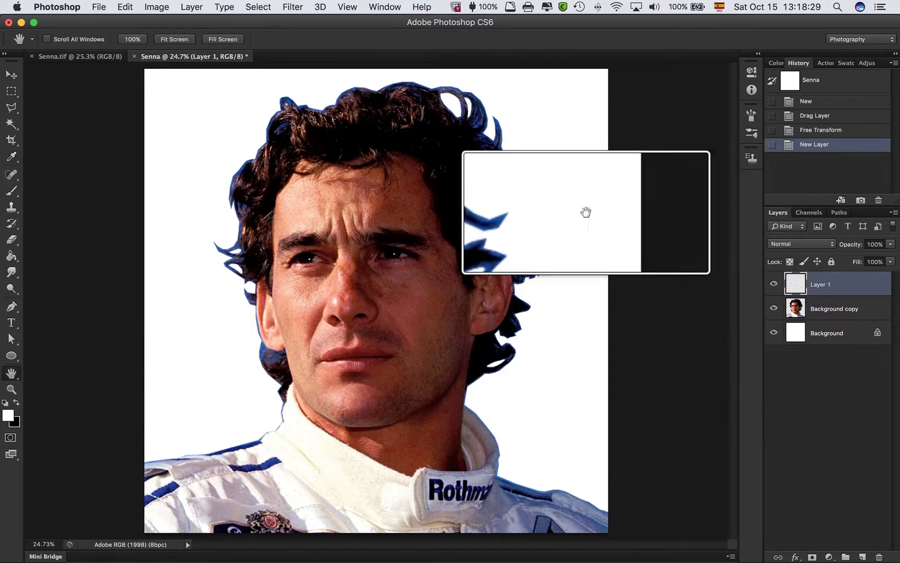
Fill the new empty layer with white using the Paint Bucket tool.
{"action": "left_click", "coordinate": [14, 407]}
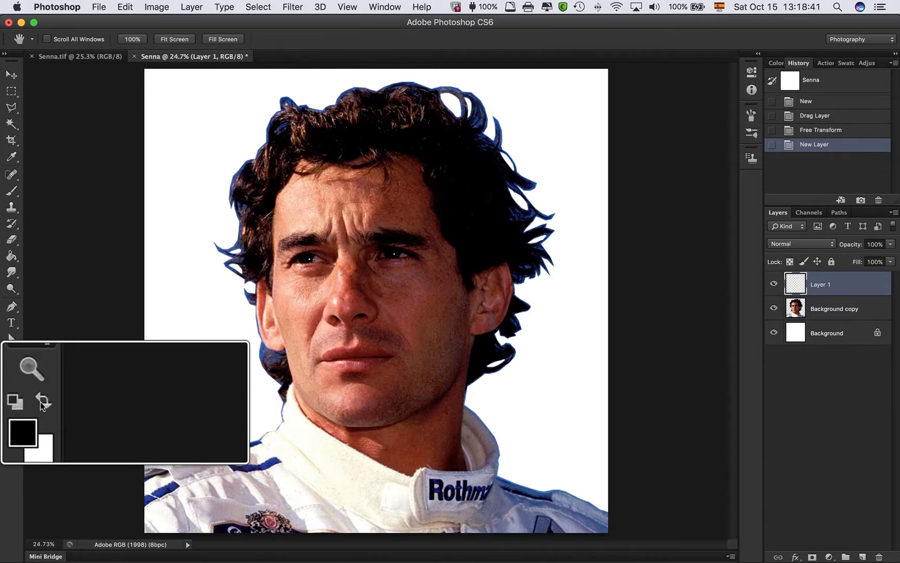
{"action": "left_click", "coordinate": [40, 398]}
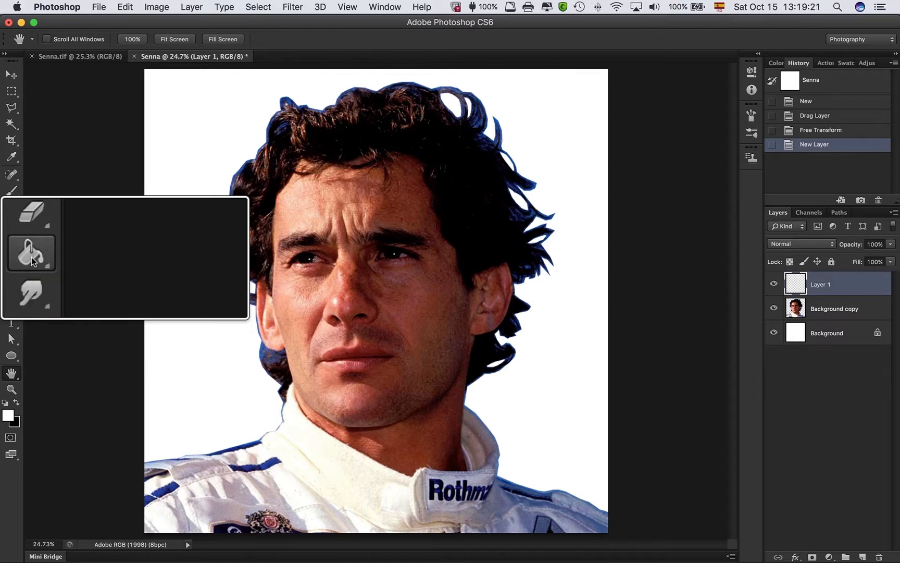
{"action": "left_click", "coordinate": [30, 257]}
{"action": "left_click", "coordinate": [42, 262]}
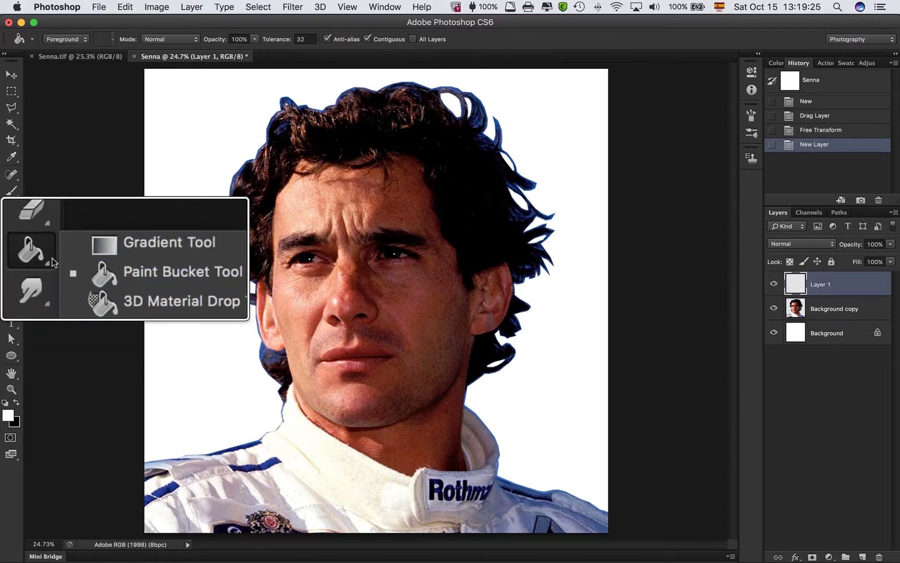
{"action": "left_click", "coordinate": [125, 265]}
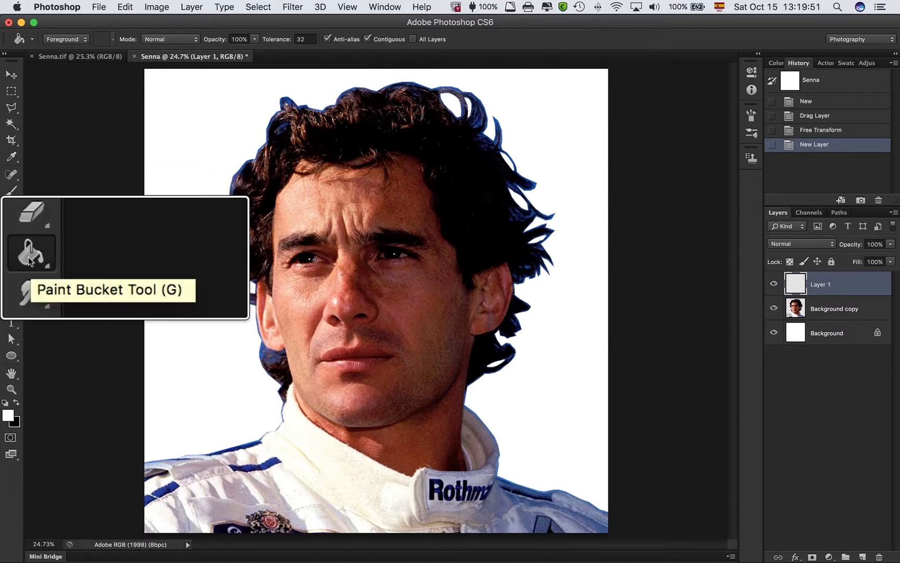
{"action": "left_click_drag", "start_coordinate": [11, 256], "coordinate": [68, 256]}
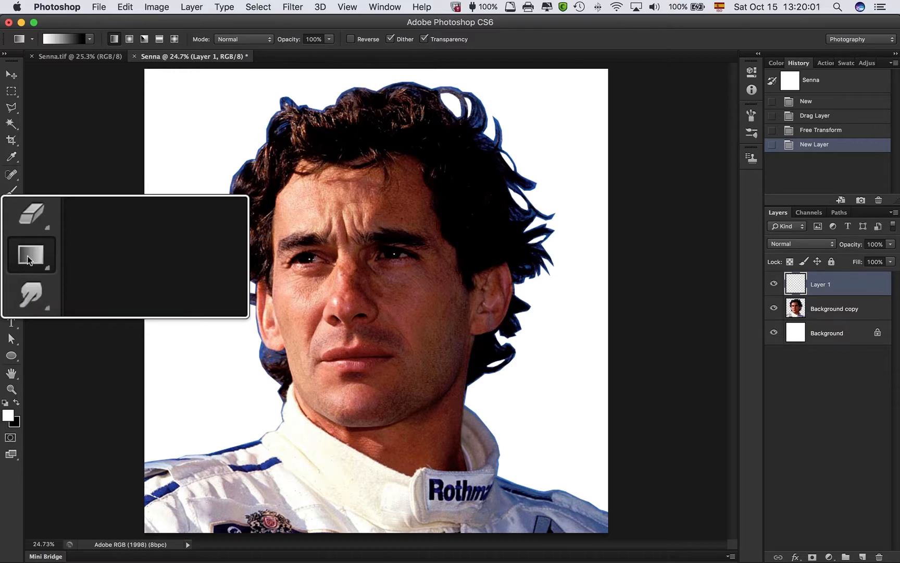
{"action": "left_click", "coordinate": [33, 252]}
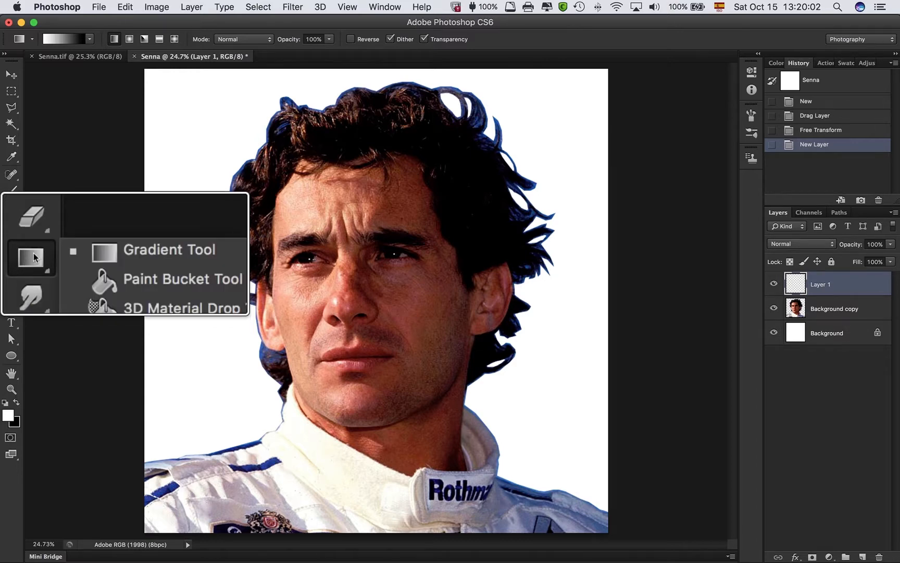
{"action": "left_click", "coordinate": [124, 265]}
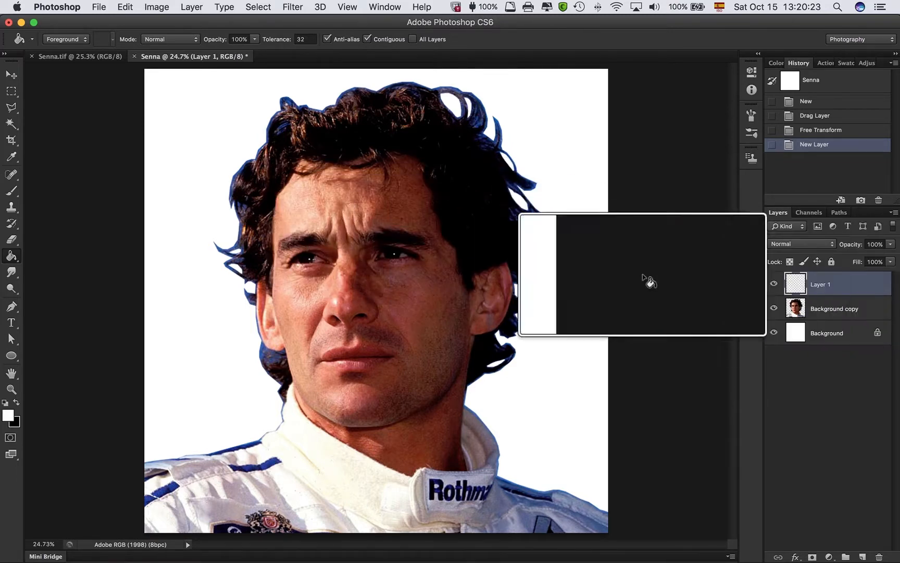
{"action": "left_click", "coordinate": [373, 203]}
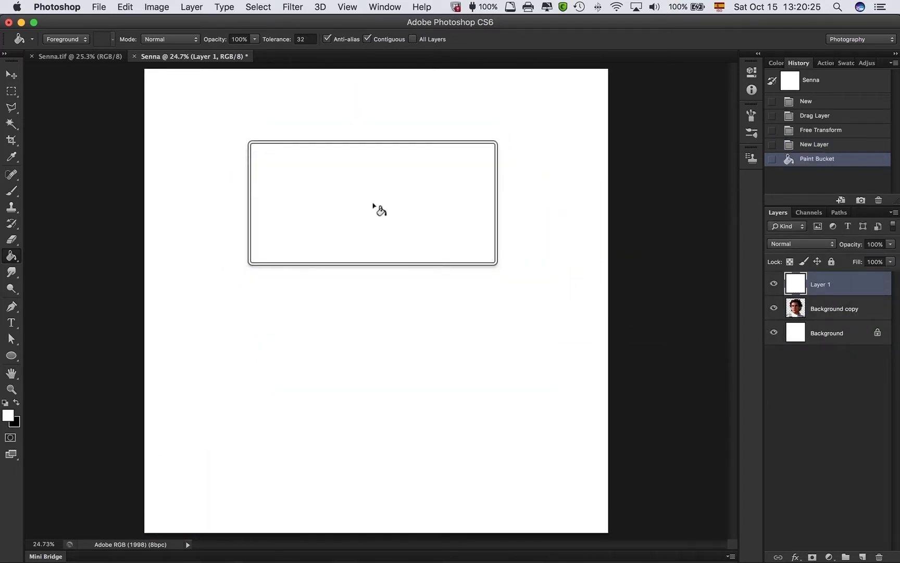
{"action": "key", "text": "h"}
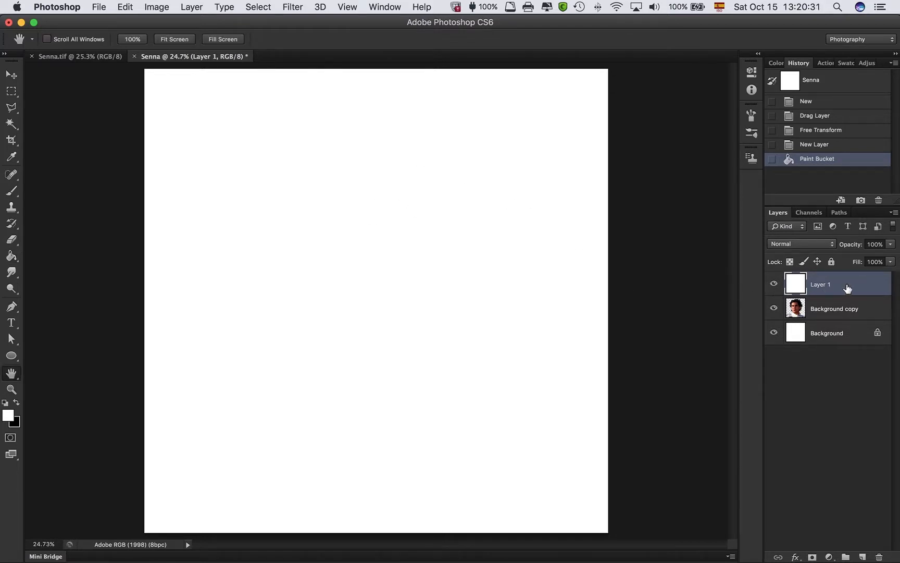
Move the white-filled Layer 1 beneath the portrait layer and make Background copy the active layer.
{"action": "left_click_drag", "start_coordinate": [847, 287], "coordinate": [844, 314]}
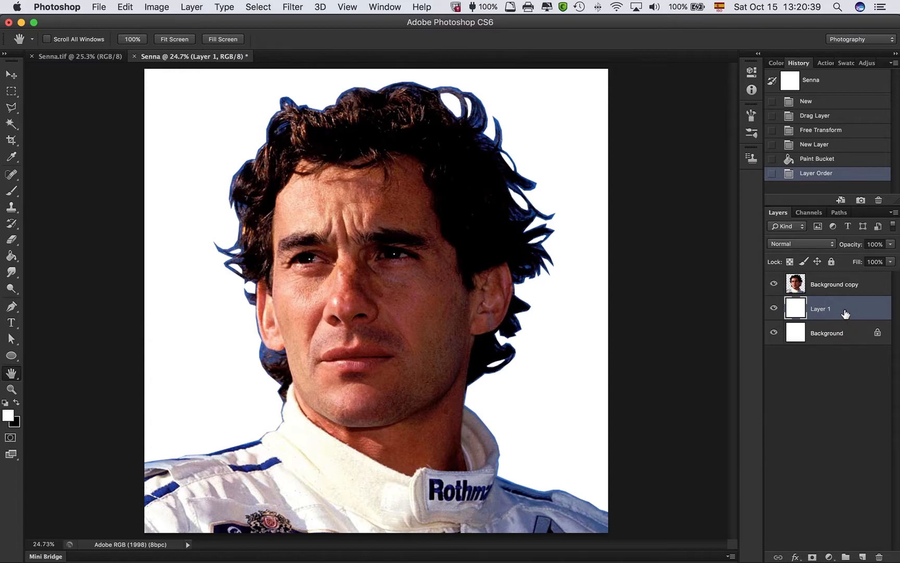
{"action": "left_click", "coordinate": [871, 289]}
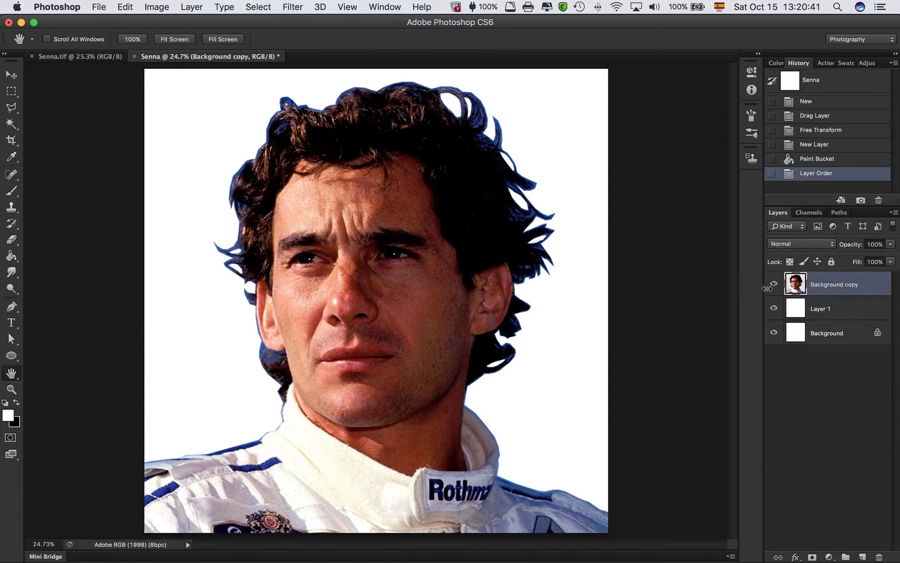
{"action": "left_click", "coordinate": [863, 312]}
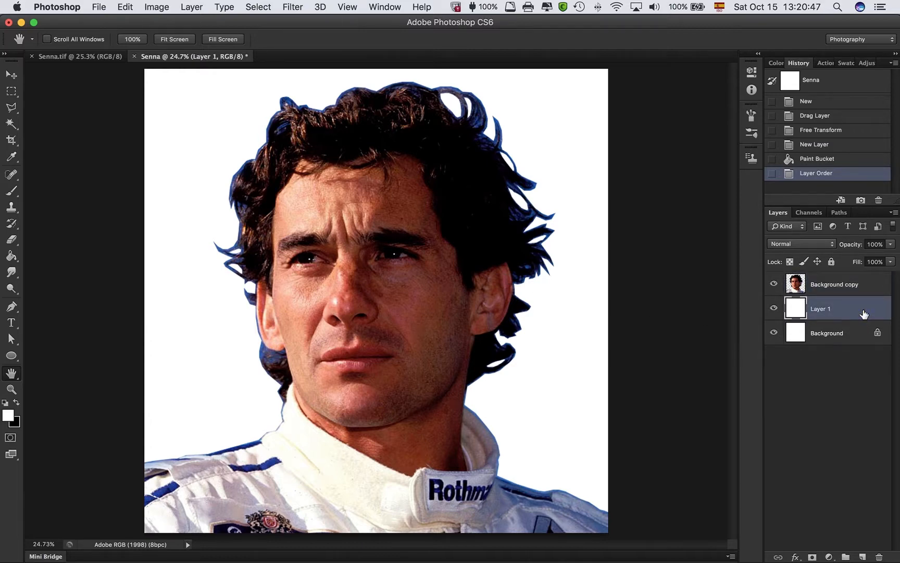
{"action": "left_click", "coordinate": [877, 287]}
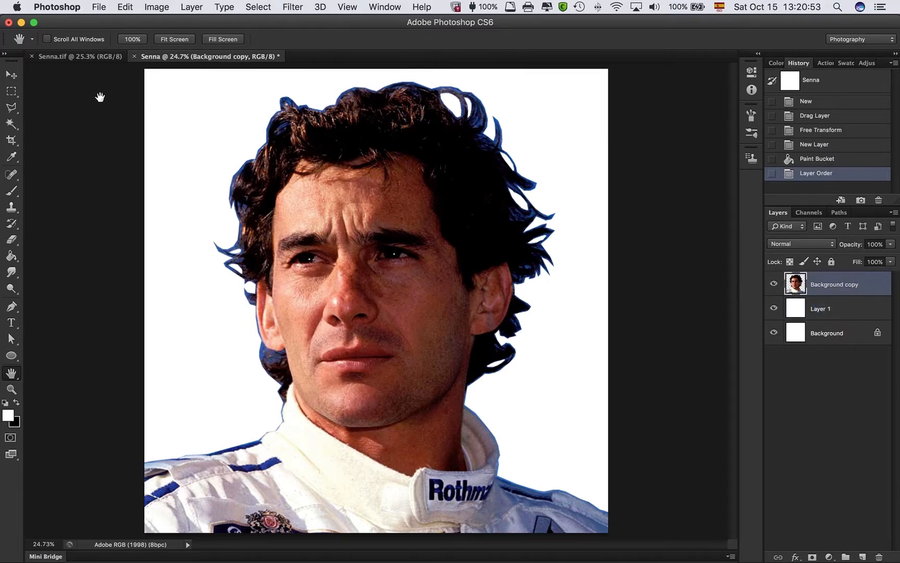
Examine the individual LEGO bricks in the Senna.tif reference mosaic up close, and return to the Senna portrait document.
{"action": "left_click", "coordinate": [96, 58]}
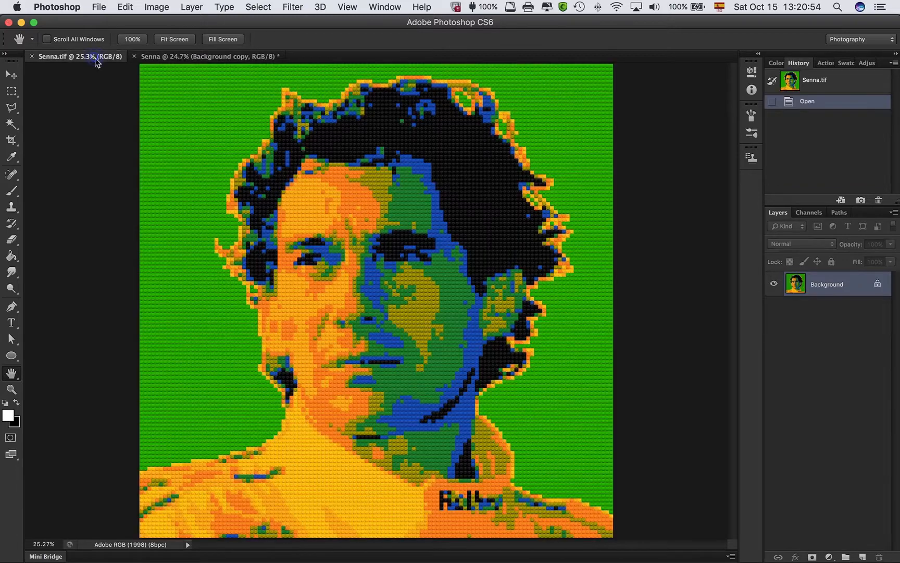
{"action": "left_click", "coordinate": [382, 224]}
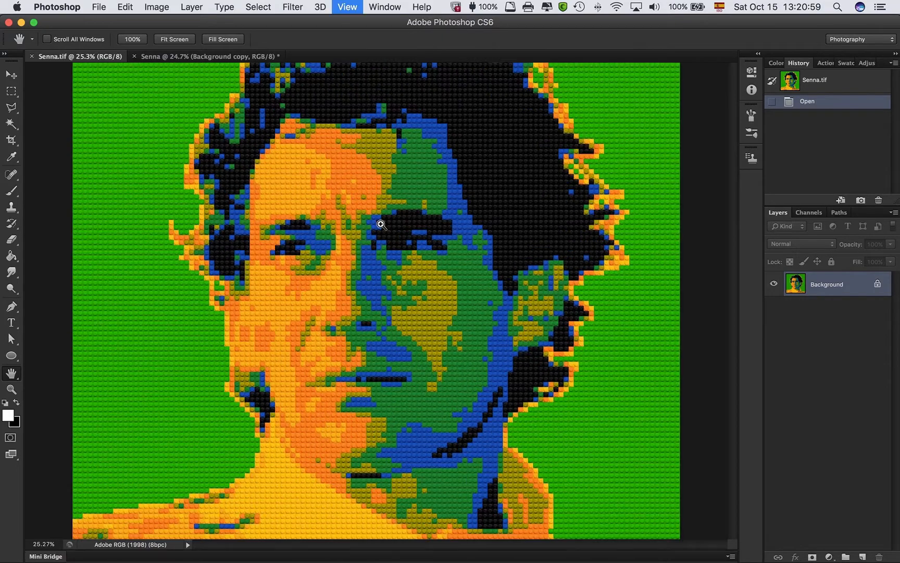
{"action": "scroll", "coordinate": [381, 224], "scroll_direction": "down", "scroll_amount": 15}
{"action": "scroll", "coordinate": [381, 224], "scroll_direction": "left", "scroll_amount": 8}
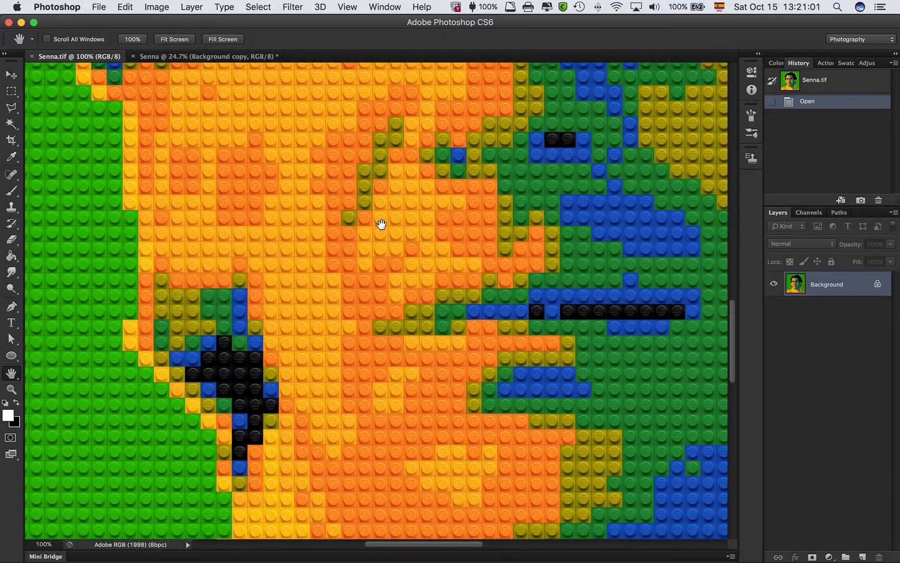
{"action": "scroll", "coordinate": [381, 224], "scroll_direction": "down", "scroll_amount": 6}
{"action": "scroll", "coordinate": [381, 224], "scroll_direction": "left", "scroll_amount": 10}
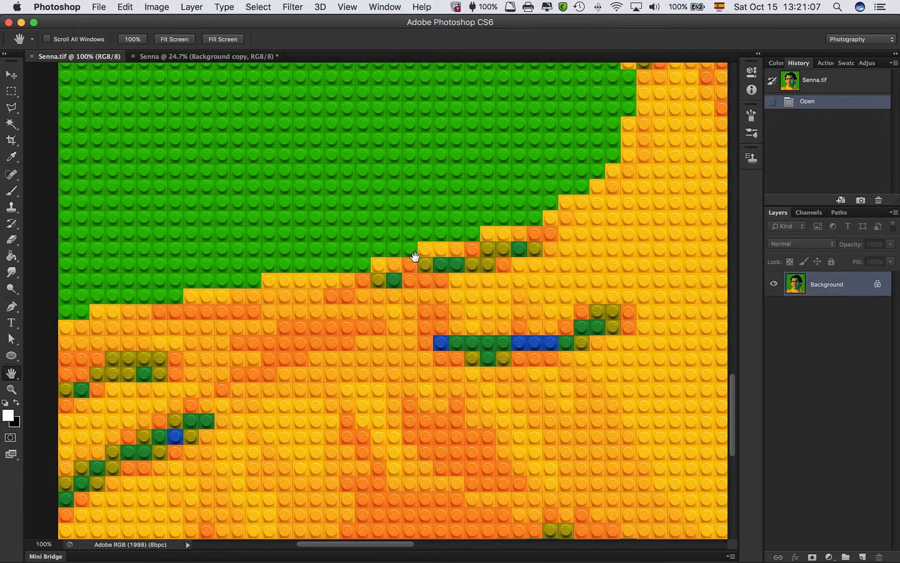
{"action": "left_click", "coordinate": [415, 257], "text": "super"}
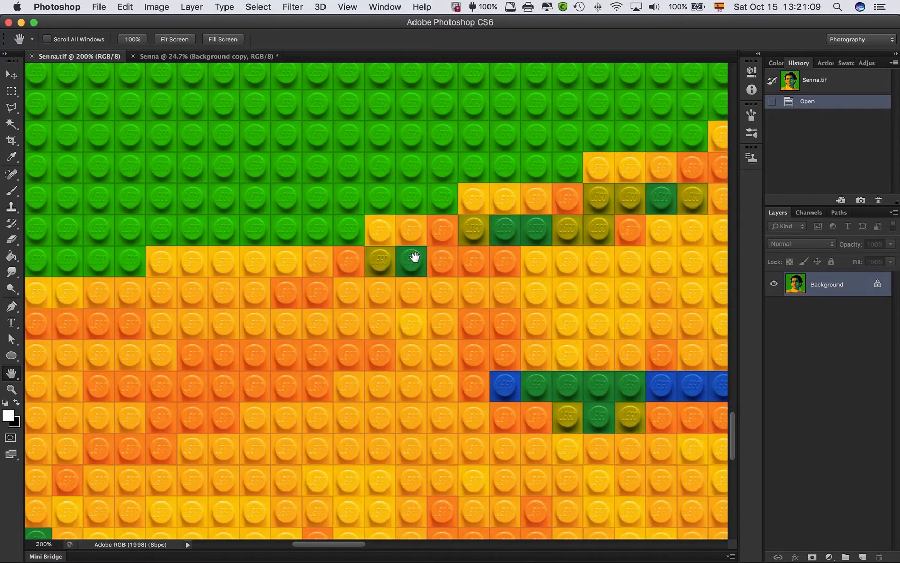
{"action": "scroll", "coordinate": [414, 257], "scroll_direction": "up", "scroll_amount": 5}
{"action": "scroll", "coordinate": [415, 257], "scroll_direction": "up", "scroll_amount": 5}
{"action": "scroll", "coordinate": [415, 257], "scroll_direction": "right", "scroll_amount": 5}
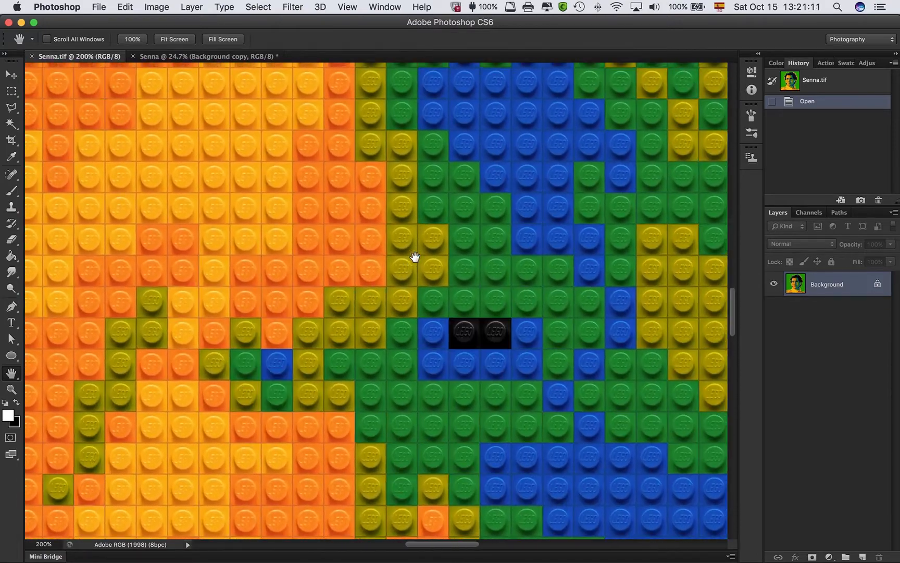
{"action": "scroll", "coordinate": [415, 257], "scroll_direction": "up", "scroll_amount": 5}
{"action": "scroll", "coordinate": [415, 257], "scroll_direction": "right", "scroll_amount": 3}
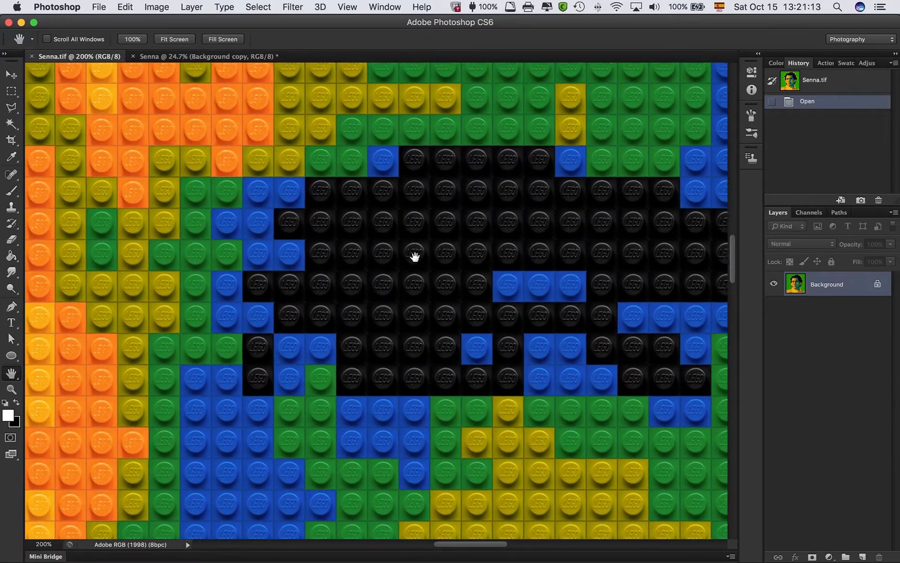
{"action": "key", "text": "super+0"}
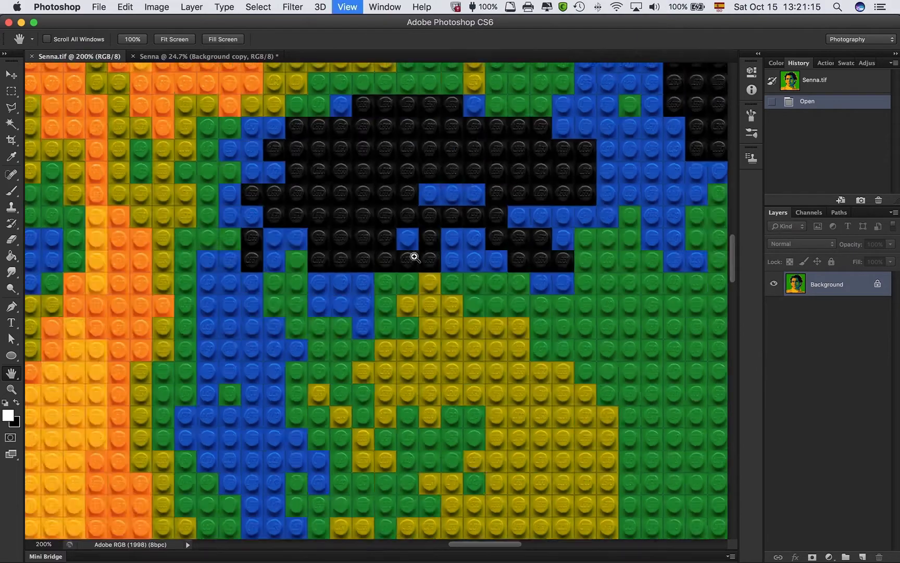
{"action": "left_click", "coordinate": [250, 56]}
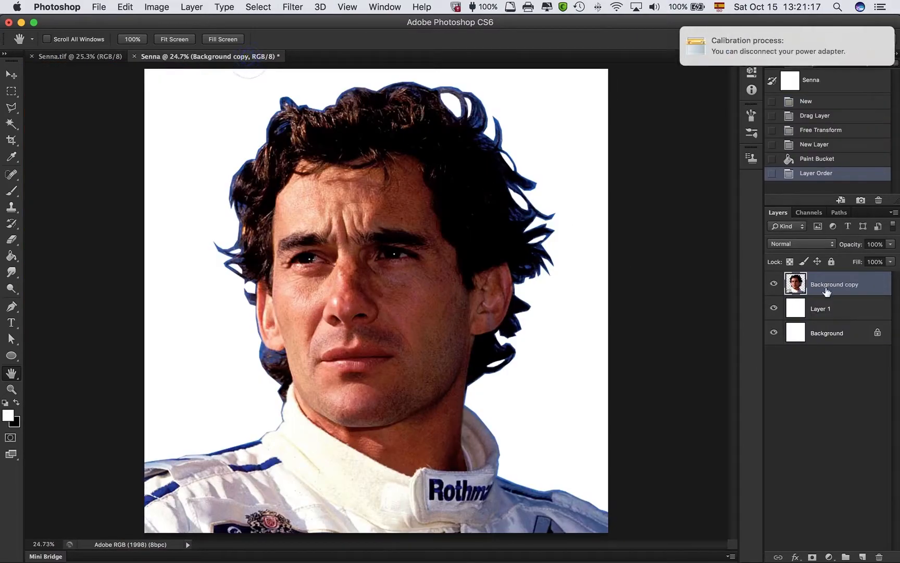
{"action": "key", "text": "super+Tab"}
{"action": "key", "text": "ctrl+Up"}
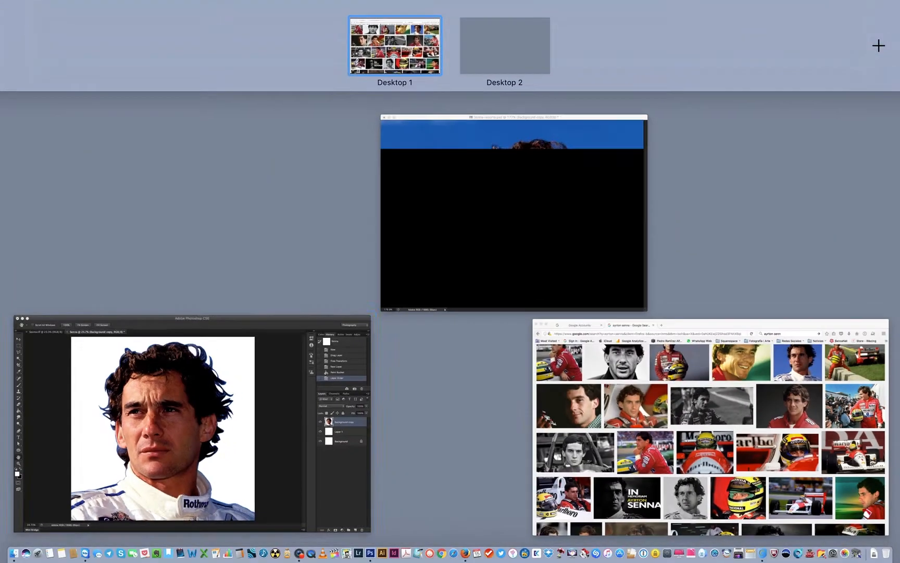
{"action": "left_click", "coordinate": [224, 417]}
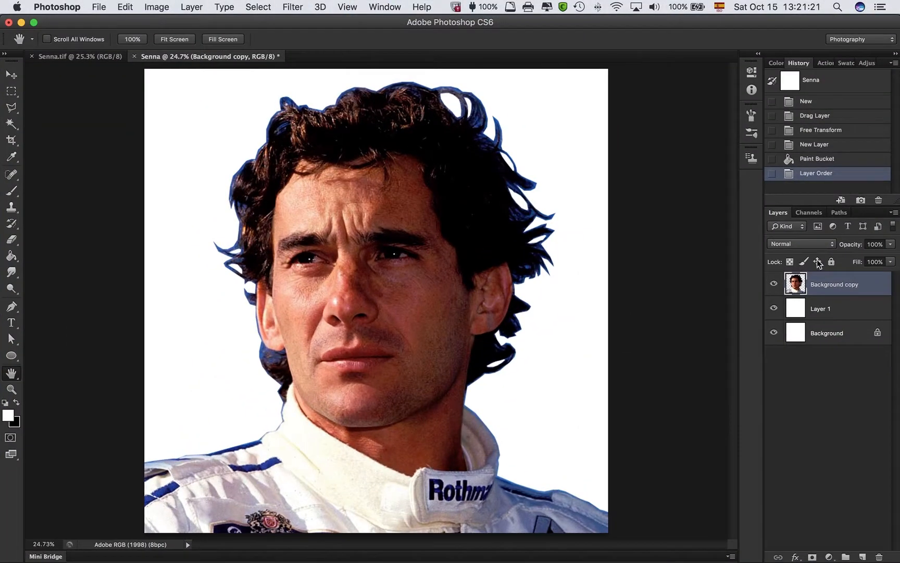
Apply the Pixelate Mosaic filter to the Background copy layer with a cell size of 50 square.
{"action": "left_click", "coordinate": [871, 285]}
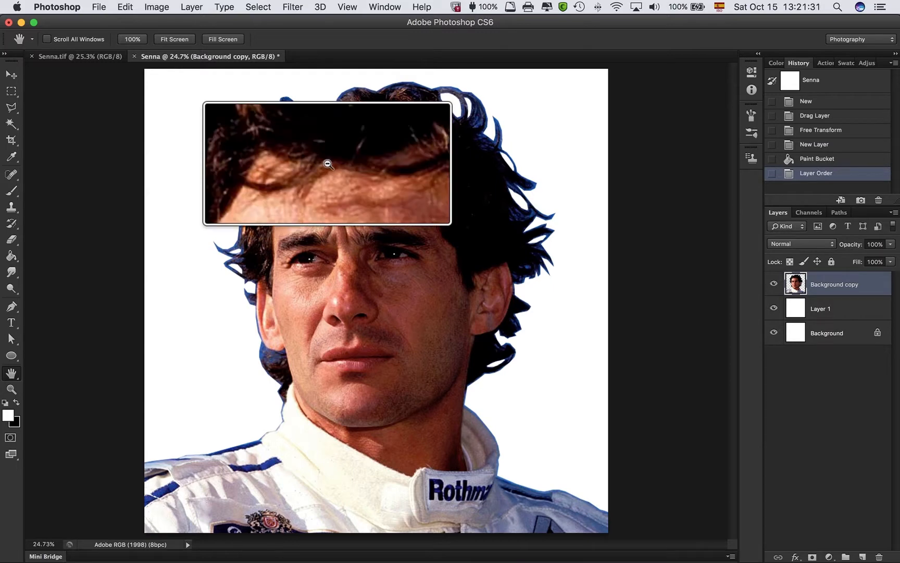
{"action": "left_click", "coordinate": [294, 7]}
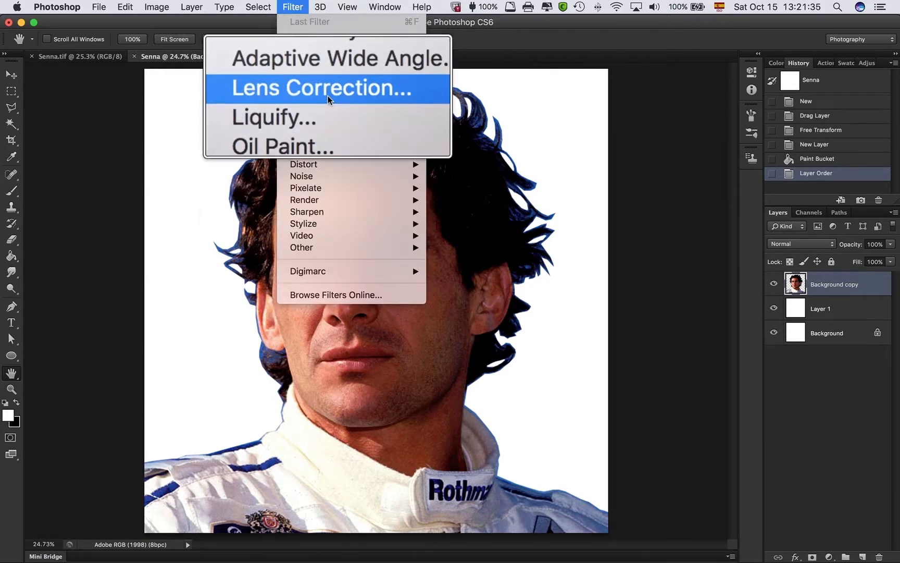
{"action": "mouse_move", "coordinate": [323, 179]}
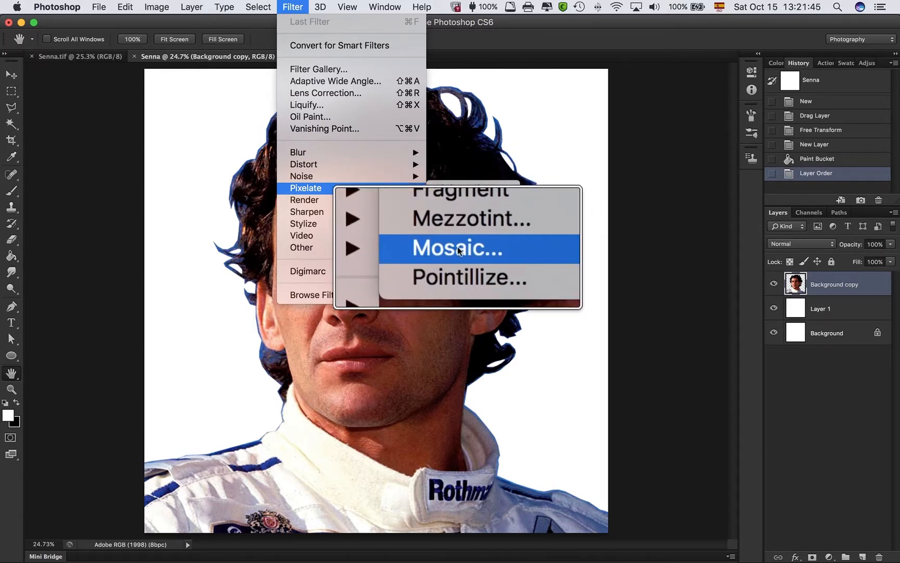
{"action": "left_click", "coordinate": [458, 248]}
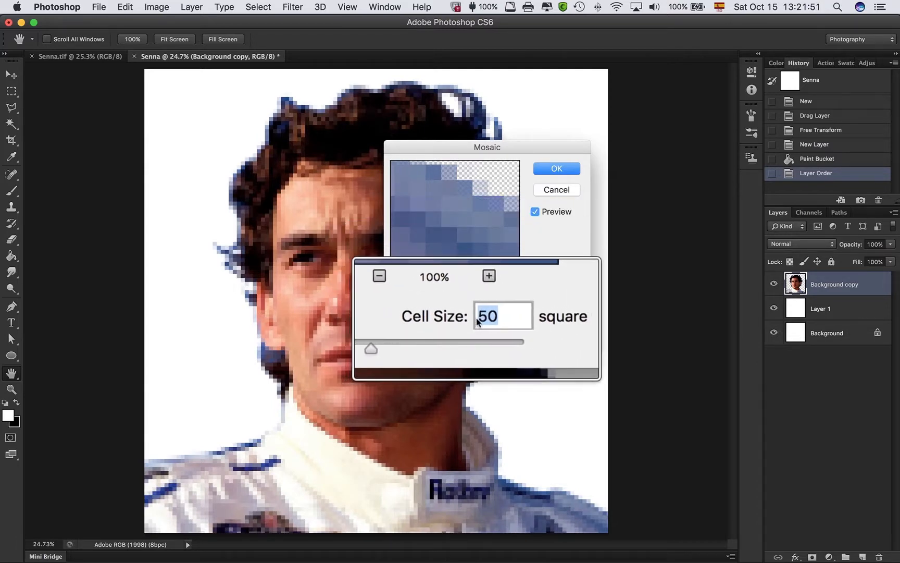
{"action": "left_click", "coordinate": [488, 316]}
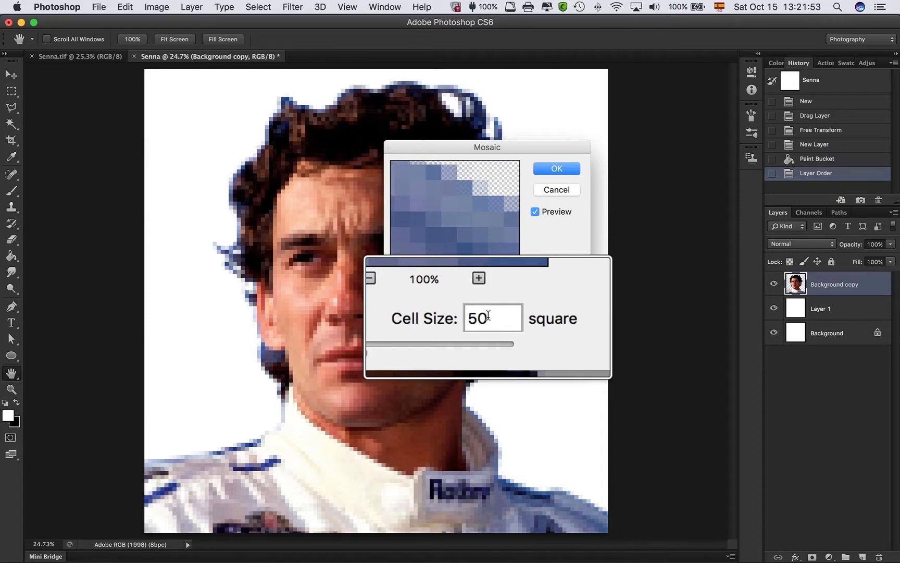
{"action": "left_click_drag", "start_coordinate": [488, 315], "coordinate": [470, 316]}
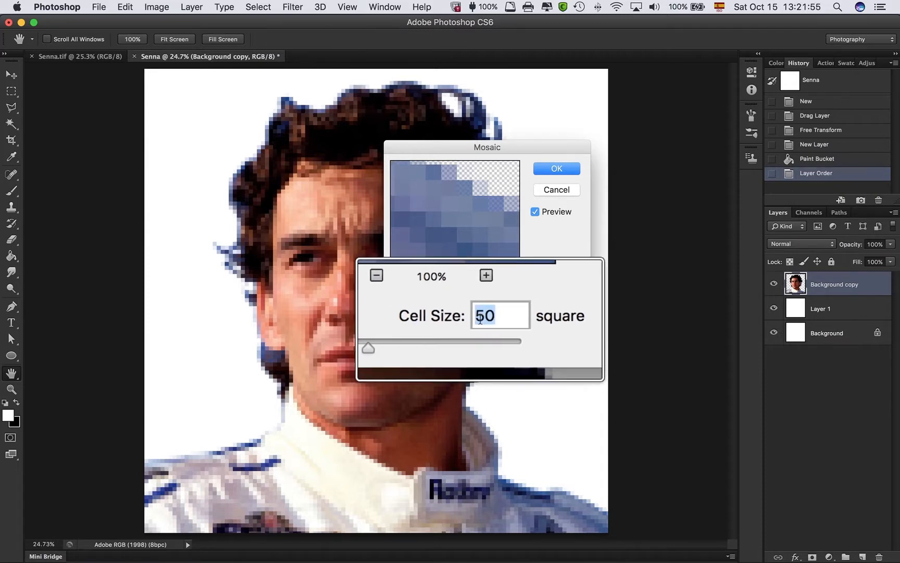
{"action": "left_click", "coordinate": [488, 316]}
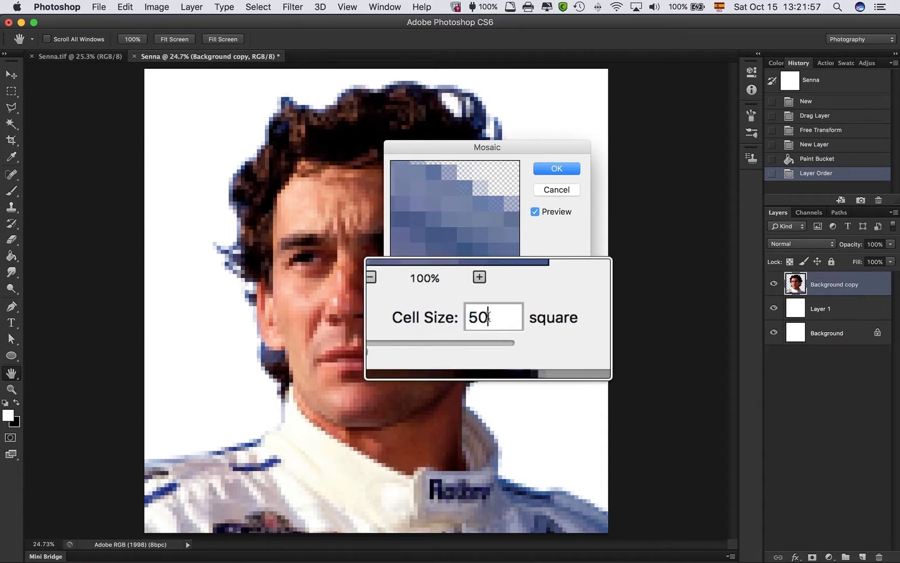
{"action": "left_click_drag", "start_coordinate": [488, 316], "coordinate": [474, 316]}
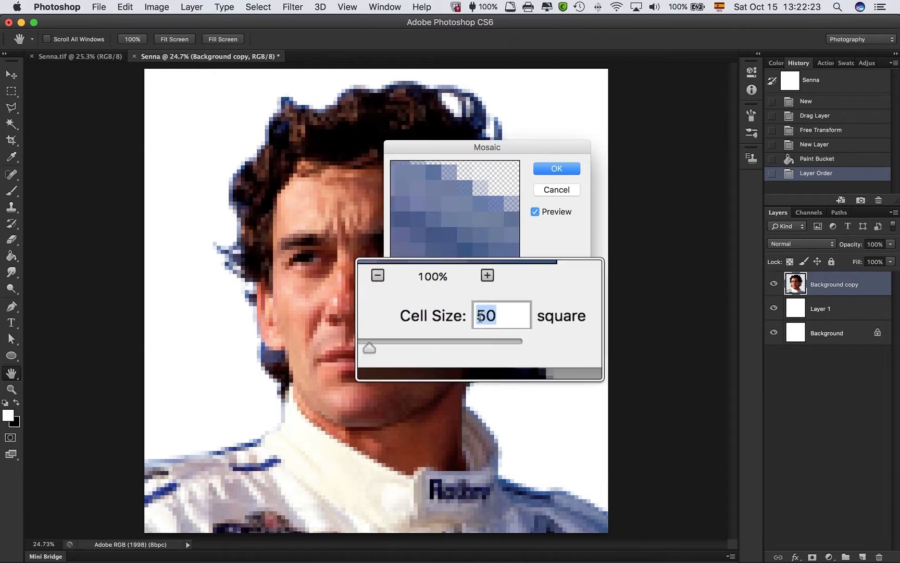
{"action": "left_click", "coordinate": [488, 316]}
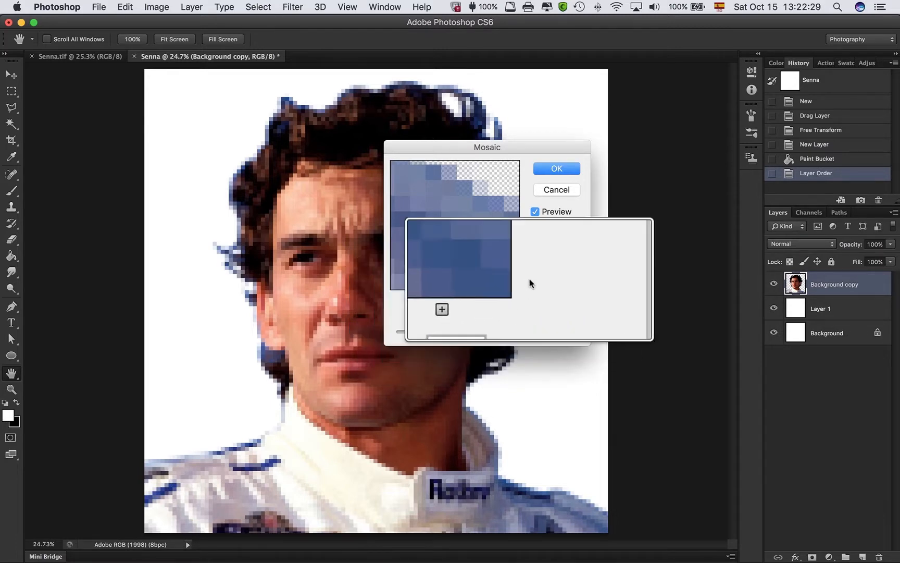
{"action": "left_click", "coordinate": [556, 166]}
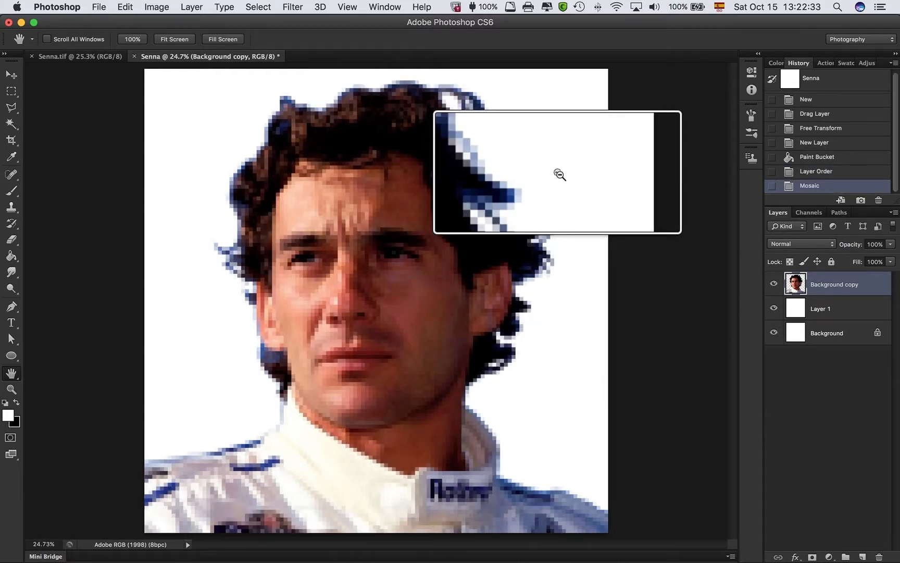
Examine the pixelated portrait's square cells at 200% across the face, collar edge and hair, ending with the whole image fitted on screen.
{"action": "key", "text": "super+1"}
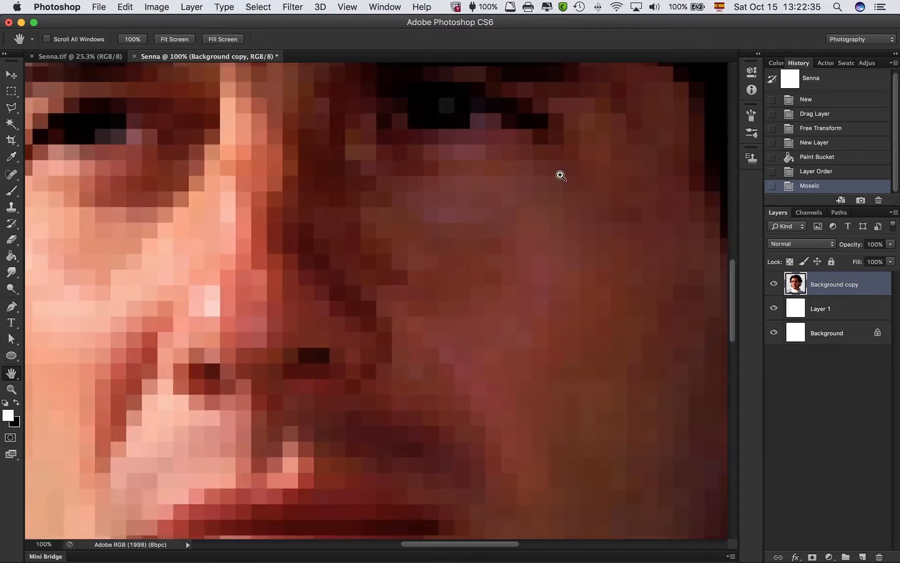
{"action": "left_click", "coordinate": [373, 253], "text": "super"}
{"action": "scroll", "coordinate": [374, 253], "scroll_direction": "down", "scroll_amount": 10}
{"action": "scroll", "coordinate": [374, 252], "scroll_direction": "left", "scroll_amount": 10}
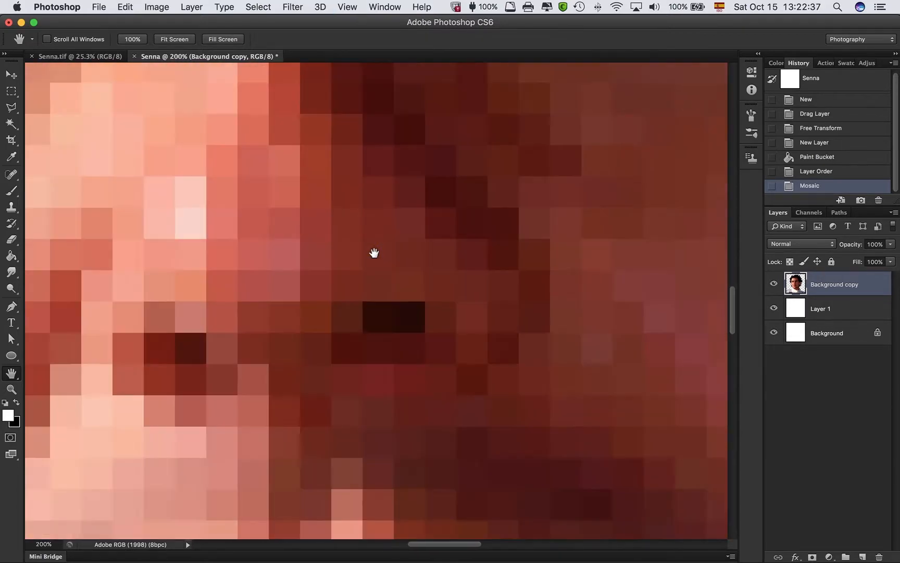
{"action": "scroll", "coordinate": [374, 252], "scroll_direction": "down", "scroll_amount": 10}
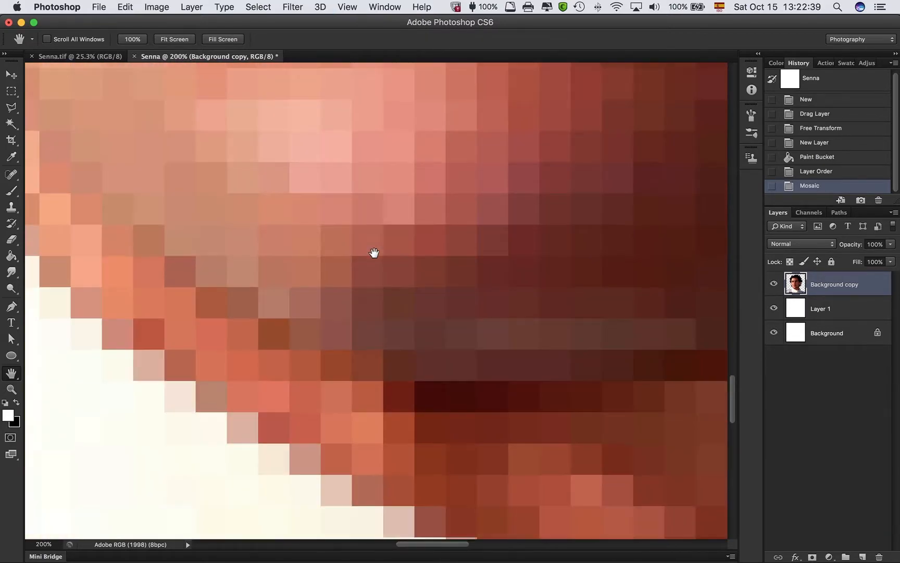
{"action": "scroll", "coordinate": [373, 253], "scroll_direction": "up", "scroll_amount": 10}
{"action": "scroll", "coordinate": [373, 253], "scroll_direction": "left", "scroll_amount": 5}
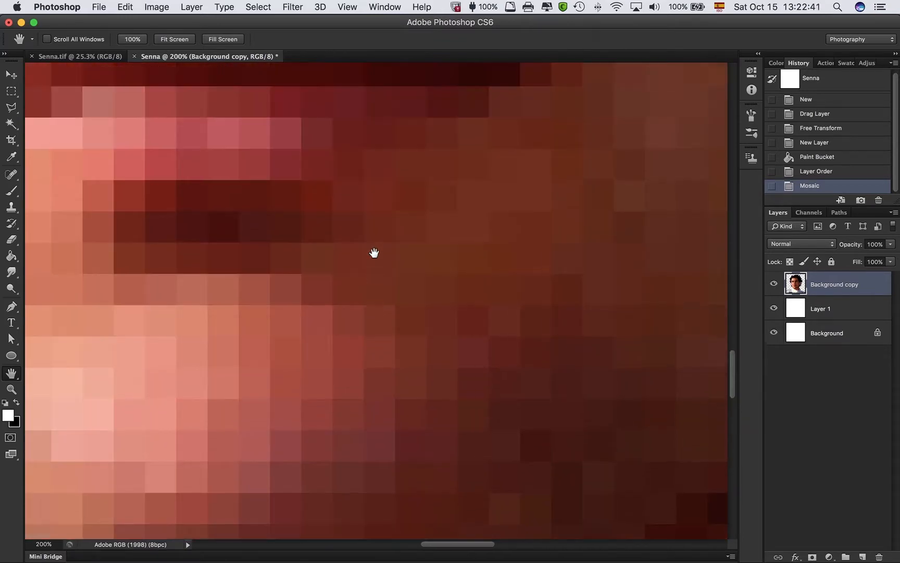
{"action": "scroll", "coordinate": [374, 253], "scroll_direction": "left", "scroll_amount": 5}
{"action": "scroll", "coordinate": [373, 253], "scroll_direction": "up", "scroll_amount": 10}
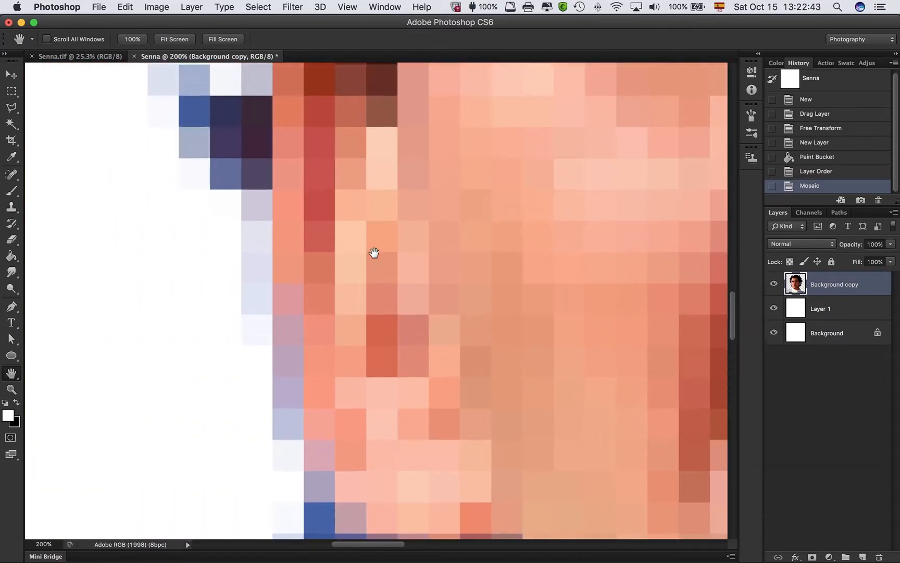
{"action": "scroll", "coordinate": [374, 253], "scroll_direction": "up", "scroll_amount": 10}
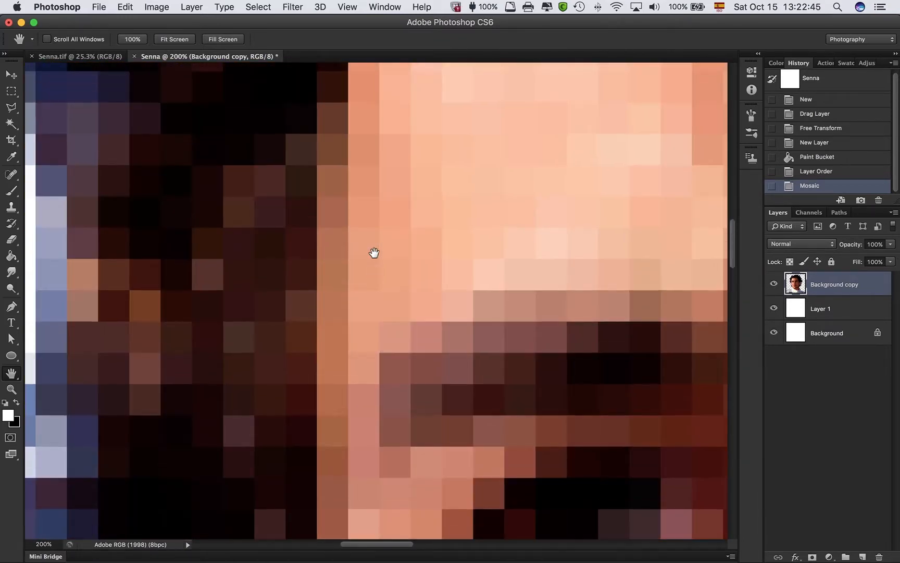
{"action": "scroll", "coordinate": [373, 253], "scroll_direction": "right", "scroll_amount": 2}
{"action": "scroll", "coordinate": [374, 252], "scroll_direction": "up", "scroll_amount": 15}
{"action": "scroll", "coordinate": [374, 253], "scroll_direction": "right", "scroll_amount": 3}
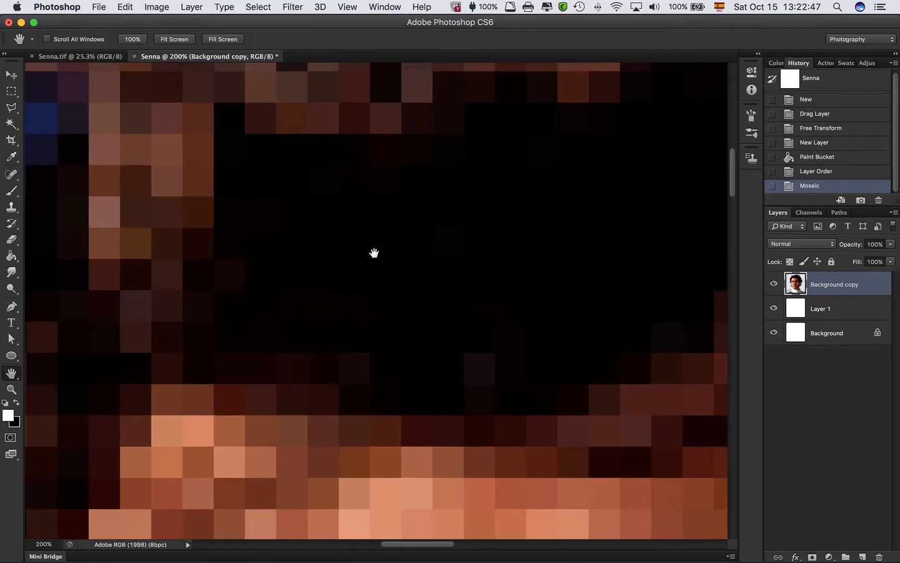
{"action": "scroll", "coordinate": [373, 253], "scroll_direction": "right", "scroll_amount": 5}
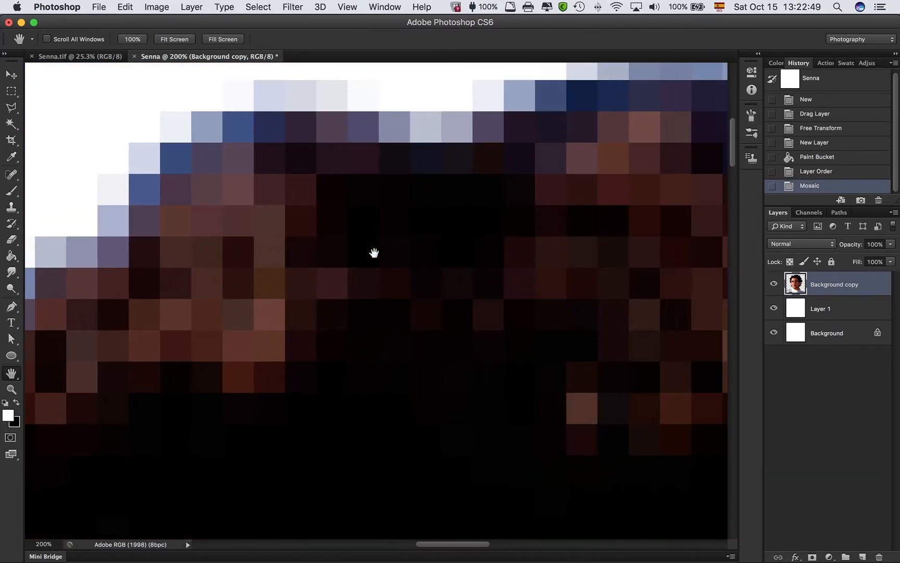
{"action": "key", "text": "super+0"}
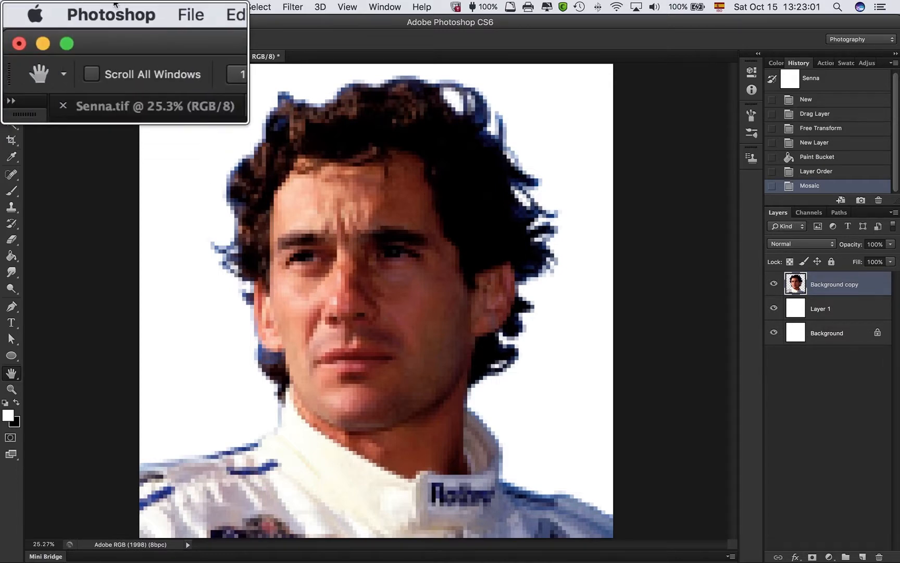
In the Guides, Grid & Slices preferences, set the grid color to Magenta and the grid style to Lines.
{"action": "left_click", "coordinate": [114, 7]}
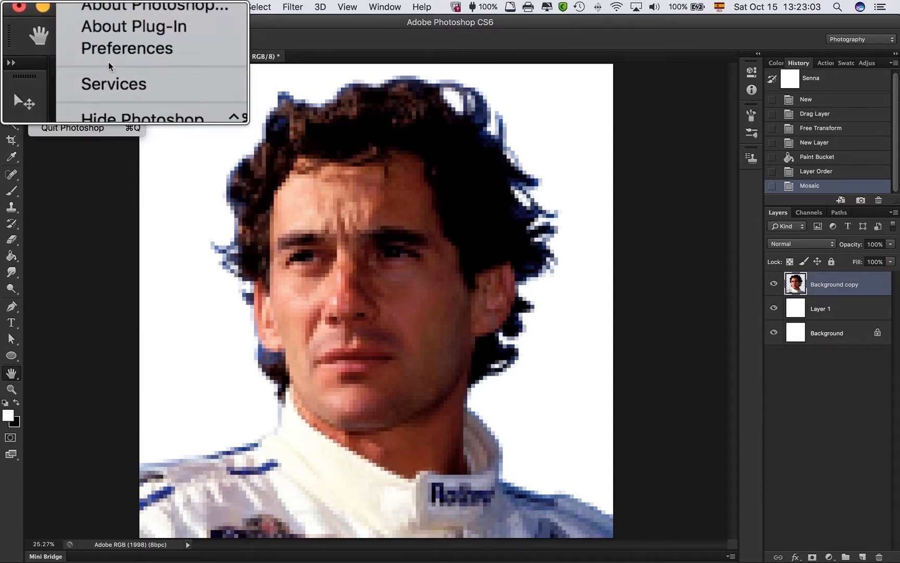
{"action": "mouse_move", "coordinate": [114, 62]}
{"action": "key", "text": "Escape"}
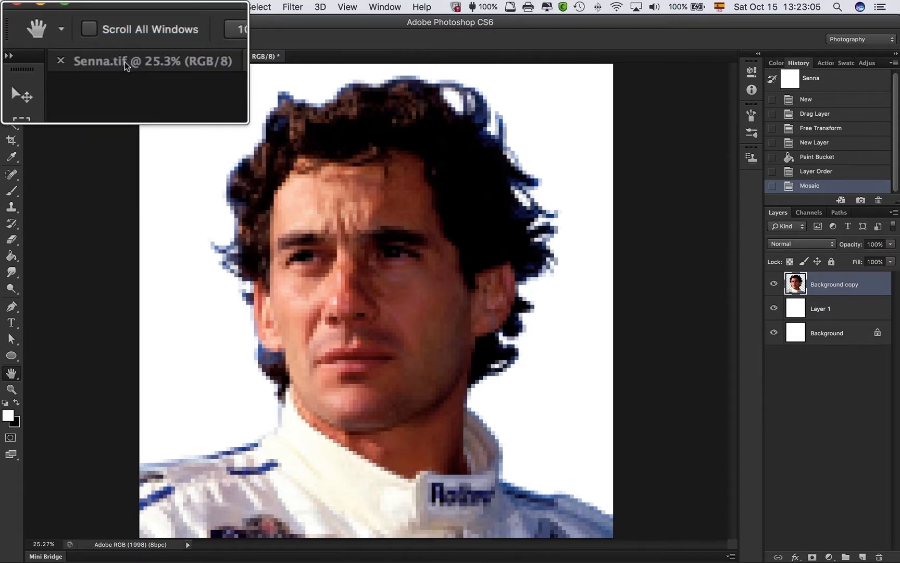
{"action": "left_click", "coordinate": [111, 15]}
{"action": "mouse_move", "coordinate": [125, 61]}
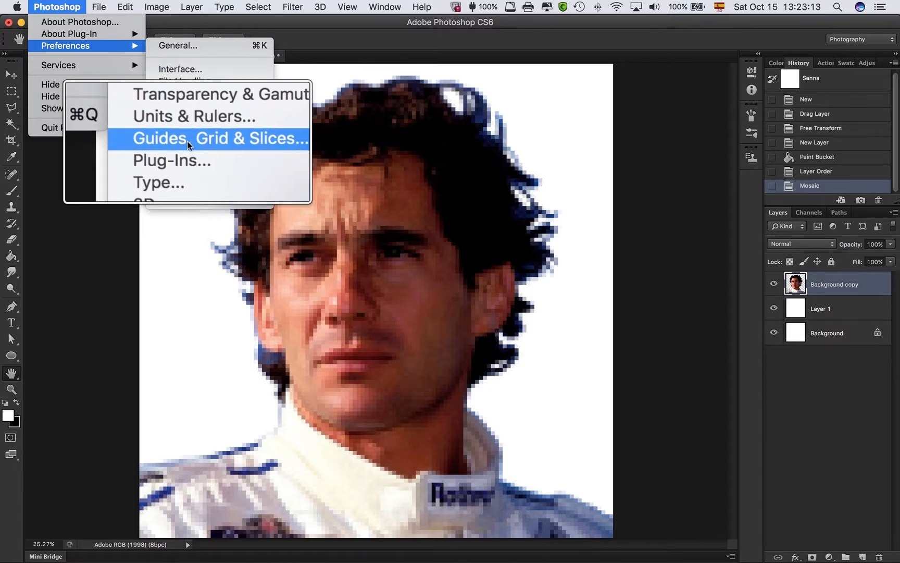
{"action": "left_click", "coordinate": [203, 138]}
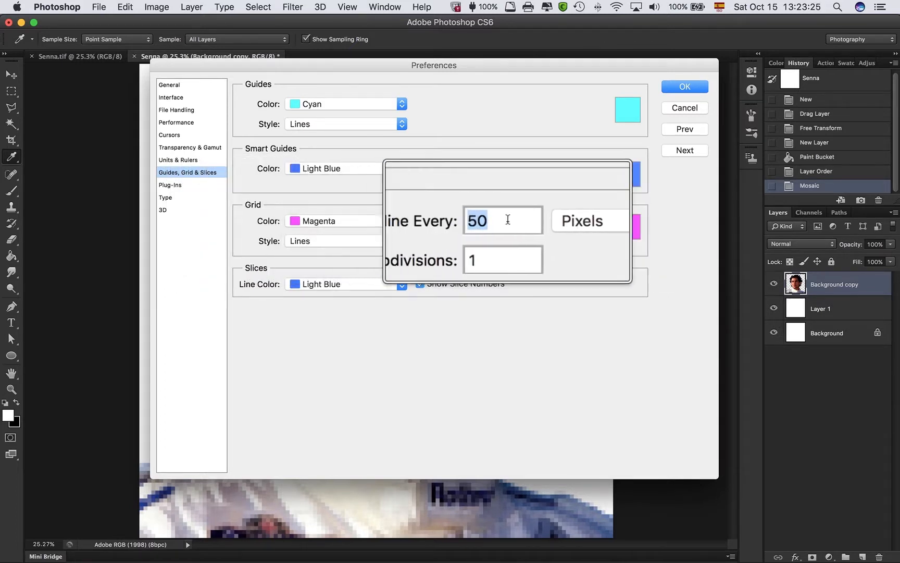
{"action": "left_click", "coordinate": [307, 223]}
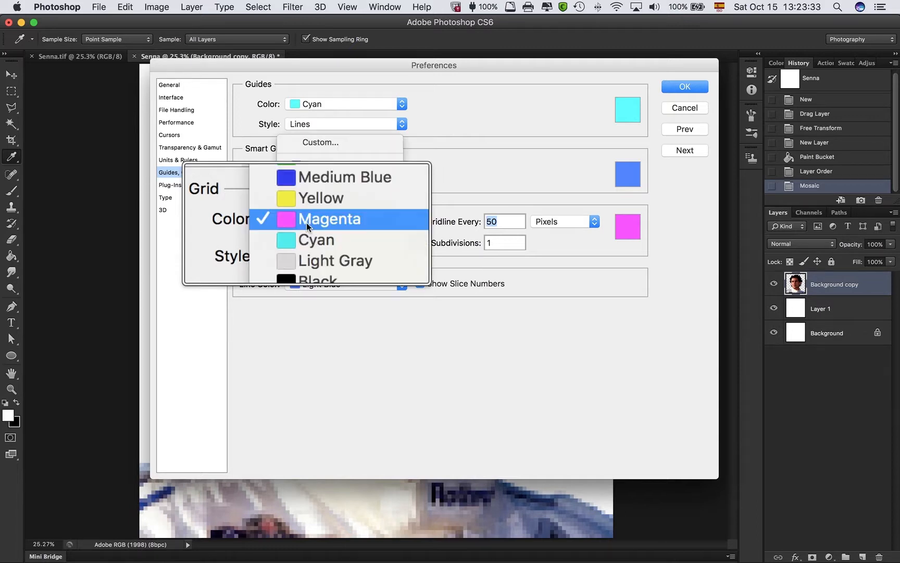
{"action": "left_click", "coordinate": [306, 223]}
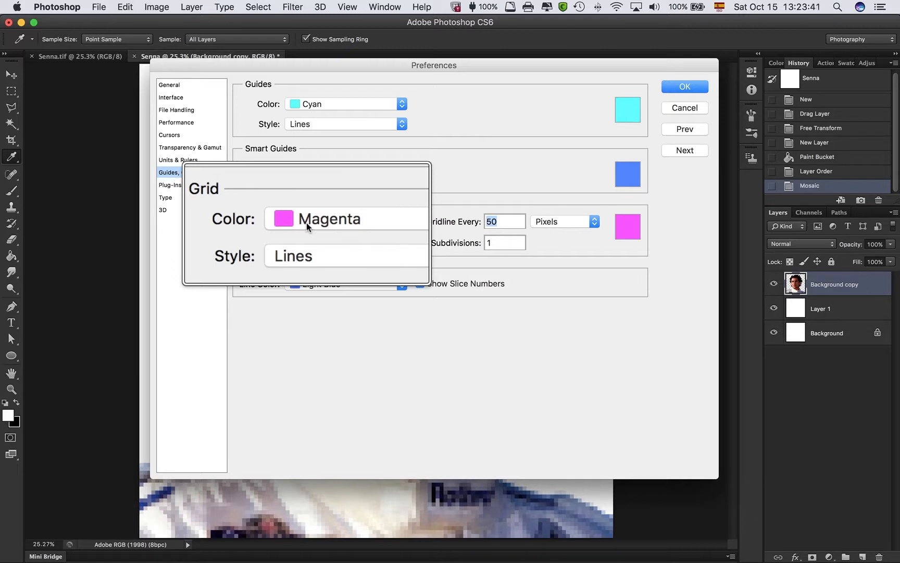
{"action": "left_click", "coordinate": [307, 223]}
{"action": "left_click", "coordinate": [307, 222]}
{"action": "left_click", "coordinate": [307, 223]}
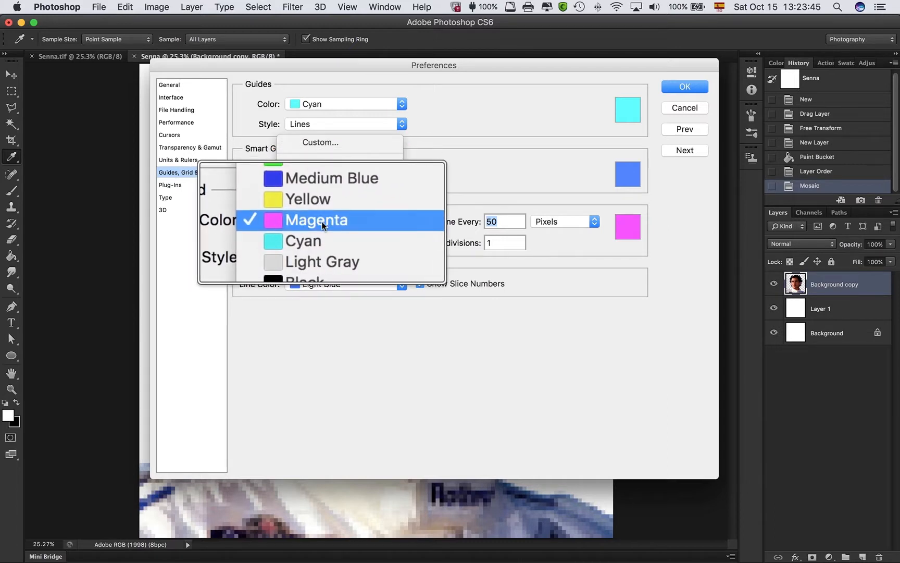
{"action": "left_click", "coordinate": [323, 225]}
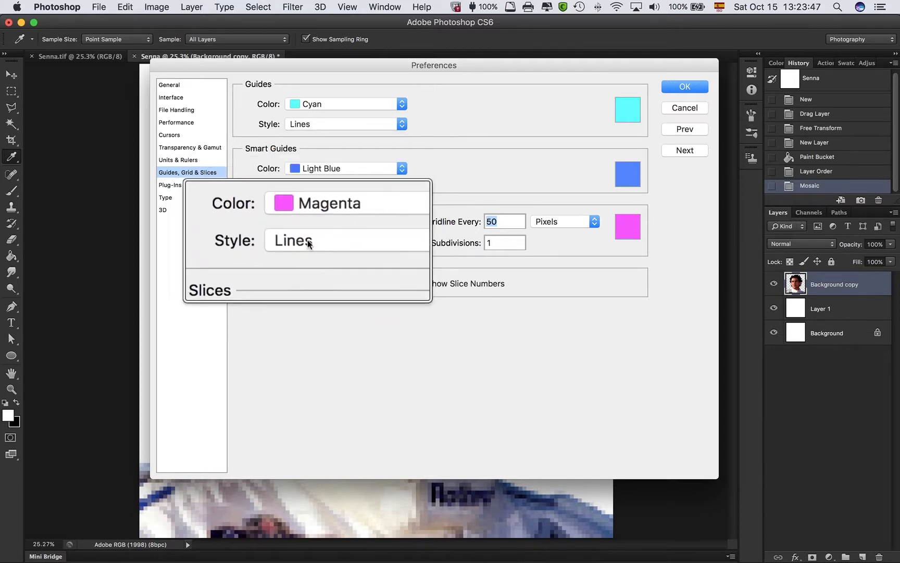
{"action": "left_click", "coordinate": [308, 244]}
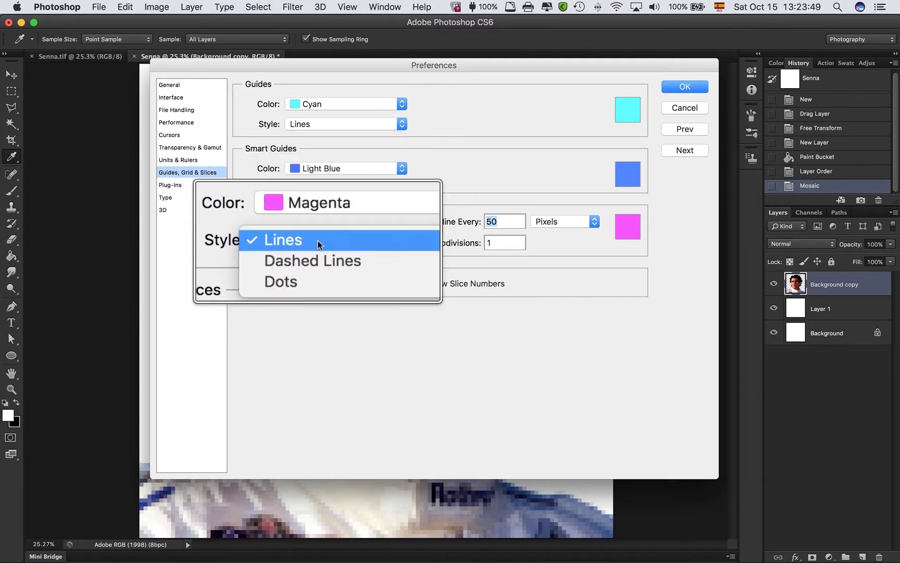
{"action": "left_click", "coordinate": [318, 241]}
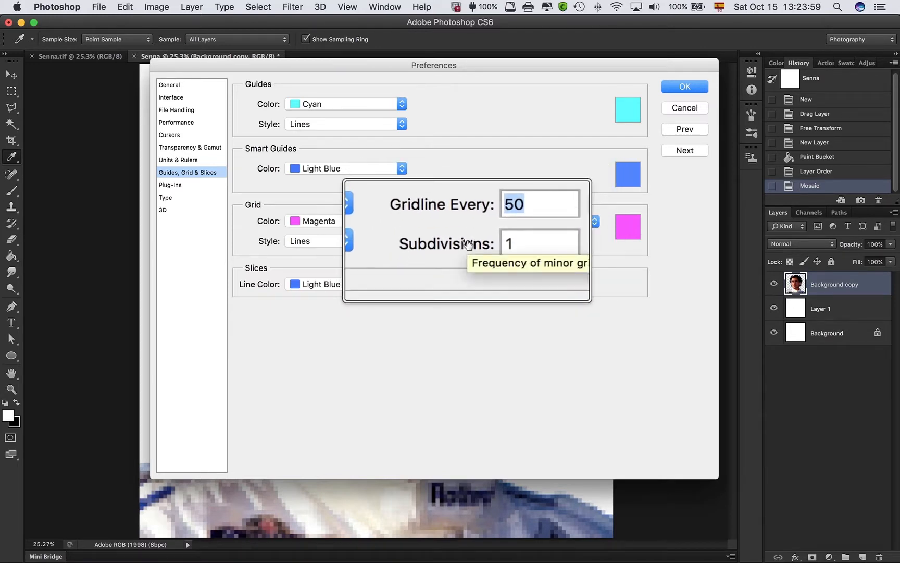
Set the grid to a gridline every 50 pixels with 1 subdivision, and apply the preferences.
{"action": "type", "text": "50"}
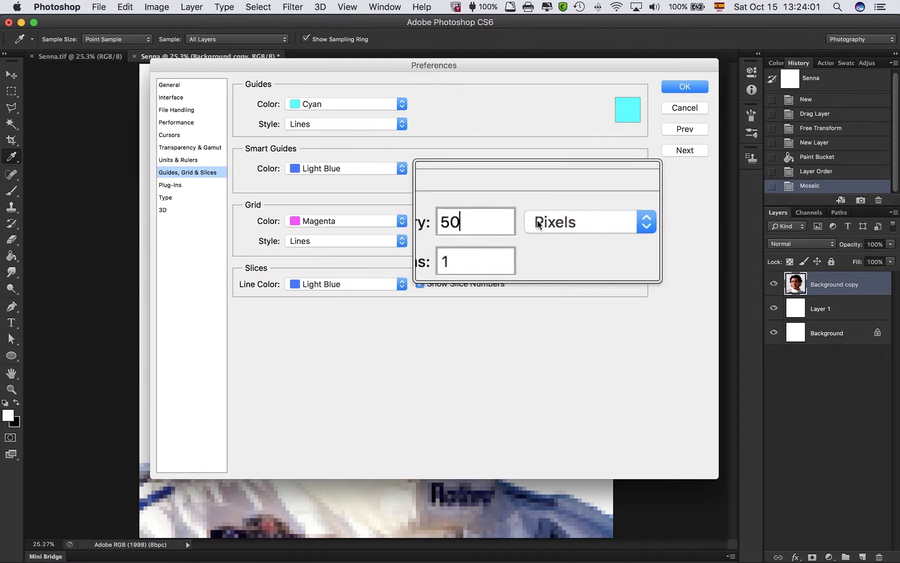
{"action": "left_click", "coordinate": [543, 221]}
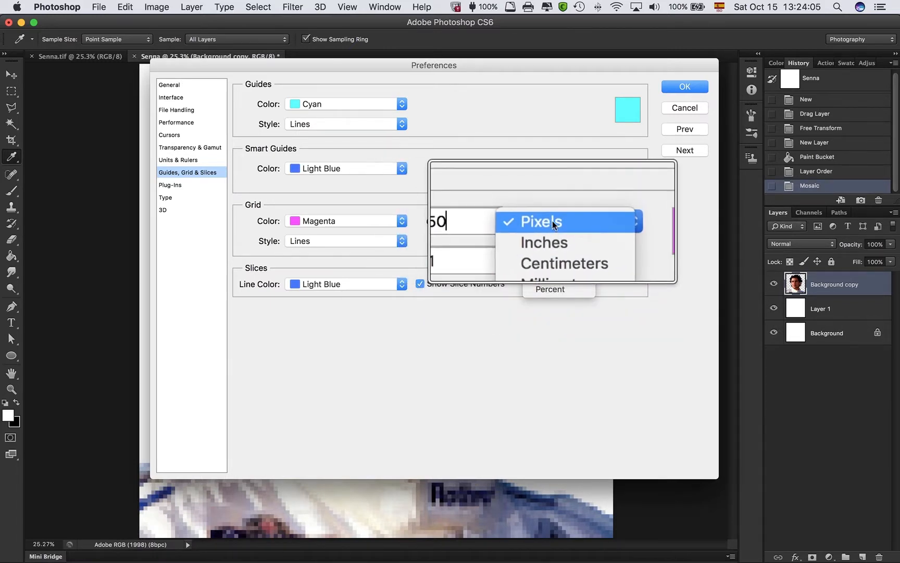
{"action": "left_click", "coordinate": [553, 220]}
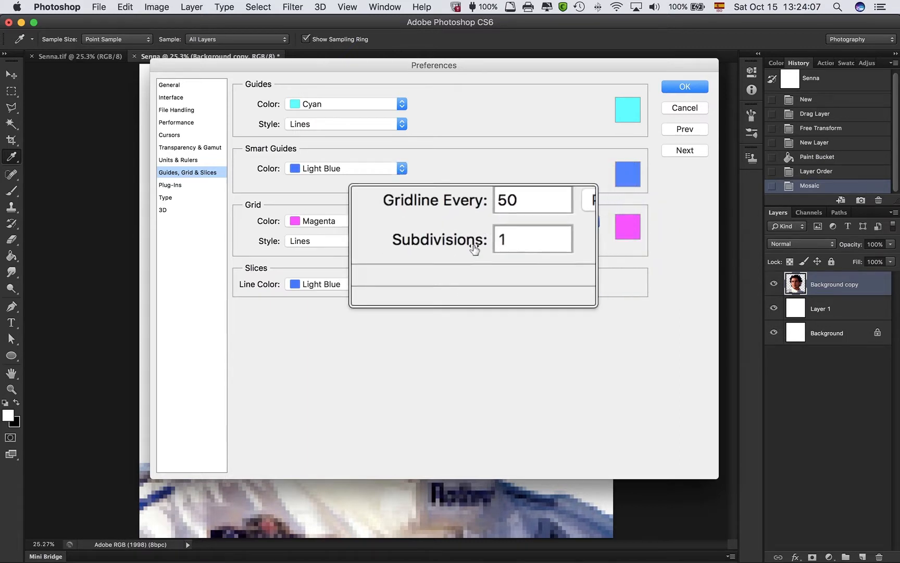
{"action": "key", "text": "Tab"}
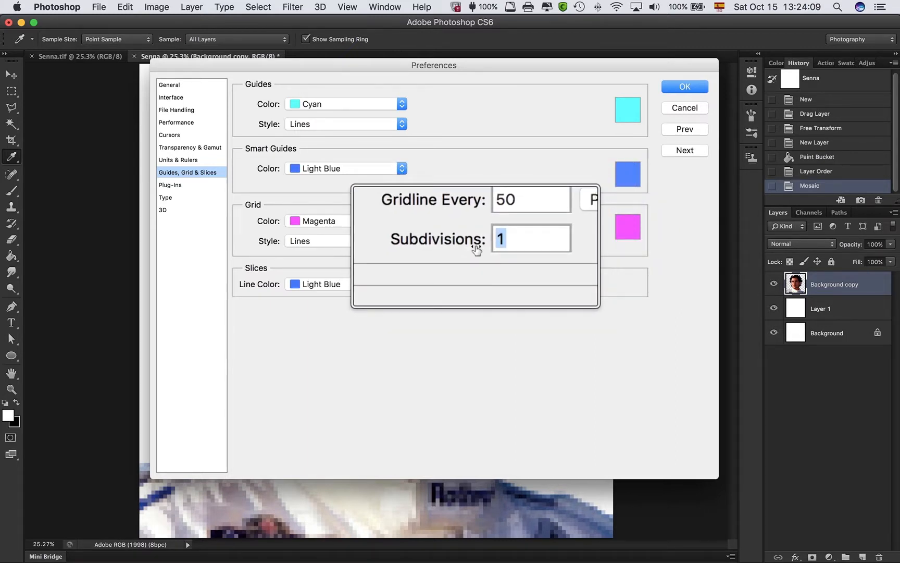
{"action": "type", "text": "1"}
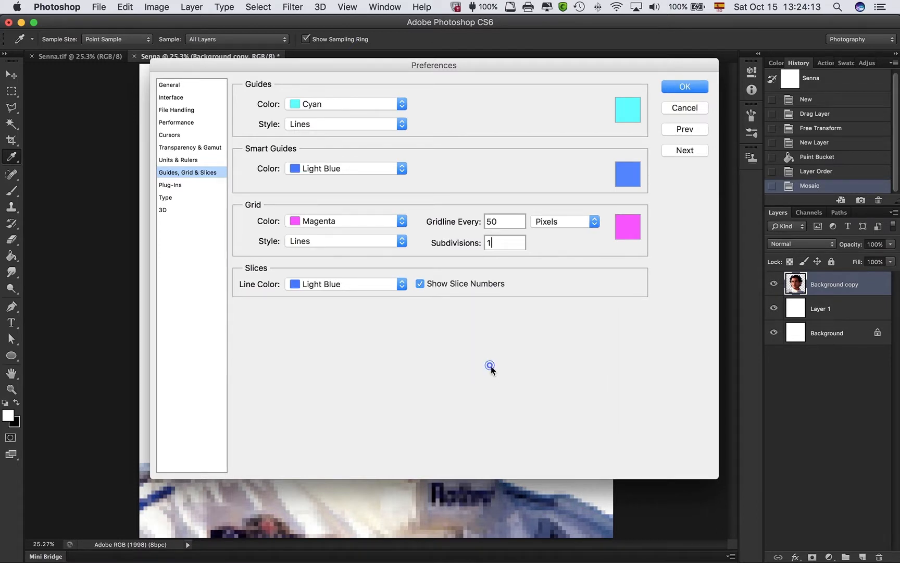
{"action": "left_click", "coordinate": [697, 90]}
{"action": "key", "text": "h"}
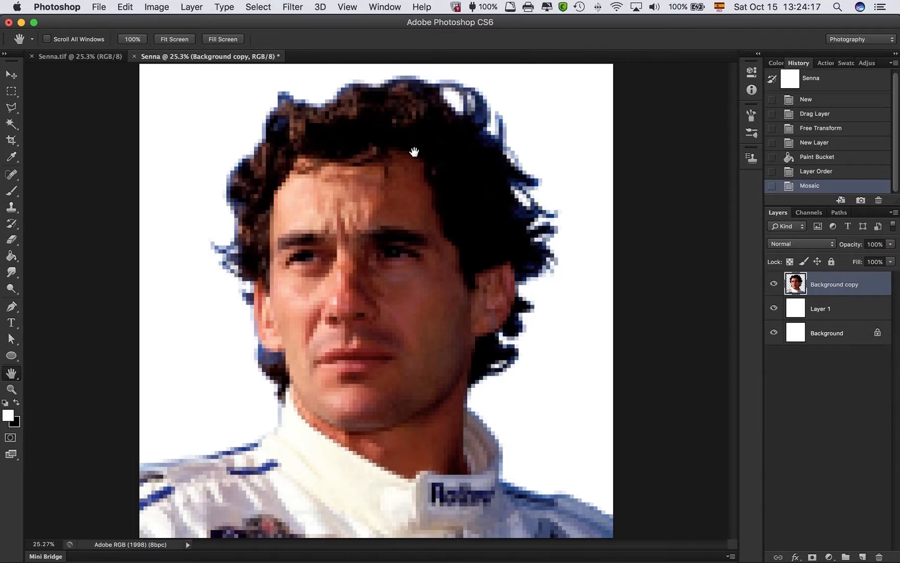
Show the grid over the pixelated Senna portrait.
{"action": "key", "text": "alt+super+8"}
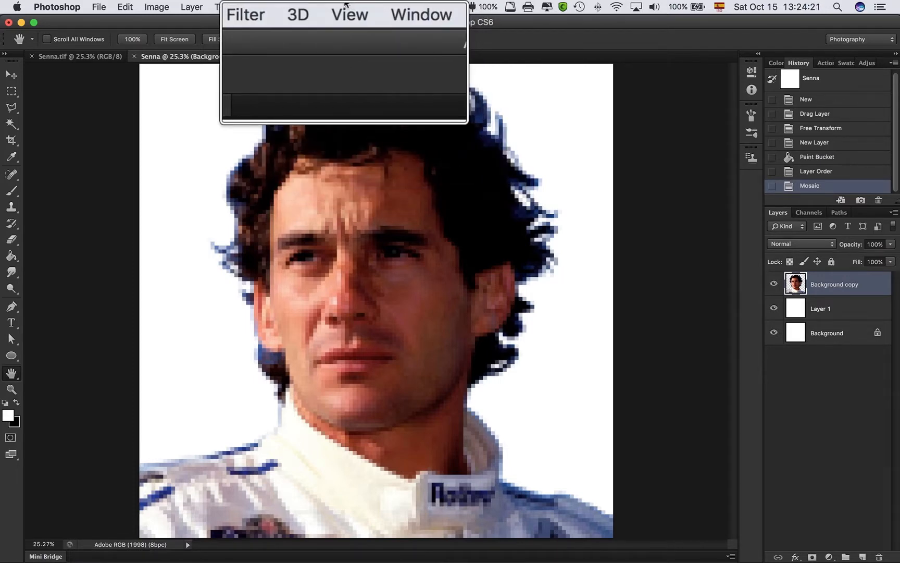
{"action": "left_click", "coordinate": [346, 6]}
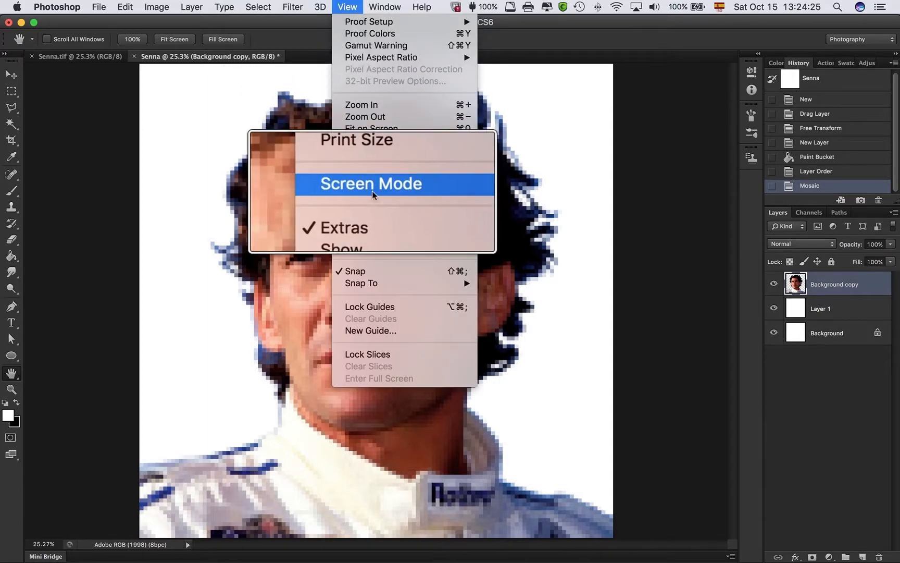
{"action": "mouse_move", "coordinate": [366, 222]}
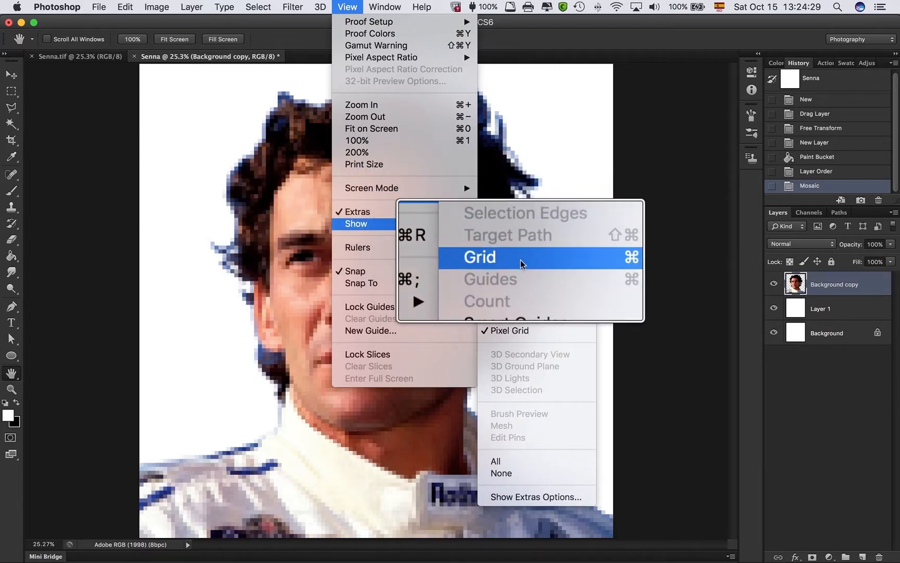
{"action": "left_click", "coordinate": [520, 260]}
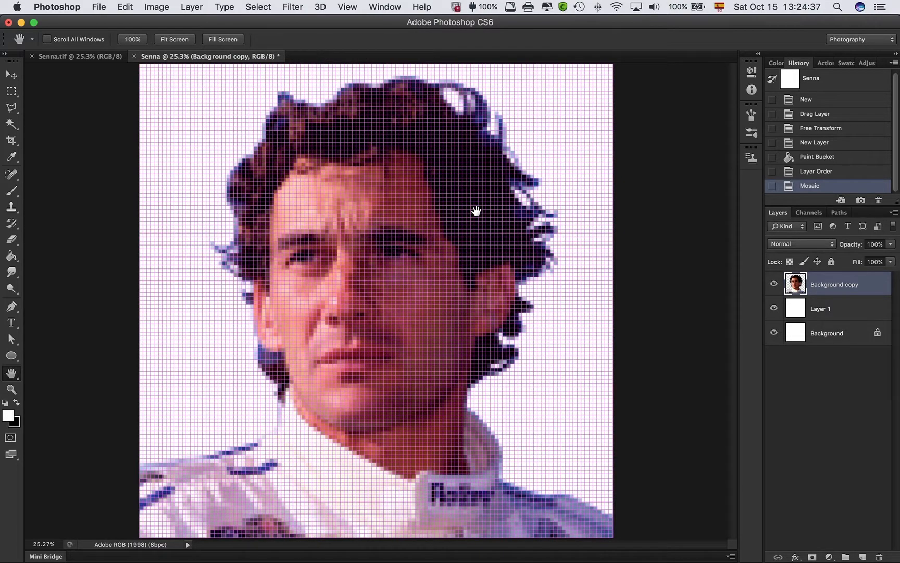
Examine at 300% how the gridlines align with the mosaic cells across the nose, cheek and hair beside the face.
{"action": "key", "text": "super+1"}
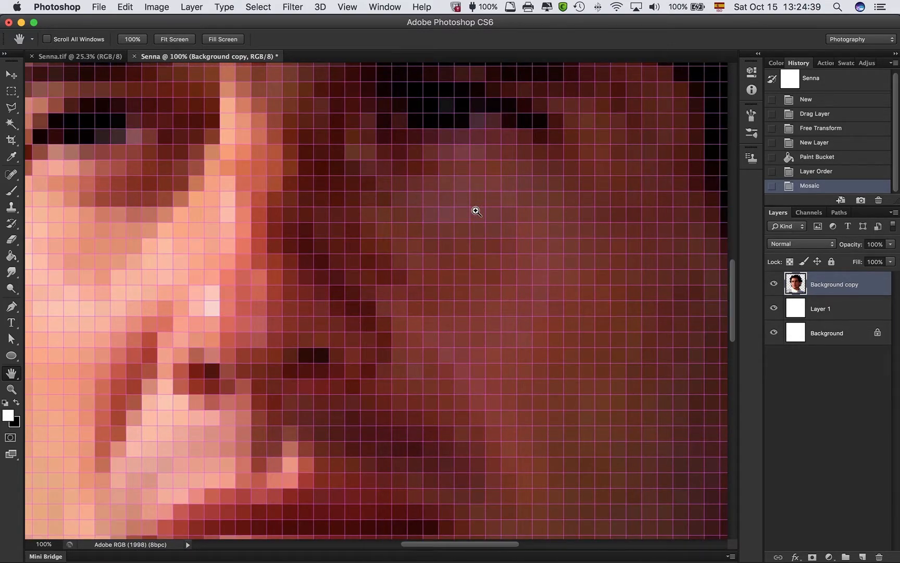
{"action": "left_click", "coordinate": [307, 243]}
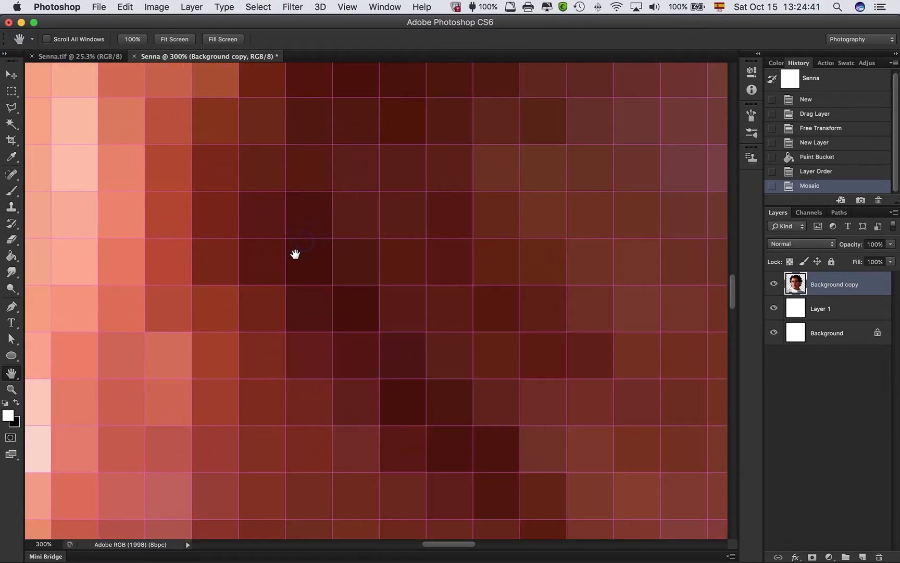
{"action": "scroll", "coordinate": [295, 253], "scroll_direction": "down", "scroll_amount": 10}
{"action": "scroll", "coordinate": [294, 254], "scroll_direction": "left", "scroll_amount": 10}
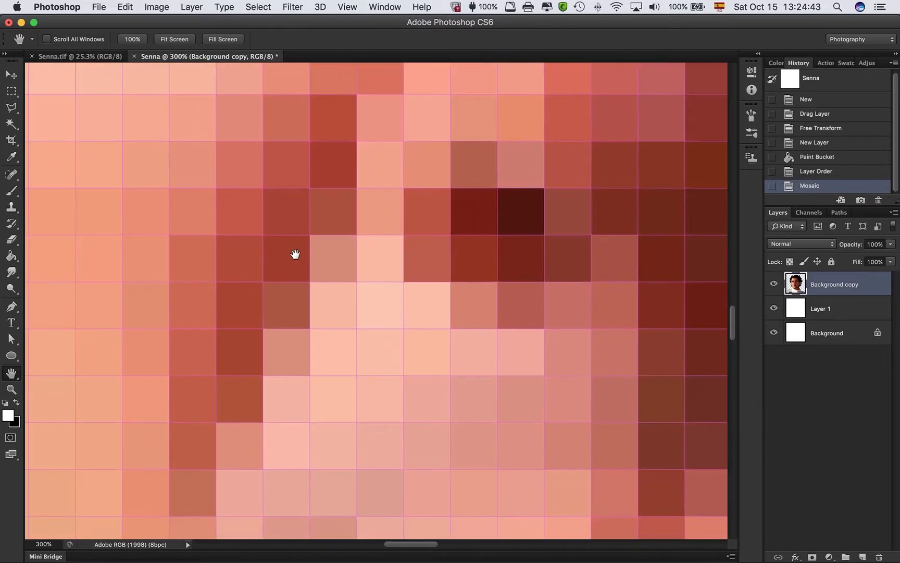
{"action": "scroll", "coordinate": [295, 254], "scroll_direction": "left", "scroll_amount": 10}
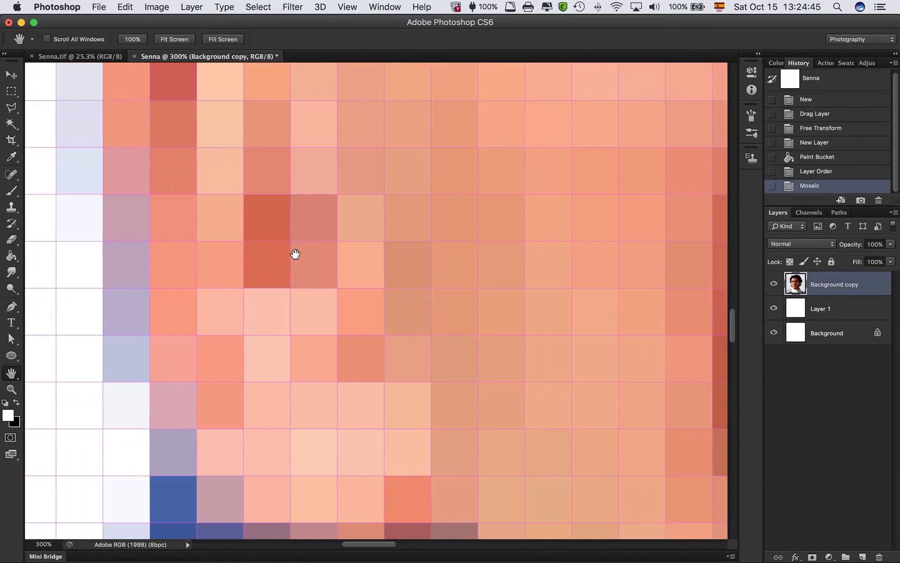
{"action": "scroll", "coordinate": [295, 253], "scroll_direction": "up", "scroll_amount": 10}
{"action": "scroll", "coordinate": [295, 254], "scroll_direction": "left", "scroll_amount": 5}
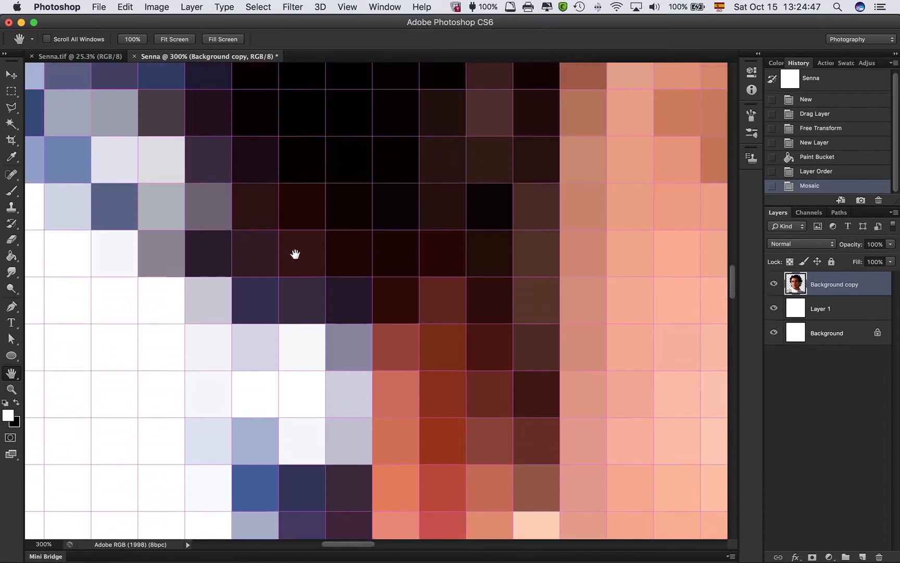
{"action": "scroll", "coordinate": [295, 254], "scroll_direction": "up", "scroll_amount": 10}
{"action": "scroll", "coordinate": [294, 254], "scroll_direction": "left", "scroll_amount": 5}
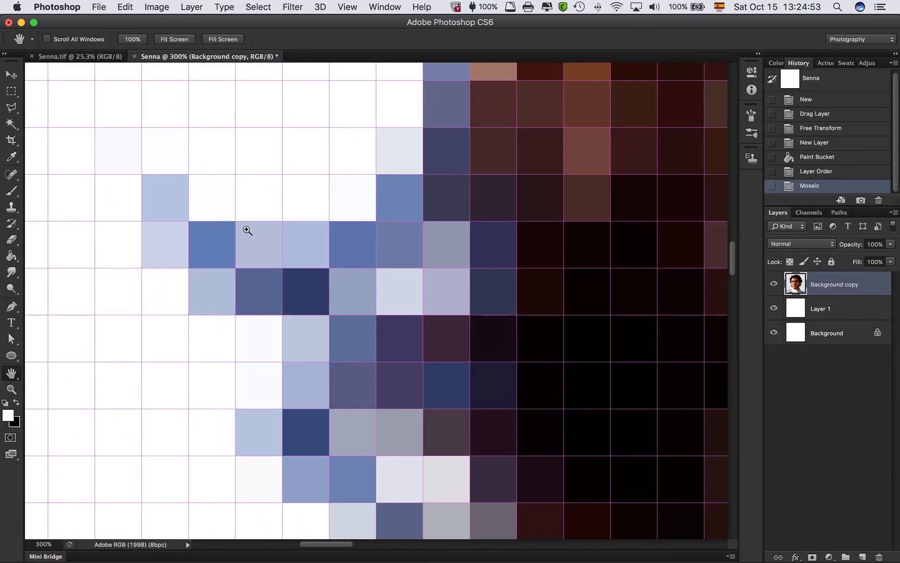
Examine the grid's alignment with the mosaic cells at 400% along the upper outline of the hair.
{"action": "key", "text": "super+equal"}
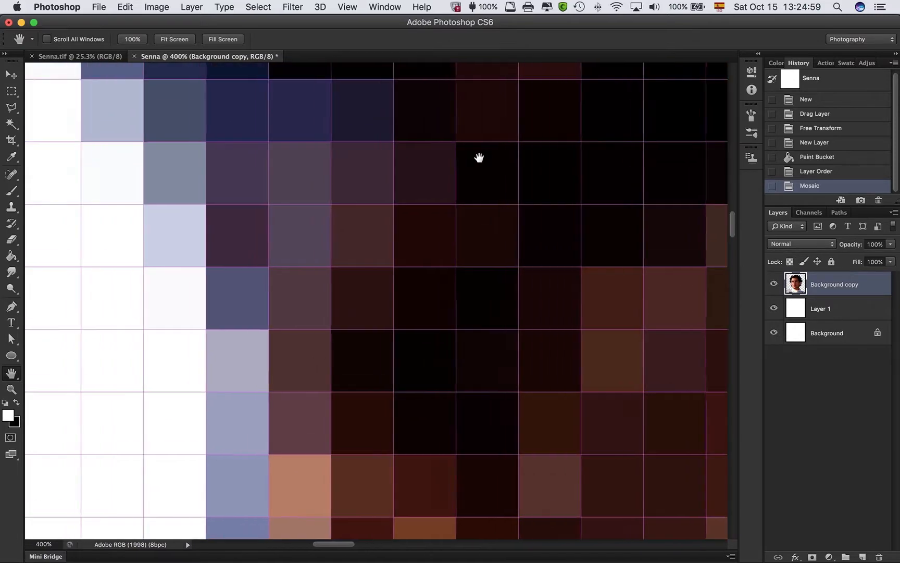
{"action": "scroll", "coordinate": [479, 157], "scroll_direction": "up", "scroll_amount": 5}
{"action": "scroll", "coordinate": [479, 157], "scroll_direction": "left", "scroll_amount": 5}
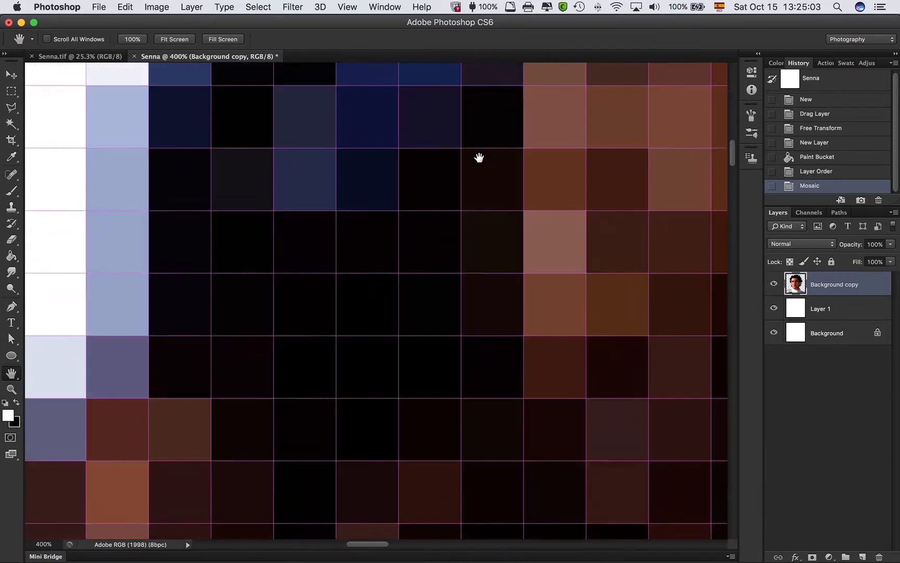
{"action": "scroll", "coordinate": [478, 158], "scroll_direction": "up", "scroll_amount": 10}
{"action": "scroll", "coordinate": [479, 158], "scroll_direction": "left", "scroll_amount": 5}
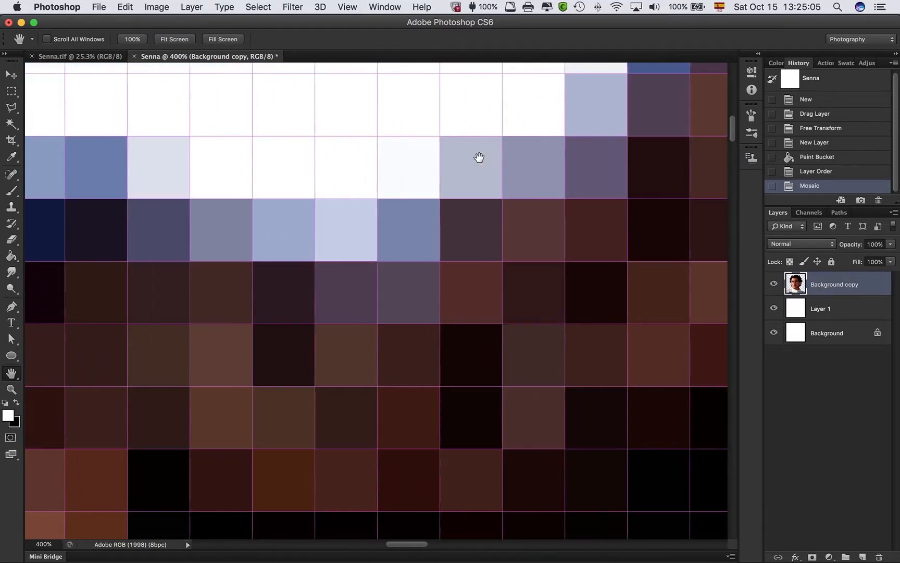
{"action": "scroll", "coordinate": [478, 157], "scroll_direction": "up", "scroll_amount": 8}
{"action": "scroll", "coordinate": [479, 157], "scroll_direction": "right", "scroll_amount": 4}
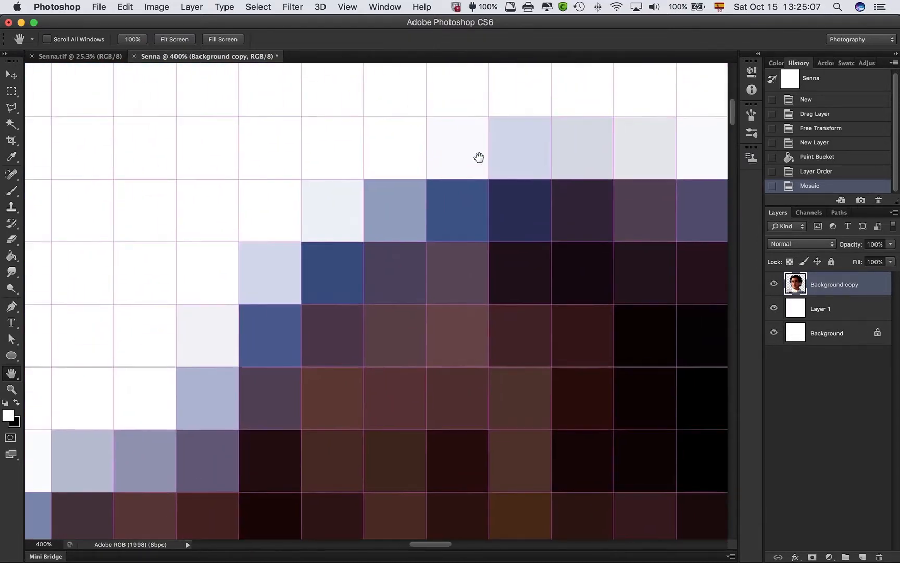
{"action": "scroll", "coordinate": [479, 157], "scroll_direction": "up", "scroll_amount": 5}
{"action": "scroll", "coordinate": [479, 157], "scroll_direction": "right", "scroll_amount": 8}
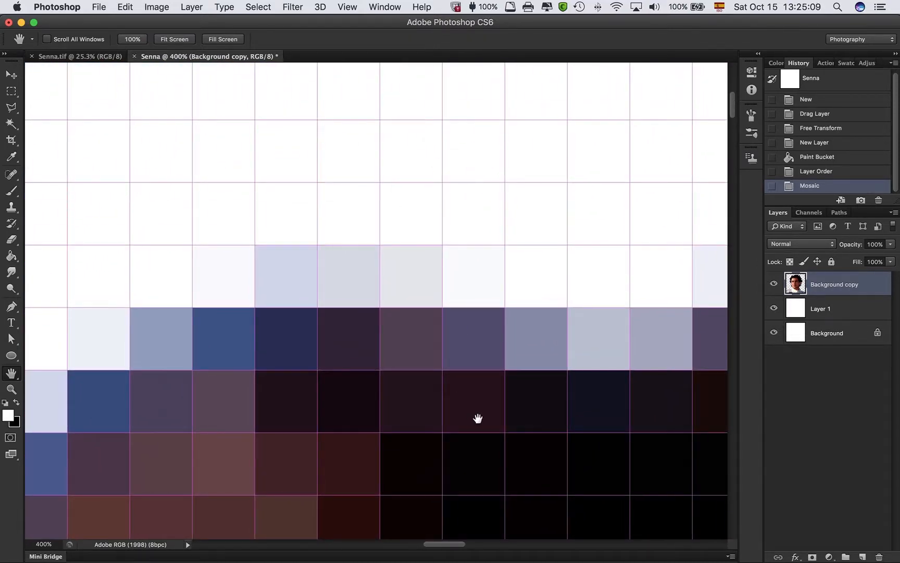
{"action": "left_click_drag", "start_coordinate": [476, 418], "coordinate": [299, 291]}
{"action": "left_click_drag", "start_coordinate": [526, 322], "coordinate": [237, 322]}
{"action": "scroll", "coordinate": [526, 323], "scroll_direction": "right", "scroll_amount": 8}
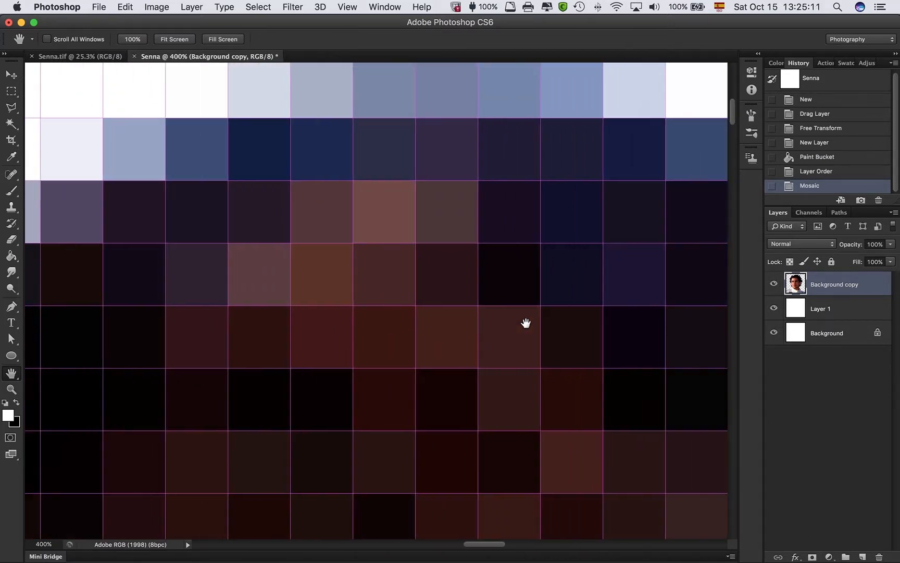
{"action": "scroll", "coordinate": [526, 323], "scroll_direction": "down", "scroll_amount": 5}
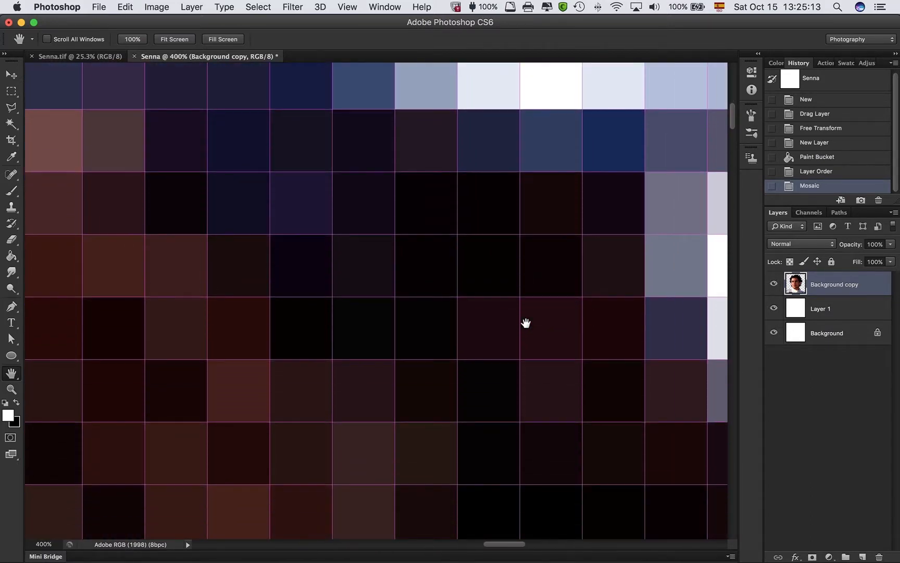
{"action": "scroll", "coordinate": [526, 323], "scroll_direction": "right", "scroll_amount": 5}
{"action": "scroll", "coordinate": [527, 323], "scroll_direction": "down", "scroll_amount": 3}
{"action": "scroll", "coordinate": [526, 323], "scroll_direction": "right", "scroll_amount": 1}
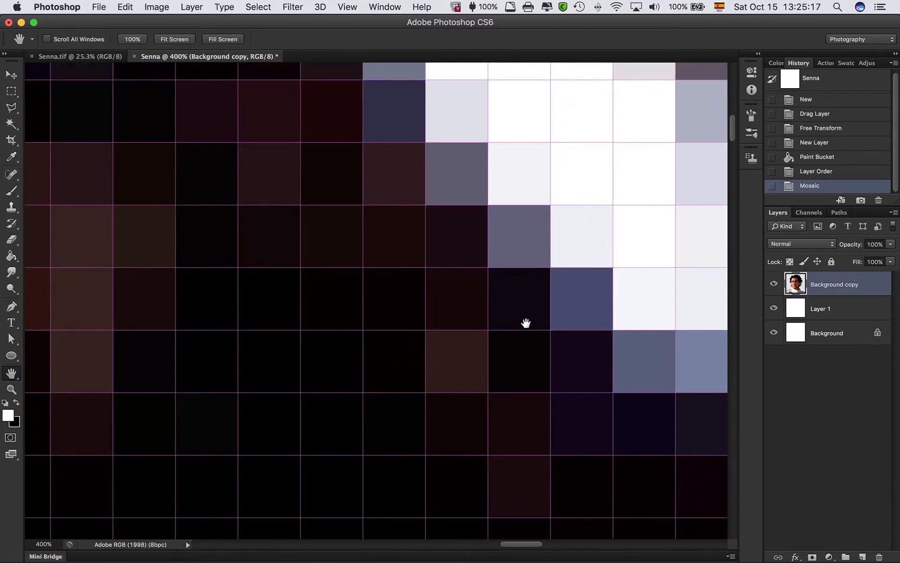
{"action": "scroll", "coordinate": [526, 323], "scroll_direction": "down", "scroll_amount": 1}
{"action": "scroll", "coordinate": [526, 323], "scroll_direction": "right", "scroll_amount": 1}
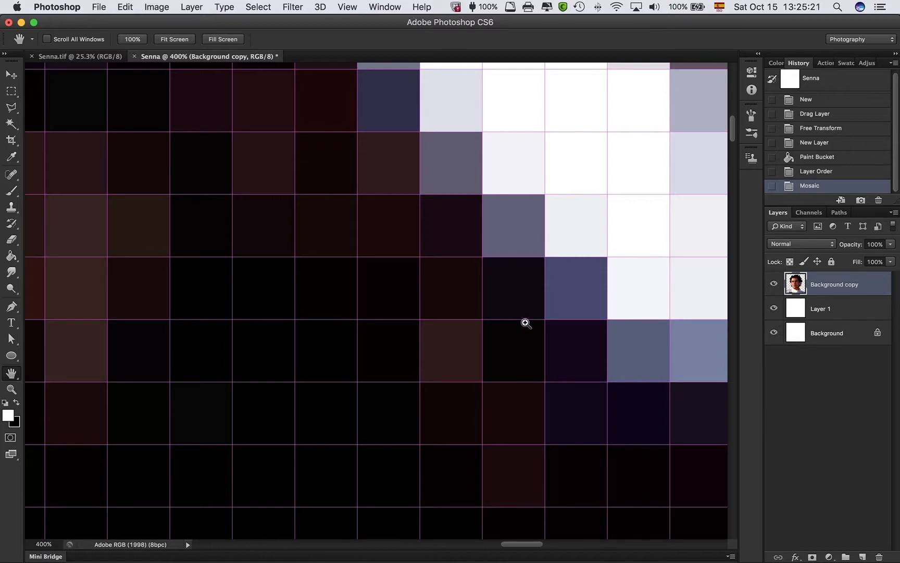
Fit the whole portrait on screen and hide the grid.
{"action": "key", "text": "super+0"}
{"action": "left_click", "coordinate": [347, 7]}
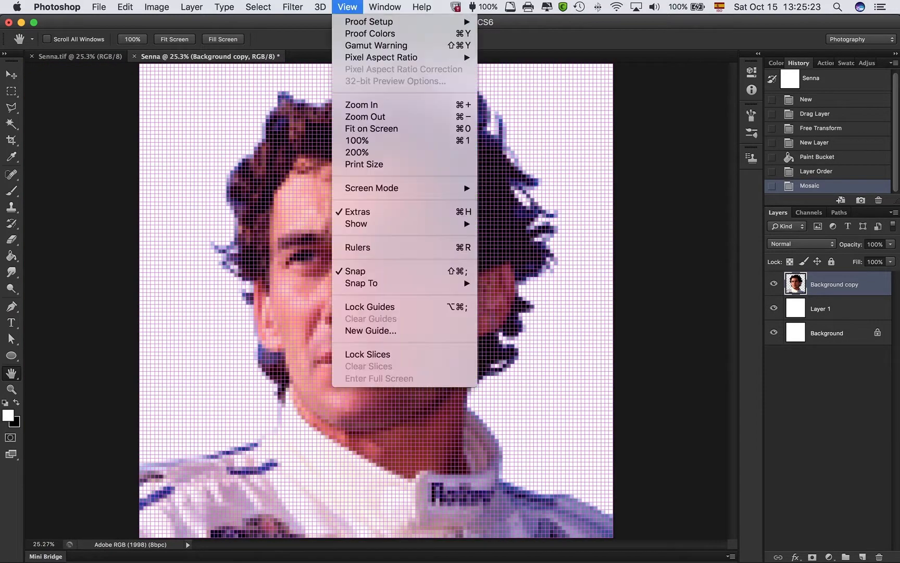
{"action": "mouse_move", "coordinate": [422, 224]}
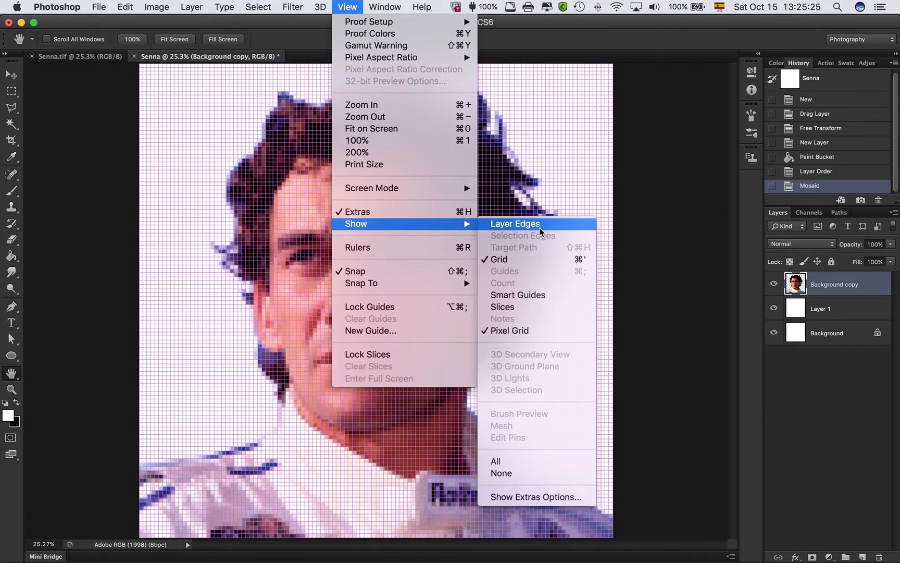
{"action": "left_click", "coordinate": [513, 260]}
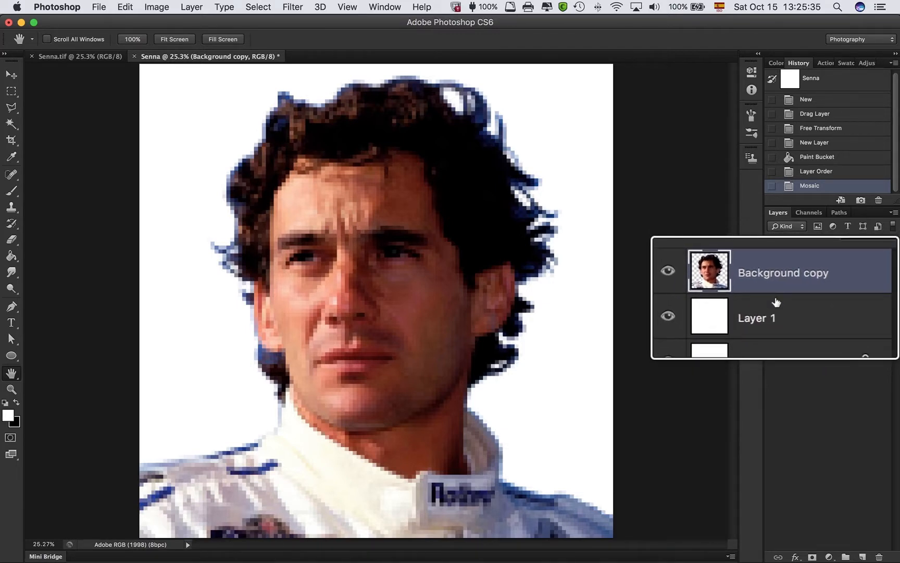
Merge the Background copy portrait layer with the white Layer 1 beneath it.
{"action": "left_click", "coordinate": [777, 308], "text": "shift"}
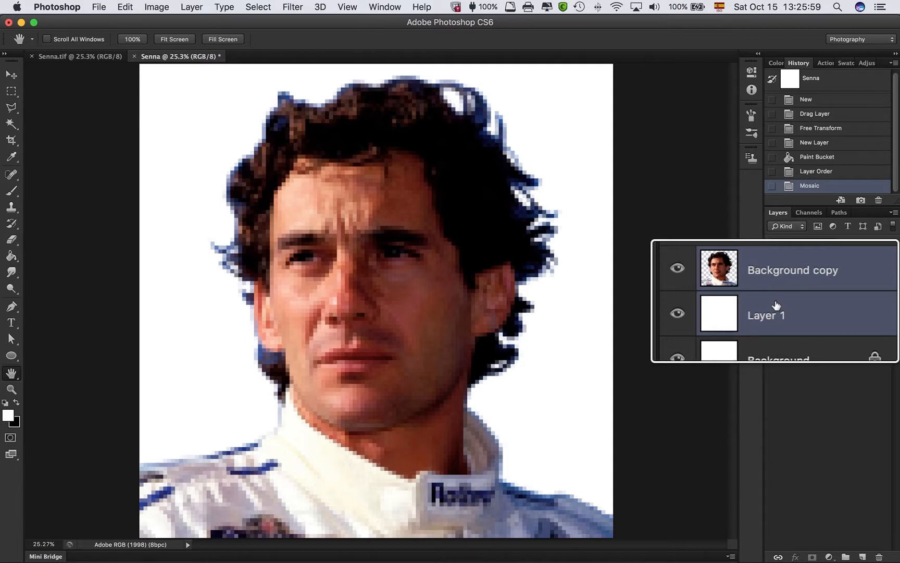
{"action": "key", "text": "super+e"}
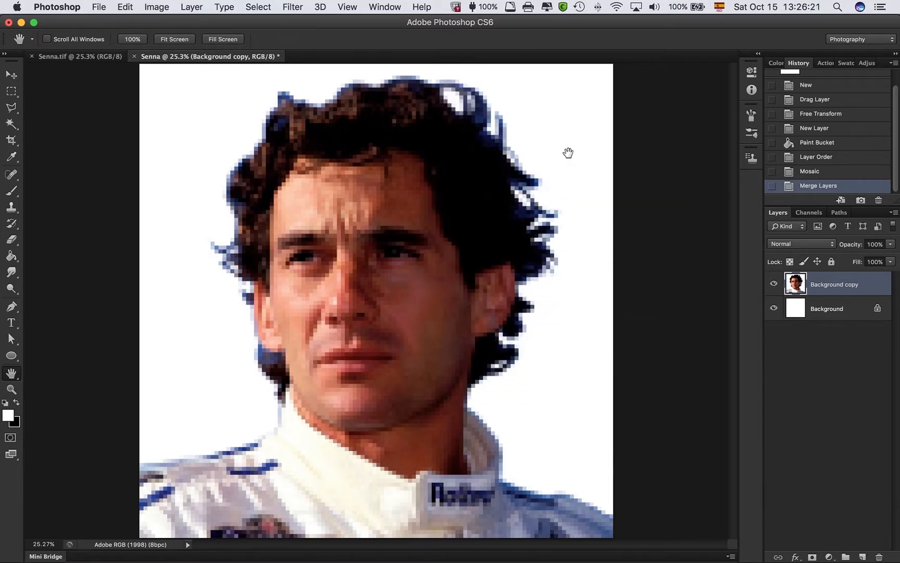
{"action": "left_click", "coordinate": [835, 375]}
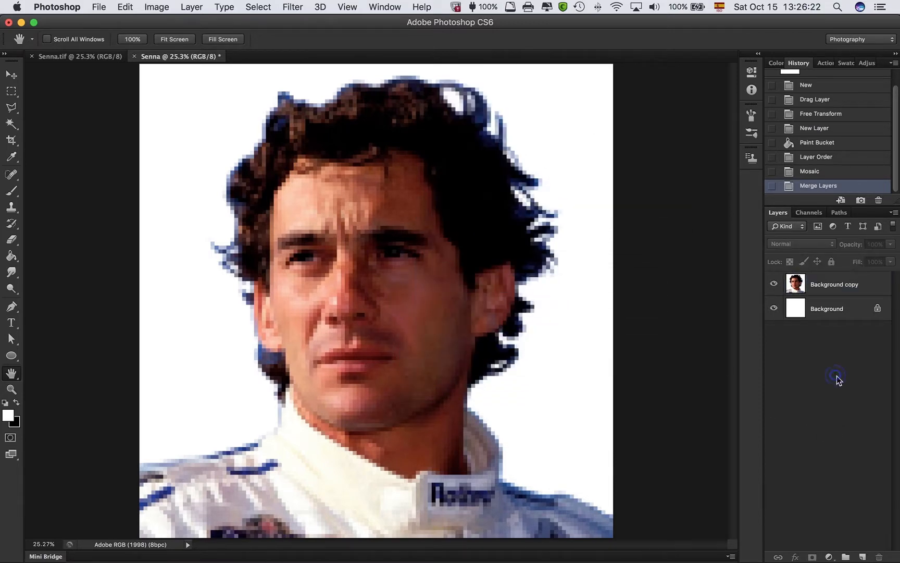
Add a Threshold adjustment layer above the Background copy layer and set its threshold level to 255.
{"action": "left_click", "coordinate": [869, 288]}
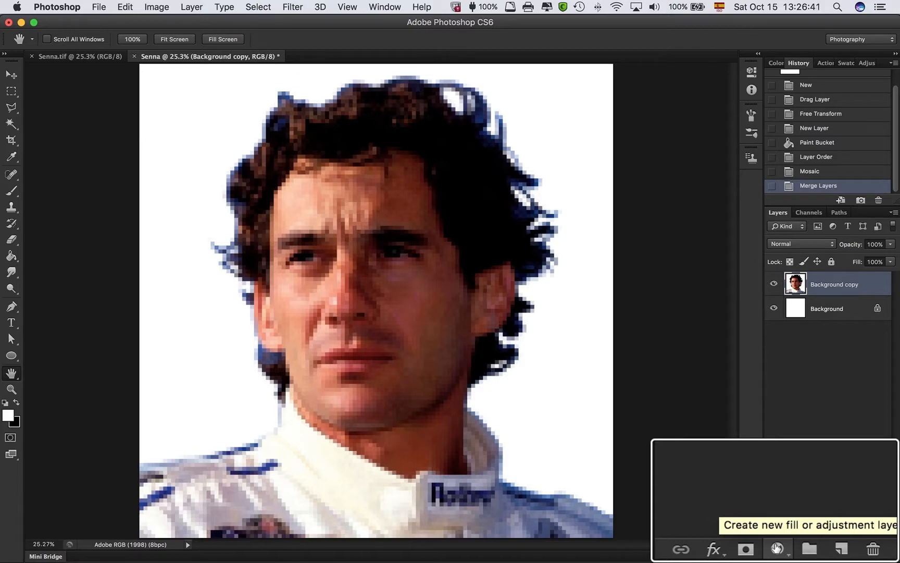
{"action": "left_click", "coordinate": [847, 555]}
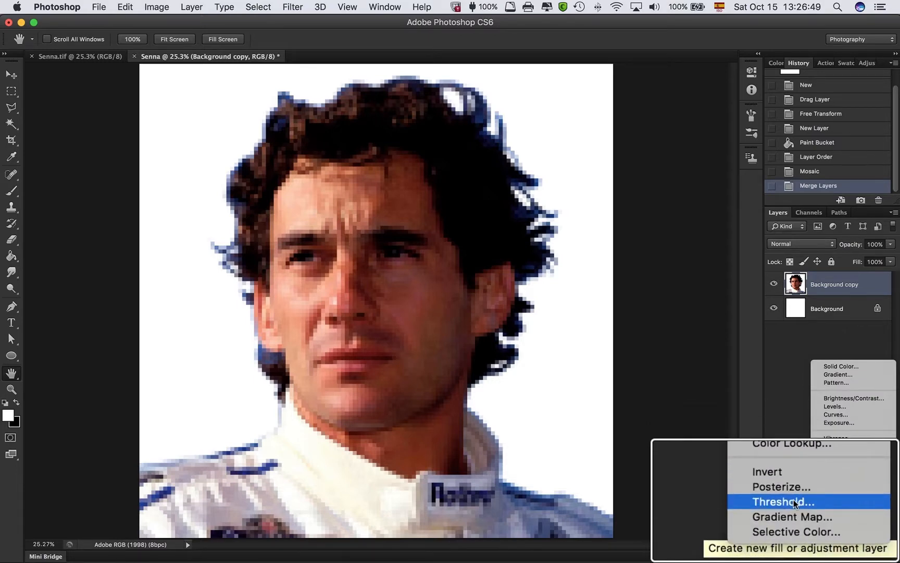
{"action": "left_click", "coordinate": [873, 519]}
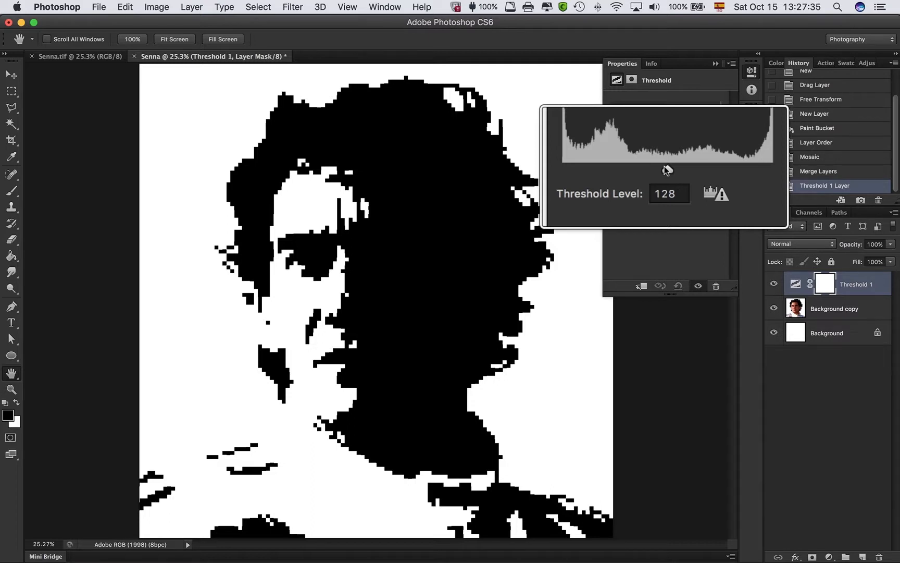
{"action": "left_click_drag", "start_coordinate": [667, 169], "coordinate": [635, 171]}
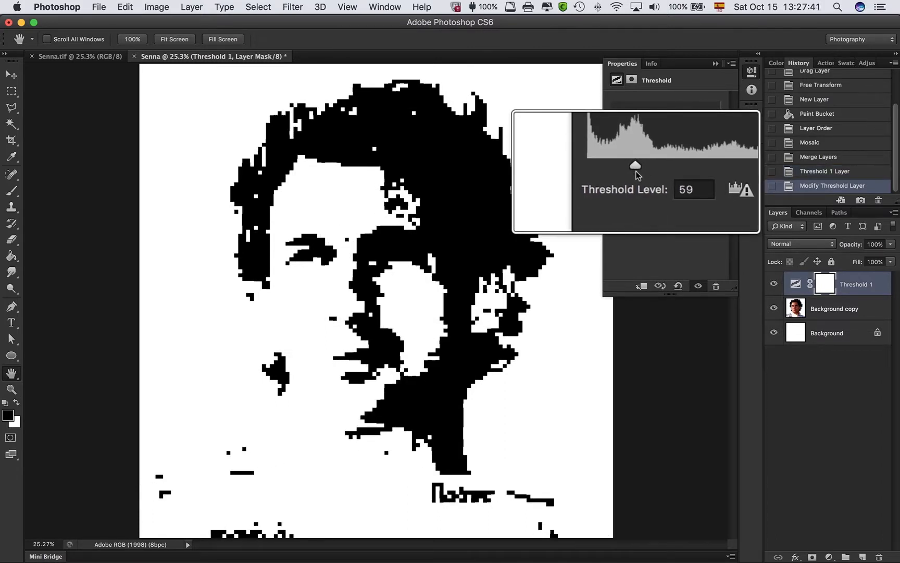
{"action": "left_click_drag", "start_coordinate": [635, 168], "coordinate": [690, 165]}
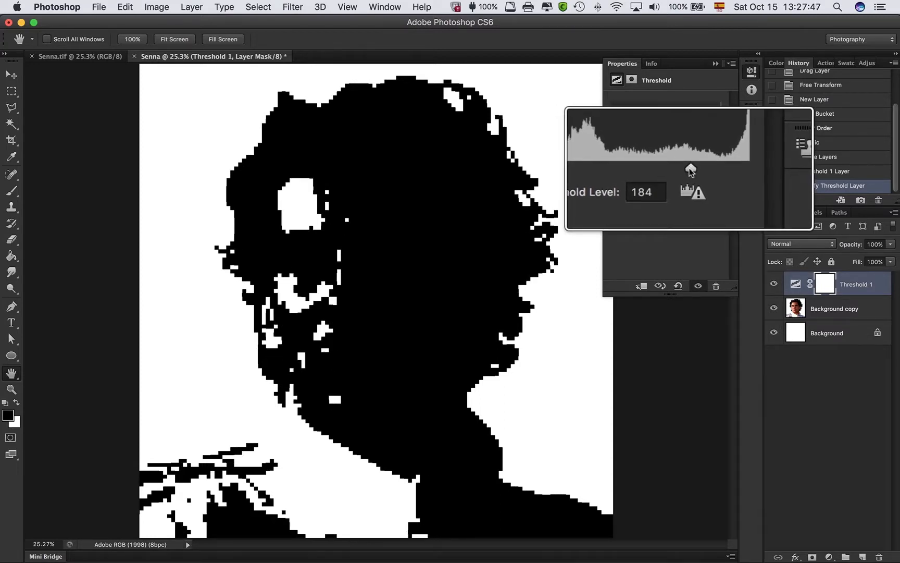
{"action": "left_click_drag", "start_coordinate": [690, 168], "coordinate": [670, 169]}
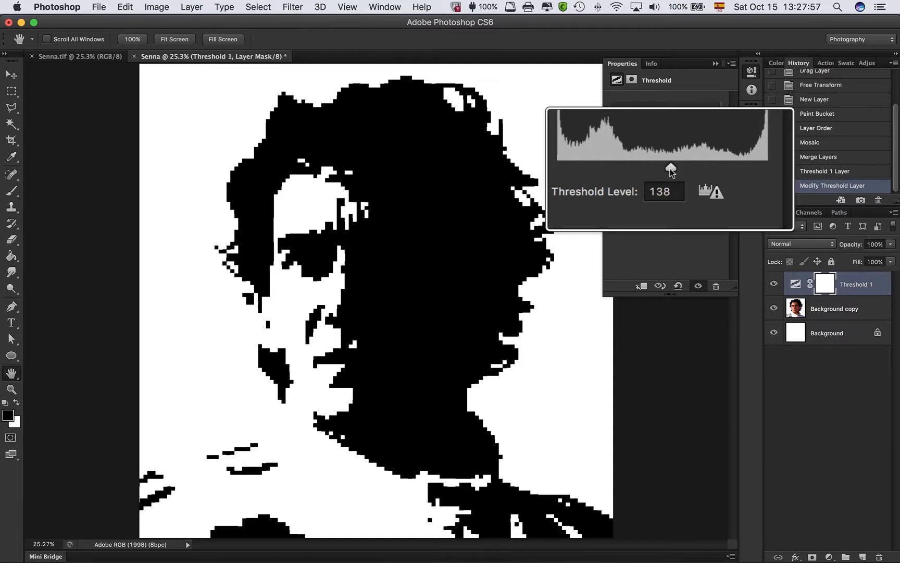
{"action": "left_click_drag", "start_coordinate": [670, 168], "coordinate": [722, 169]}
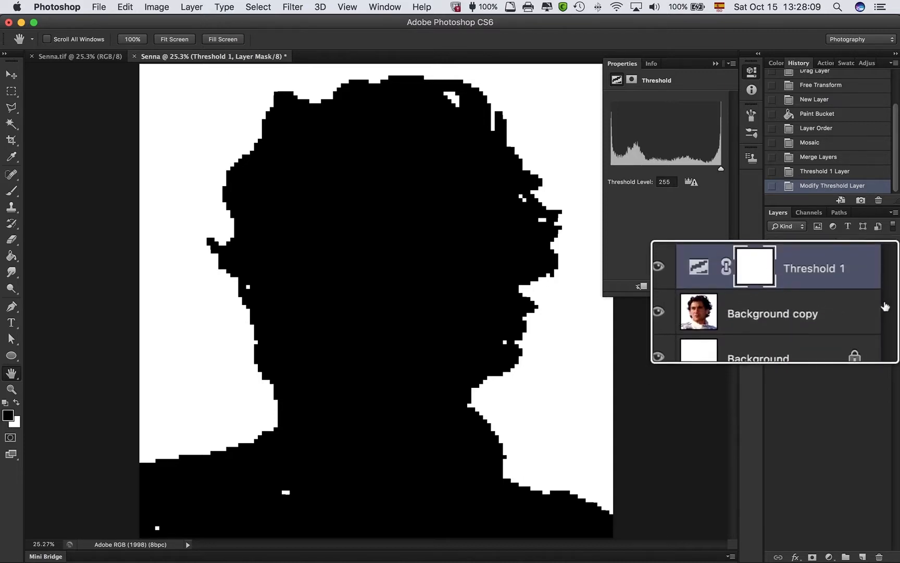
Group the Threshold 1 and Background copy layers, and name the group 1.
{"action": "left_click", "coordinate": [826, 309], "text": "shift"}
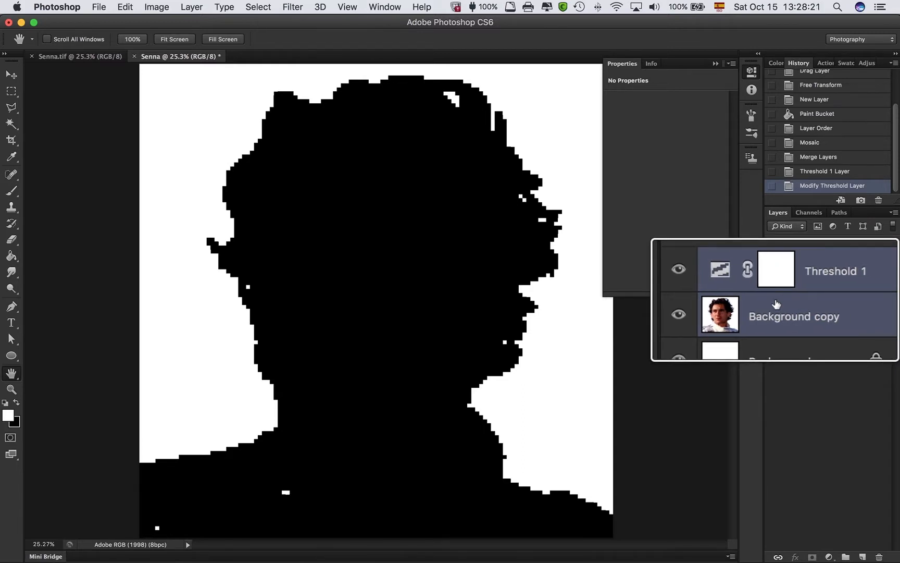
{"action": "key", "text": "super+g"}
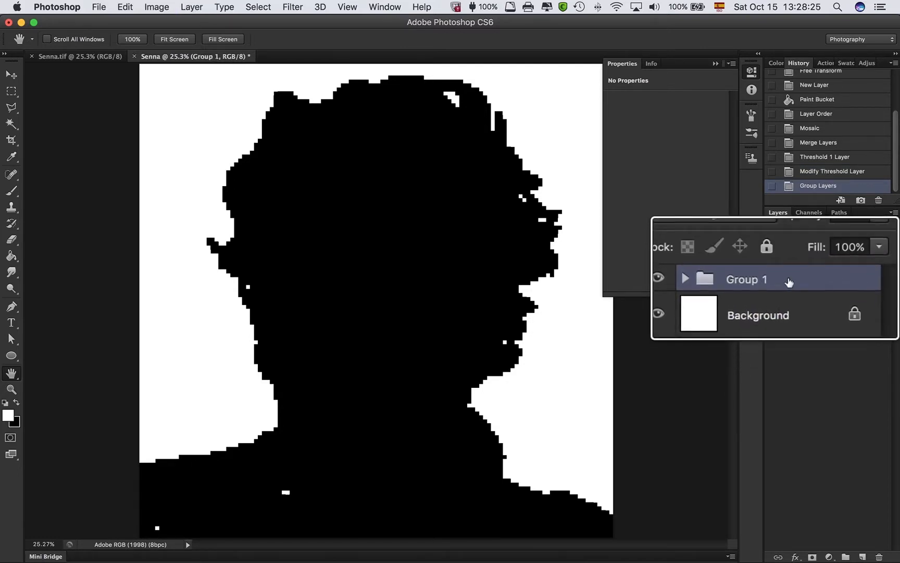
{"action": "double_click", "coordinate": [750, 279]}
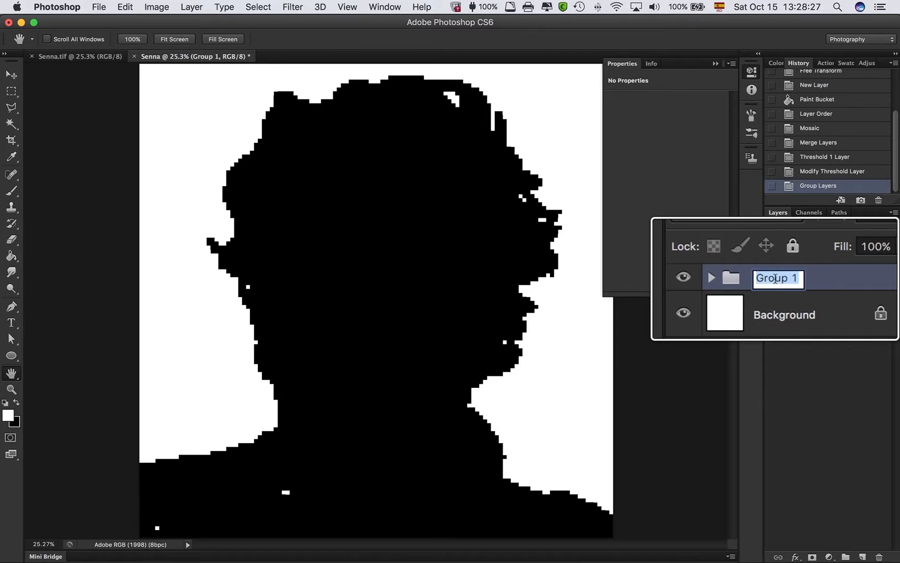
{"action": "type", "text": "1"}
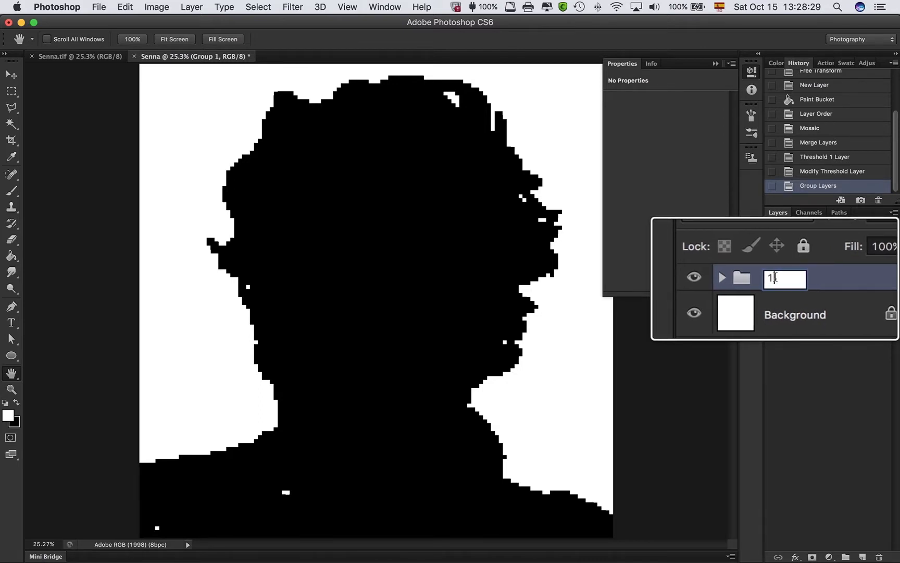
{"action": "key", "text": "Return"}
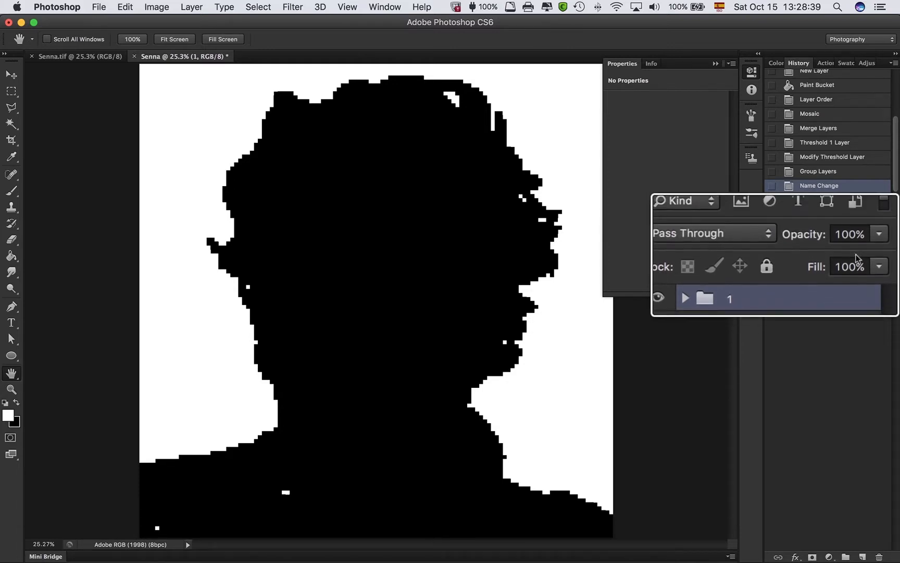
Set the opacity of group 1 to 20%.
{"action": "left_click", "coordinate": [810, 248]}
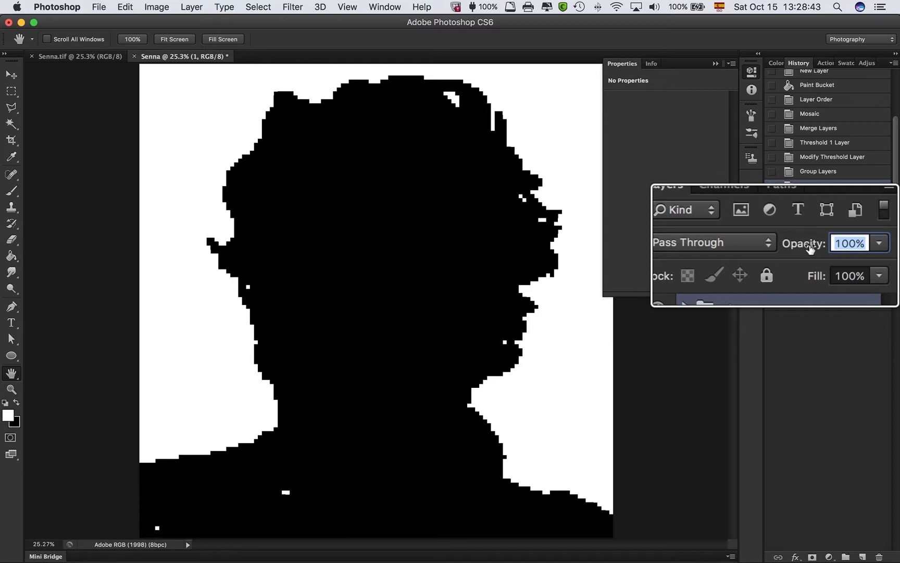
{"action": "type", "text": "20"}
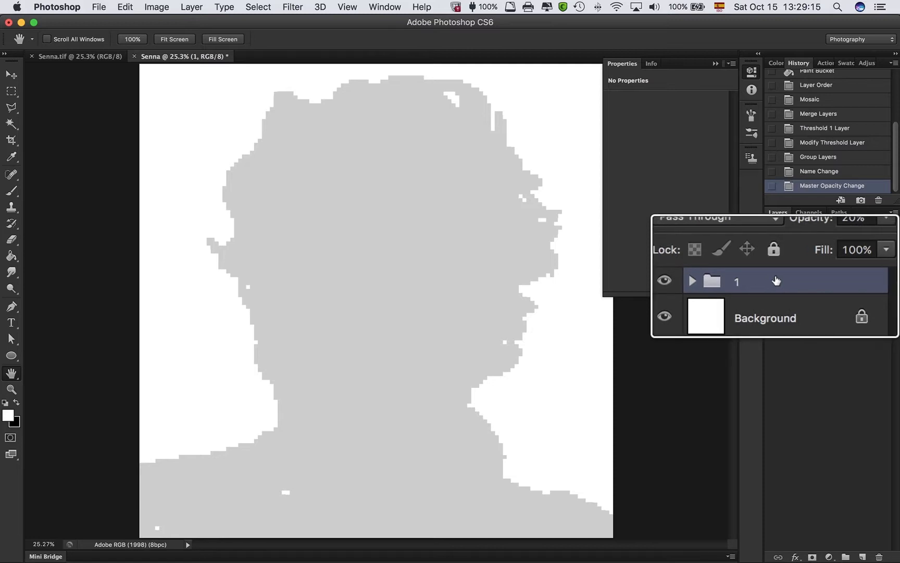
{"action": "left_click_drag", "start_coordinate": [833, 278], "coordinate": [830, 547]}
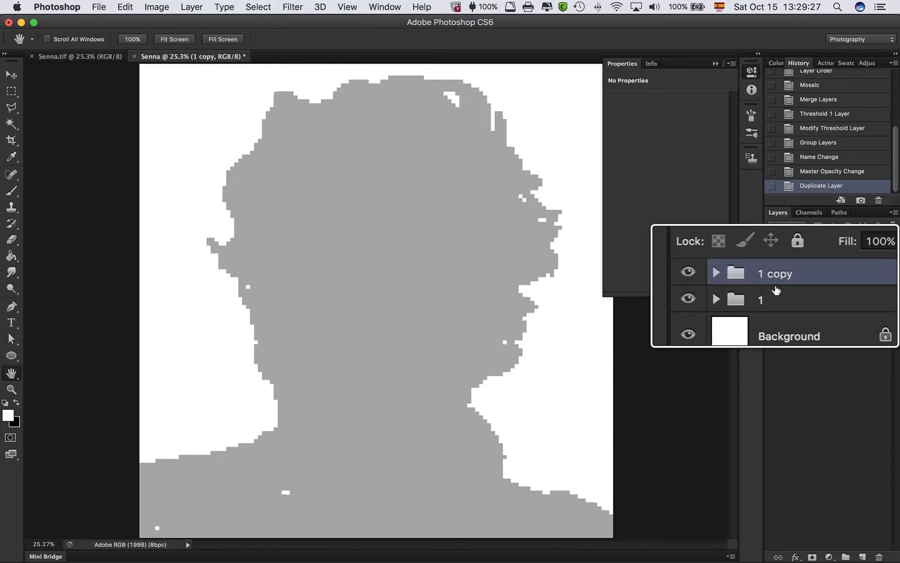
{"action": "key", "text": "super+z"}
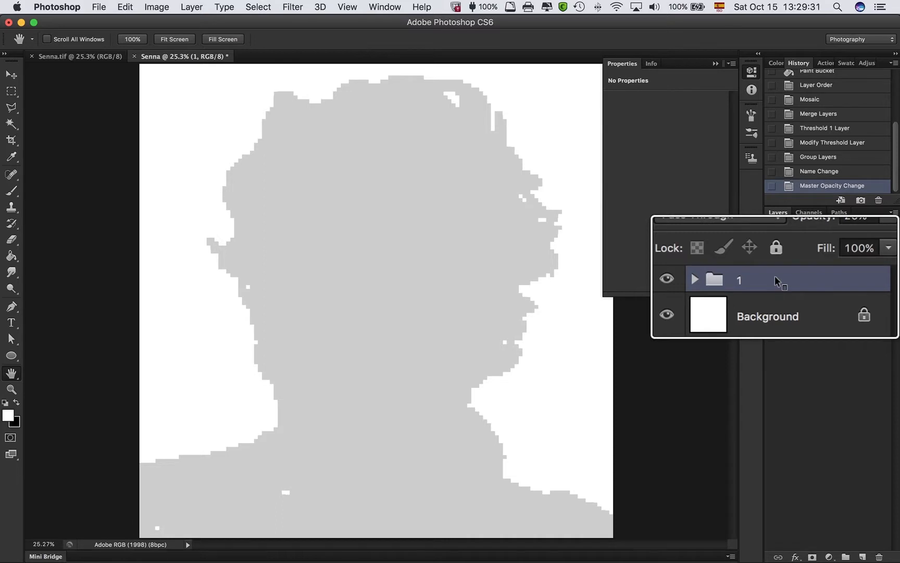
{"action": "right_click", "coordinate": [774, 276]}
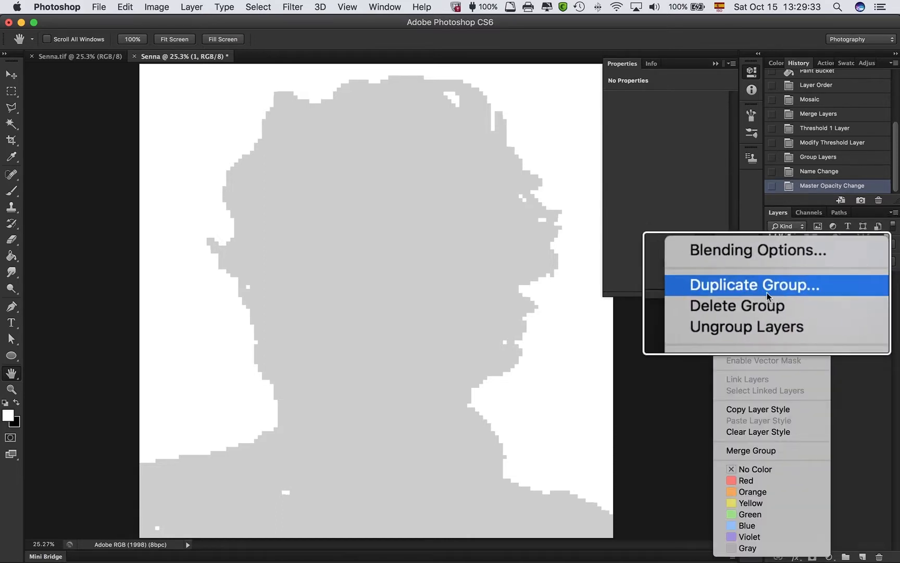
{"action": "left_click", "coordinate": [767, 293]}
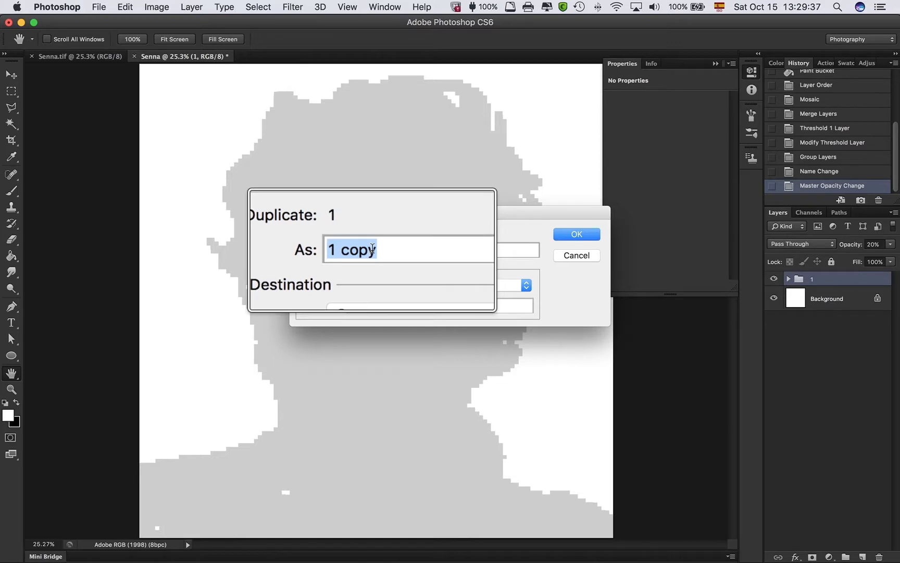
{"action": "type", "text": "2"}
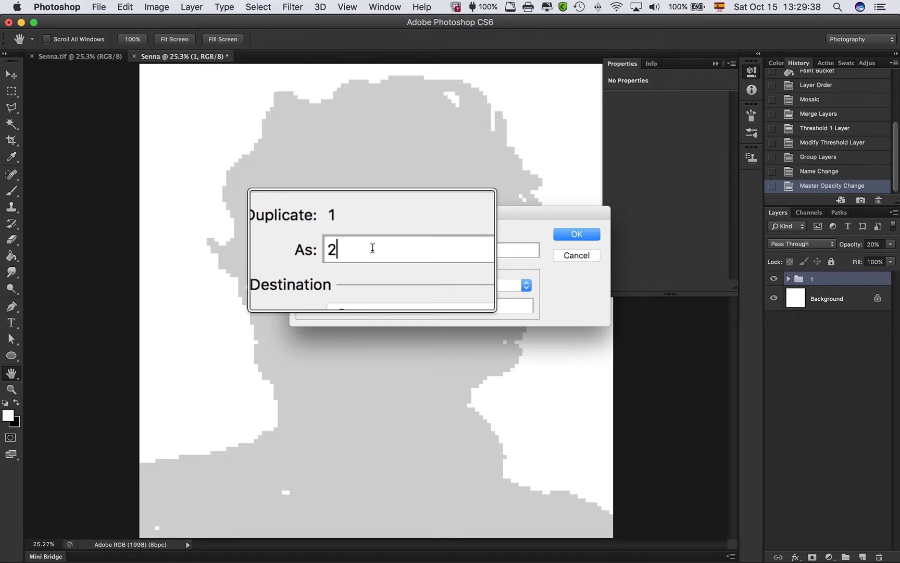
{"action": "left_click", "coordinate": [567, 233]}
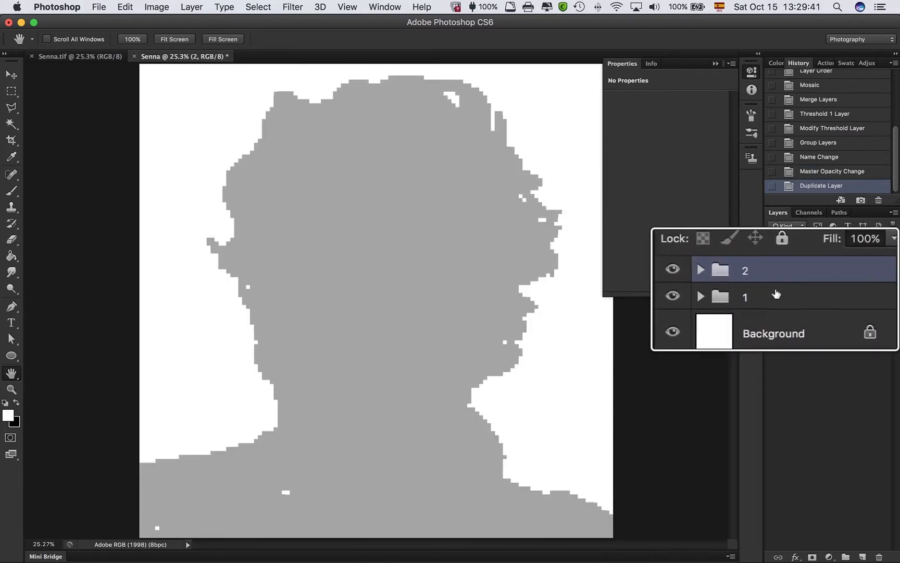
{"action": "left_click", "coordinate": [776, 294]}
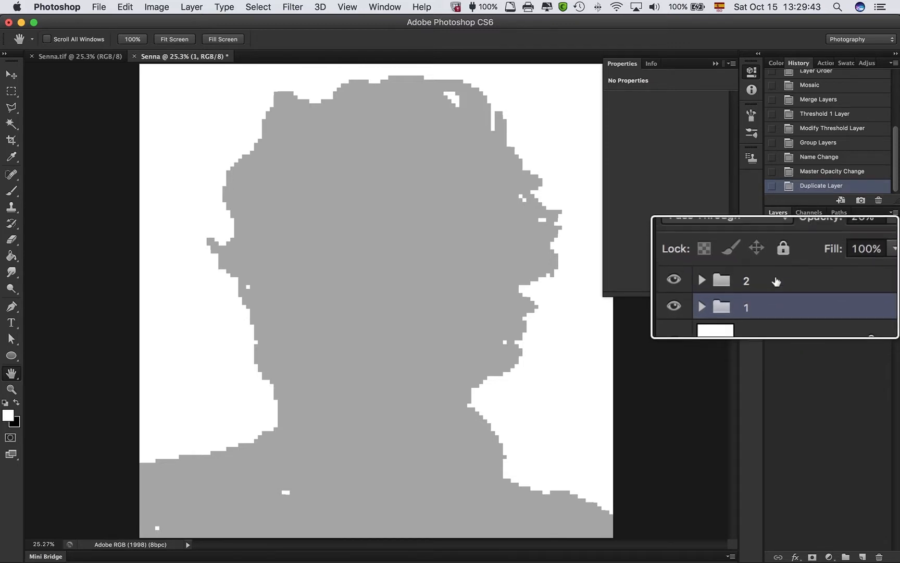
{"action": "left_click", "coordinate": [776, 281]}
{"action": "left_click", "coordinate": [777, 294]}
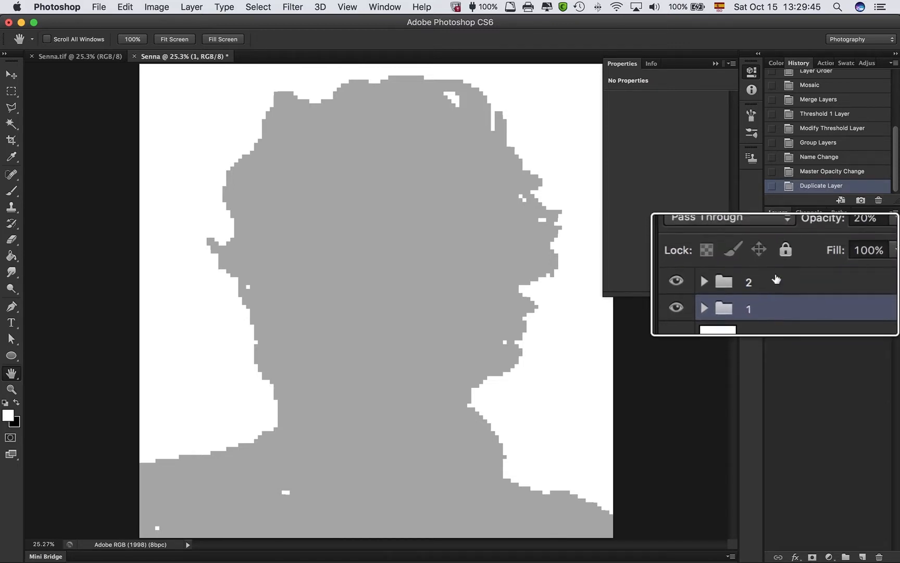
{"action": "left_click", "coordinate": [776, 280]}
{"action": "key", "text": "super+z"}
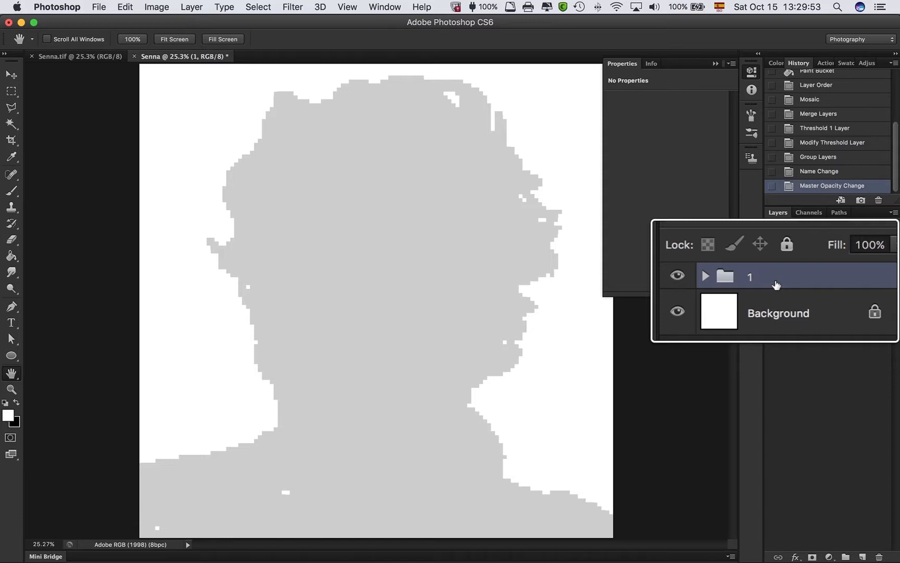
Duplicate group 1 and rename the copy 2.
{"action": "key", "text": "super+j"}
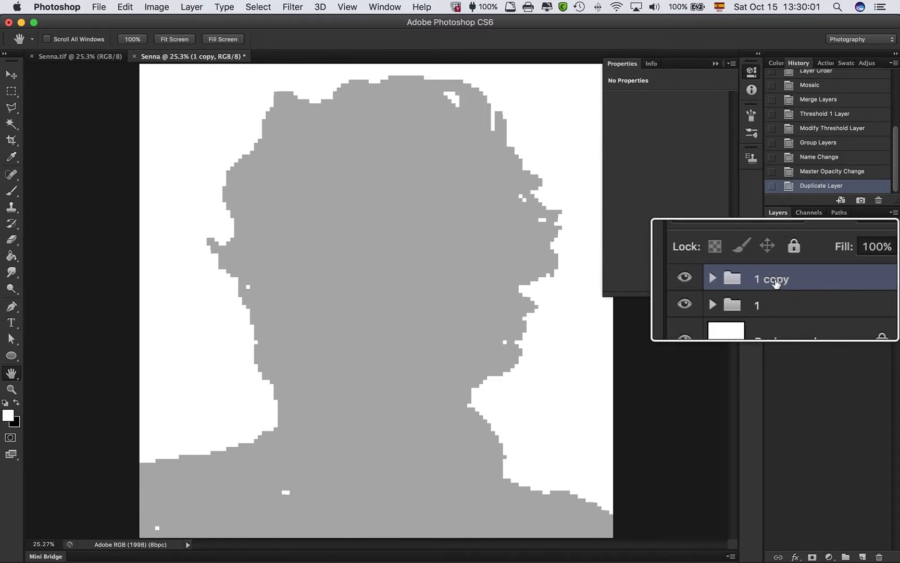
{"action": "double_click", "coordinate": [776, 280]}
{"action": "type", "text": "2"}
{"action": "key", "text": "Return"}
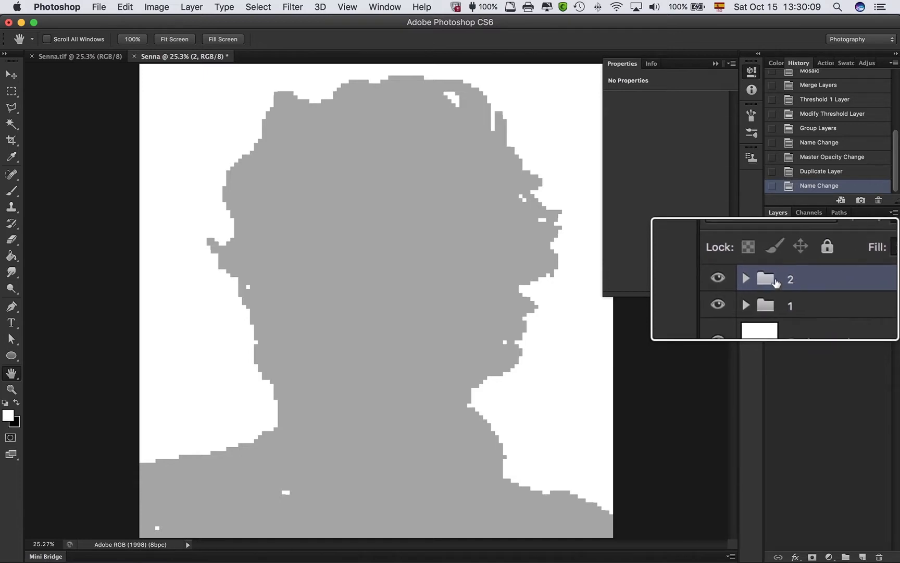
Set the Threshold adjustment level inside group 2 to 220 and collapse the group.
{"action": "left_click", "coordinate": [774, 281]}
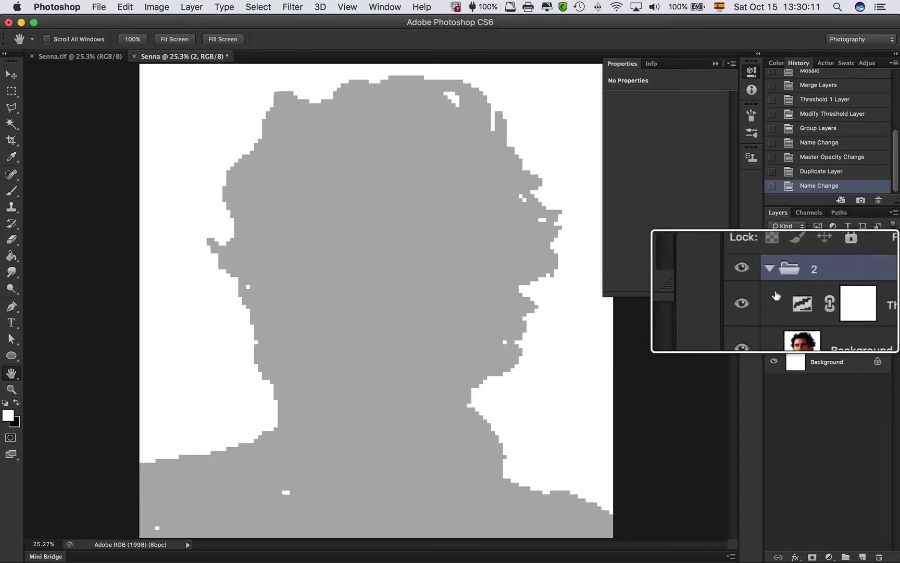
{"action": "left_click", "coordinate": [866, 298]}
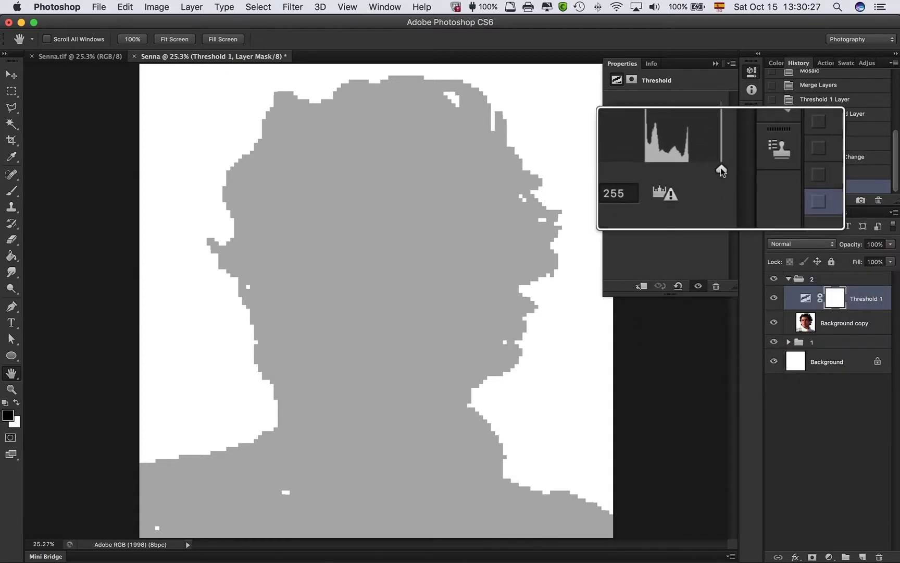
{"action": "left_click_drag", "start_coordinate": [720, 167], "coordinate": [706, 172]}
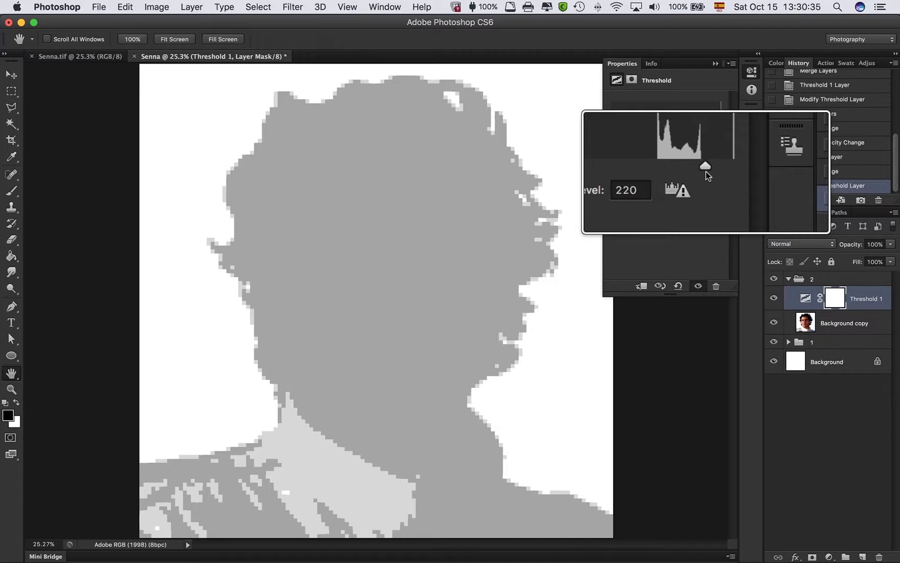
{"action": "left_click", "coordinate": [339, 413]}
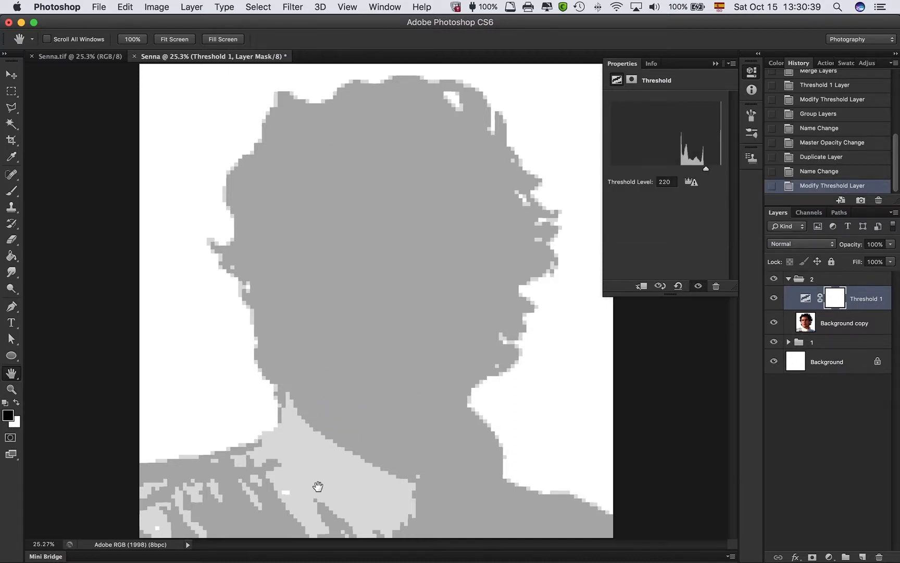
{"action": "left_click", "coordinate": [789, 279]}
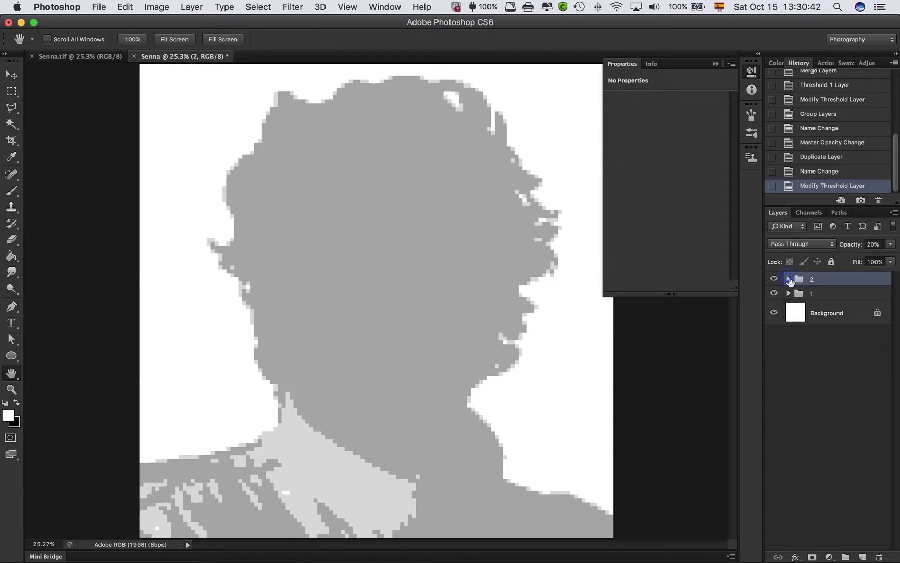
{"action": "left_click", "coordinate": [821, 293]}
{"action": "left_click", "coordinate": [824, 278]}
{"action": "left_click", "coordinate": [826, 293]}
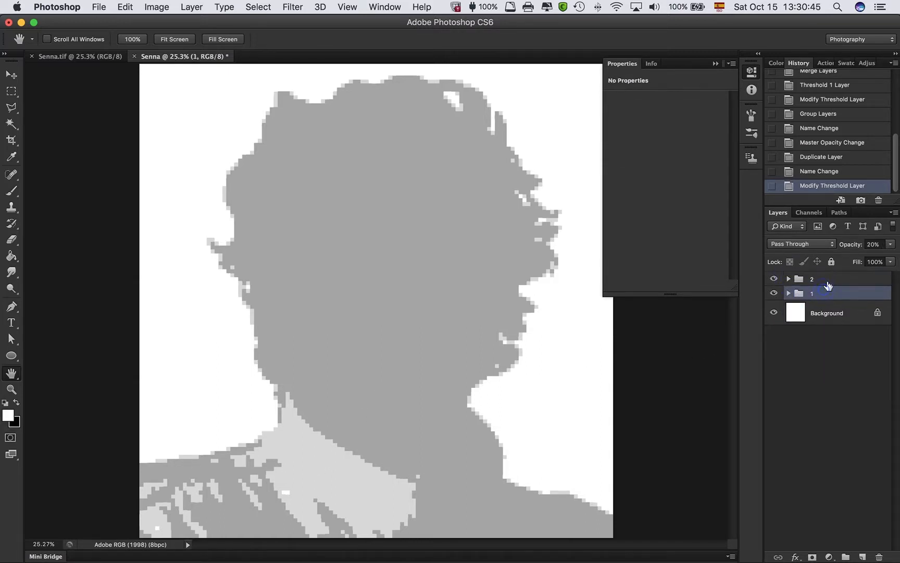
{"action": "left_click", "coordinate": [826, 278]}
{"action": "left_click", "coordinate": [828, 293]}
Duplicate layer group 2 and rename the copy 3.
{"action": "left_click", "coordinate": [828, 280]}
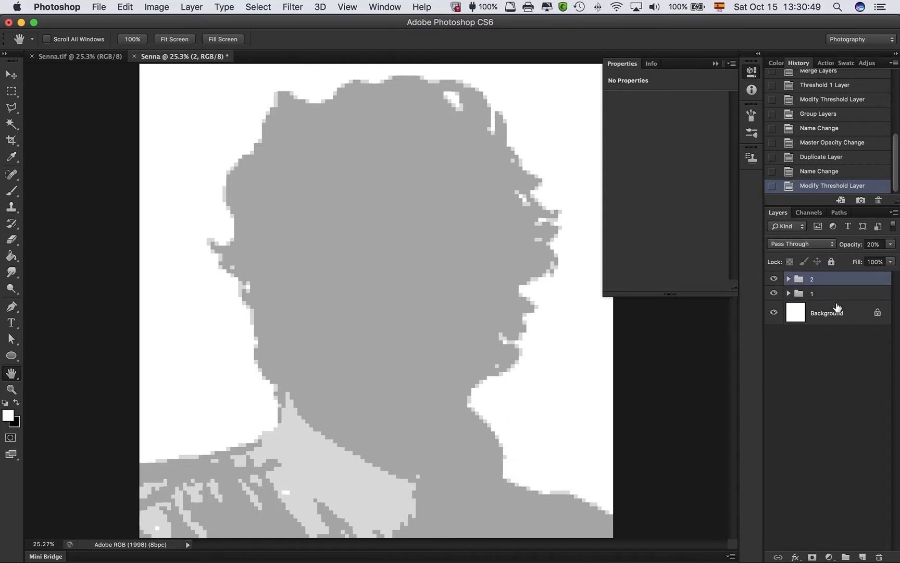
{"action": "key", "text": "super+j"}
{"action": "double_click", "coordinate": [826, 279]}
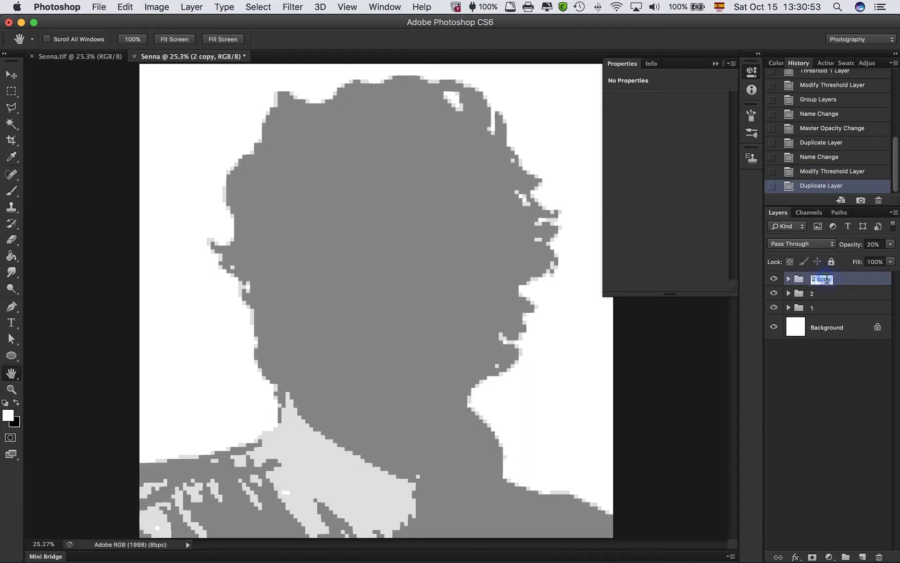
{"action": "type", "text": "3"}
{"action": "key", "text": "Return"}
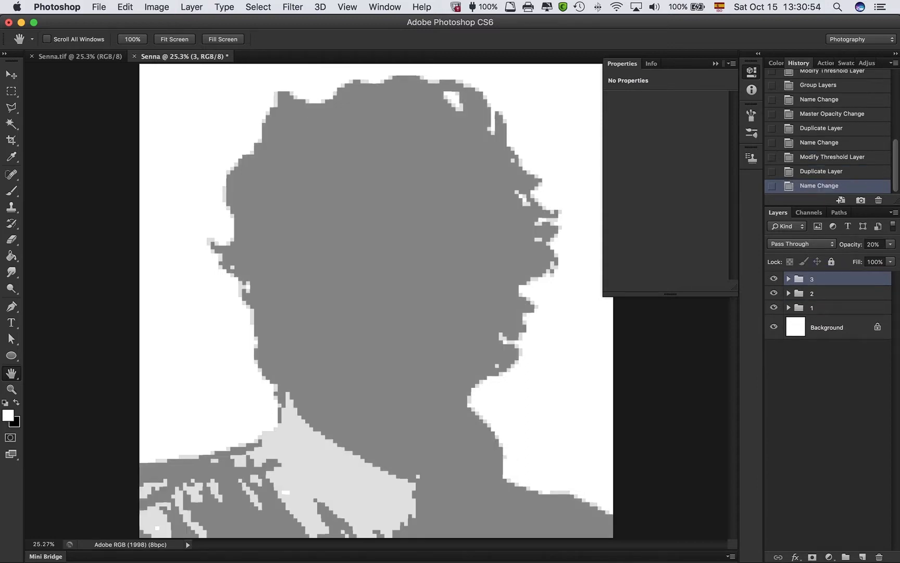
Lower the Threshold adjustment level inside group 3 to 171 and collapse the group.
{"action": "left_click", "coordinate": [789, 278]}
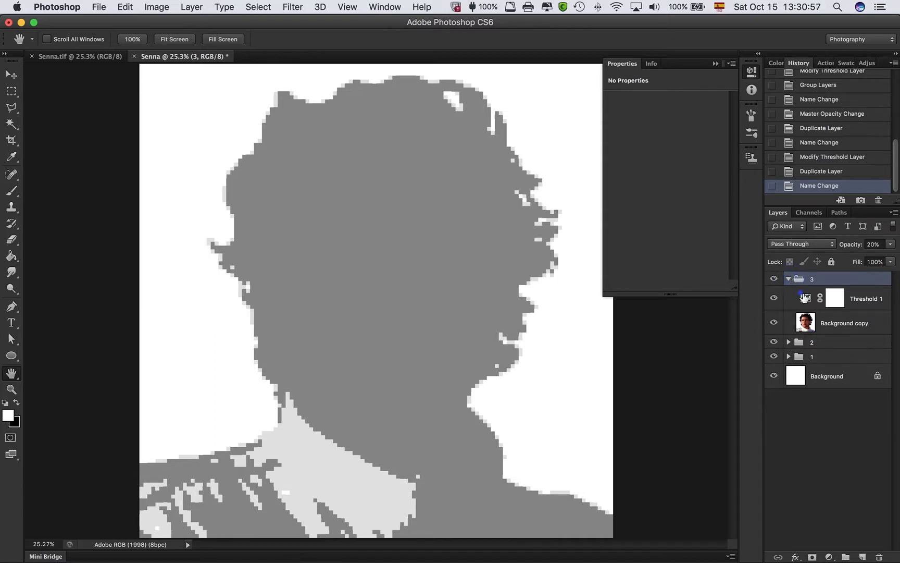
{"action": "left_click", "coordinate": [805, 298]}
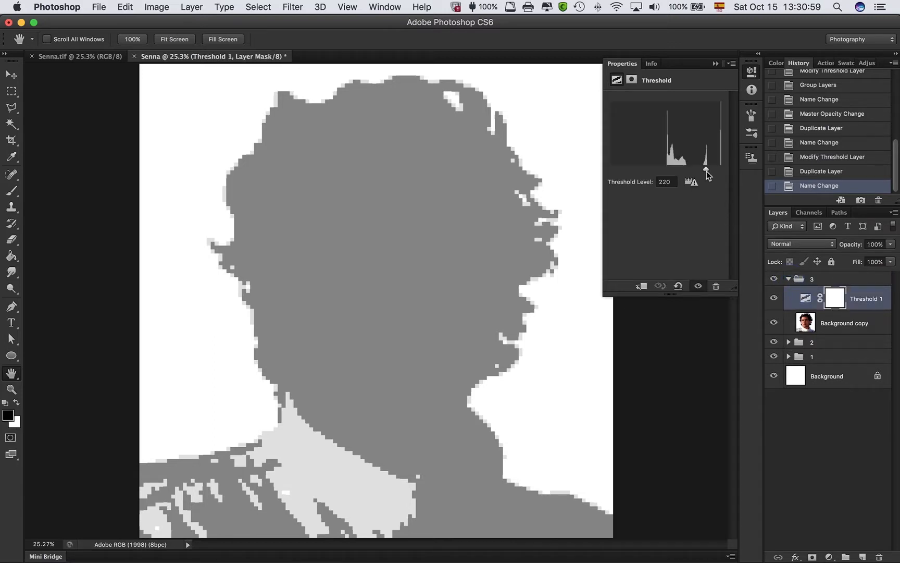
{"action": "left_click_drag", "start_coordinate": [707, 170], "coordinate": [686, 176]}
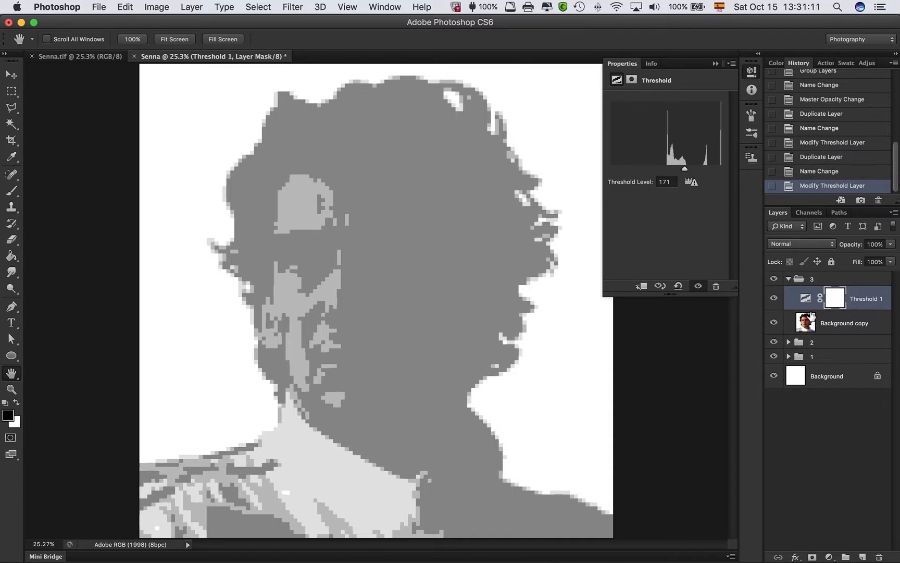
{"action": "left_click", "coordinate": [789, 280]}
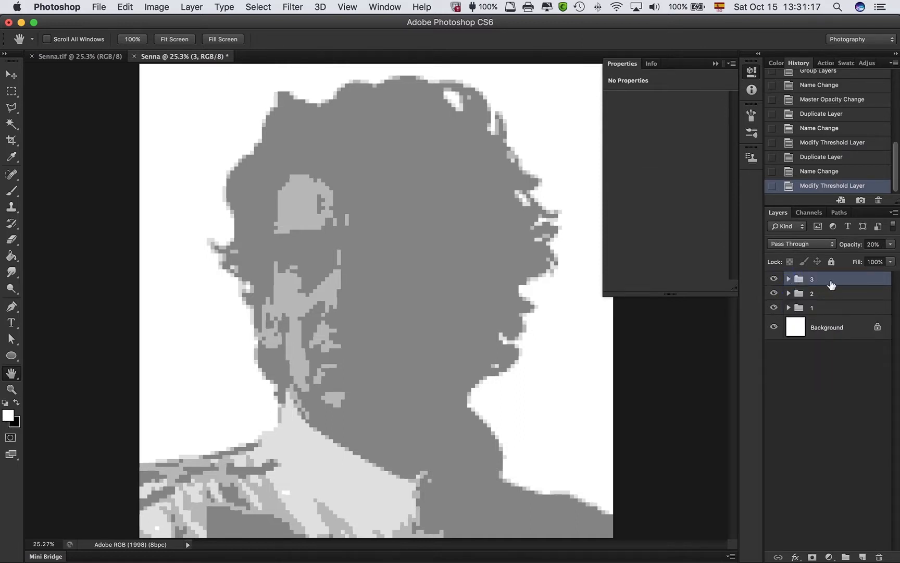
{"action": "left_click", "coordinate": [789, 280]}
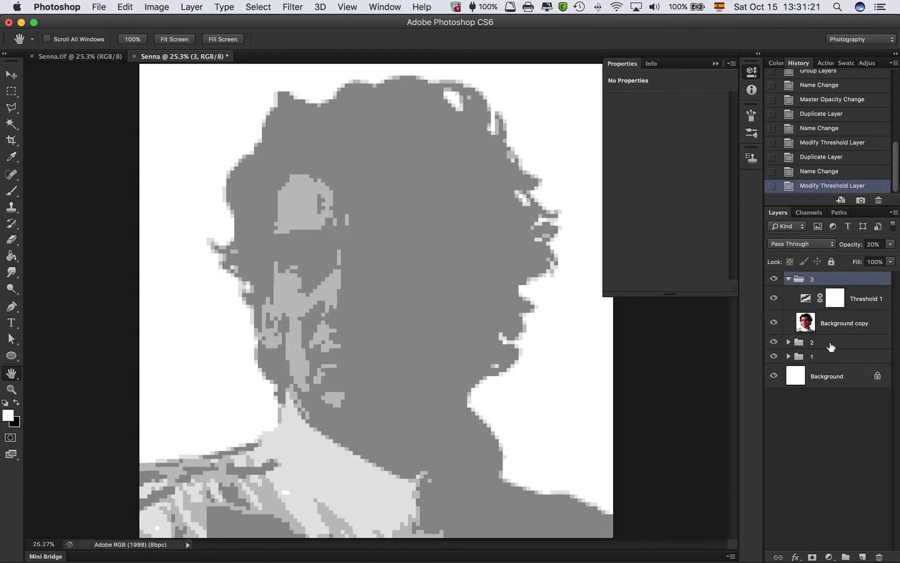
{"action": "left_click", "coordinate": [865, 299]}
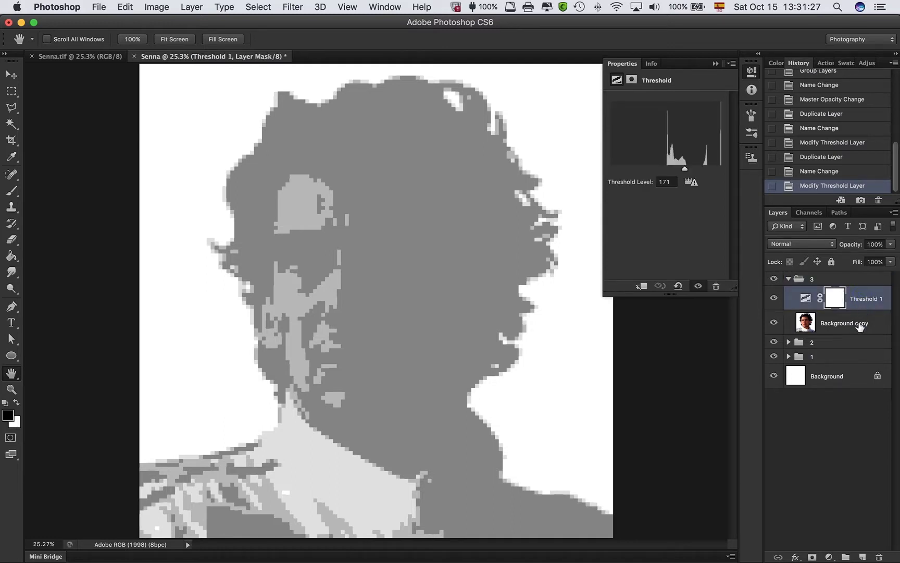
{"action": "left_click", "coordinate": [859, 324]}
{"action": "left_click", "coordinate": [862, 305]}
{"action": "left_click", "coordinate": [860, 323]}
{"action": "left_click", "coordinate": [862, 304]}
{"action": "left_click", "coordinate": [861, 320]}
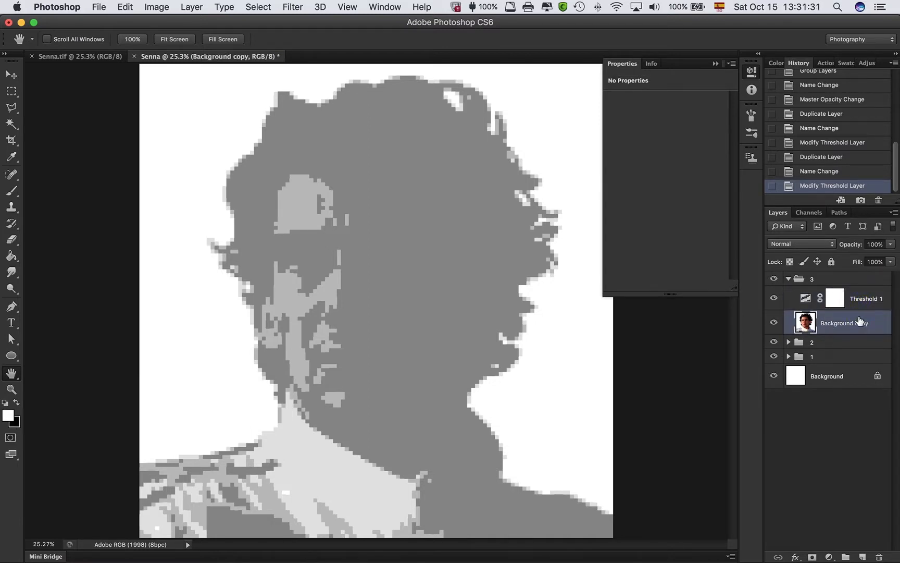
{"action": "left_click", "coordinate": [863, 305]}
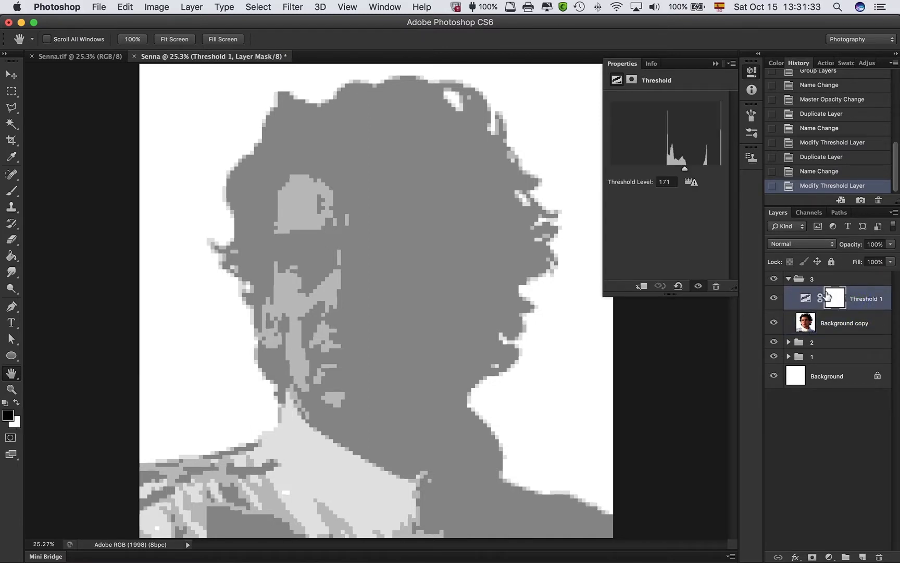
Collapse layer group 3, duplicate it and rename the copy 4.
{"action": "left_click", "coordinate": [790, 280]}
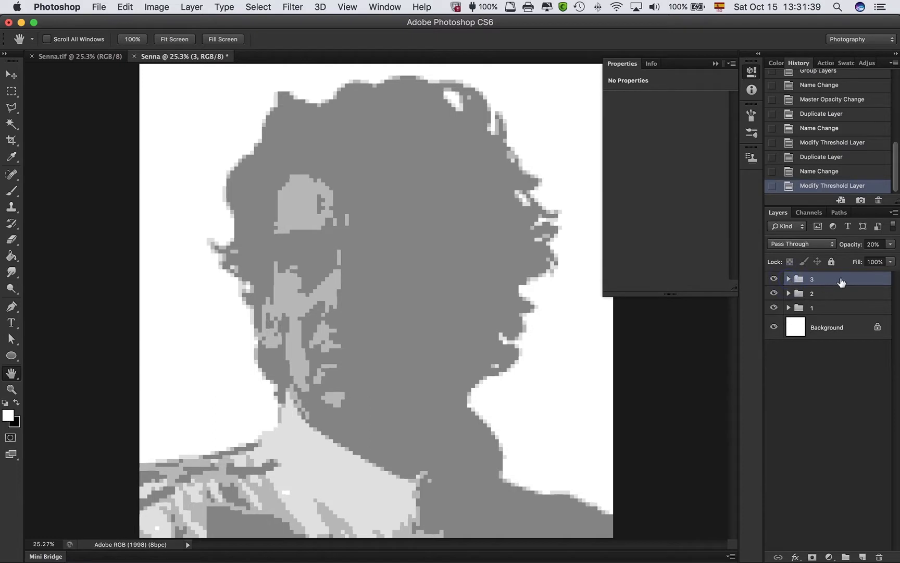
{"action": "key", "text": "super+j"}
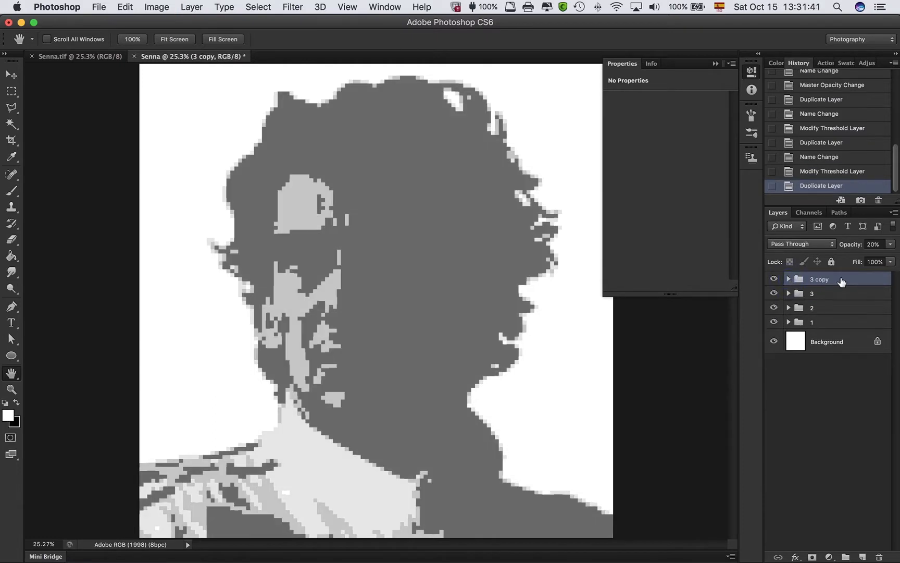
{"action": "double_click", "coordinate": [823, 278]}
{"action": "type", "text": "4"}
{"action": "key", "text": "Return"}
Lower the Threshold adjustment level inside group 4 to 103 and collapse the group.
{"action": "left_click", "coordinate": [789, 280]}
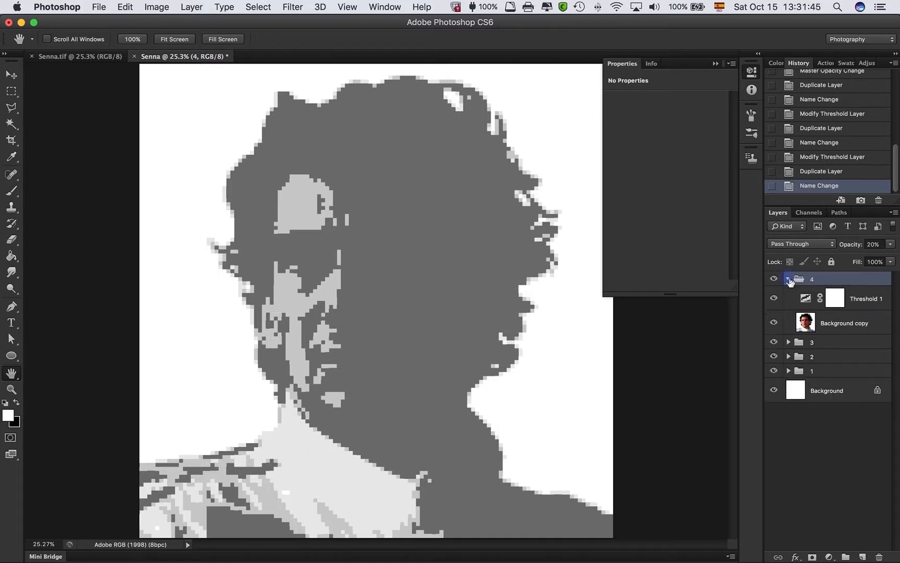
{"action": "left_click", "coordinate": [806, 298]}
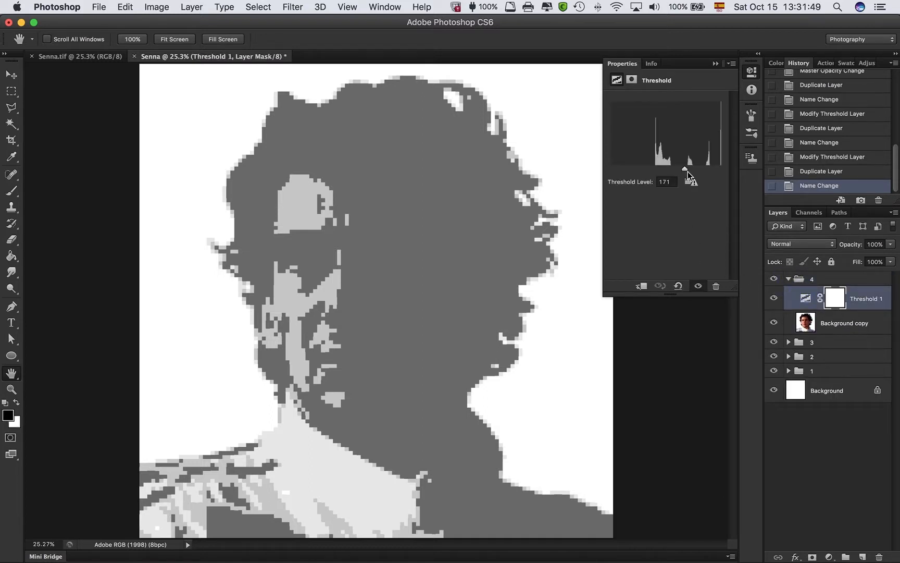
{"action": "left_click_drag", "start_coordinate": [687, 172], "coordinate": [657, 175]}
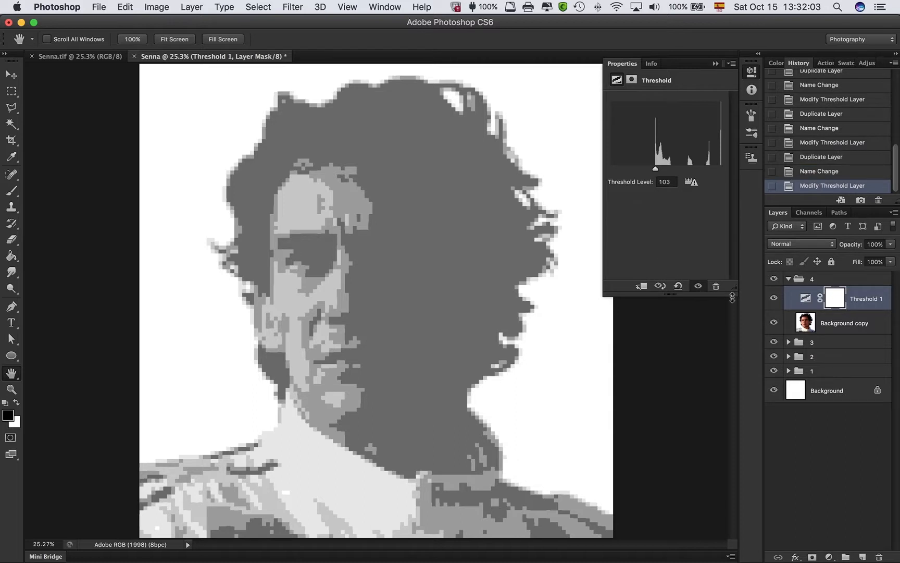
{"action": "left_click", "coordinate": [789, 279]}
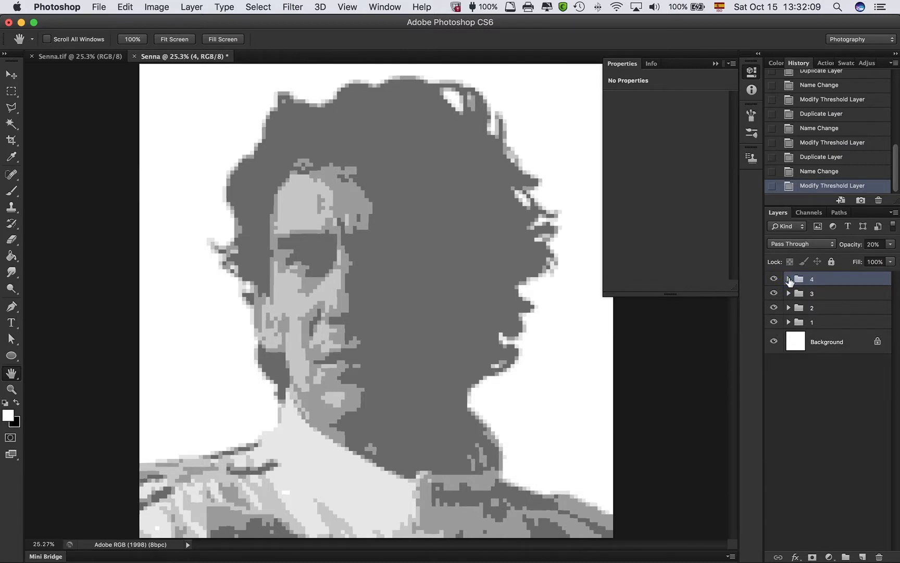
Duplicate layer group 4 and rename the copy 5.
{"action": "key", "text": "super+j"}
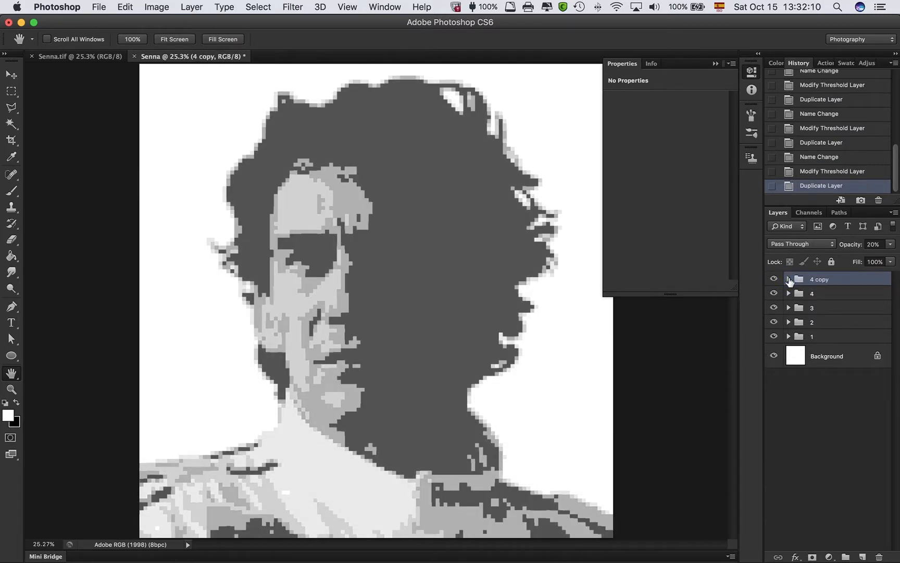
{"action": "double_click", "coordinate": [819, 279]}
{"action": "type", "text": "5"}
{"action": "key", "text": "Return"}
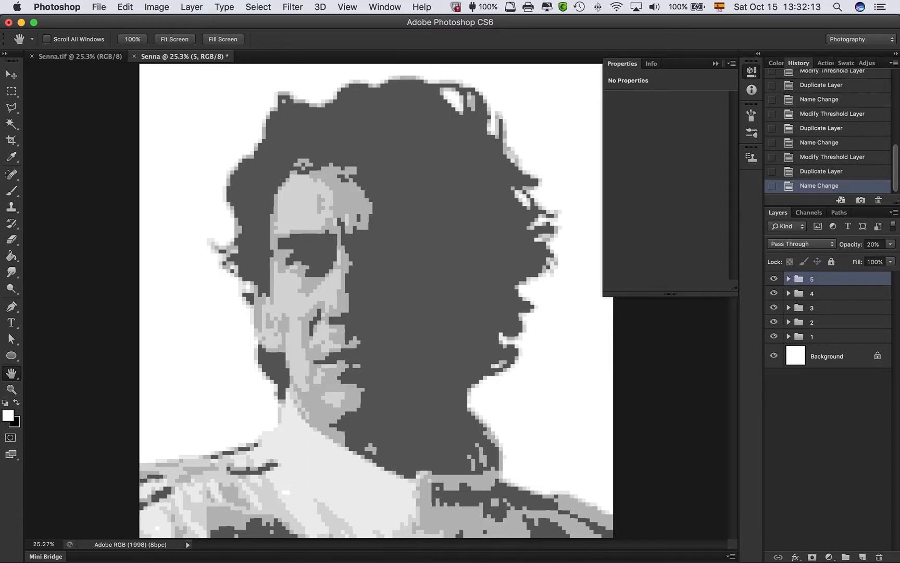
Lower the Threshold adjustment level inside group 5 to 66 and collapse the group.
{"action": "left_click", "coordinate": [789, 280]}
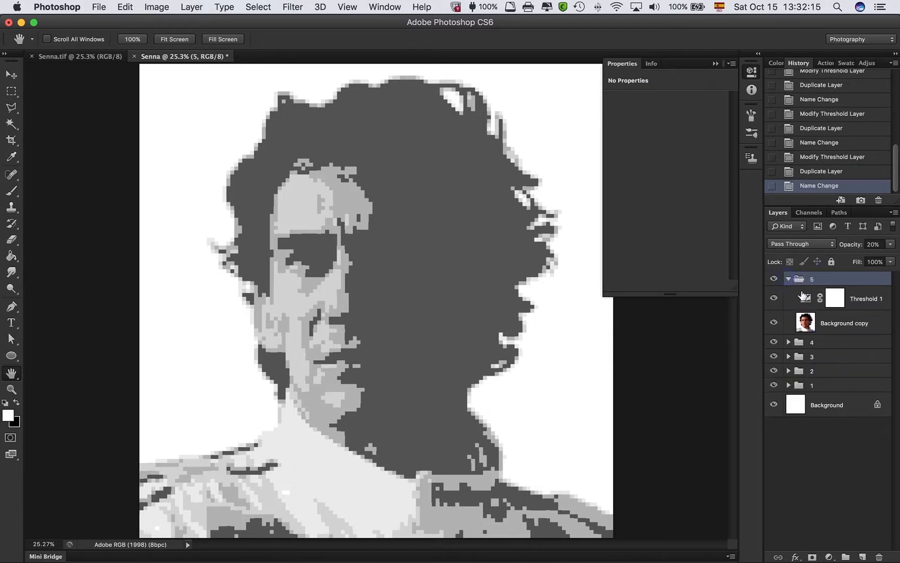
{"action": "left_click", "coordinate": [806, 298]}
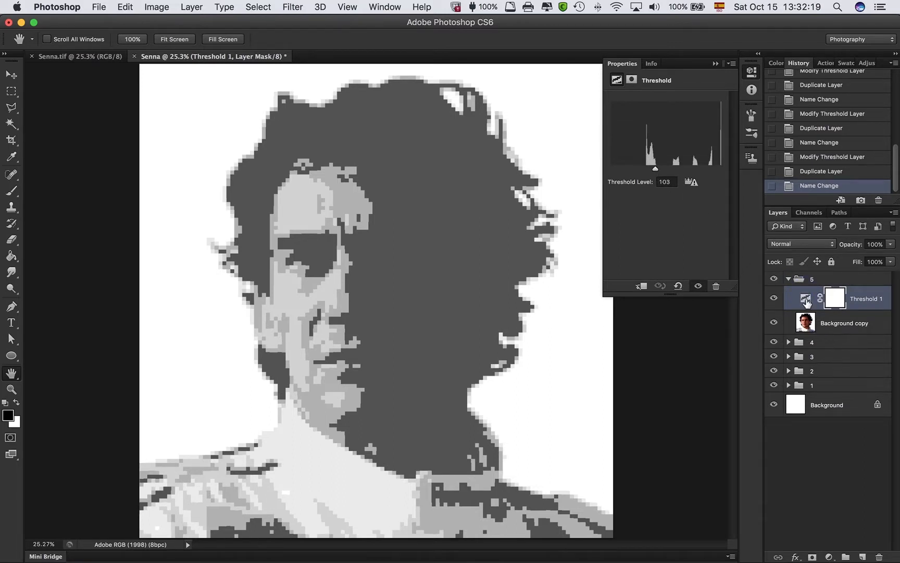
{"action": "left_click", "coordinate": [855, 280]}
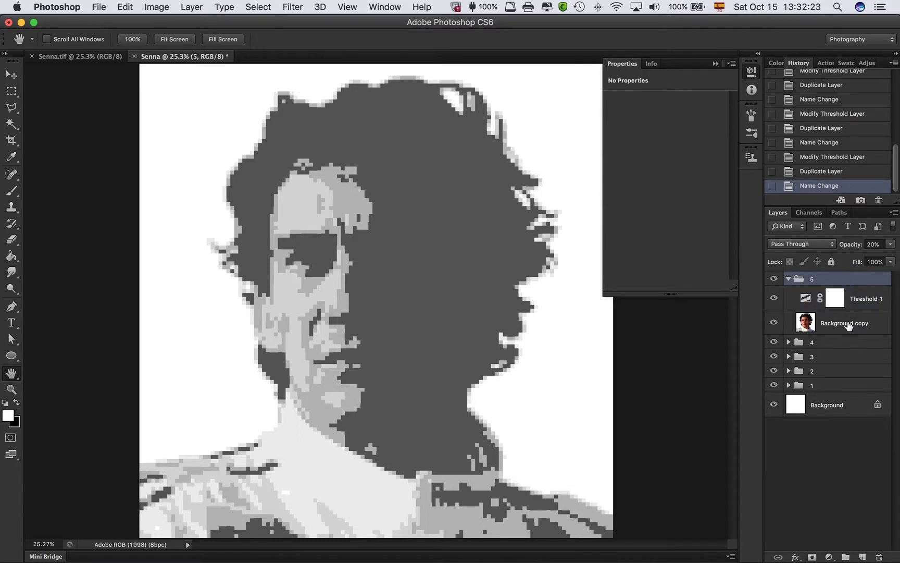
{"action": "left_click", "coordinate": [846, 344]}
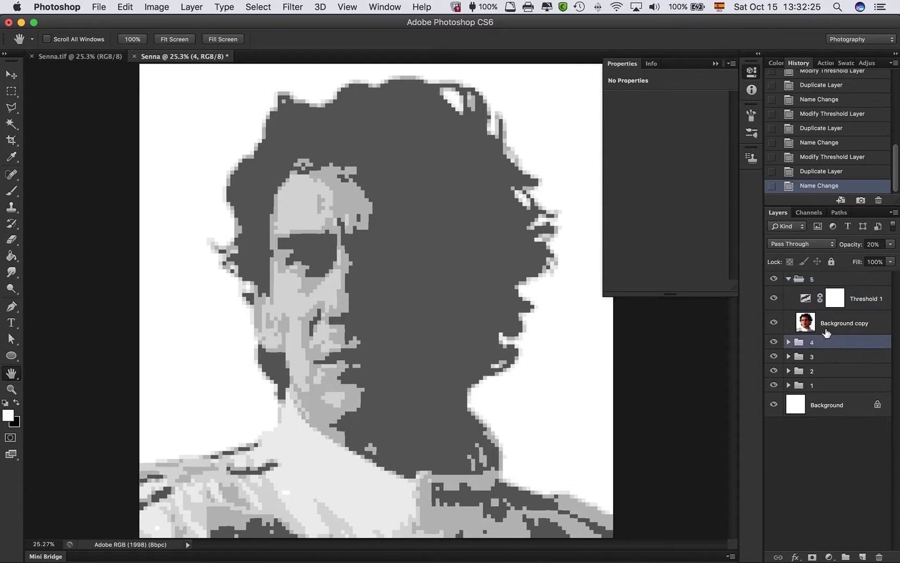
{"action": "left_click", "coordinate": [807, 298]}
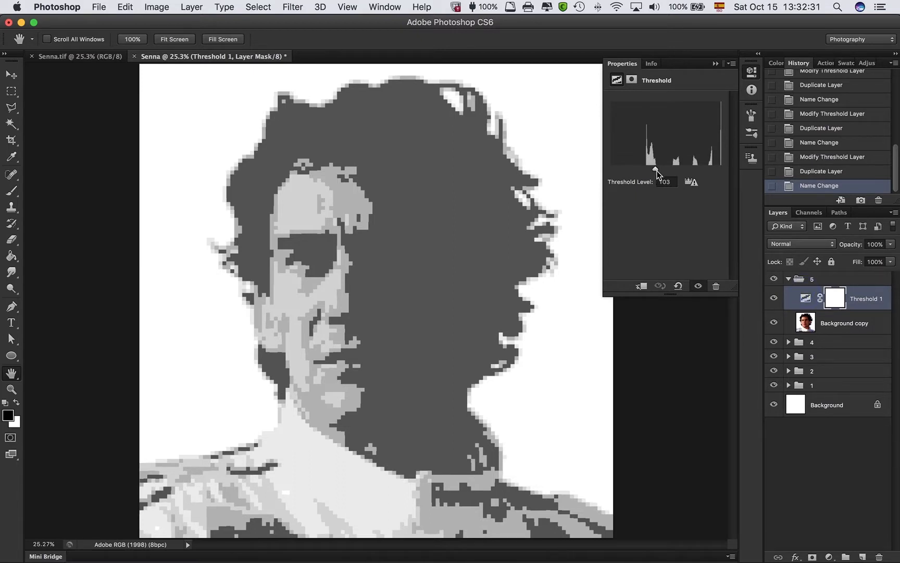
{"action": "left_click_drag", "start_coordinate": [657, 171], "coordinate": [640, 173]}
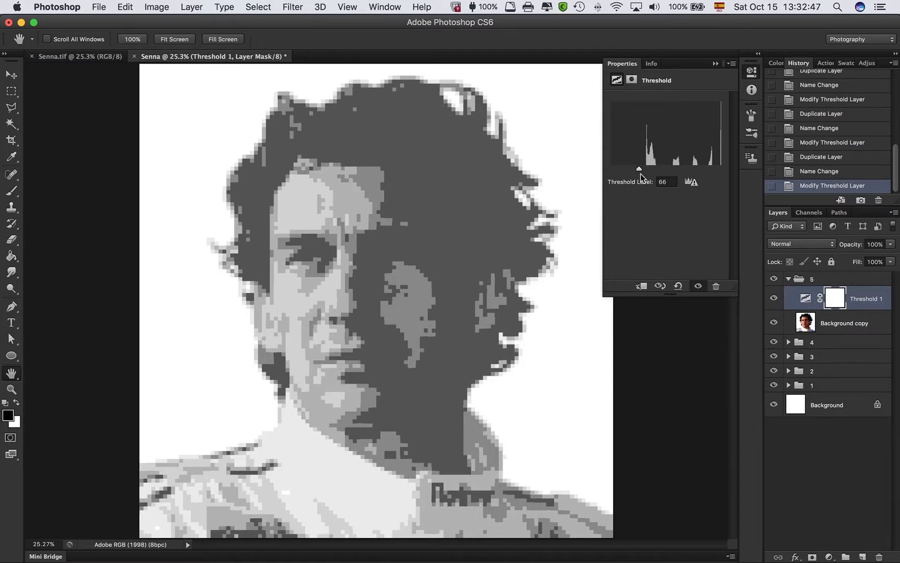
{"action": "left_click", "coordinate": [788, 278]}
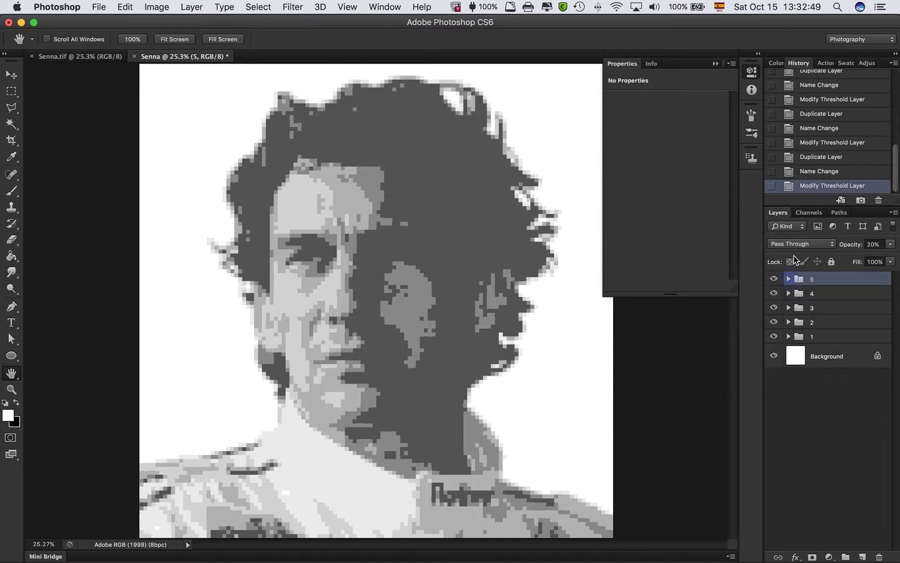
Duplicate layer group 5 and rename the copy 6.
{"action": "key", "text": "super+j"}
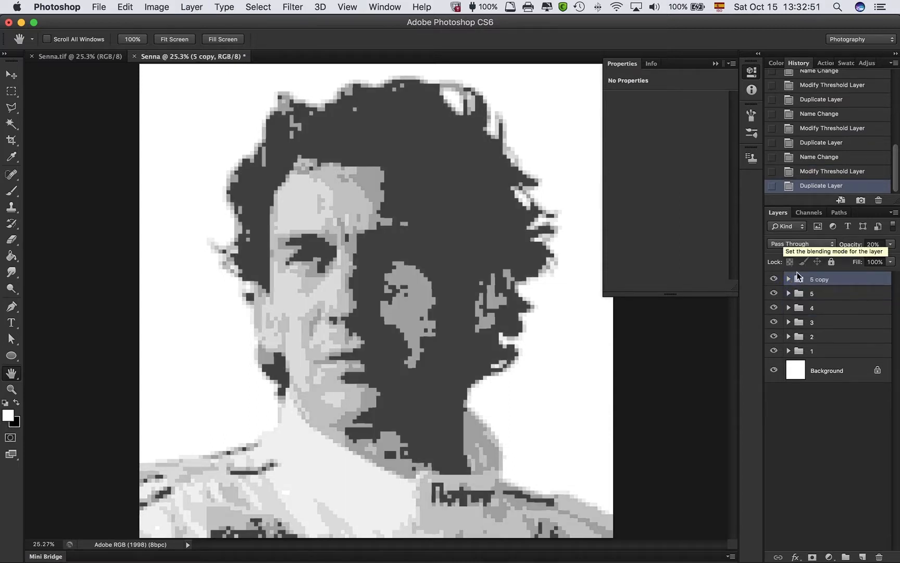
{"action": "double_click", "coordinate": [819, 279]}
{"action": "type", "text": "6"}
{"action": "key", "text": "Return"}
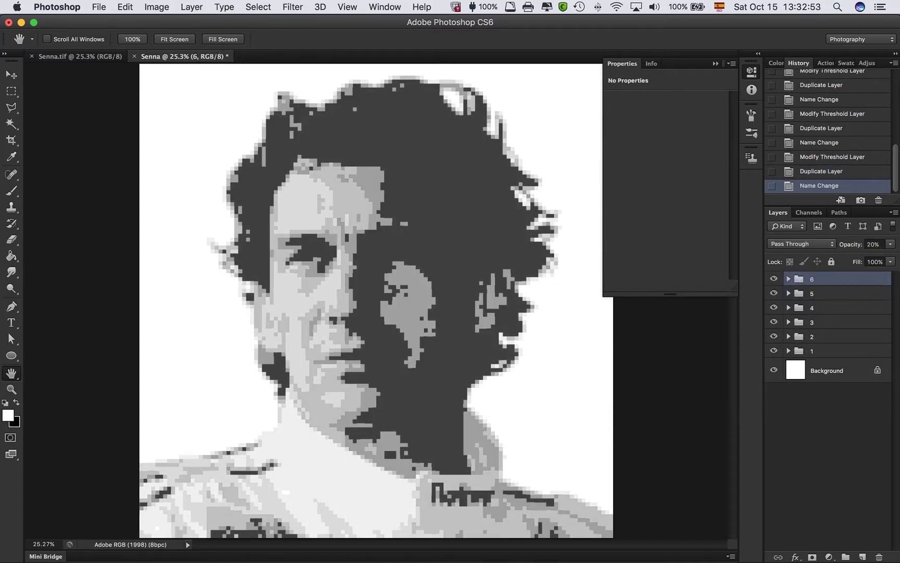
Lower the Threshold adjustment level inside group 6 to 49 and collapse the group.
{"action": "left_click", "coordinate": [790, 280]}
{"action": "left_click", "coordinate": [805, 298]}
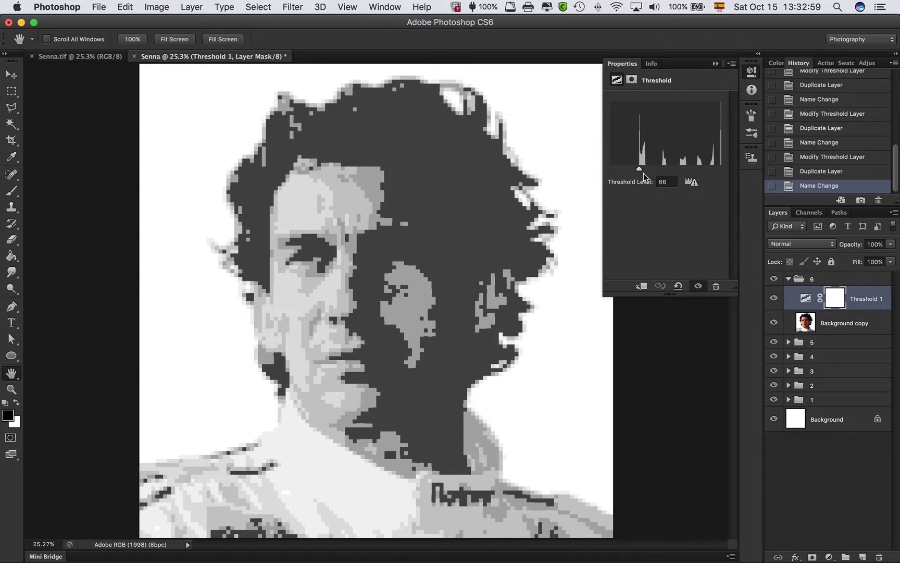
{"action": "left_click_drag", "start_coordinate": [639, 168], "coordinate": [633, 176]}
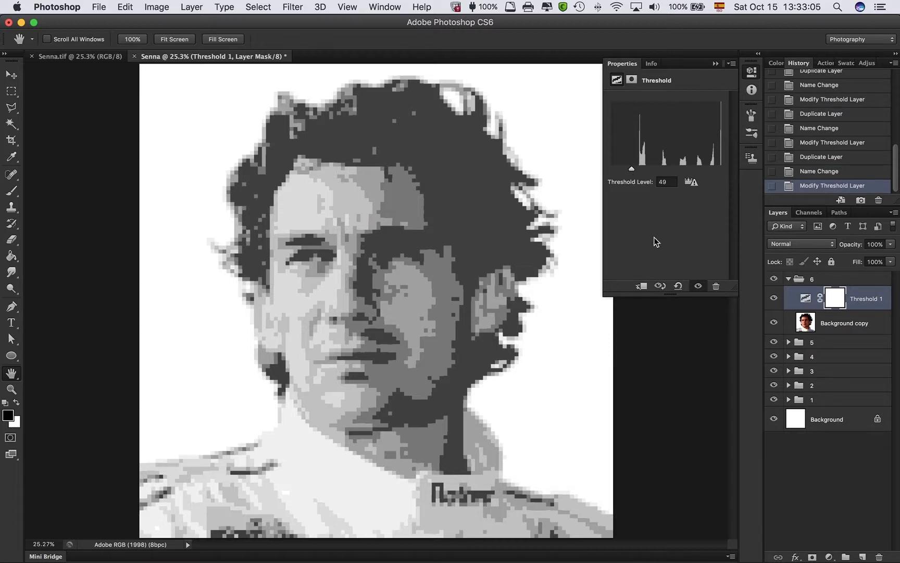
{"action": "left_click", "coordinate": [788, 279]}
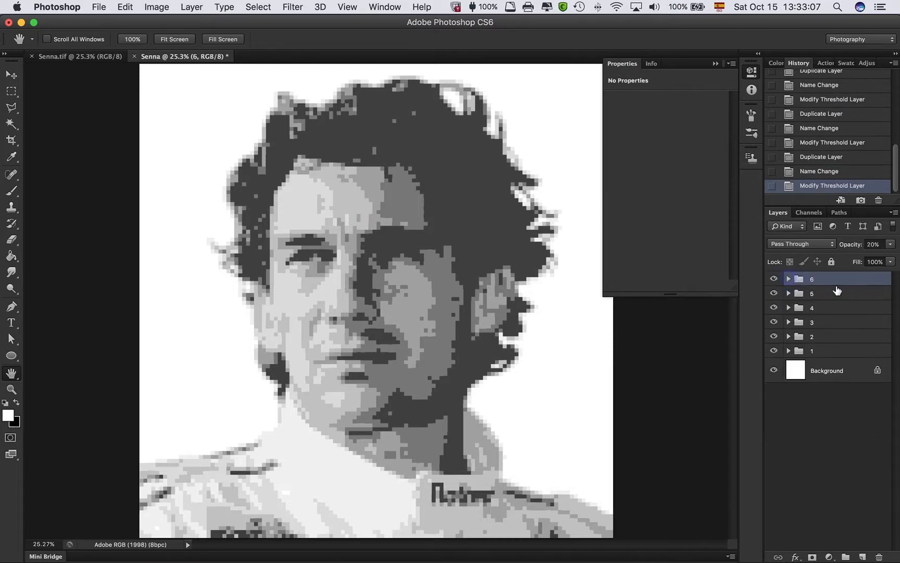
Duplicate layer group 6 and rename the copy 7.
{"action": "key", "text": "super+j"}
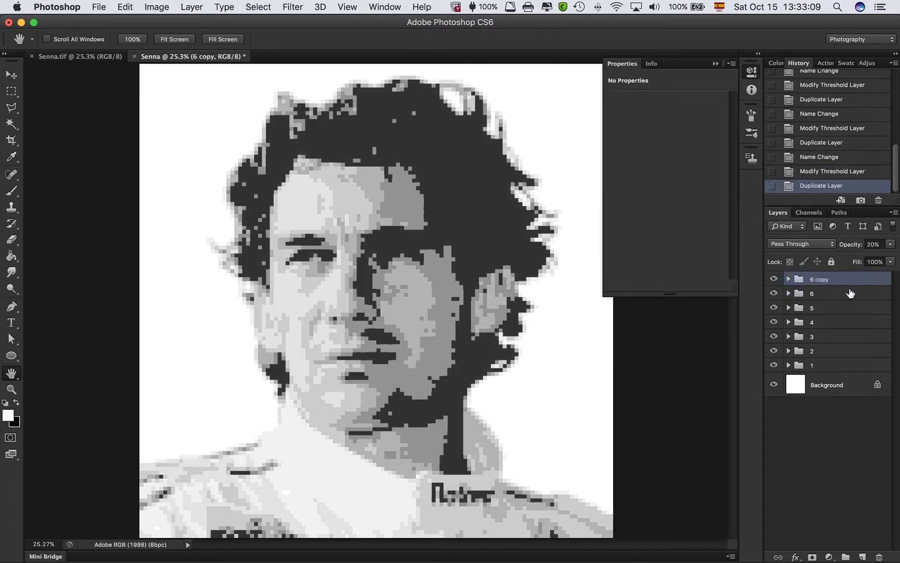
{"action": "double_click", "coordinate": [821, 280]}
{"action": "type", "text": "7"}
{"action": "key", "text": "Return"}
Lower the Threshold adjustment level inside group 7 to 26 and collapse the group.
{"action": "left_click", "coordinate": [790, 280]}
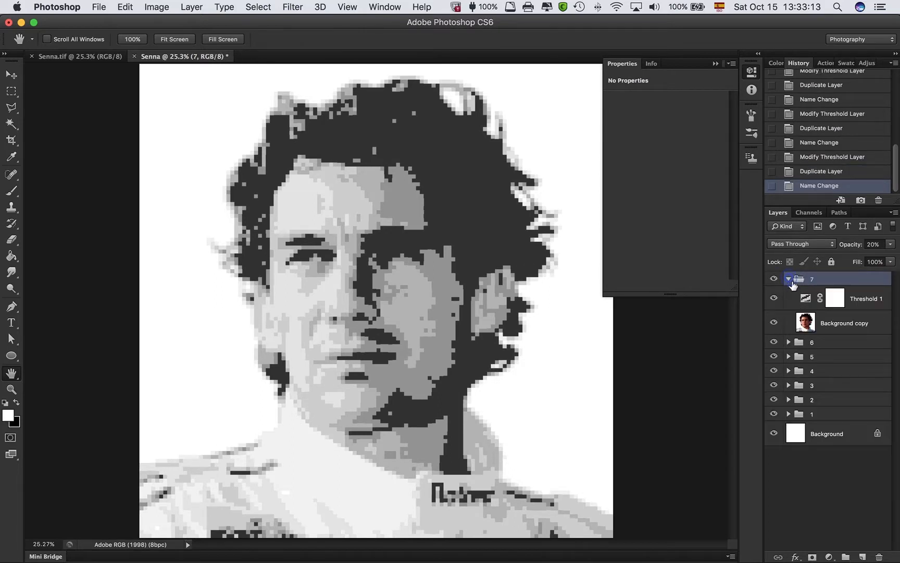
{"action": "left_click", "coordinate": [805, 298]}
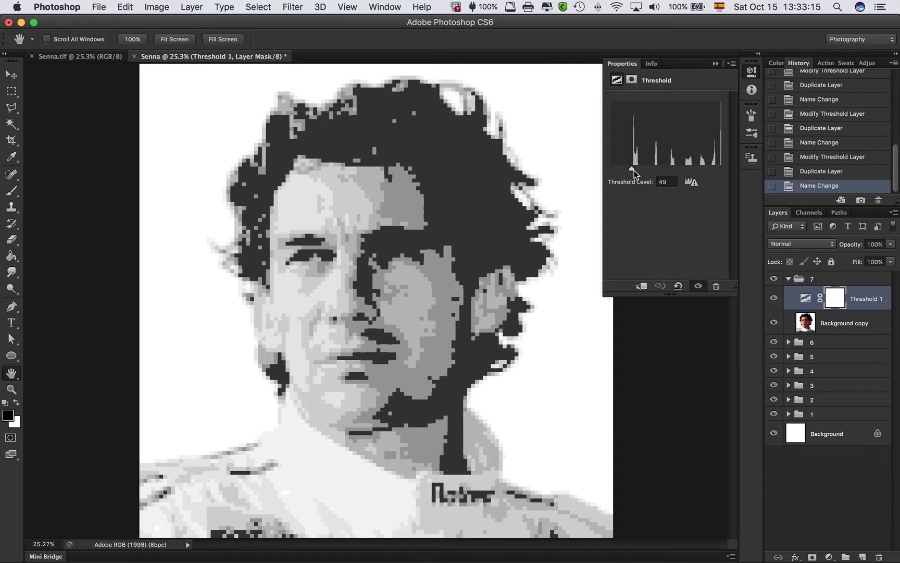
{"action": "left_click_drag", "start_coordinate": [632, 169], "coordinate": [623, 176]}
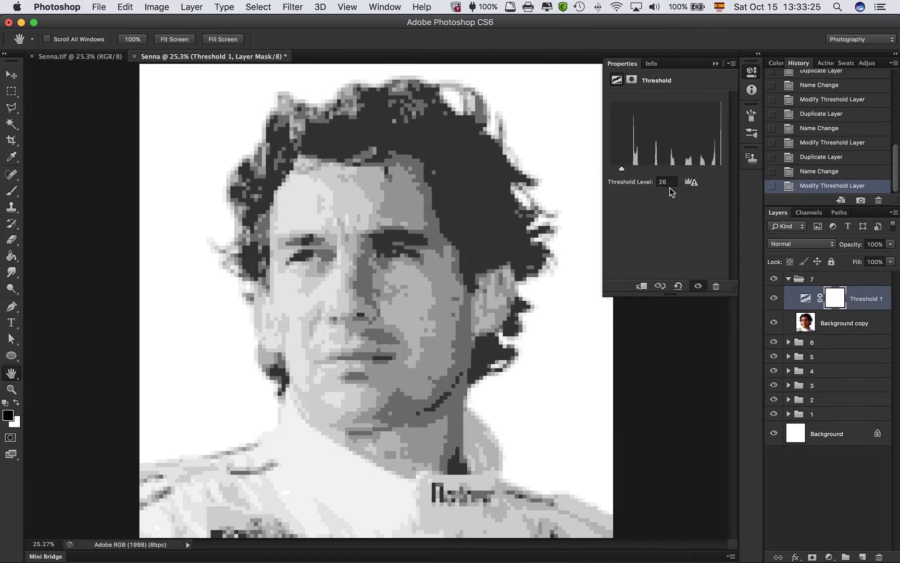
{"action": "left_click", "coordinate": [663, 182]}
{"action": "key", "text": "Up"}
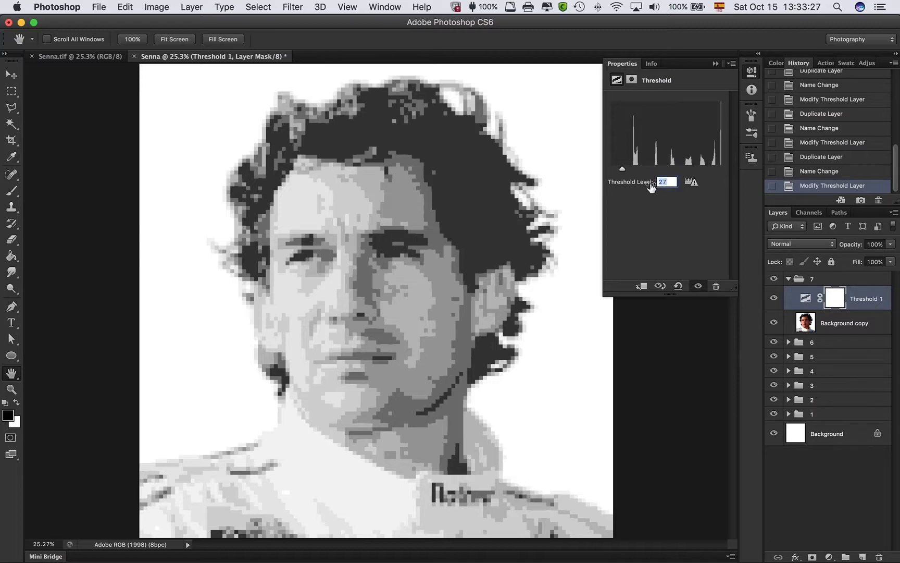
{"action": "key", "text": "Down"}
{"action": "key", "text": "Return"}
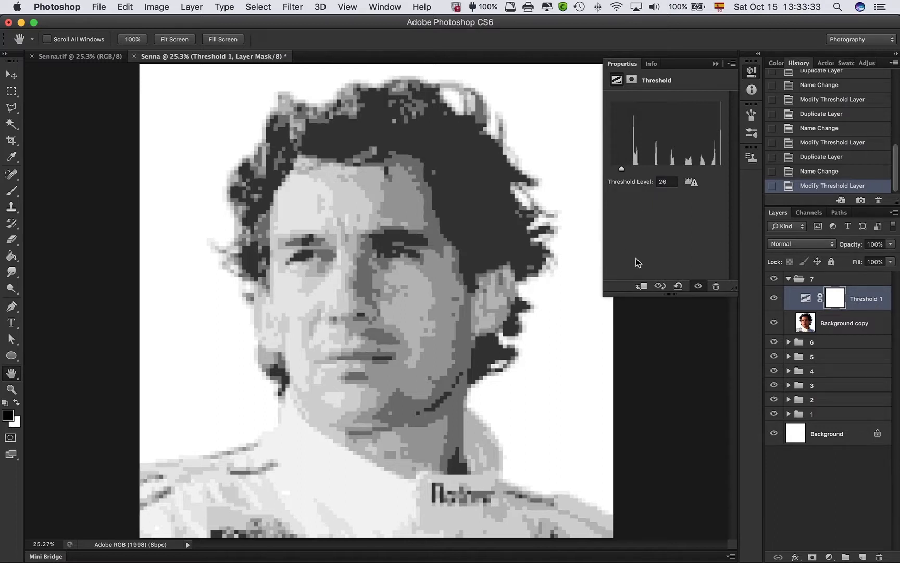
{"action": "left_click", "coordinate": [789, 280]}
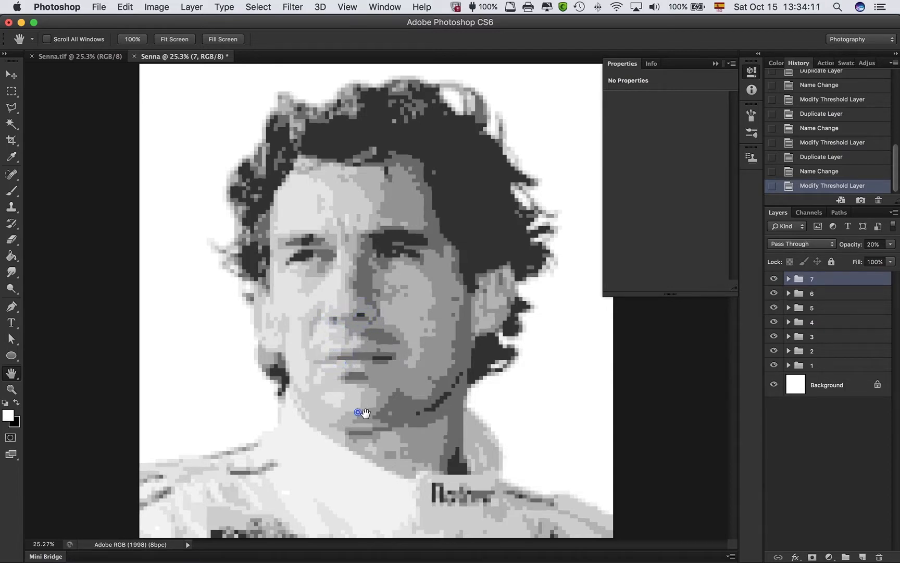
Set the opacity of all seven numbered groups to 100%.
{"action": "left_click", "coordinate": [850, 367], "text": "shift"}
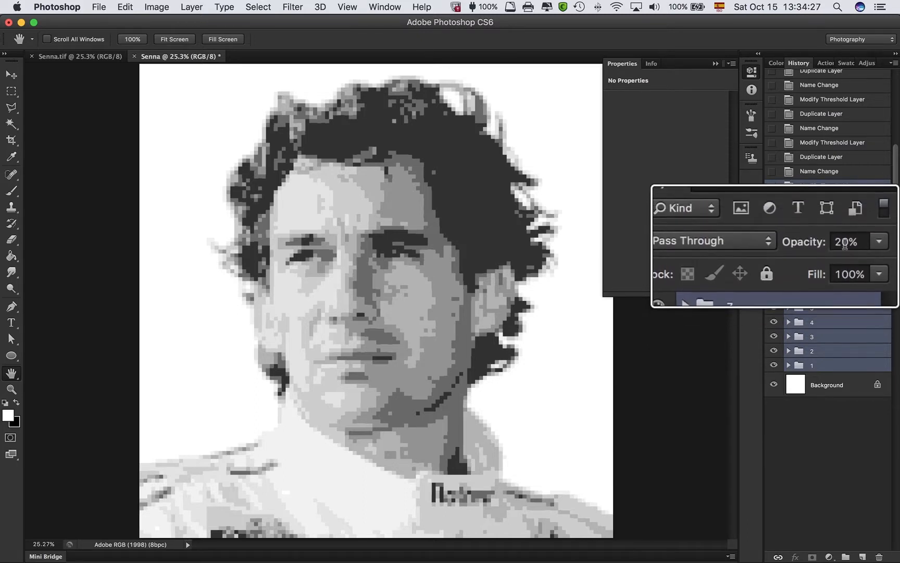
{"action": "left_click", "coordinate": [845, 243]}
{"action": "type", "text": "100"}
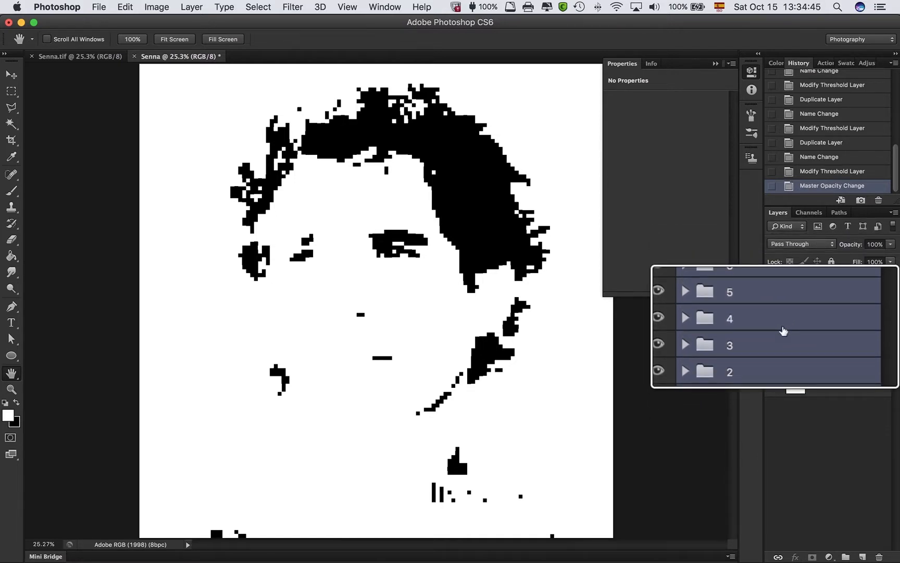
Put the seven selected groups into one parent group and name it Original.
{"action": "key", "text": "super+g"}
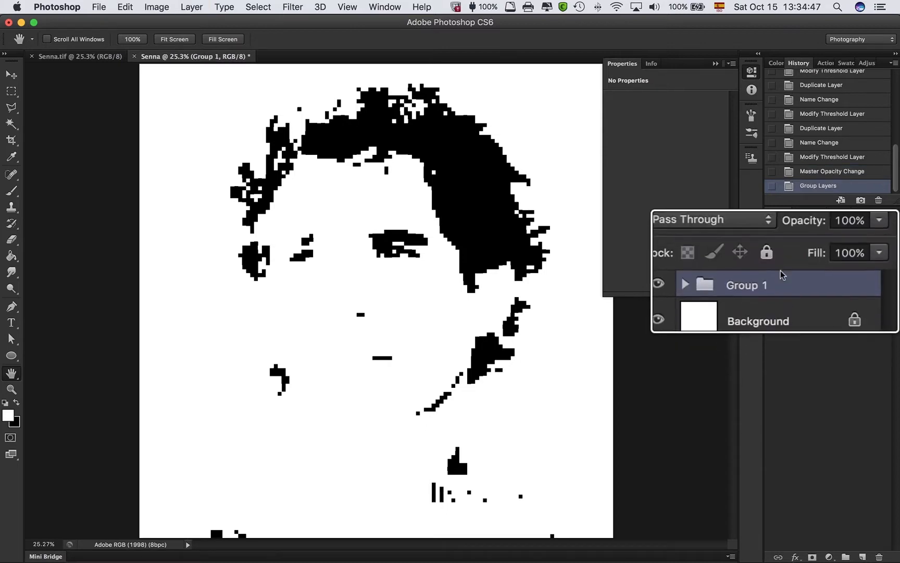
{"action": "double_click", "coordinate": [776, 280]}
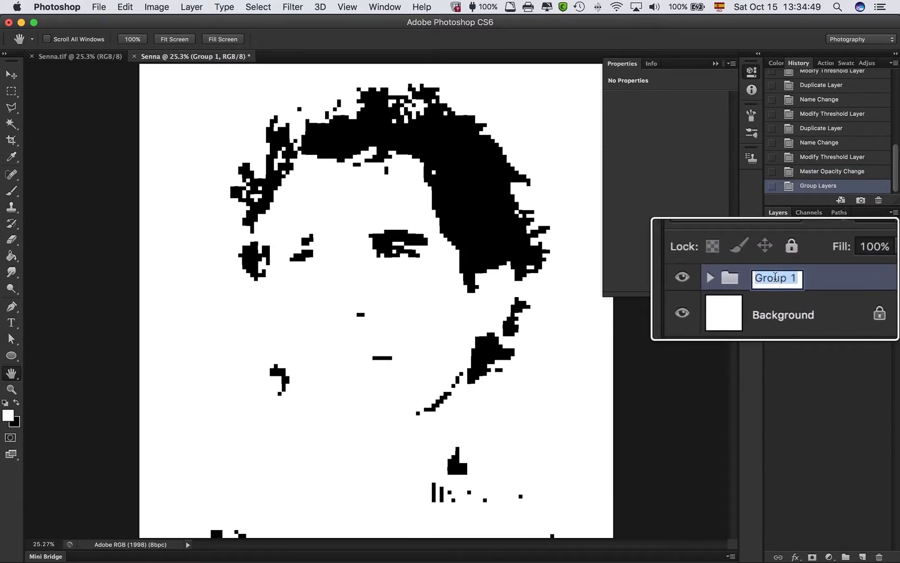
{"action": "type", "text": "Original"}
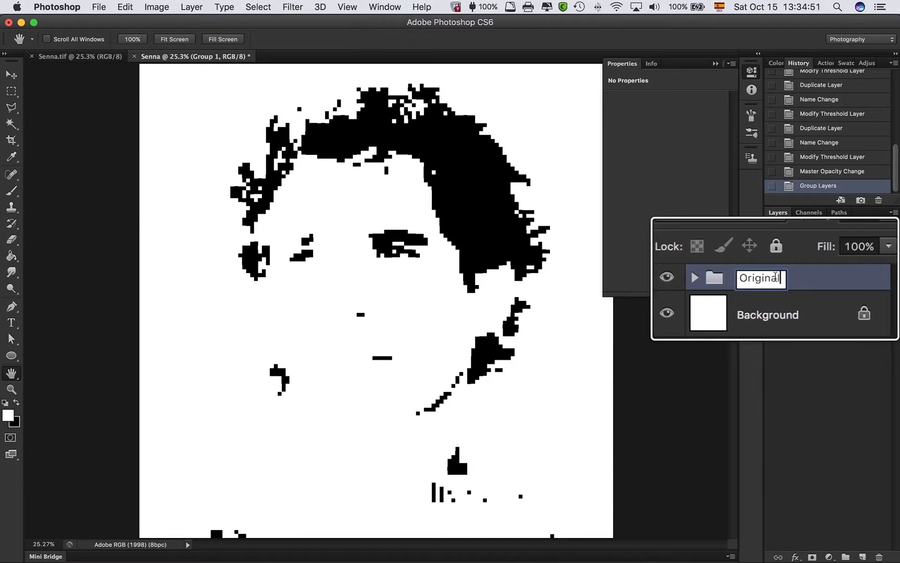
{"action": "key", "text": "Return"}
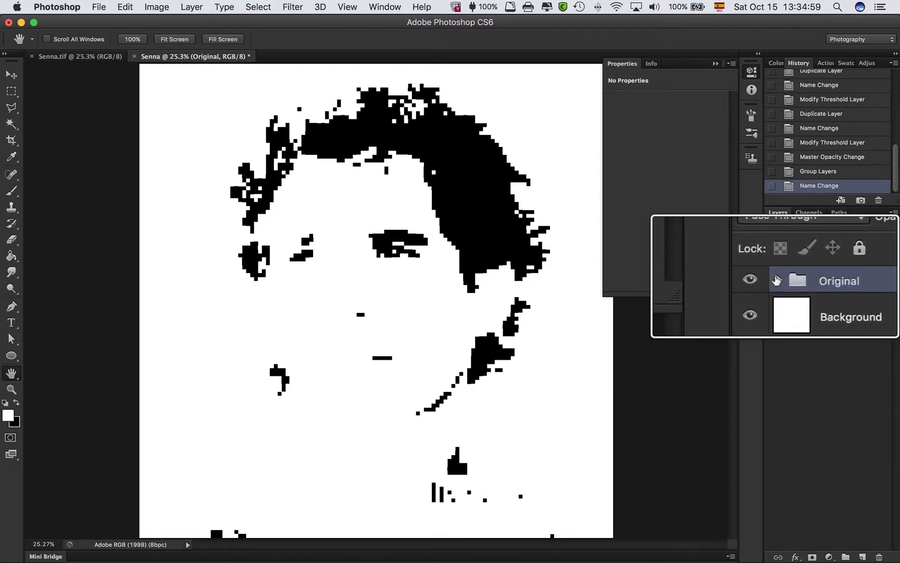
Look through the numbered groups 7 to 1 inside the Original group and collapse it again.
{"action": "left_click", "coordinate": [777, 280]}
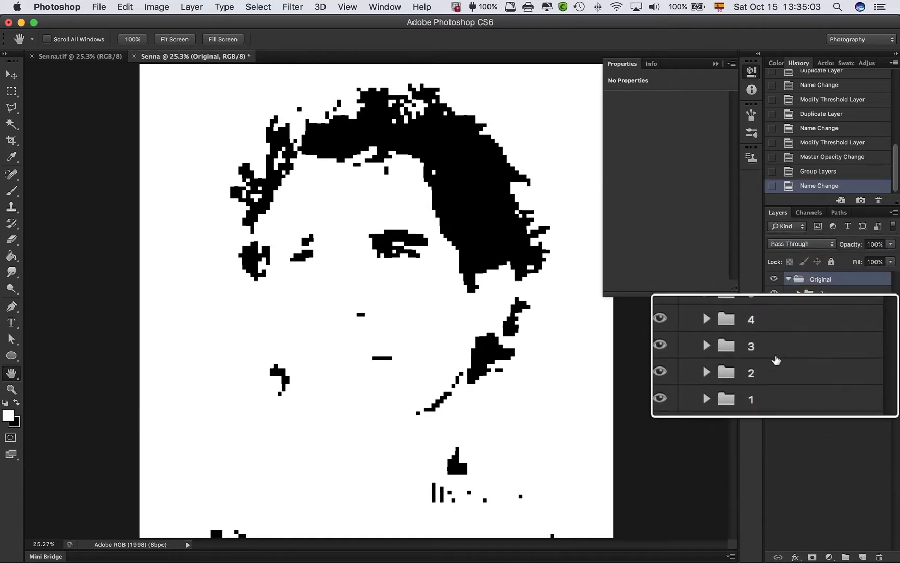
{"action": "left_click", "coordinate": [843, 284]}
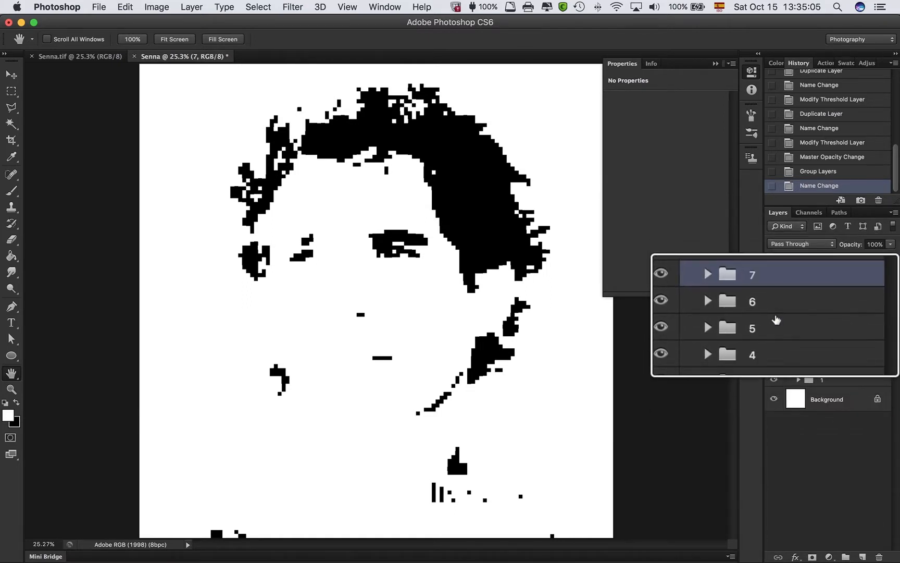
{"action": "left_click", "coordinate": [776, 311]}
{"action": "left_click", "coordinate": [776, 324]}
{"action": "left_click", "coordinate": [777, 339]}
{"action": "left_click", "coordinate": [776, 352]}
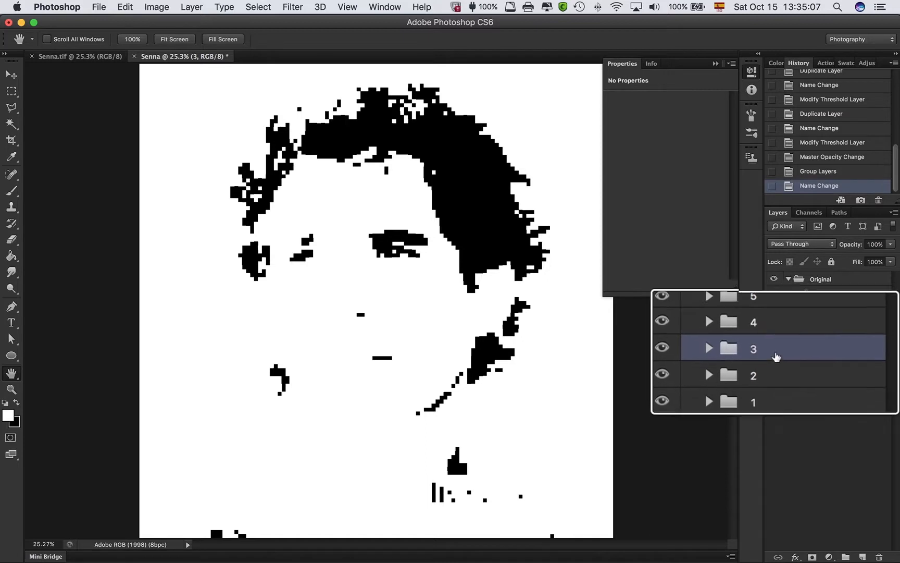
{"action": "left_click", "coordinate": [776, 365]}
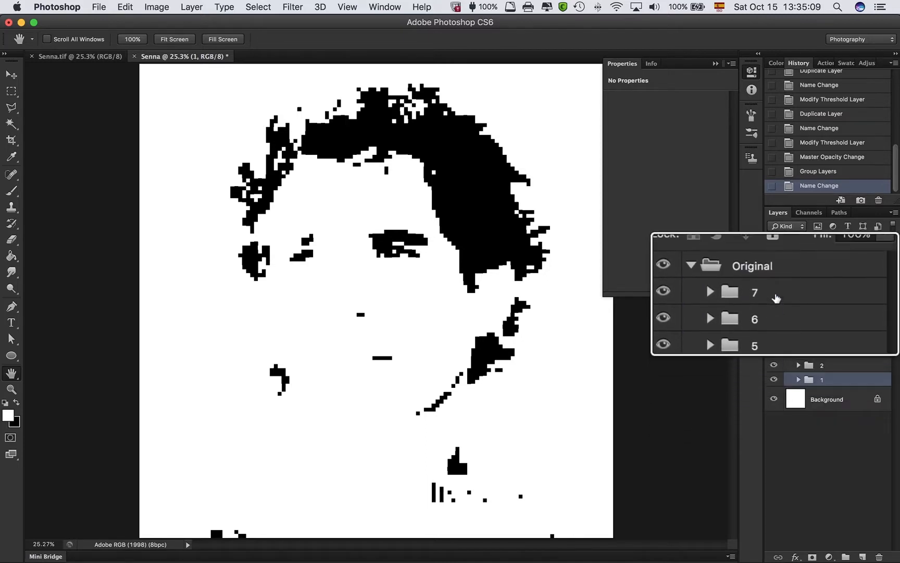
{"action": "left_click", "coordinate": [776, 295]}
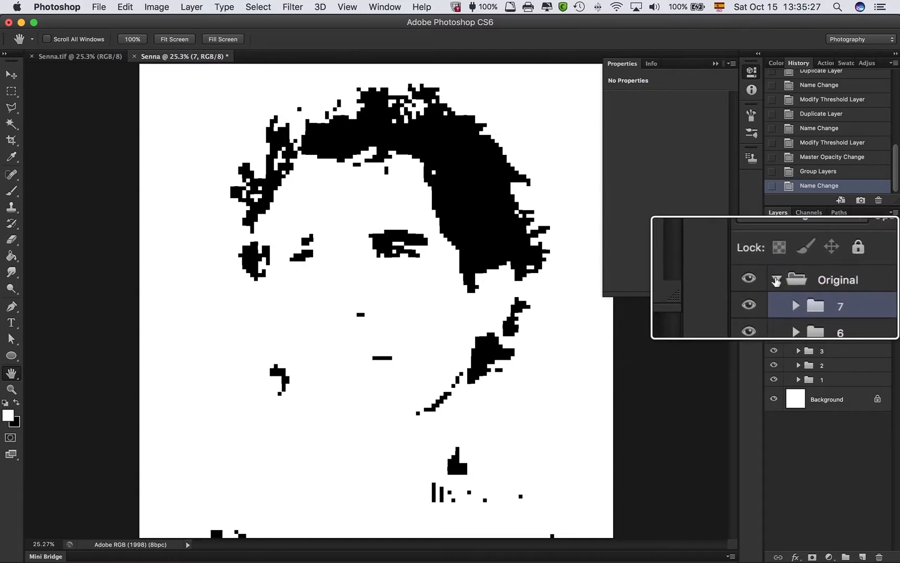
{"action": "left_click", "coordinate": [776, 282]}
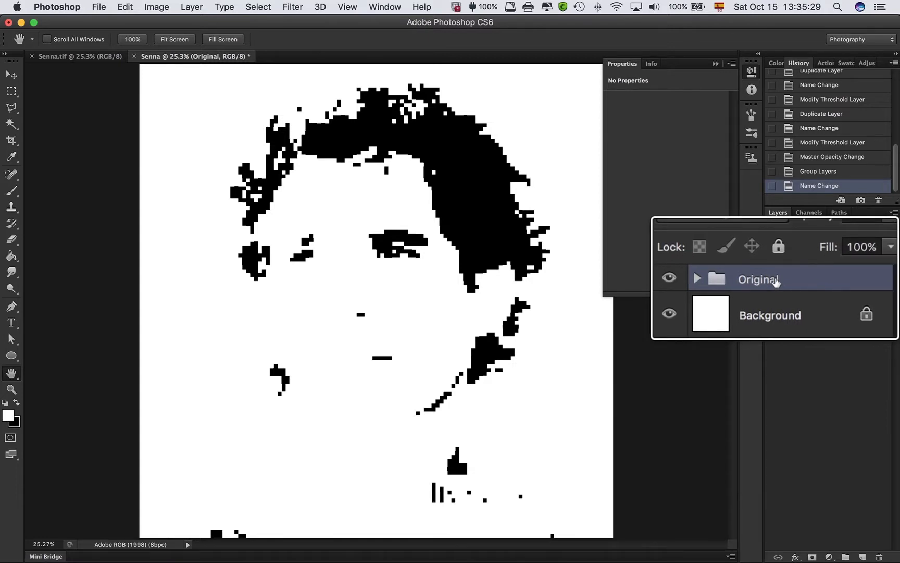
Duplicate the Original group as a group named Face, and hide the Original group.
{"action": "key", "text": "j"}
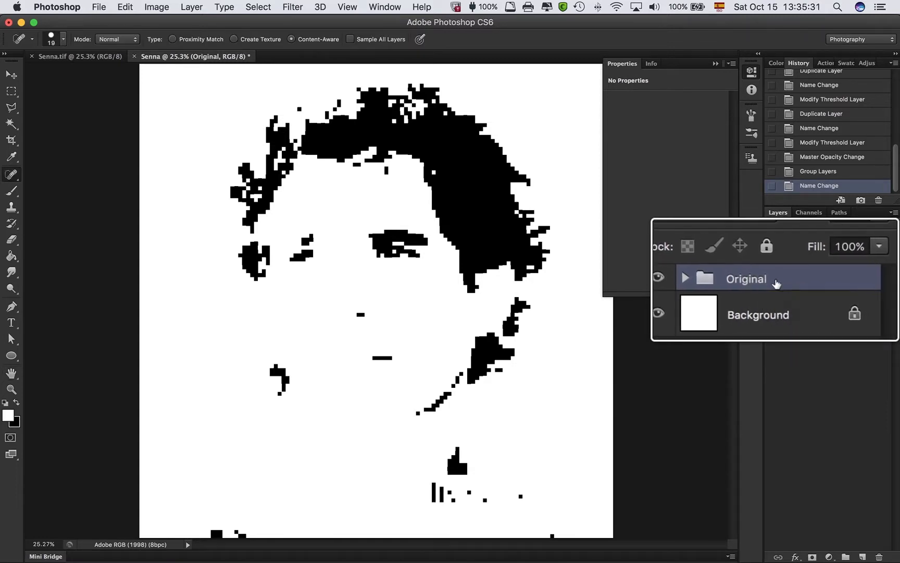
{"action": "key", "text": "super+j"}
{"action": "double_click", "coordinate": [776, 278]}
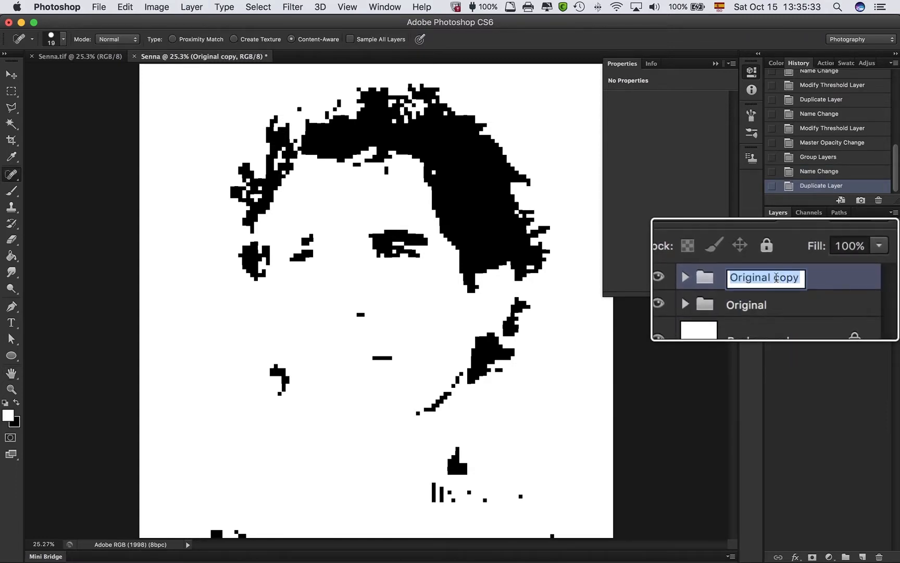
{"action": "type", "text": "Face"}
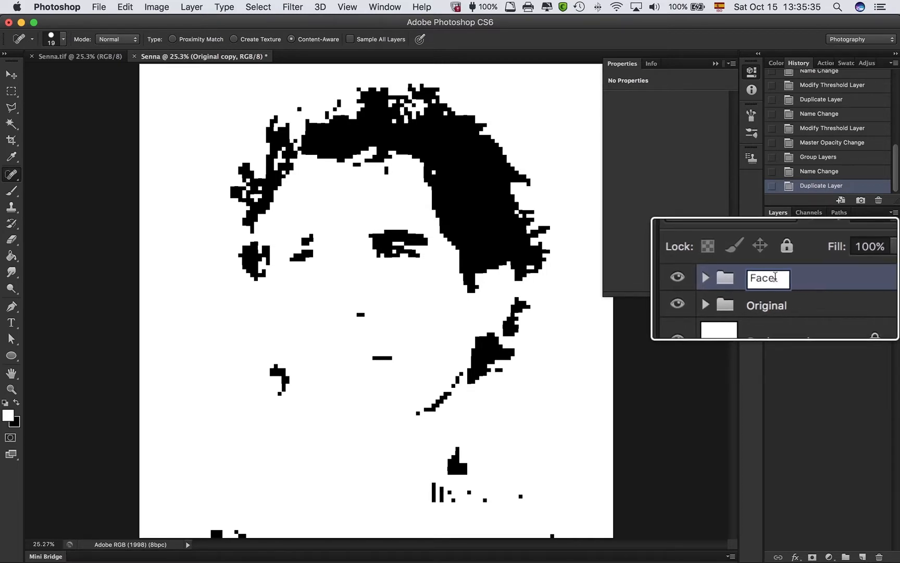
{"action": "key", "text": "Return"}
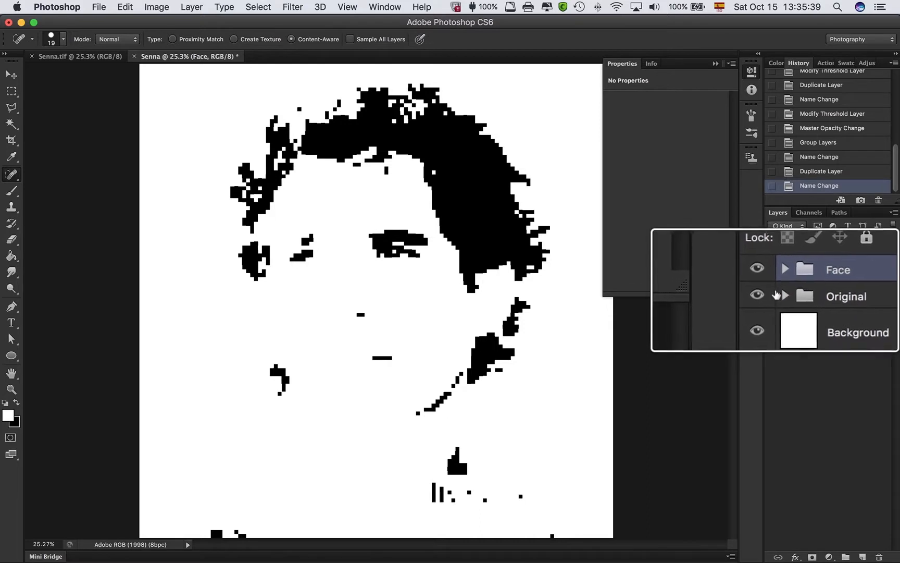
{"action": "left_click", "coordinate": [775, 295]}
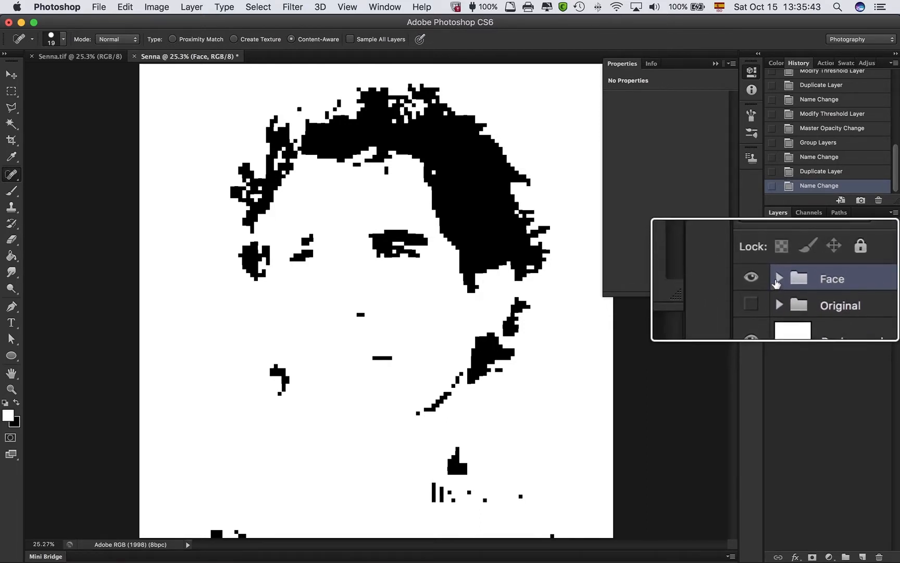
Merge each of the numbered groups 7 to 1 inside the Face group into its own single layer.
{"action": "left_click", "coordinate": [776, 280]}
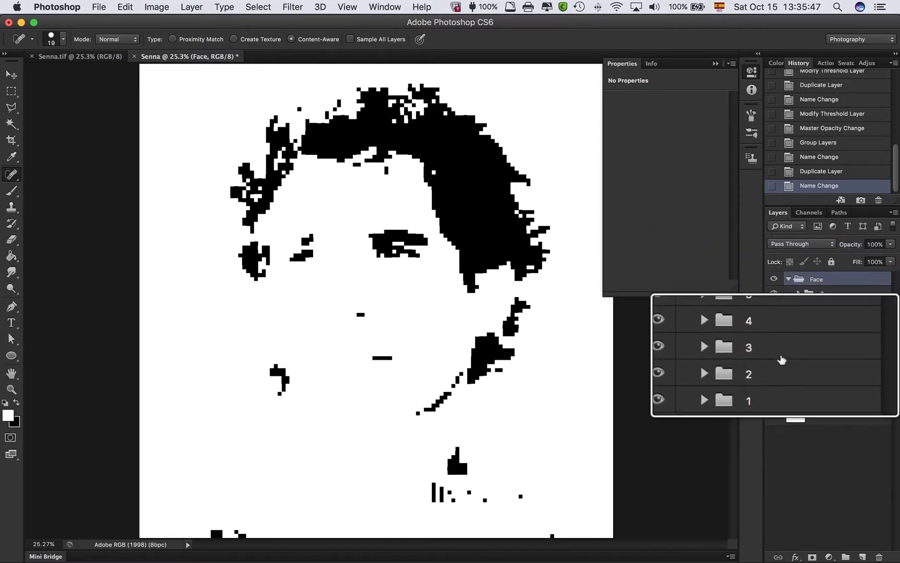
{"action": "left_click", "coordinate": [841, 294]}
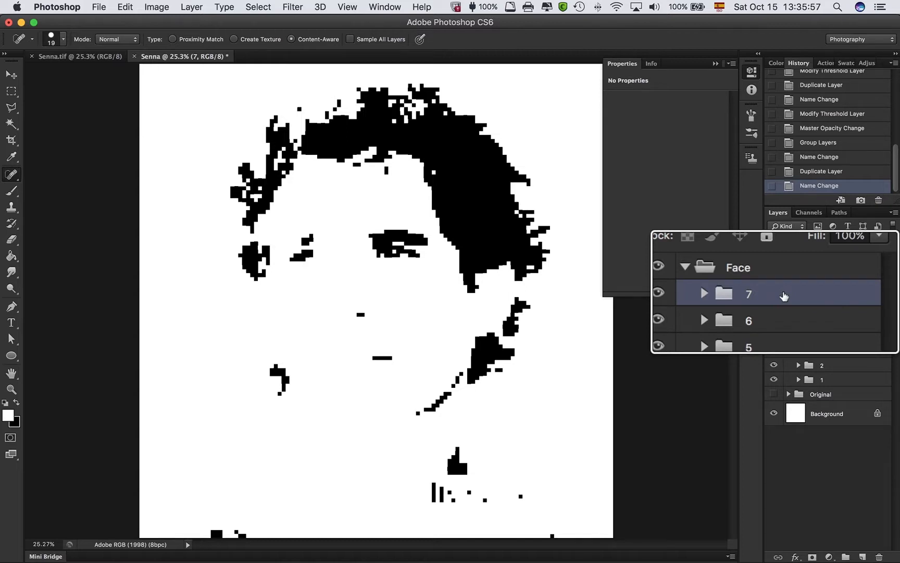
{"action": "key", "text": "super+e"}
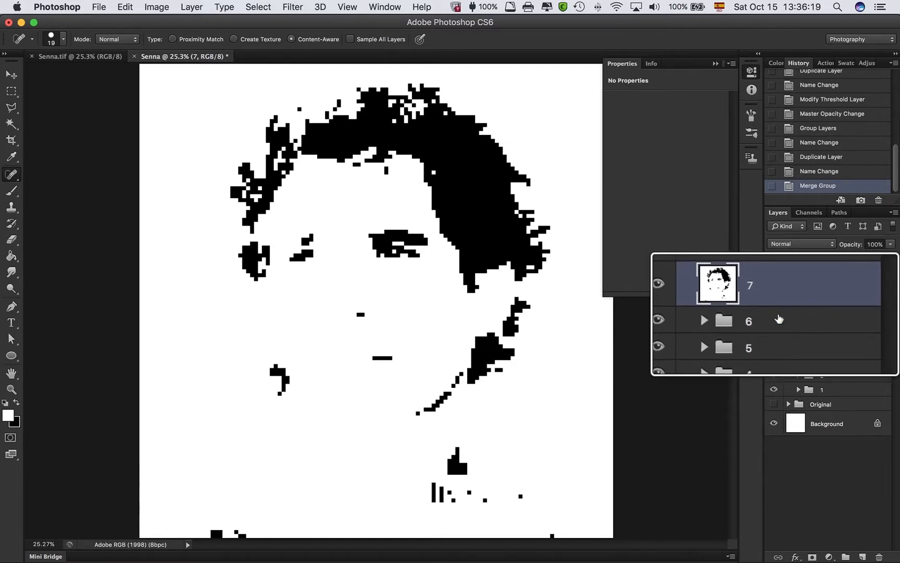
{"action": "left_click", "coordinate": [779, 319]}
{"action": "key", "text": "super+e"}
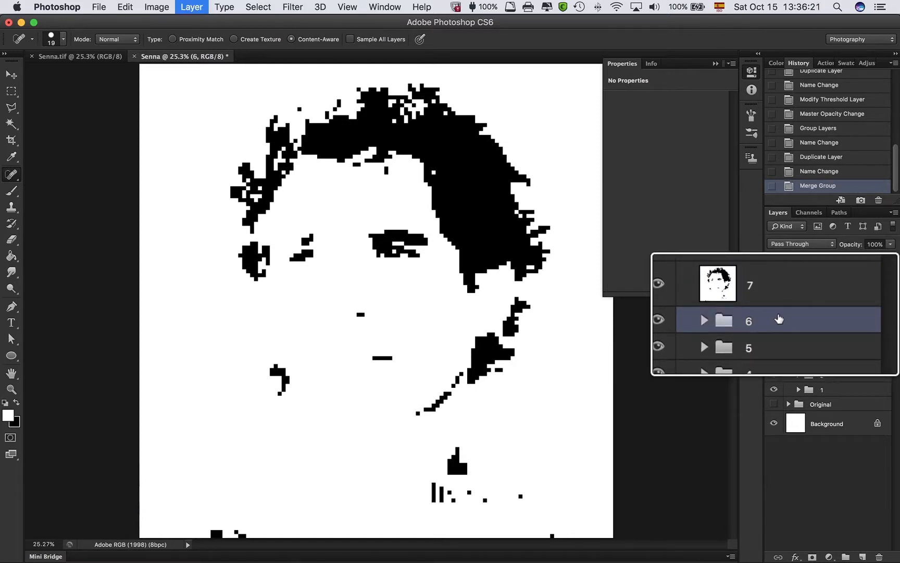
{"action": "left_click", "coordinate": [776, 345]}
{"action": "key", "text": "super+e"}
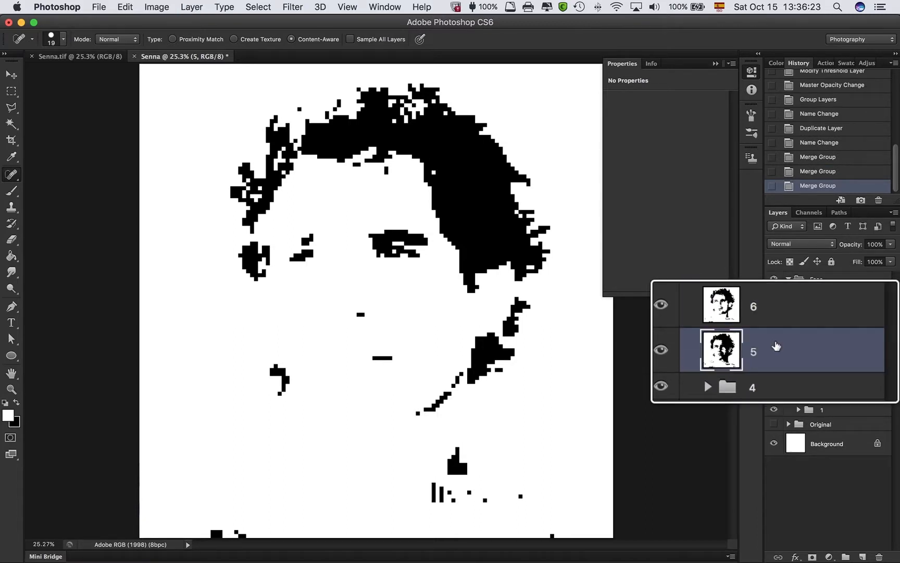
{"action": "left_click", "coordinate": [775, 371]}
{"action": "key", "text": "super+e"}
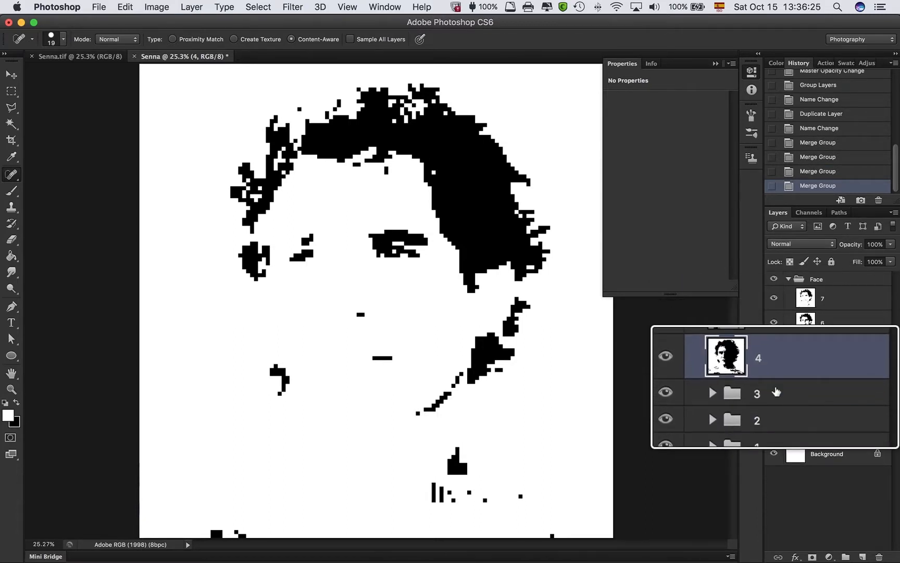
{"action": "left_click", "coordinate": [776, 394]}
{"action": "key", "text": "super+e"}
{"action": "left_click", "coordinate": [776, 418]}
{"action": "key", "text": "super+e"}
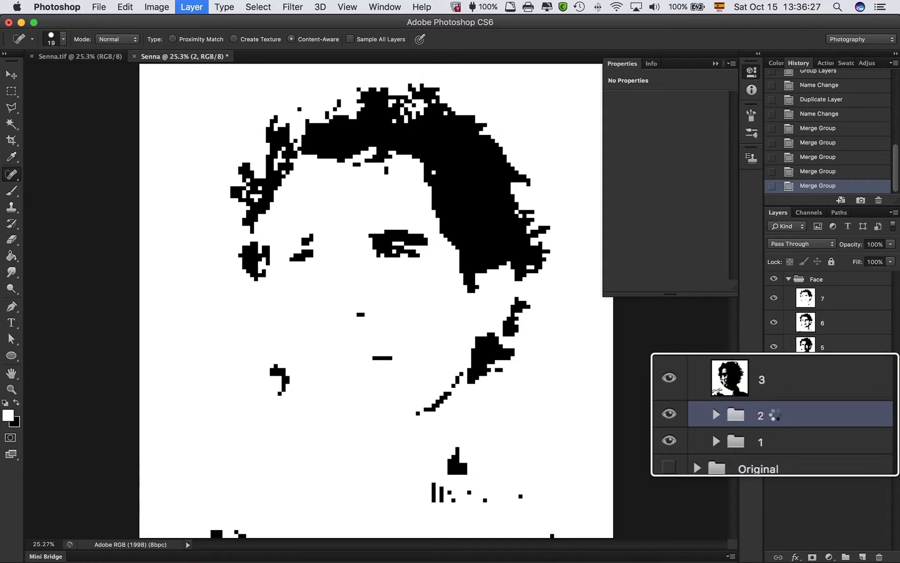
{"action": "left_click", "coordinate": [775, 436]}
{"action": "key", "text": "super+e"}
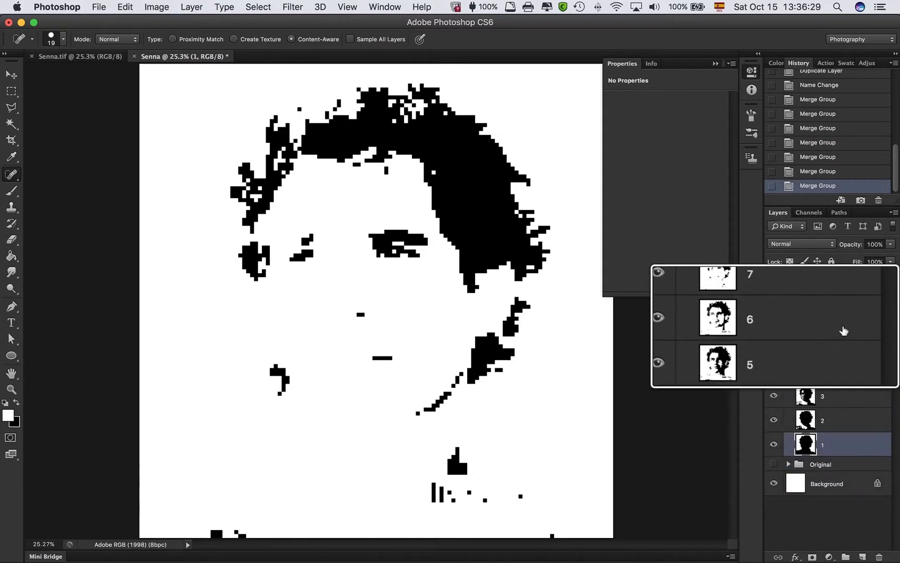
Look through the merged layers 7 to 1 inside the Face group one after another.
{"action": "left_click", "coordinate": [841, 297]}
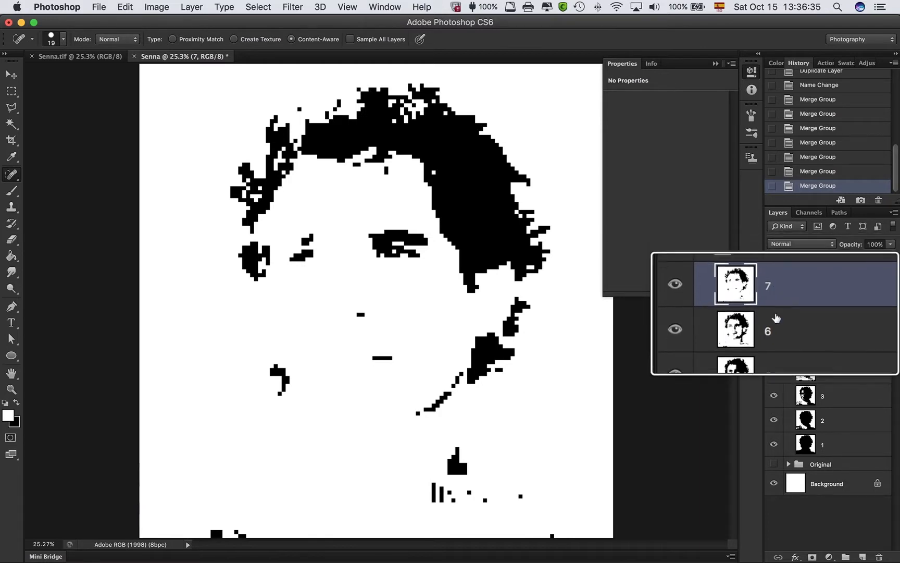
{"action": "left_click", "coordinate": [837, 445]}
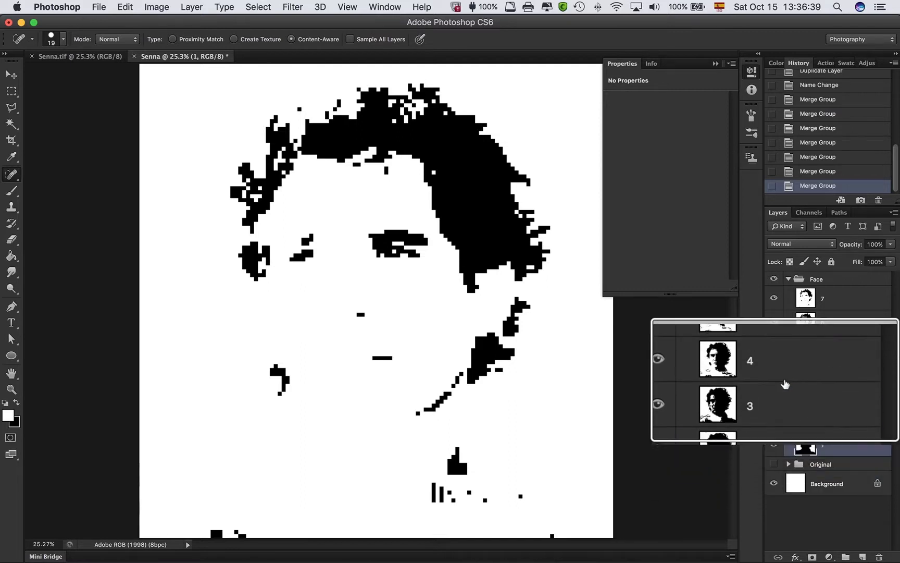
{"action": "left_click", "coordinate": [839, 348]}
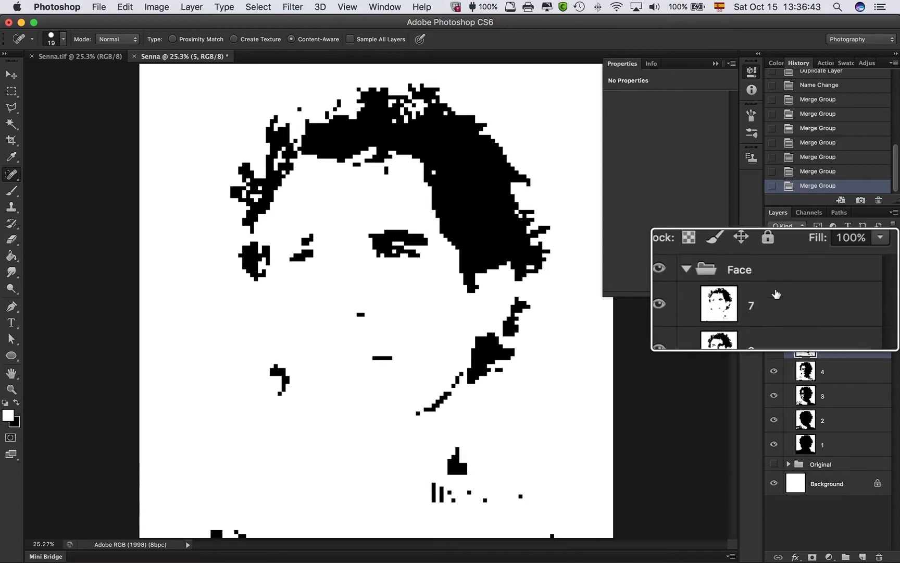
{"action": "left_click", "coordinate": [839, 300]}
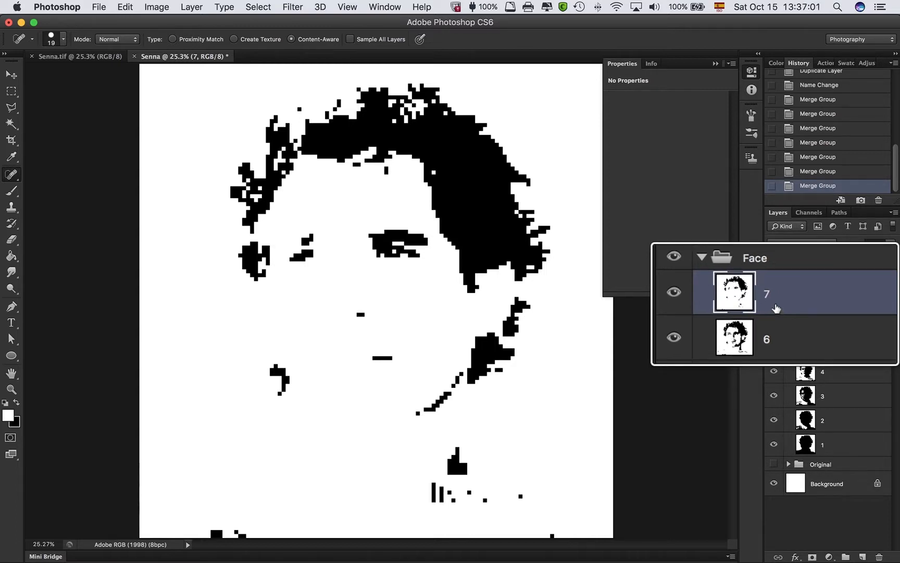
{"action": "left_click", "coordinate": [777, 325]}
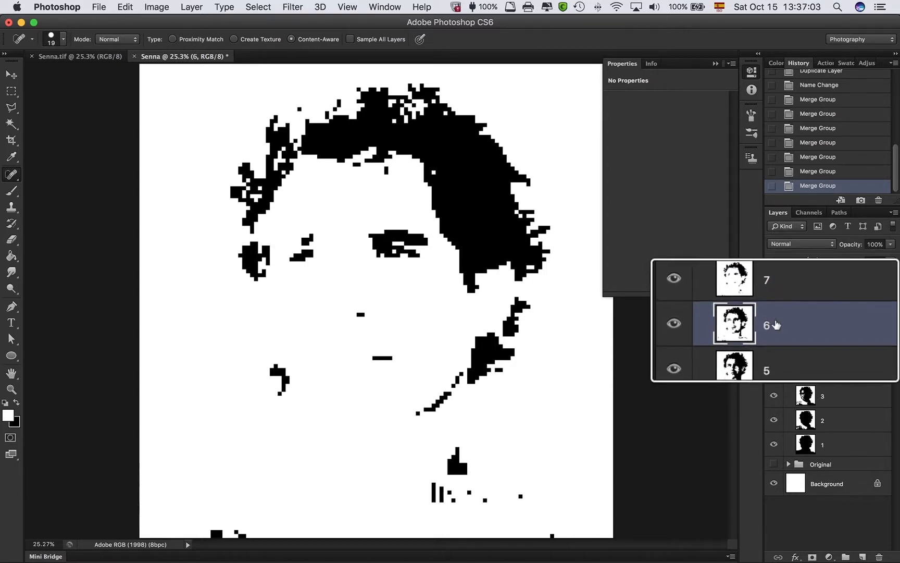
{"action": "left_click", "coordinate": [775, 350]}
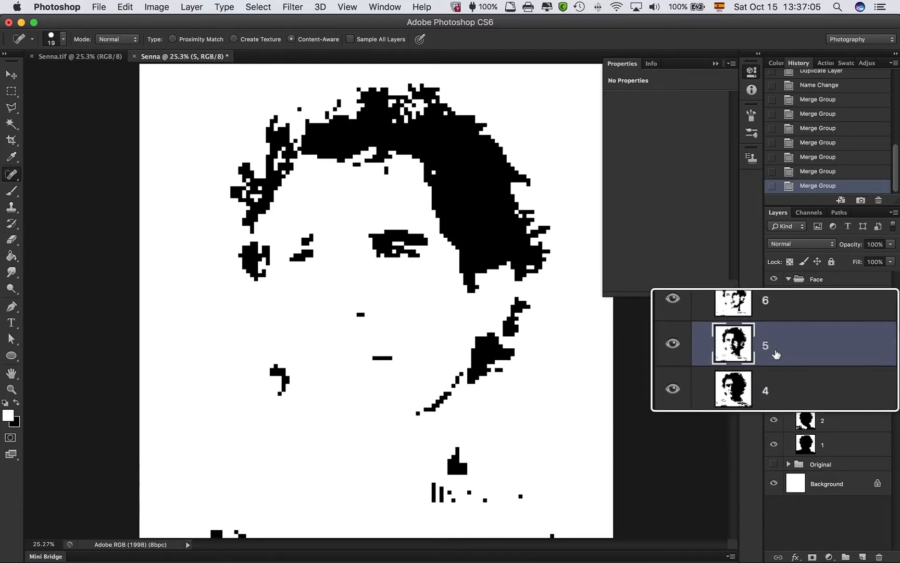
{"action": "left_click", "coordinate": [776, 372]}
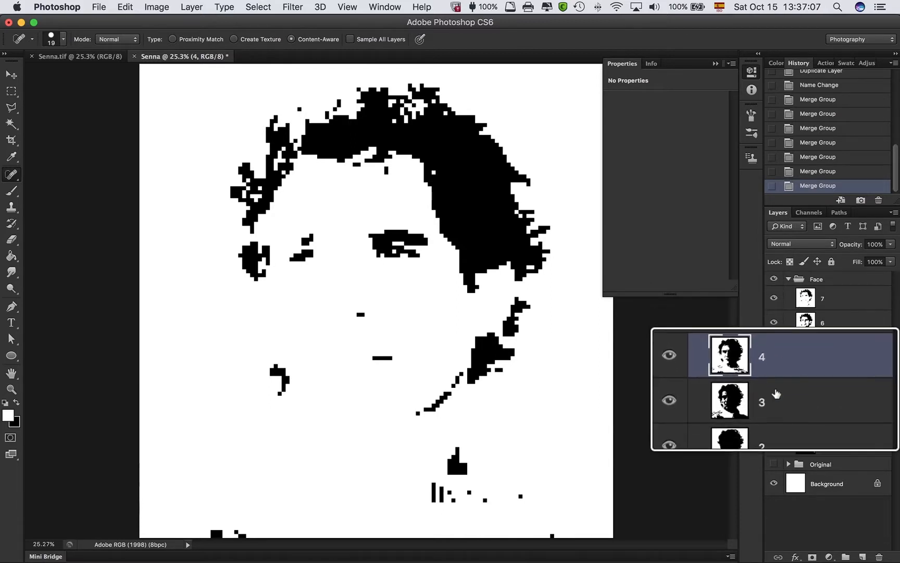
{"action": "left_click", "coordinate": [776, 394]}
{"action": "left_click", "coordinate": [776, 417]}
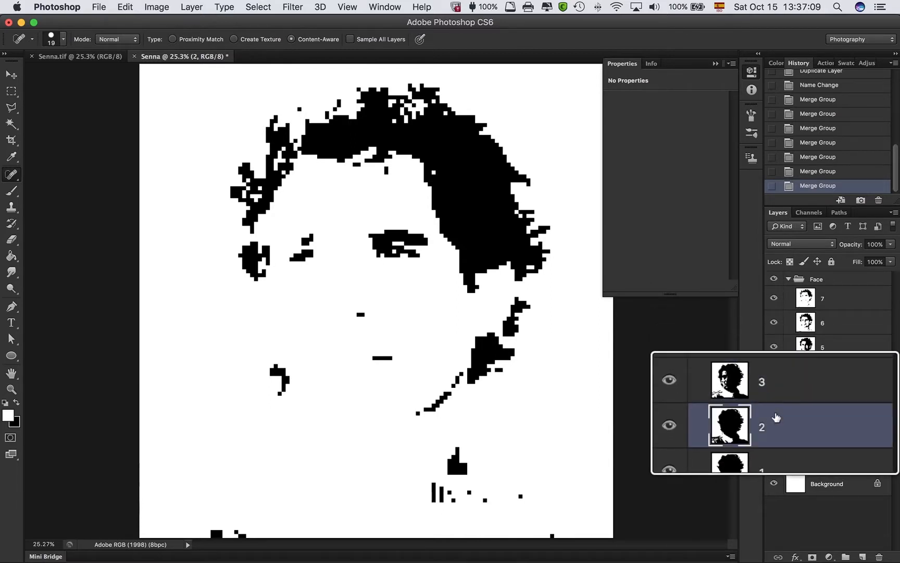
{"action": "left_click", "coordinate": [777, 442]}
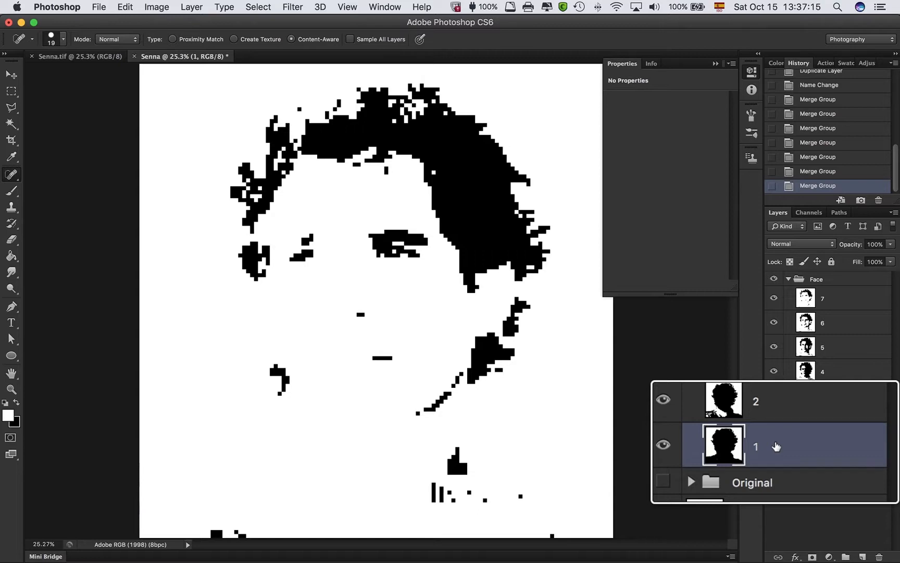
Select the white areas of layer 7 in the Face group with Color Range, sampling white from the canvas, and delete them.
{"action": "left_click", "coordinate": [776, 300]}
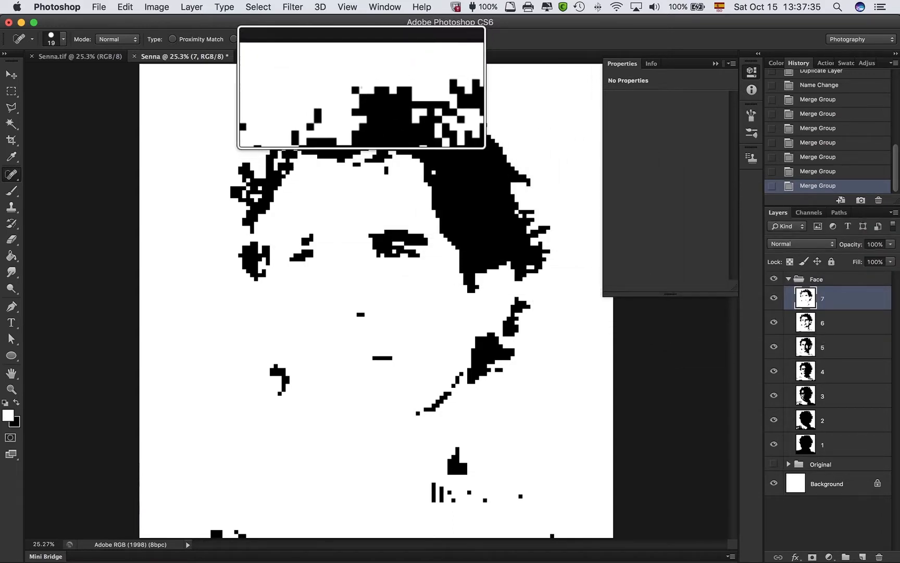
{"action": "left_click", "coordinate": [260, 7]}
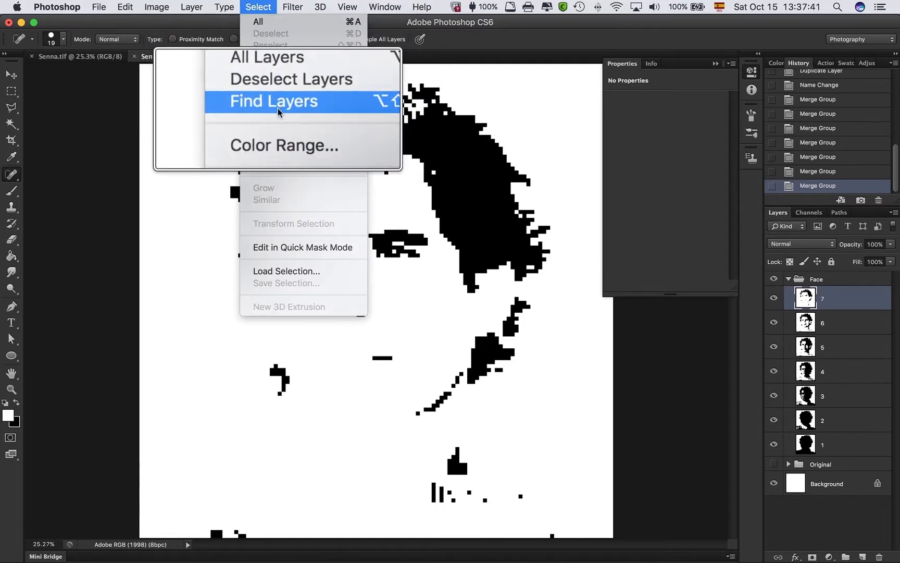
{"action": "left_click", "coordinate": [300, 127]}
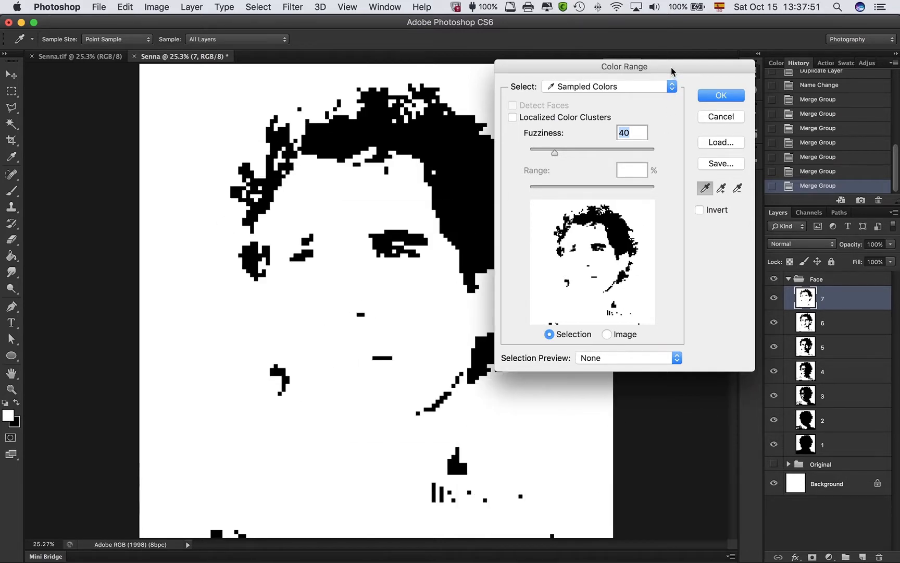
{"action": "left_click_drag", "start_coordinate": [671, 67], "coordinate": [677, 59]}
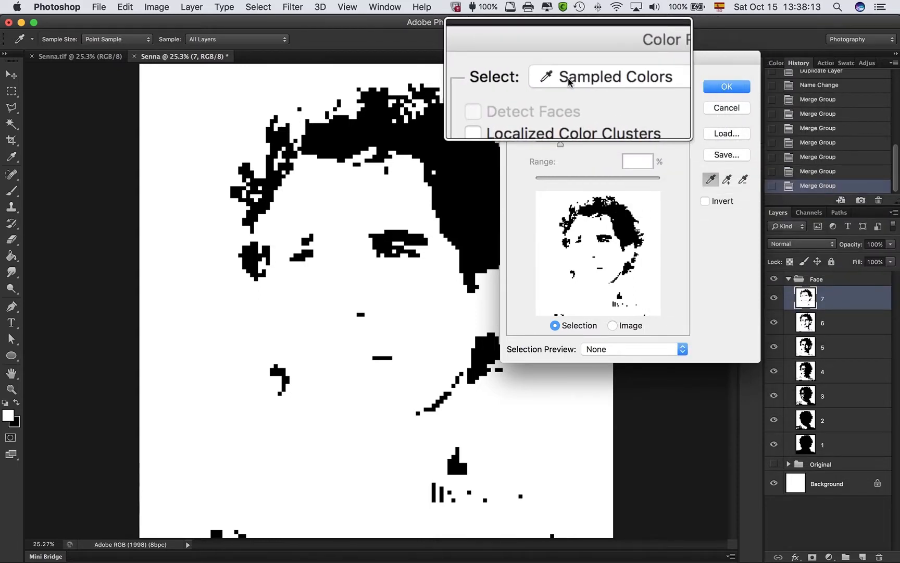
{"action": "left_click", "coordinate": [603, 77]}
{"action": "left_click", "coordinate": [602, 77]}
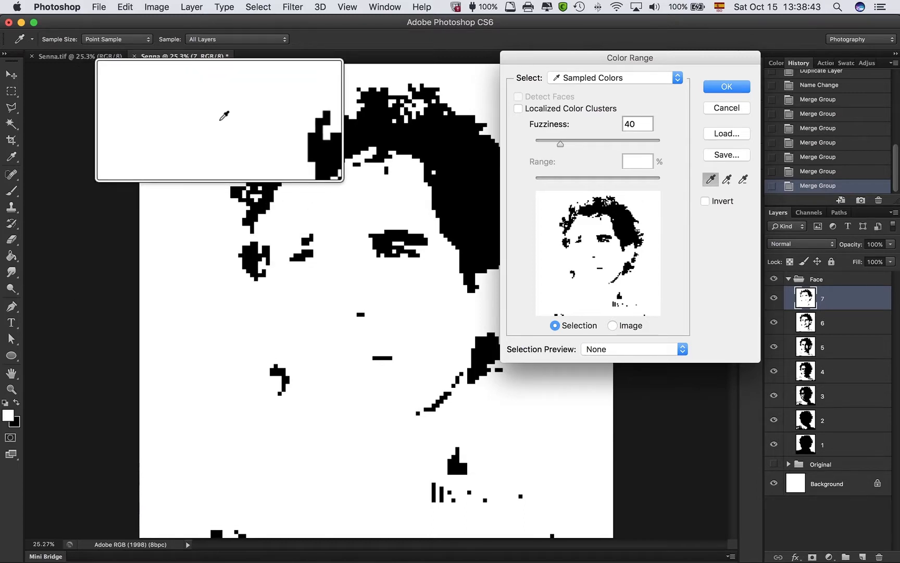
{"action": "left_click", "coordinate": [224, 115]}
{"action": "left_click", "coordinate": [727, 86]}
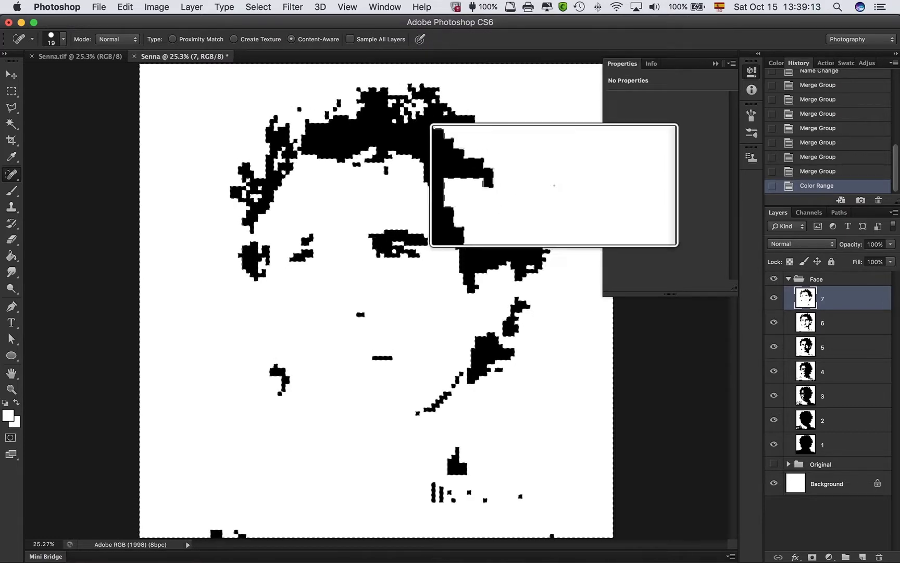
{"action": "left_click", "coordinate": [716, 63]}
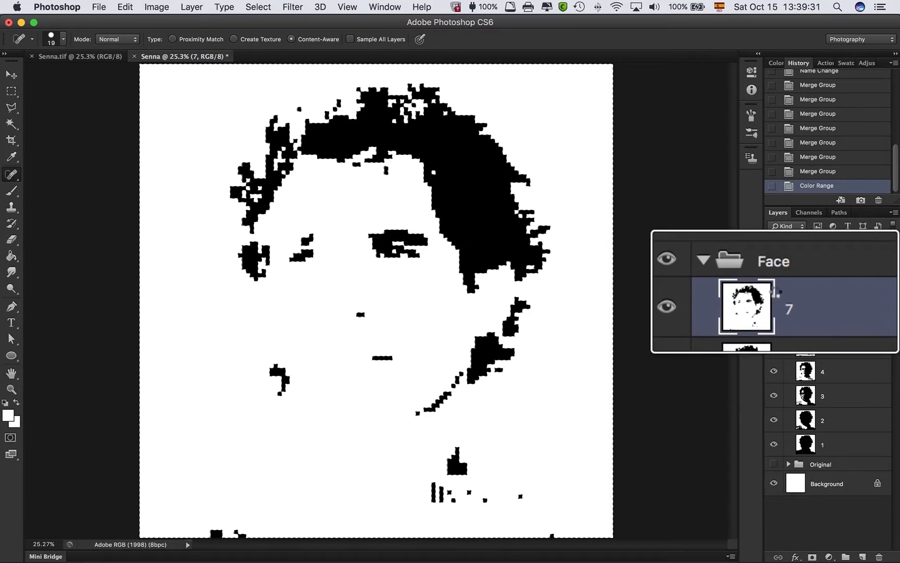
{"action": "key", "text": "Delete"}
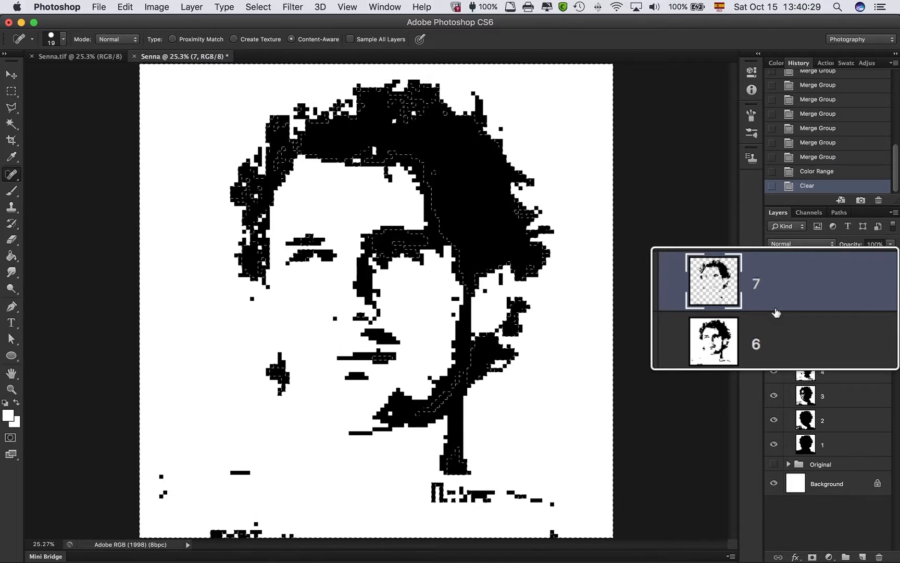
{"action": "left_click_drag", "start_coordinate": [776, 312], "coordinate": [775, 305]}
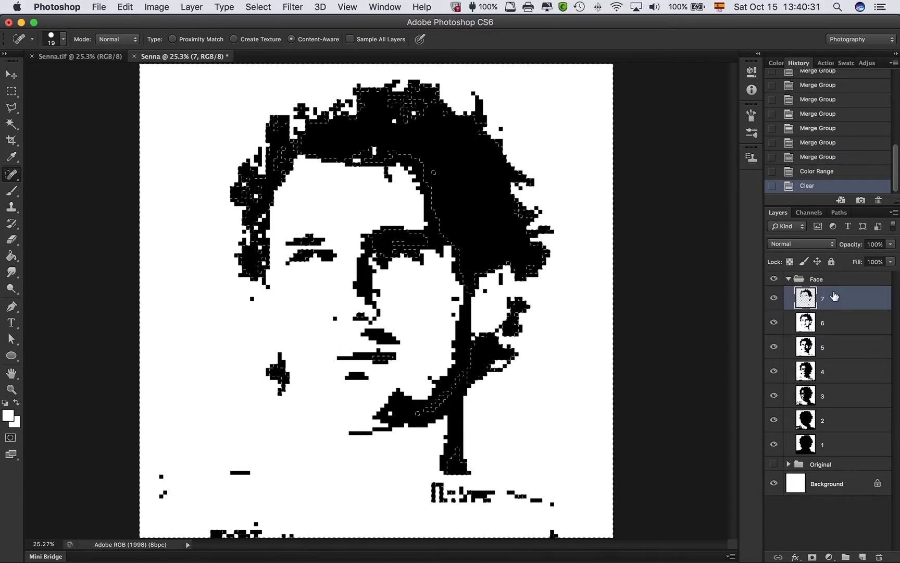
Examine the black and coloured bricks of the finished portrait in Senna.tif at 100% zoom, and return to the Senna working document.
{"action": "left_click", "coordinate": [97, 60]}
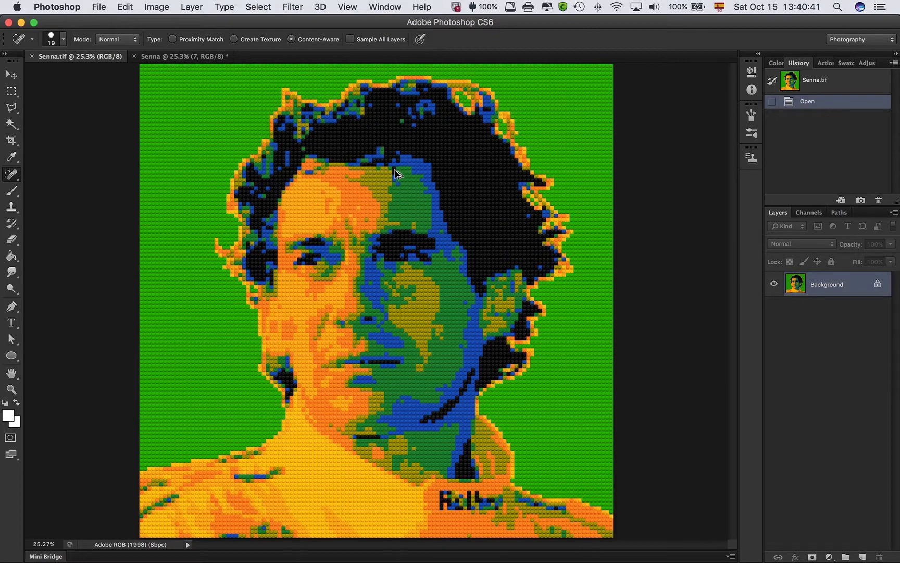
{"action": "key", "text": "super+1"}
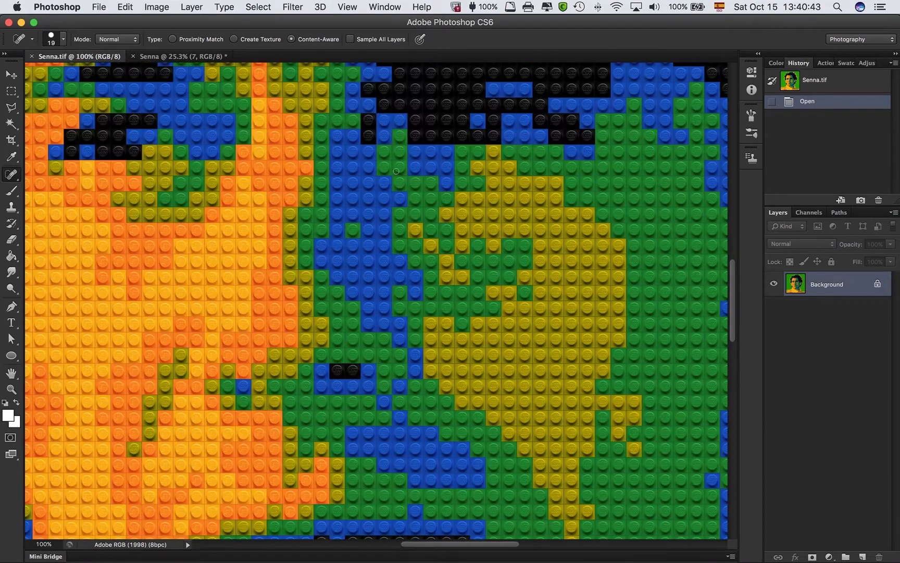
{"action": "key", "text": "h"}
{"action": "scroll", "coordinate": [397, 172], "scroll_direction": "up", "scroll_amount": 10}
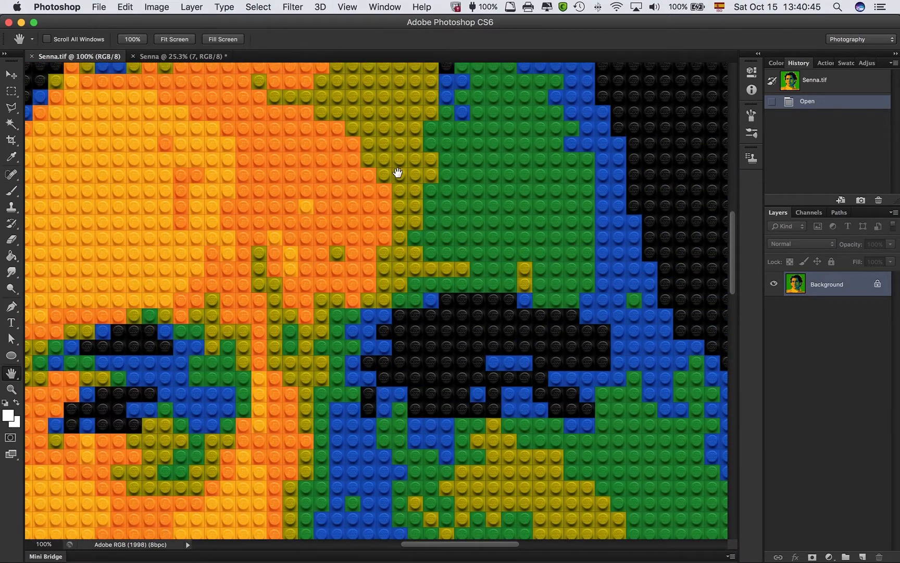
{"action": "scroll", "coordinate": [397, 172], "scroll_direction": "up", "scroll_amount": 10}
{"action": "scroll", "coordinate": [397, 172], "scroll_direction": "right", "scroll_amount": 5}
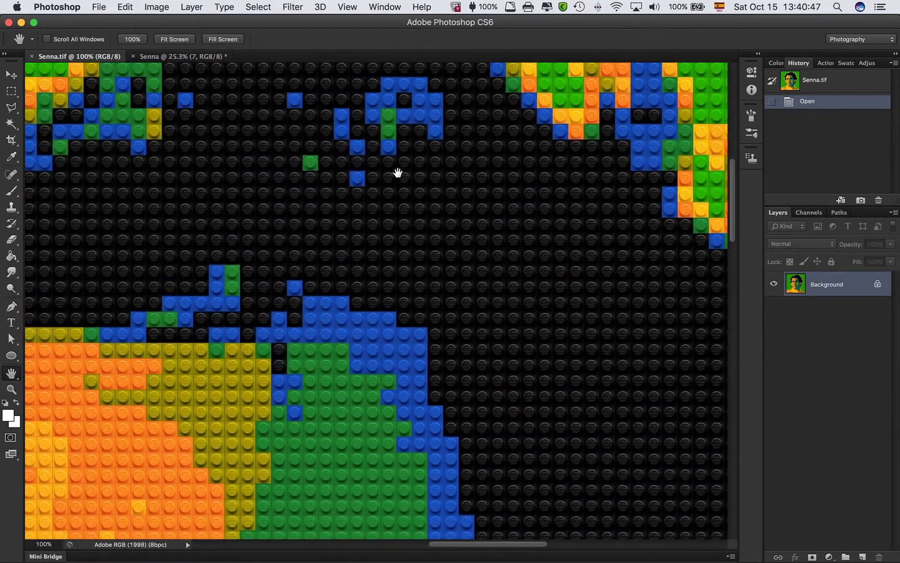
{"action": "scroll", "coordinate": [397, 172], "scroll_direction": "up", "scroll_amount": 5}
{"action": "scroll", "coordinate": [397, 172], "scroll_direction": "right", "scroll_amount": 3}
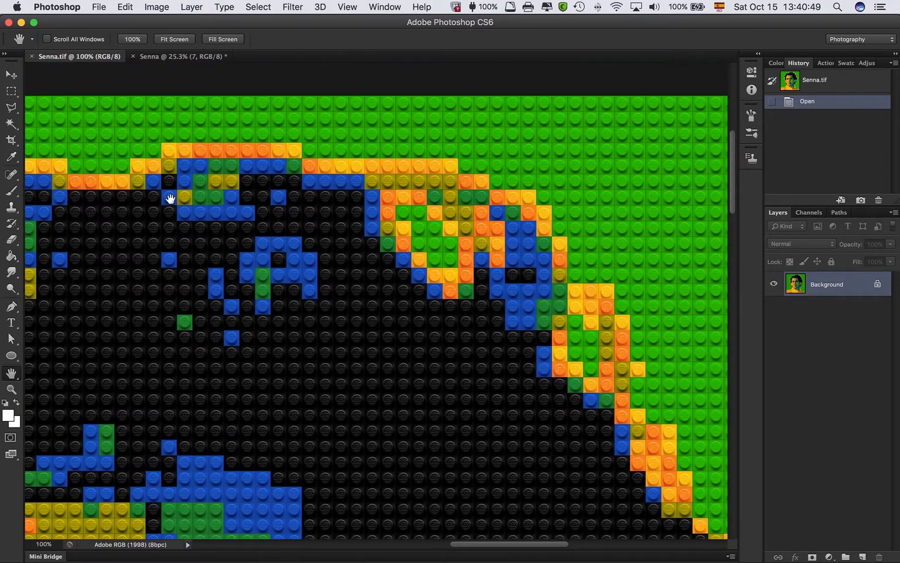
{"action": "scroll", "coordinate": [341, 249], "scroll_direction": "down", "scroll_amount": 10}
{"action": "scroll", "coordinate": [342, 250], "scroll_direction": "left", "scroll_amount": 8}
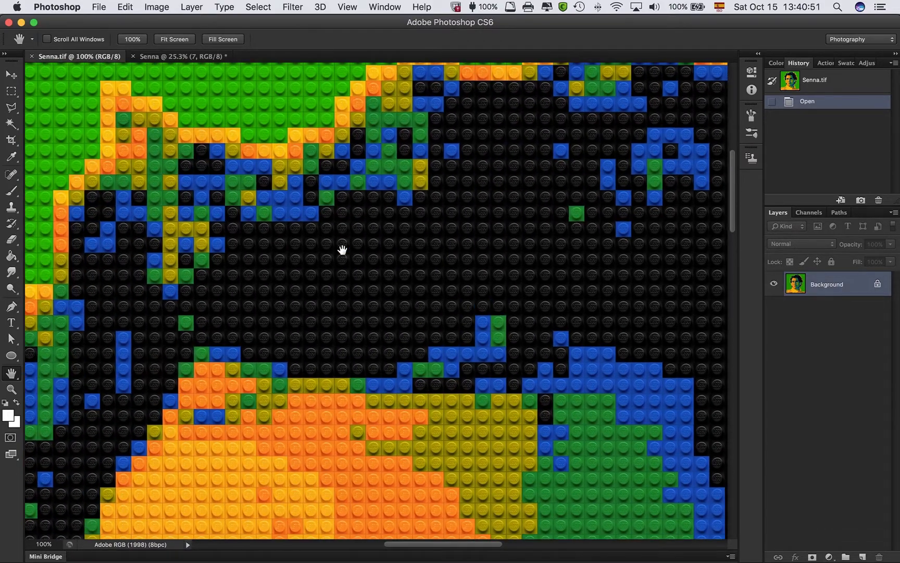
{"action": "scroll", "coordinate": [342, 249], "scroll_direction": "down", "scroll_amount": 3}
{"action": "key", "text": "super+0"}
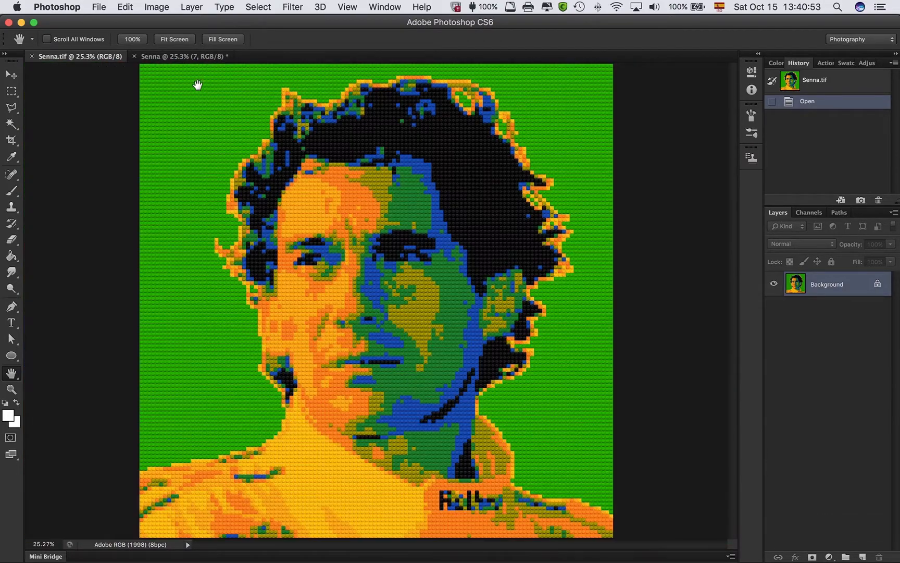
{"action": "left_click", "coordinate": [195, 56]}
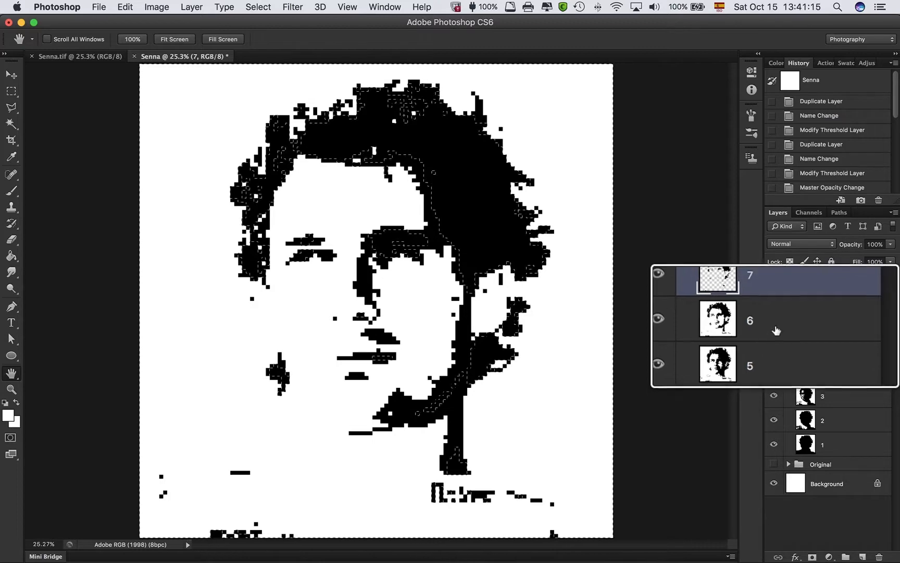
Drop the old selection, delete the white areas of layer 6 using a Color Range selection of sampled colors, and deselect.
{"action": "left_click", "coordinate": [833, 330]}
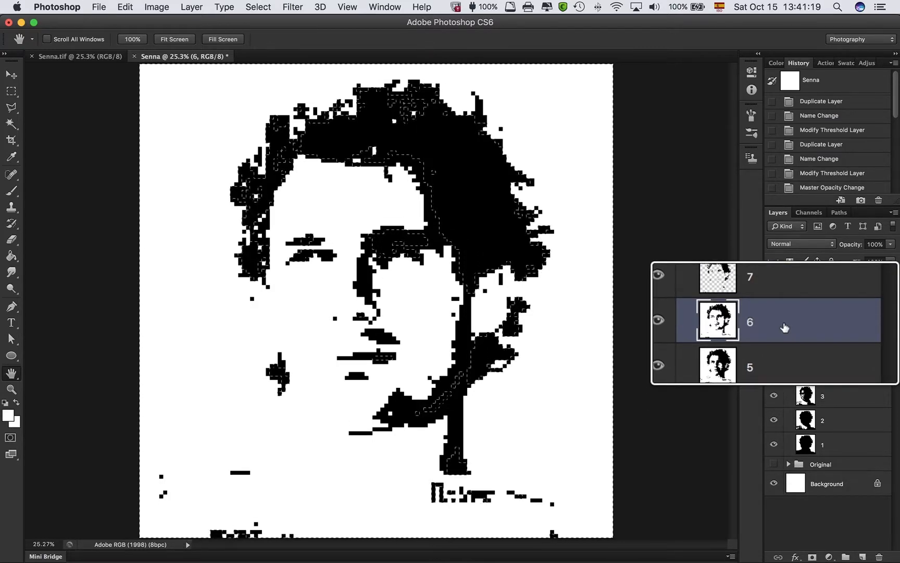
{"action": "key", "text": "super+d"}
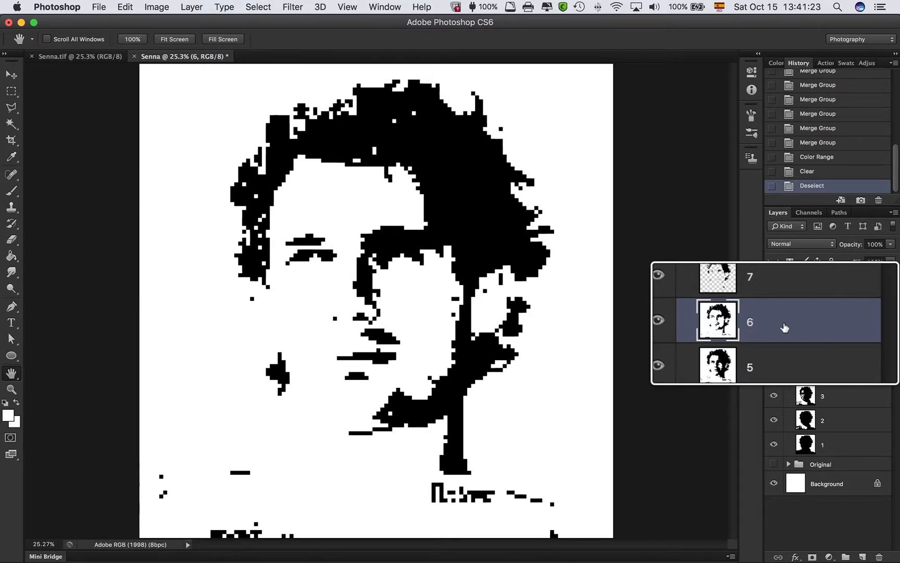
{"action": "left_click", "coordinate": [293, 7]}
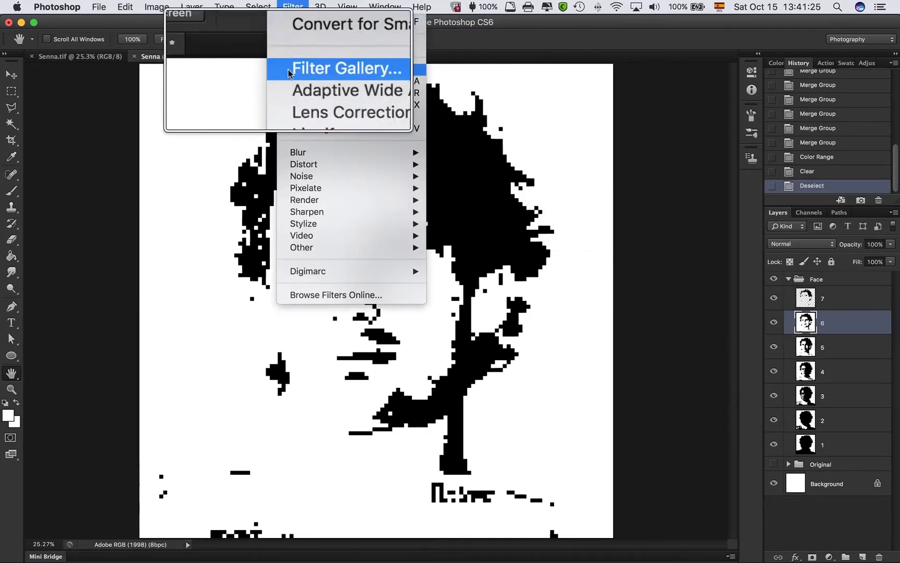
{"action": "mouse_move", "coordinate": [308, 189]}
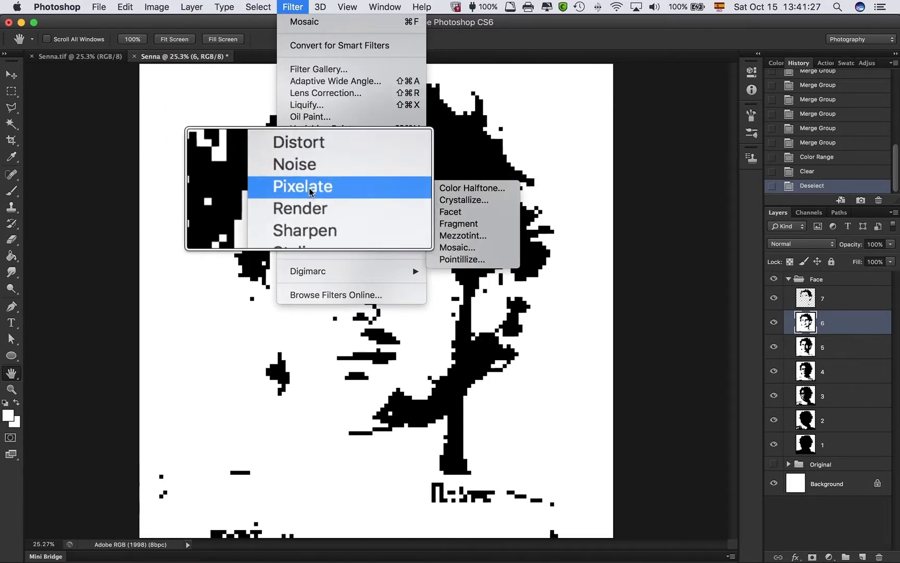
{"action": "mouse_move", "coordinate": [258, 6]}
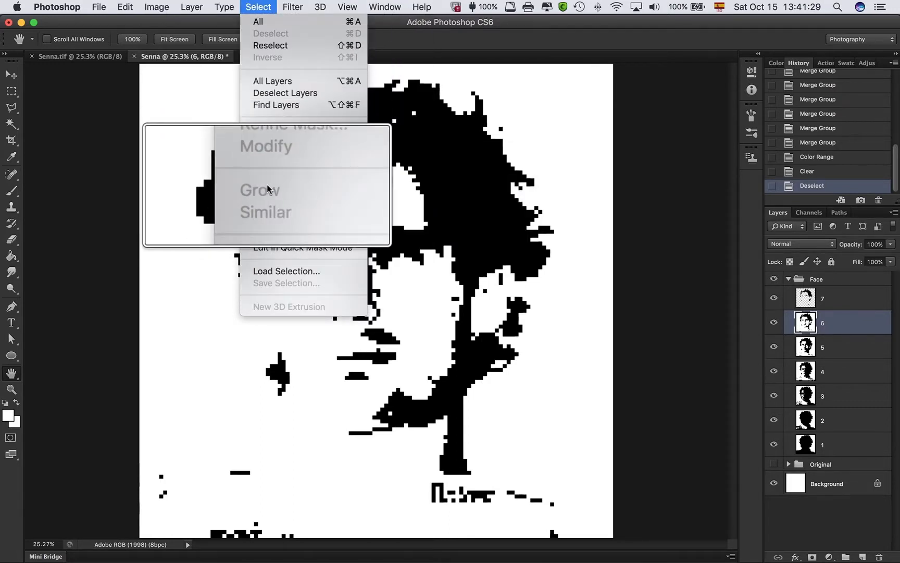
{"action": "left_click", "coordinate": [263, 129]}
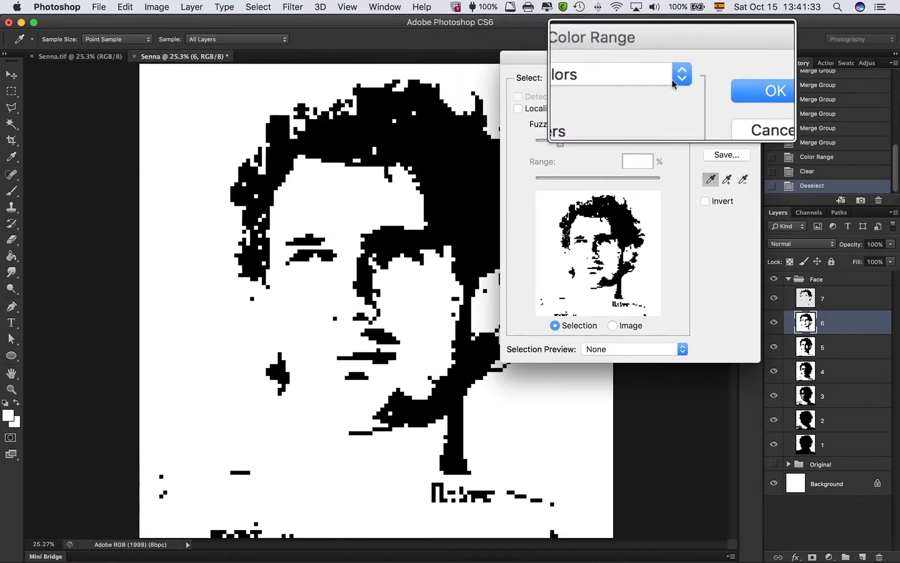
{"action": "left_click", "coordinate": [719, 86]}
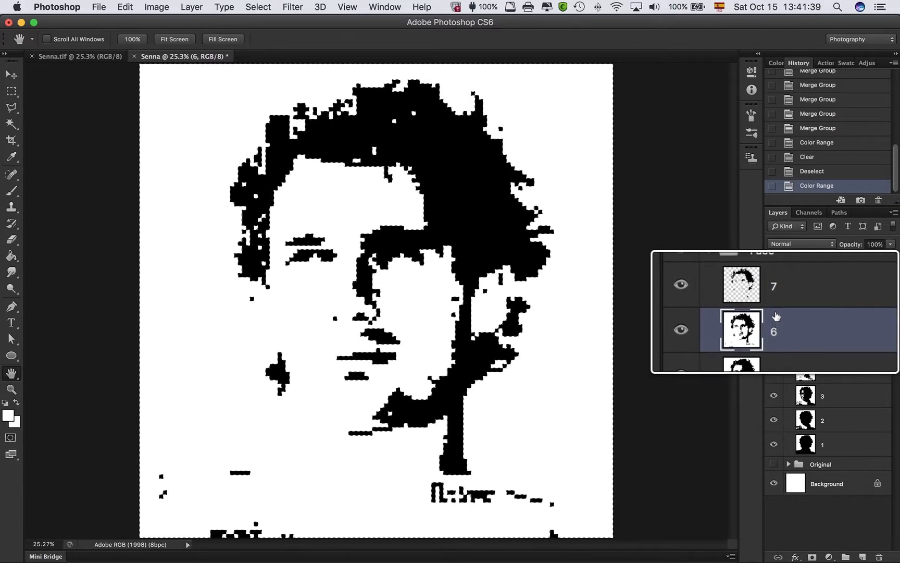
{"action": "key", "text": "Delete"}
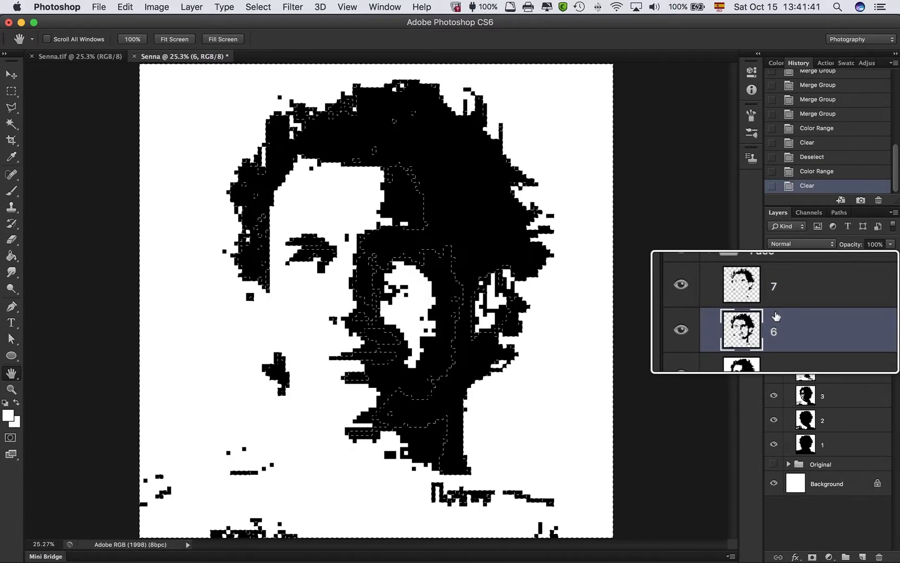
{"action": "key", "text": "super+d"}
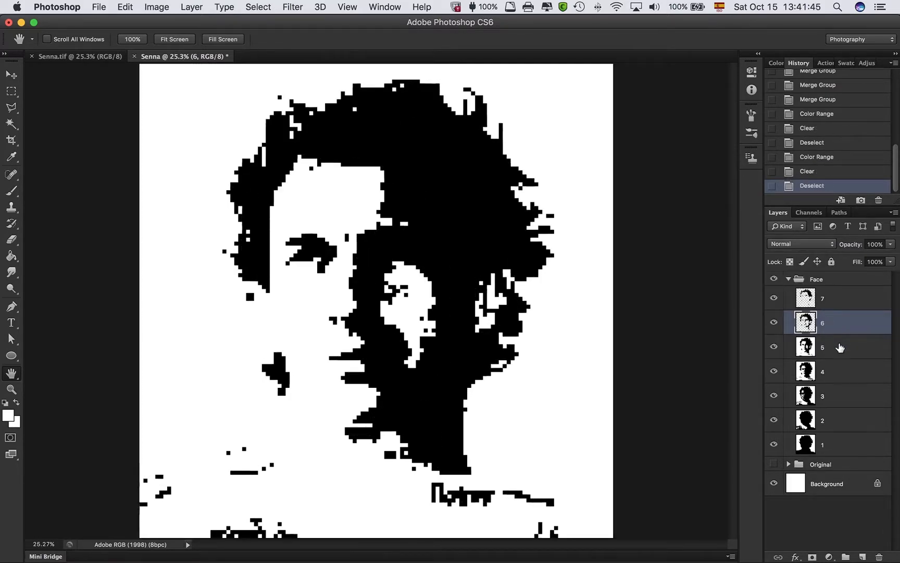
Delete the white areas of layer 5 in the Face group using a Color Range selection of sampled colors, and deselect.
{"action": "left_click", "coordinate": [840, 348]}
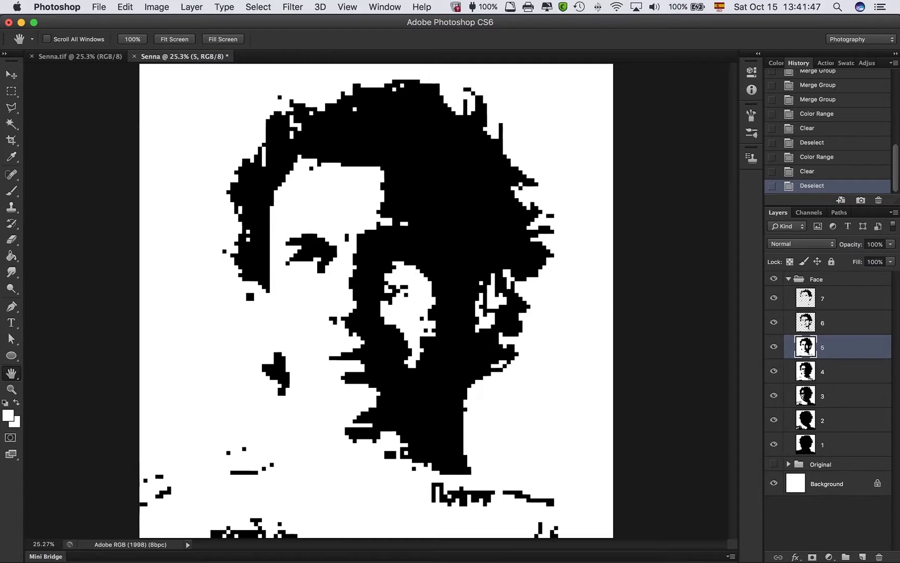
{"action": "left_click", "coordinate": [191, 7]}
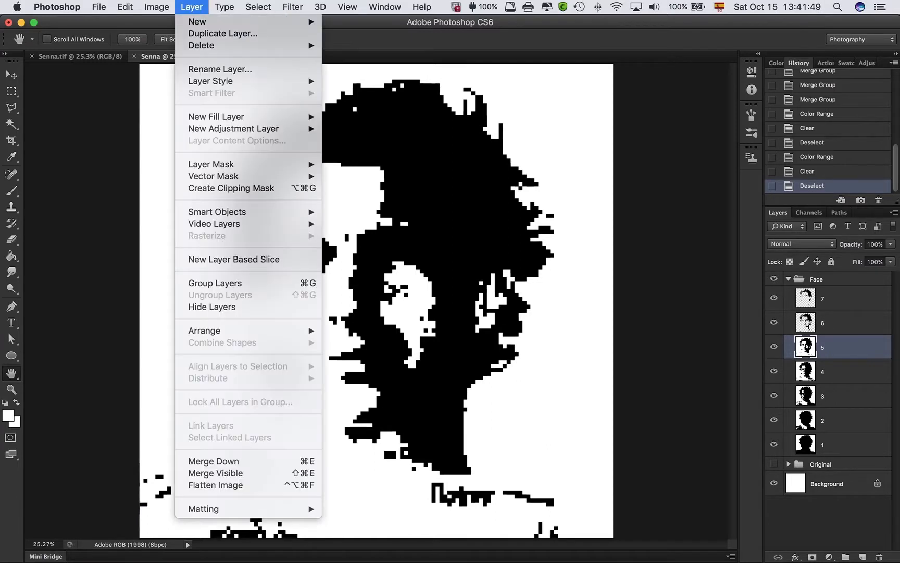
{"action": "left_click", "coordinate": [250, 129]}
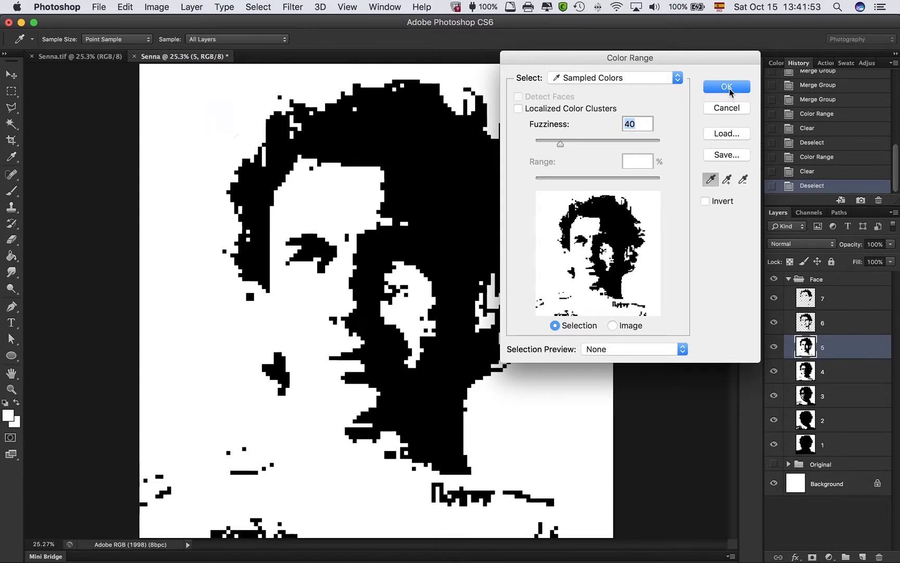
{"action": "left_click", "coordinate": [725, 85]}
{"action": "key", "text": "h"}
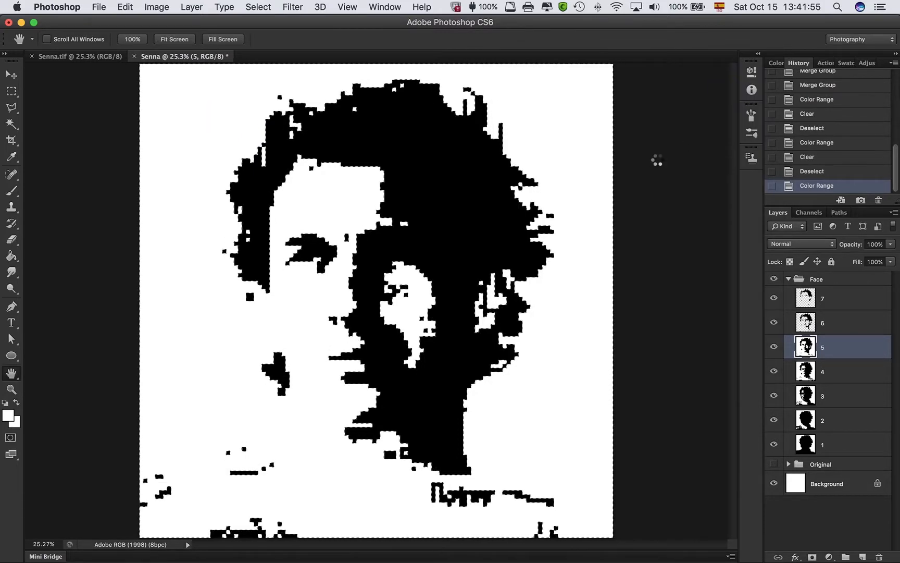
{"action": "key", "text": "Delete"}
{"action": "key", "text": "super+d"}
Remove the white from layer 4 with a Color Range selection at fuzziness 40, and drop the selection.
{"action": "left_click", "coordinate": [842, 372]}
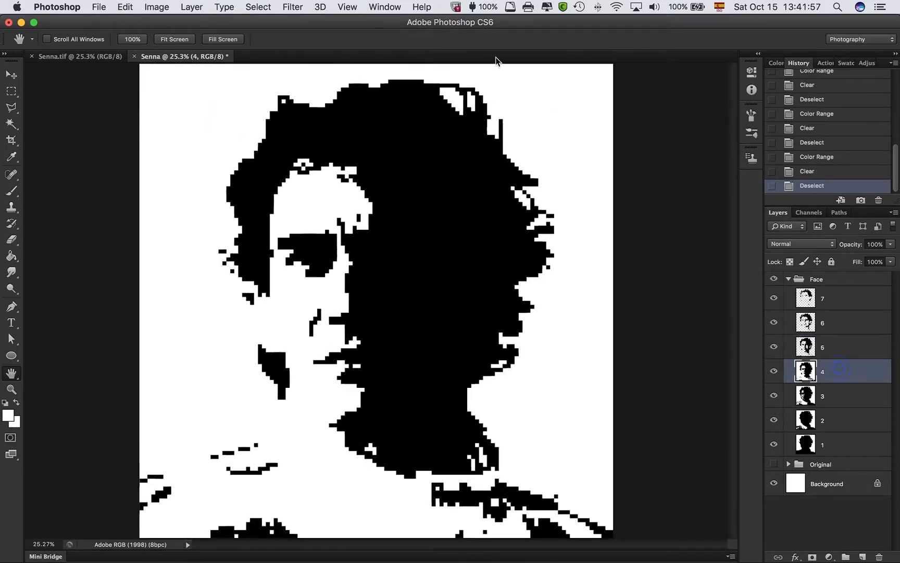
{"action": "left_click", "coordinate": [258, 7]}
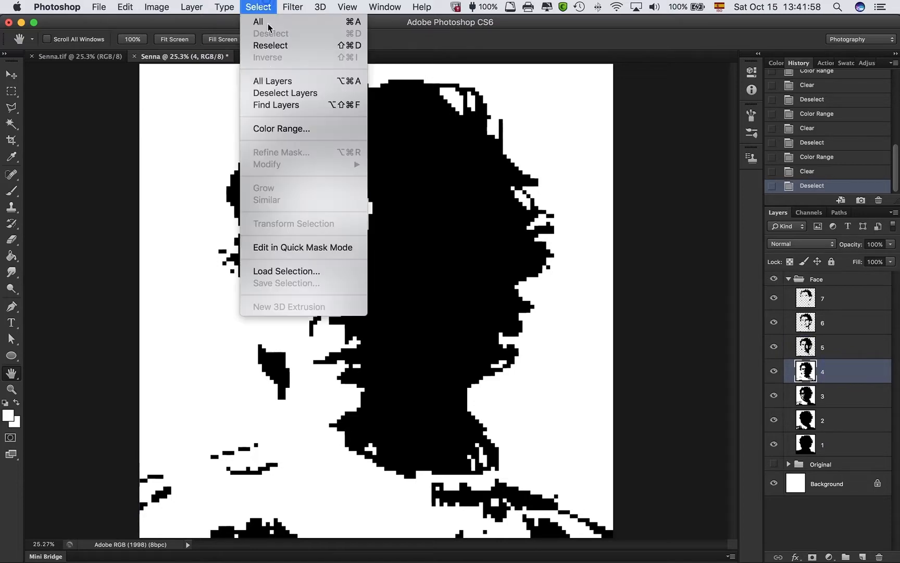
{"action": "left_click", "coordinate": [261, 129]}
{"action": "left_click", "coordinate": [726, 87]}
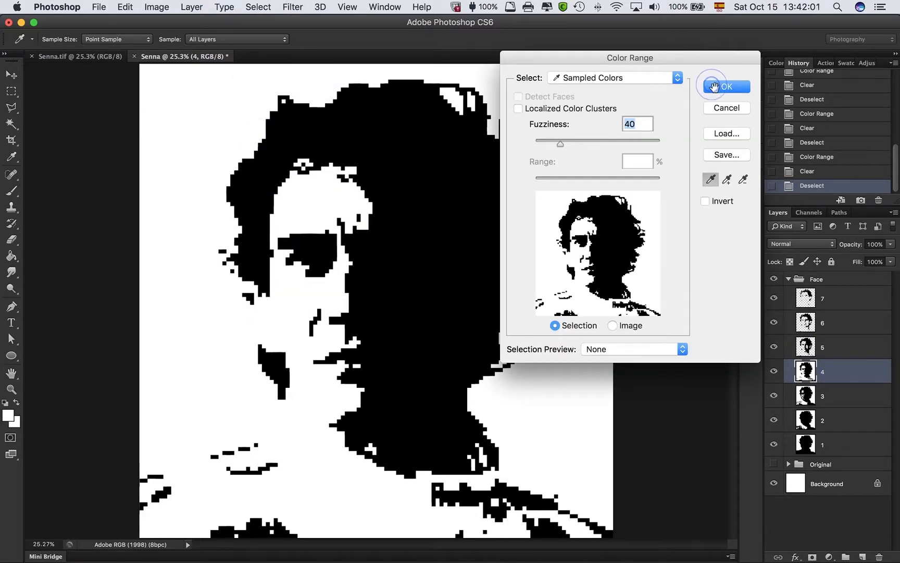
{"action": "key", "text": "h"}
{"action": "key", "text": "Delete"}
{"action": "key", "text": "super+d"}
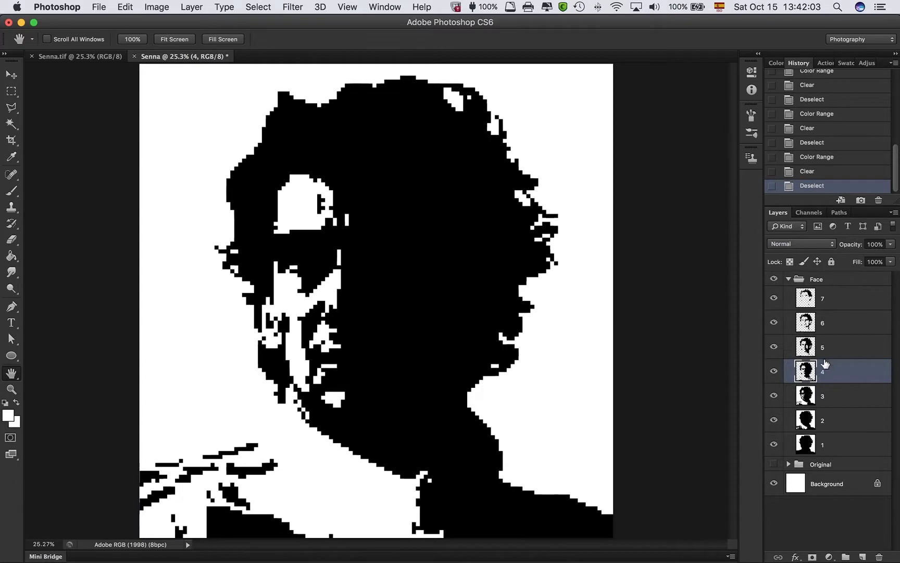
Select the white of layer 3 with Color Range, sampling the white canvas background at fuzziness 40, delete it and deselect.
{"action": "left_click", "coordinate": [845, 395]}
{"action": "left_click", "coordinate": [272, 6]}
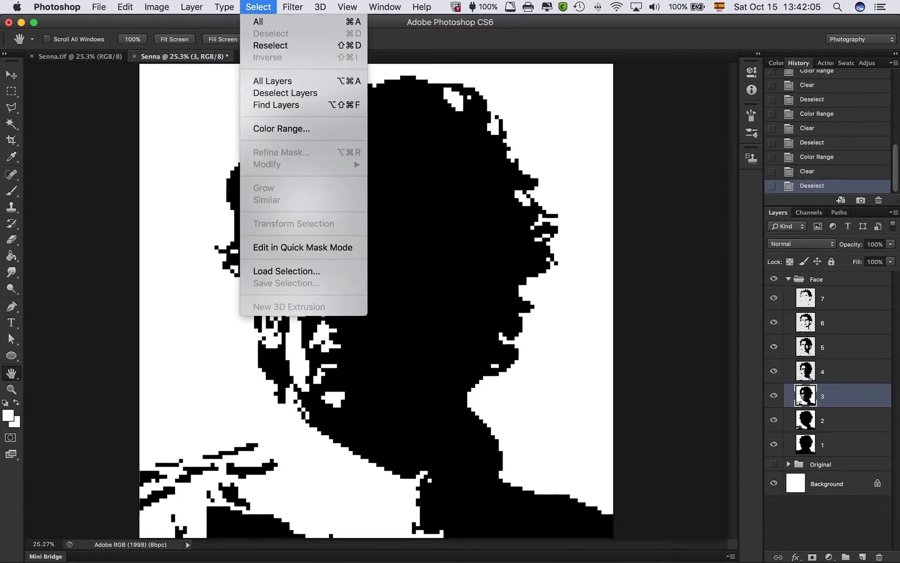
{"action": "left_click", "coordinate": [261, 127]}
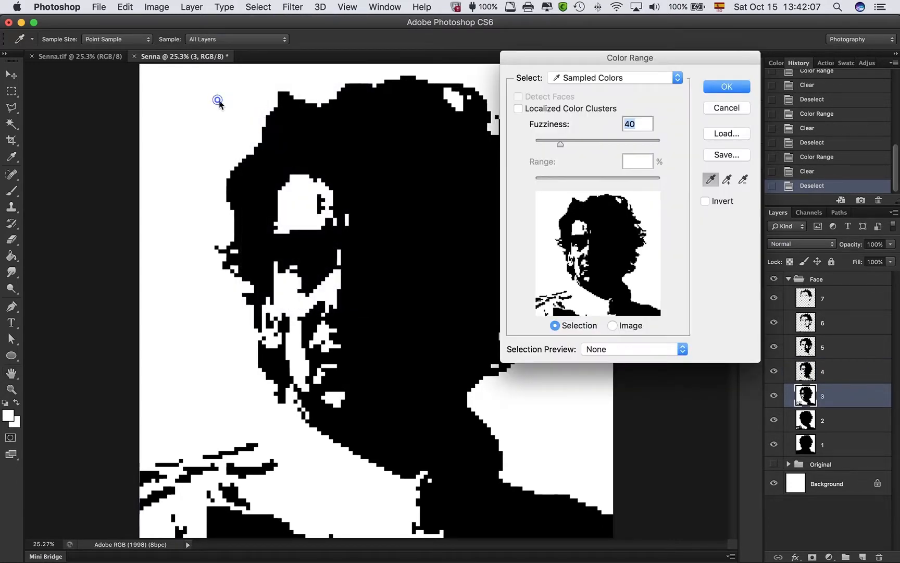
{"action": "left_click", "coordinate": [217, 96]}
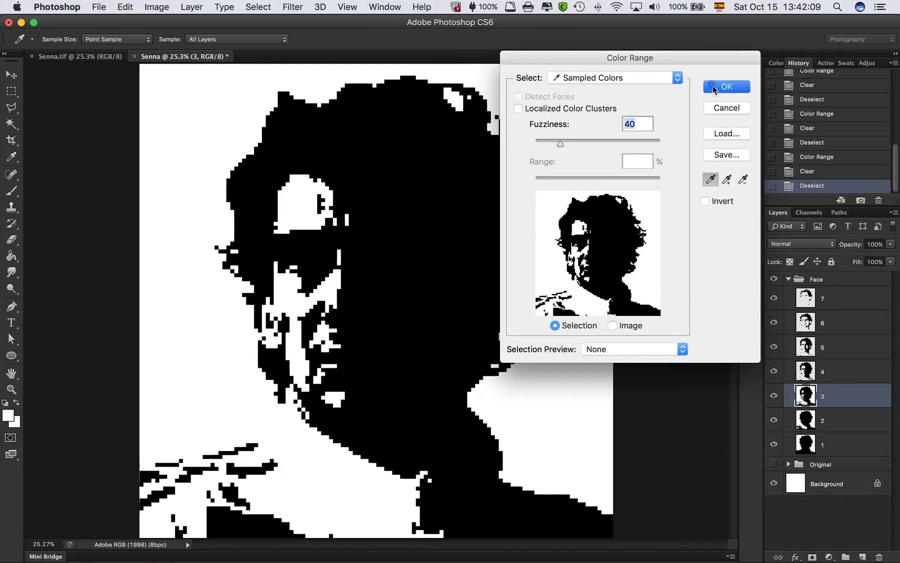
{"action": "left_click", "coordinate": [726, 87]}
{"action": "key", "text": "h"}
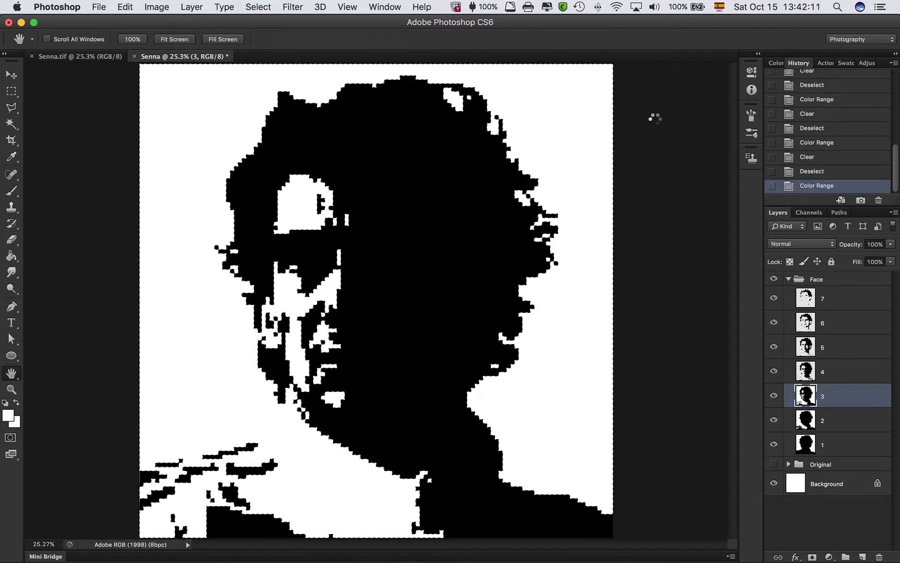
{"action": "key", "text": "Delete"}
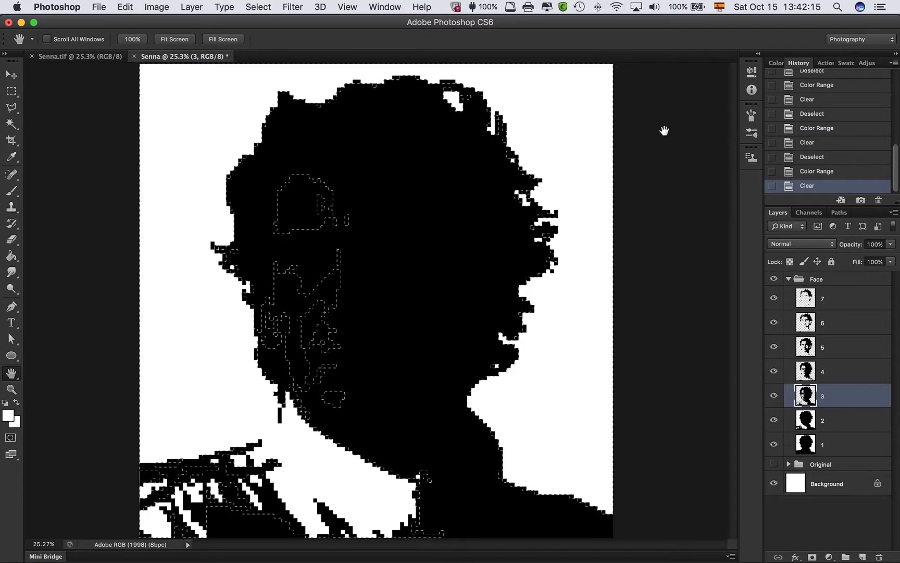
{"action": "key", "text": "ctrl+d"}
Clear the white areas of layer 2 using Color Range with white sampled from the canvas background, and deselect.
{"action": "left_click", "coordinate": [864, 298]}
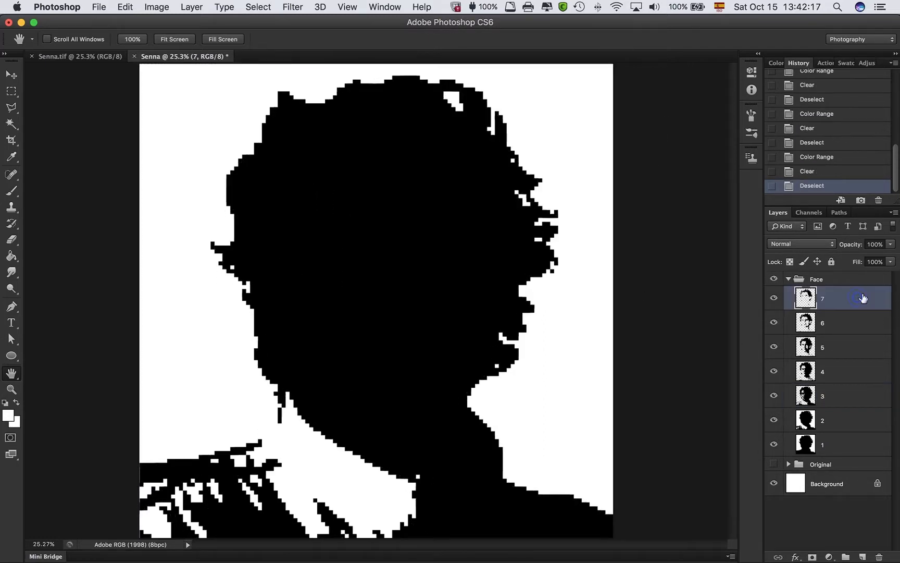
{"action": "left_click", "coordinate": [856, 373]}
{"action": "left_click", "coordinate": [853, 397]}
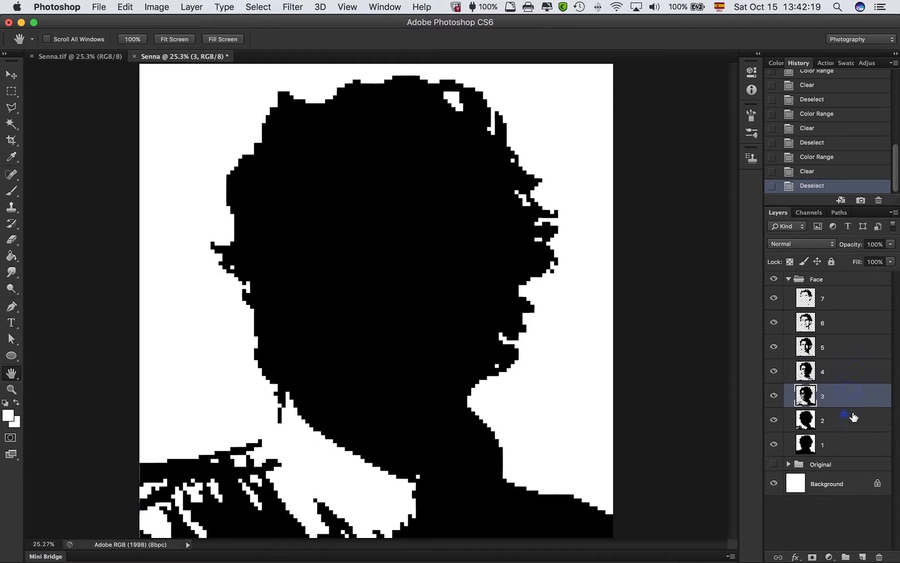
{"action": "left_click", "coordinate": [854, 419]}
{"action": "left_click", "coordinate": [258, 8]}
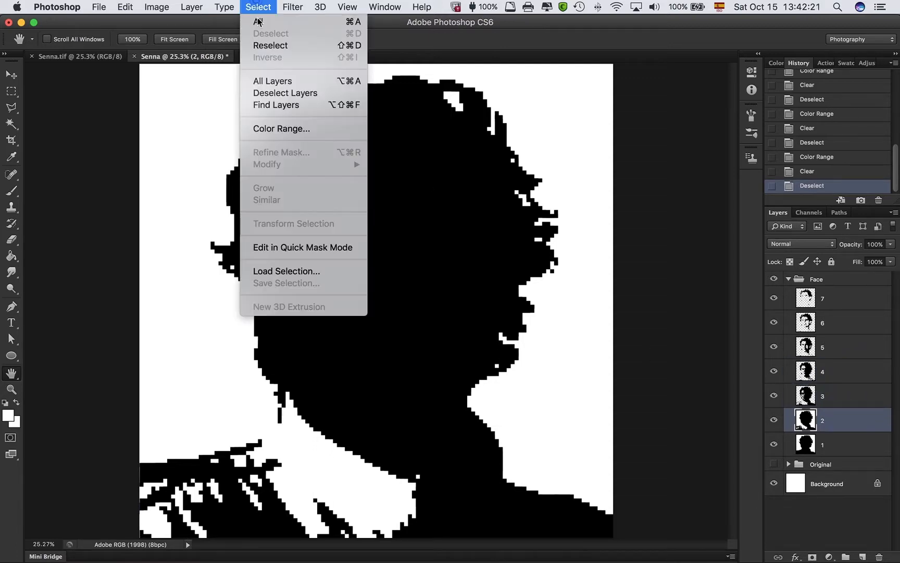
{"action": "left_click", "coordinate": [262, 129]}
{"action": "left_click", "coordinate": [176, 104]}
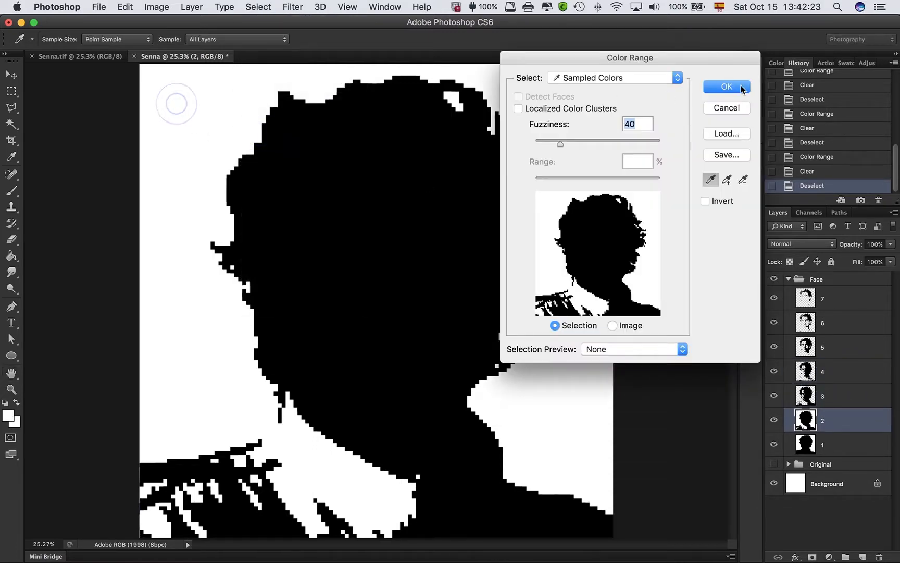
{"action": "left_click", "coordinate": [727, 86]}
{"action": "key", "text": "Delete"}
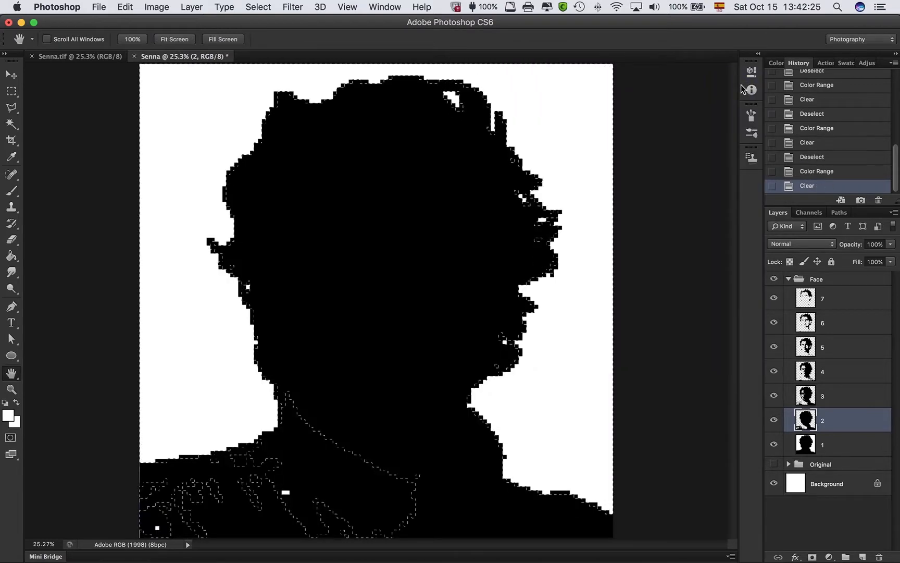
{"action": "key", "text": "super+d"}
Delete the white around the silhouette on layer 1 using a Color Range selection of sampled colors, and deselect.
{"action": "left_click", "coordinate": [853, 449]}
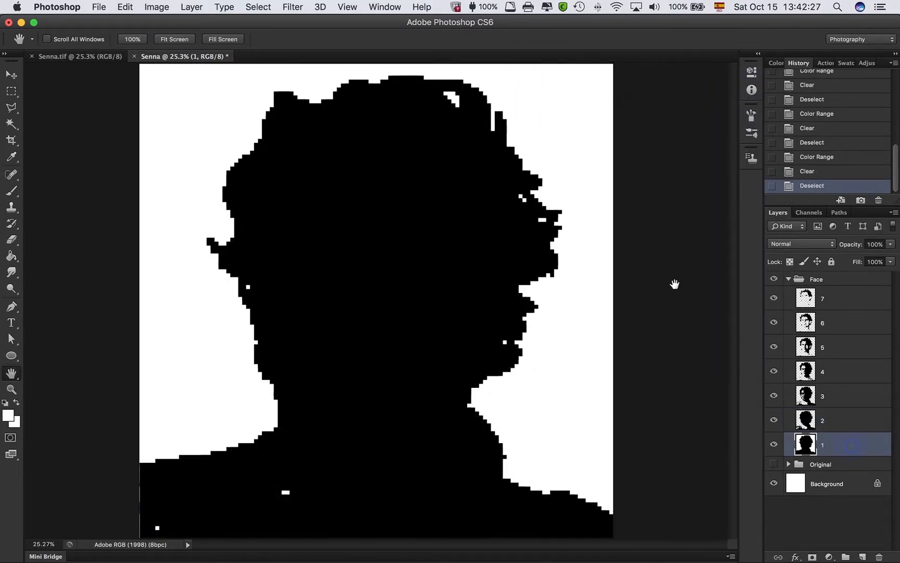
{"action": "left_click", "coordinate": [293, 7]}
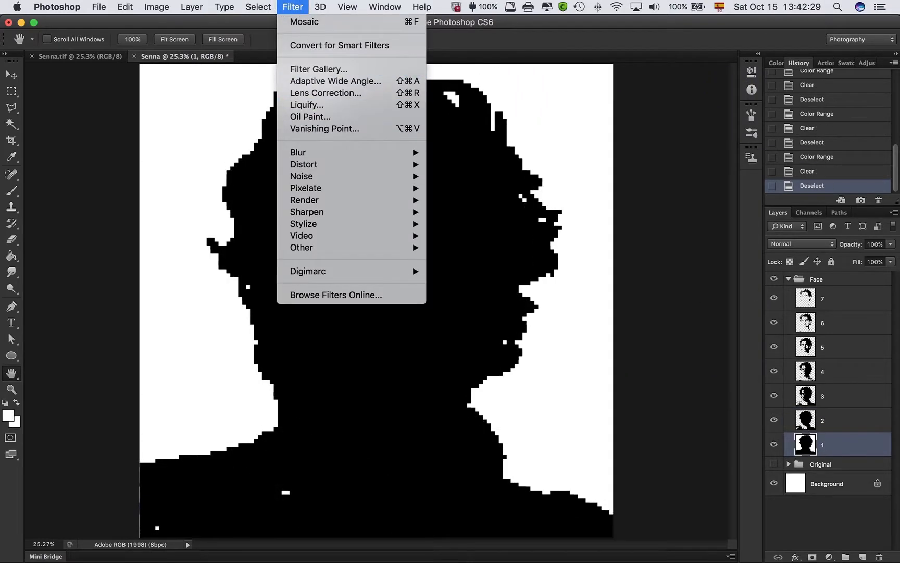
{"action": "mouse_move", "coordinate": [258, 7]}
{"action": "left_click", "coordinate": [266, 131]}
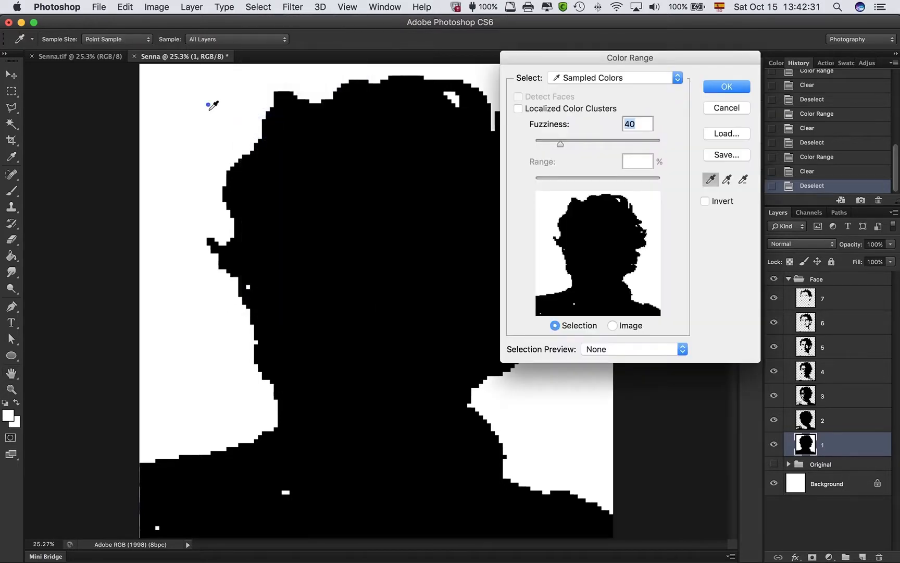
{"action": "left_click", "coordinate": [731, 87]}
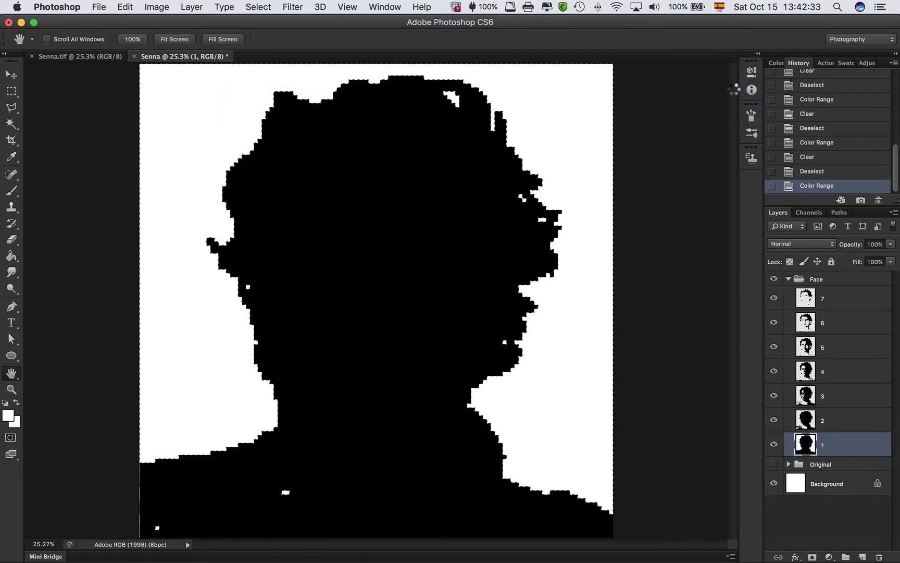
{"action": "key", "text": "BackSpace"}
{"action": "key", "text": "super+d"}
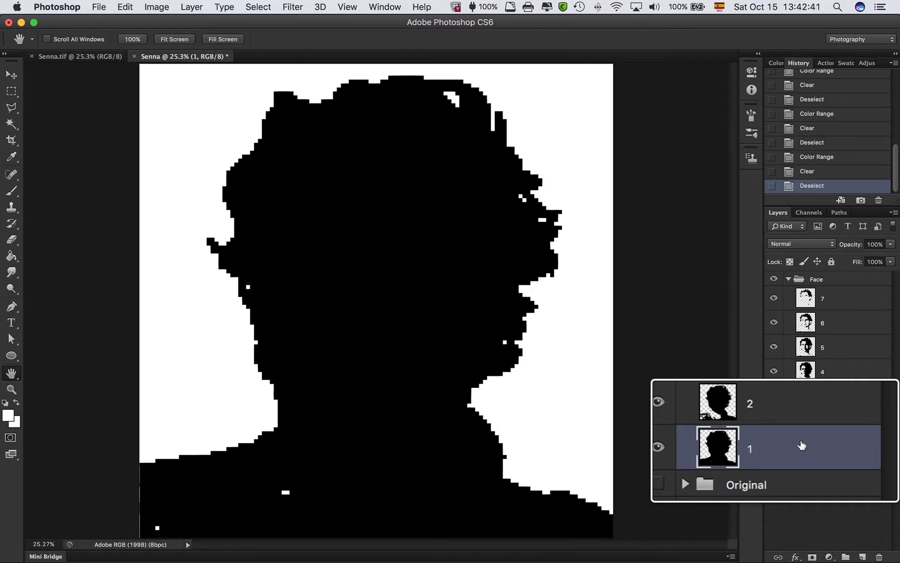
Go through layers 7 to 1 in the Face group to check that each has a transparent background.
{"action": "left_click", "coordinate": [813, 298]}
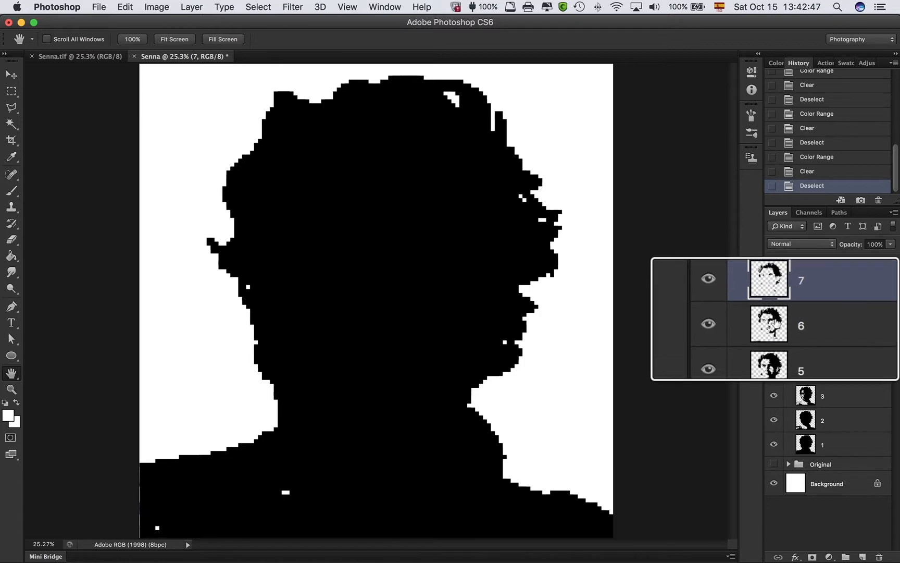
{"action": "left_click", "coordinate": [776, 324]}
{"action": "left_click", "coordinate": [776, 349]}
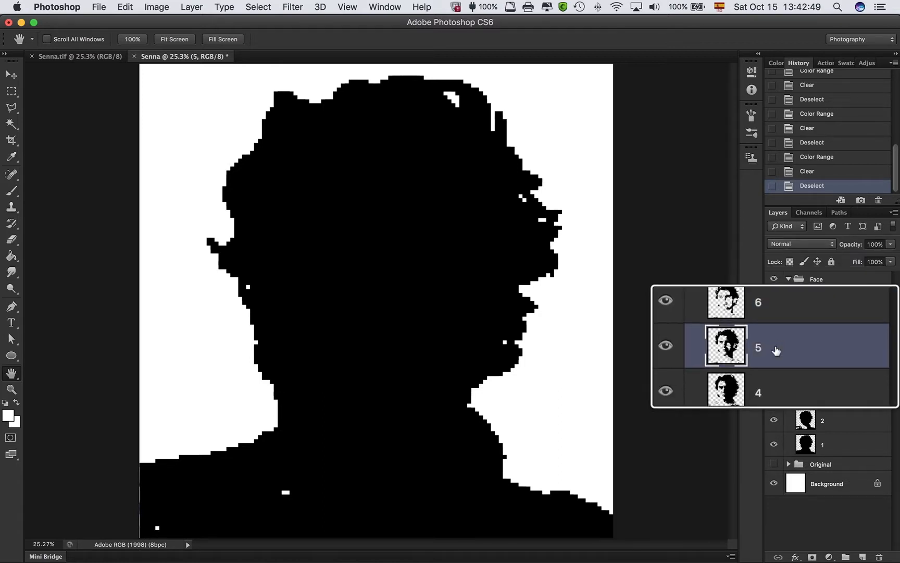
{"action": "left_click", "coordinate": [776, 372]}
{"action": "left_click", "coordinate": [776, 396]}
{"action": "left_click", "coordinate": [776, 421]}
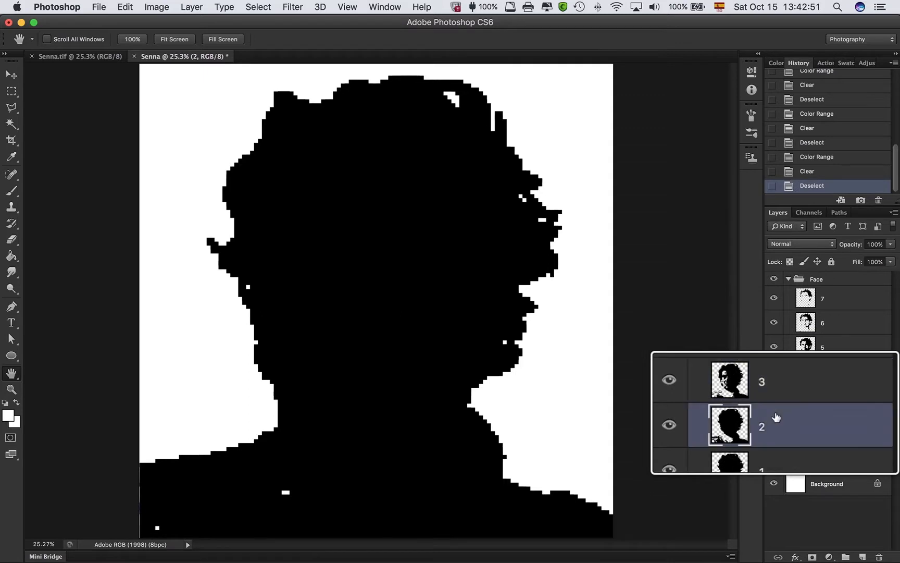
{"action": "left_click", "coordinate": [776, 444]}
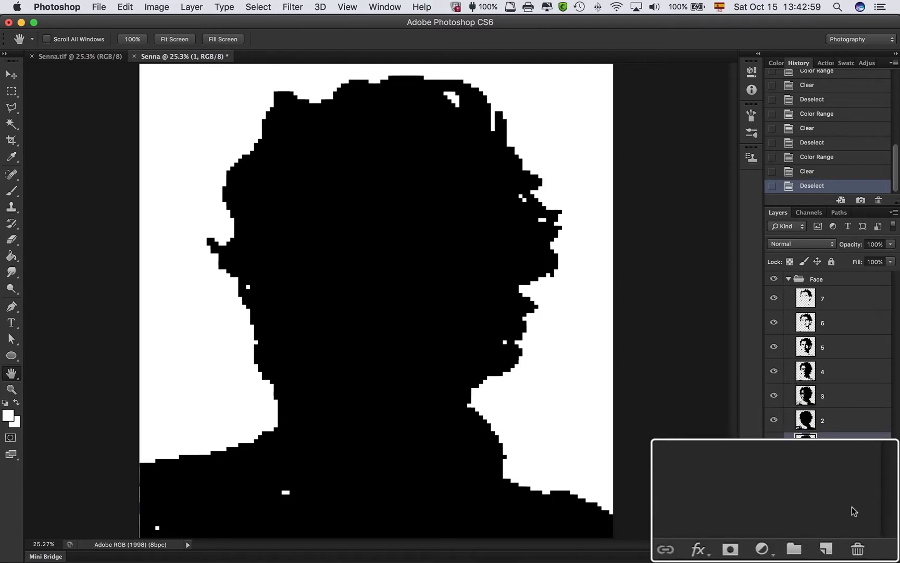
Create a new empty layer named Fondo and place it beneath layer 1 in the Face group.
{"action": "left_click", "coordinate": [823, 551]}
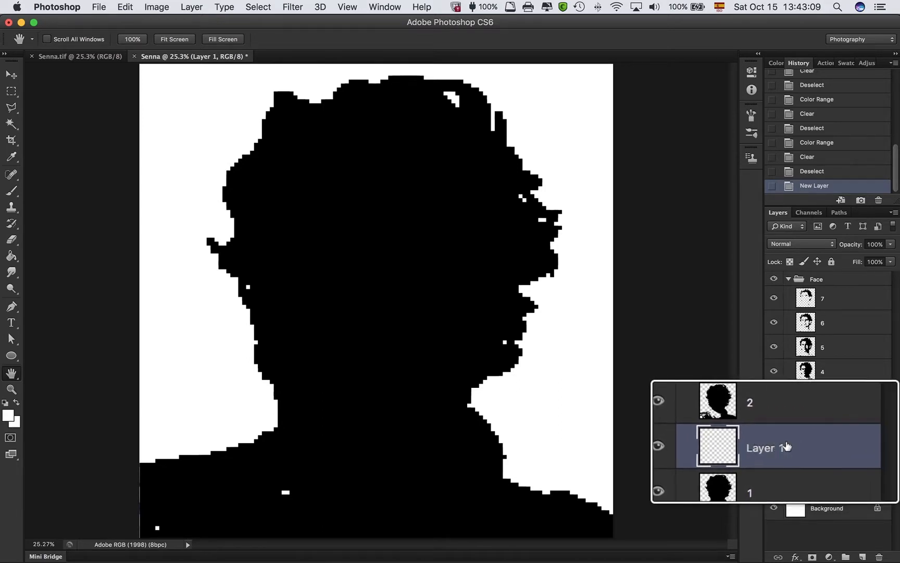
{"action": "key", "text": "super+z"}
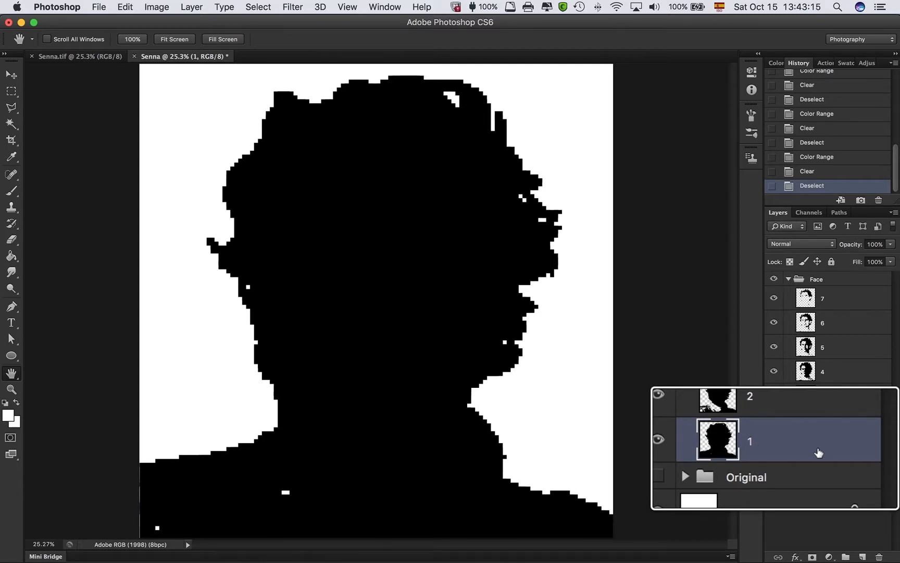
{"action": "key", "text": "shift+super+n"}
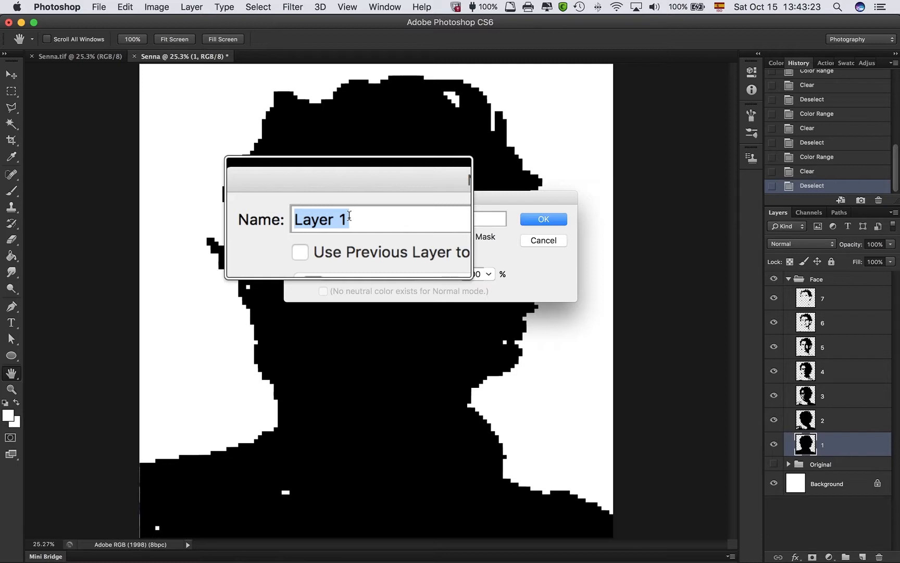
{"action": "type", "text": "Fondo"}
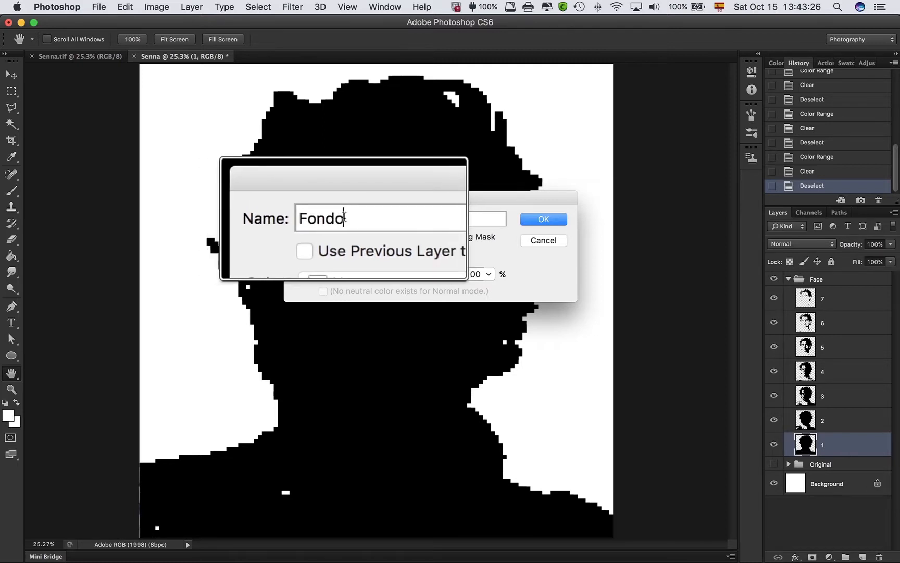
{"action": "left_click", "coordinate": [537, 219]}
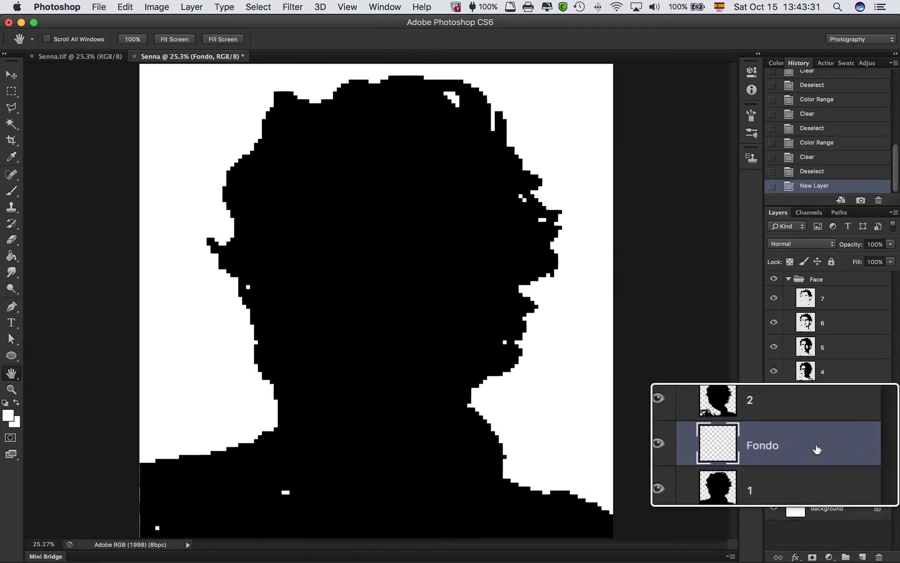
{"action": "left_click_drag", "start_coordinate": [818, 448], "coordinate": [817, 475]}
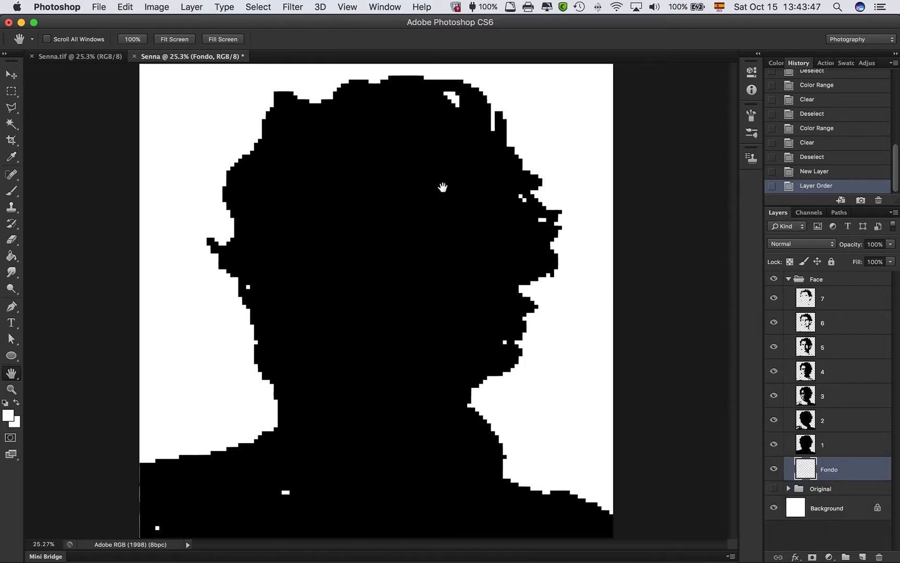
Examine the green brick background around the portrait up close in the finished Senna.tif, and return to the working Senna document.
{"action": "left_click", "coordinate": [95, 57]}
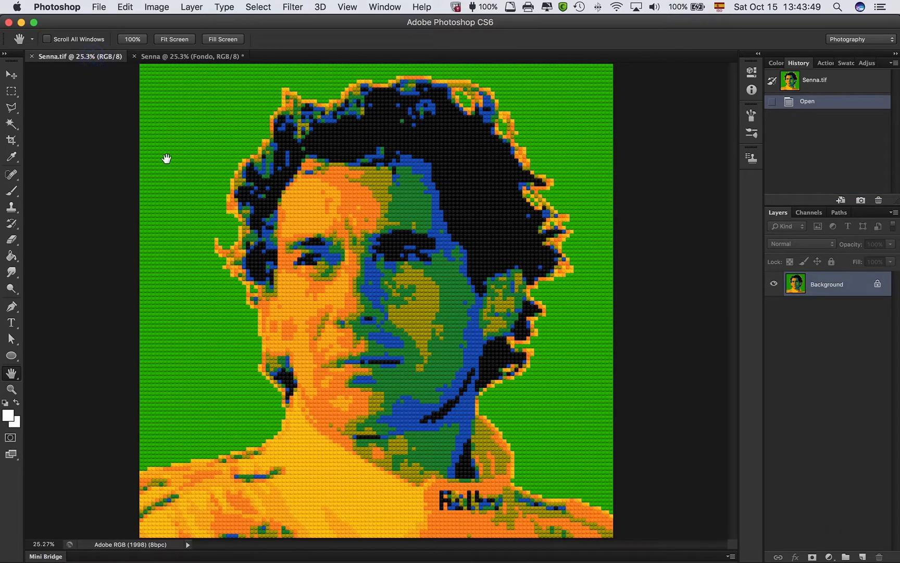
{"action": "key", "text": "super+1"}
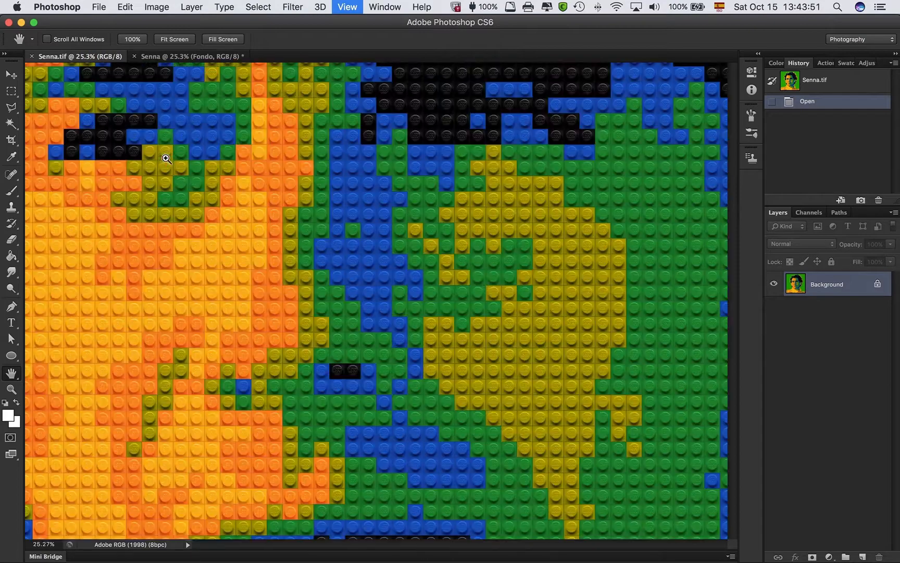
{"action": "left_click_drag", "start_coordinate": [167, 229], "coordinate": [424, 239]}
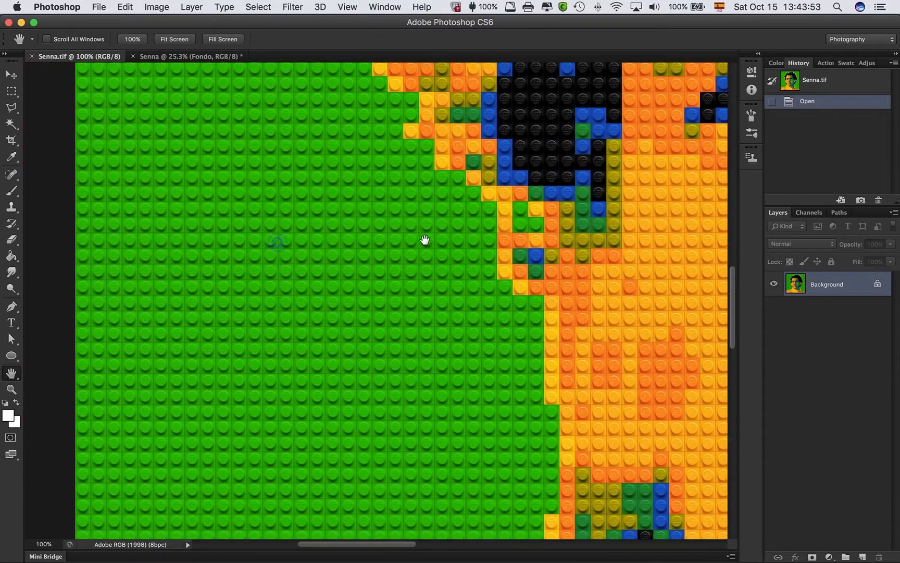
{"action": "left_click_drag", "start_coordinate": [346, 194], "coordinate": [363, 283]}
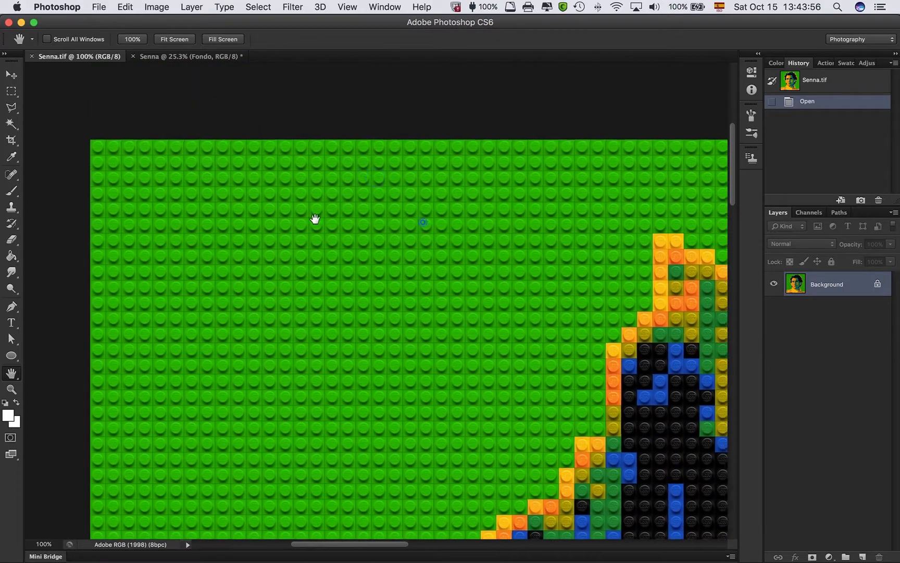
{"action": "left_click_drag", "start_coordinate": [315, 219], "coordinate": [172, 214]}
{"action": "left_click_drag", "start_coordinate": [547, 196], "coordinate": [208, 180]}
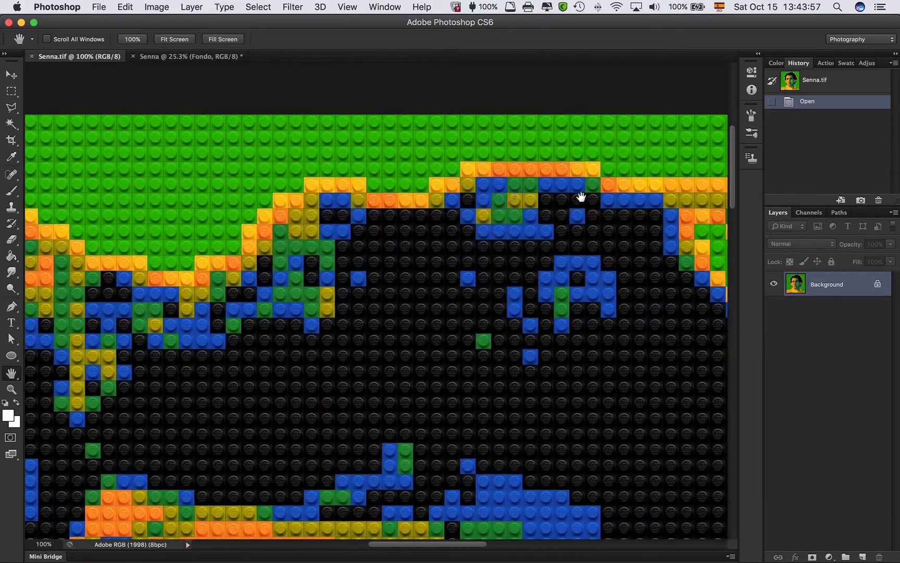
{"action": "mouse_move", "coordinate": [580, 195]}
{"action": "left_mouse_down"}
{"action": "mouse_move", "coordinate": [307, 185]}
{"action": "mouse_move", "coordinate": [305, 174]}
{"action": "left_mouse_up"}
{"action": "left_click_drag", "start_coordinate": [553, 184], "coordinate": [460, 187]}
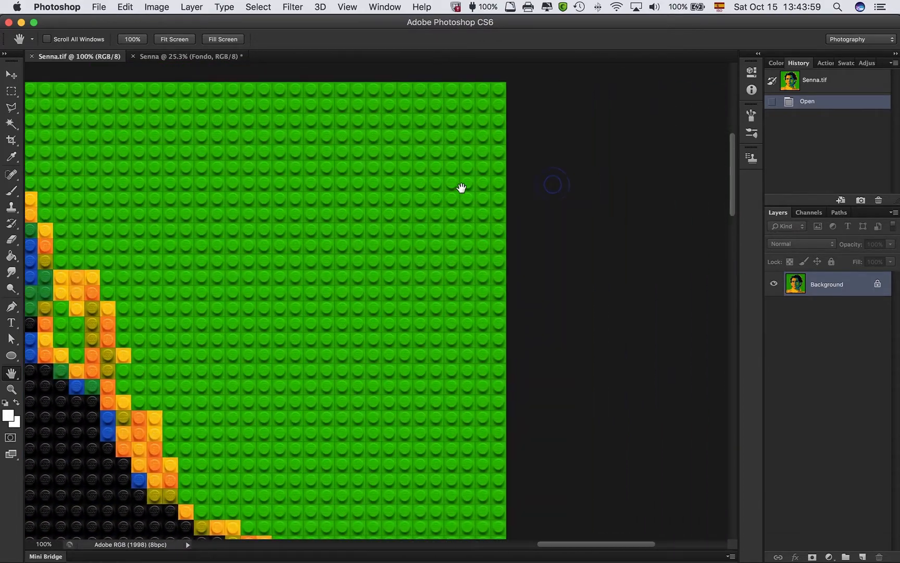
{"action": "key", "text": "super+0"}
{"action": "left_click", "coordinate": [205, 56]}
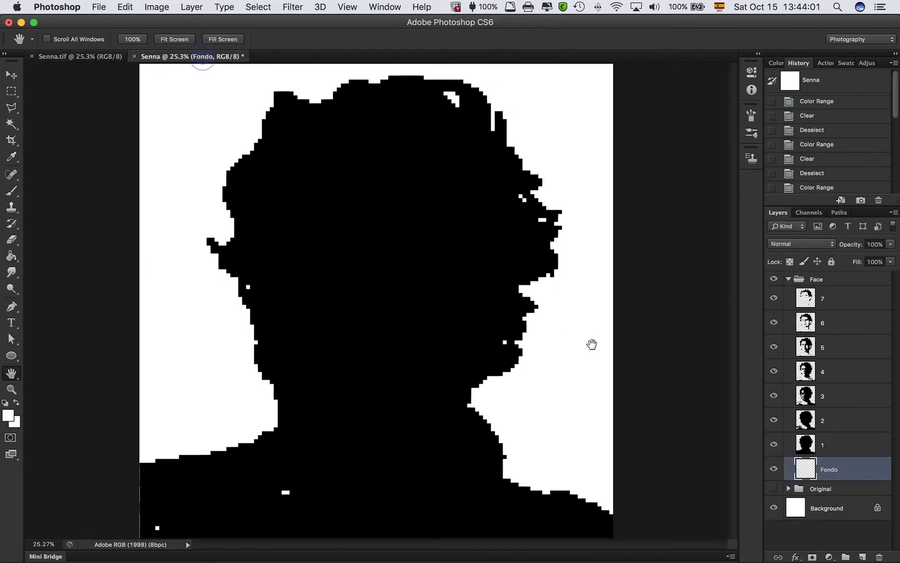
Fill the Fondo layer with white using the Paint Bucket, with white as the foreground color and black as the background color.
{"action": "key", "text": "alt+super+8"}
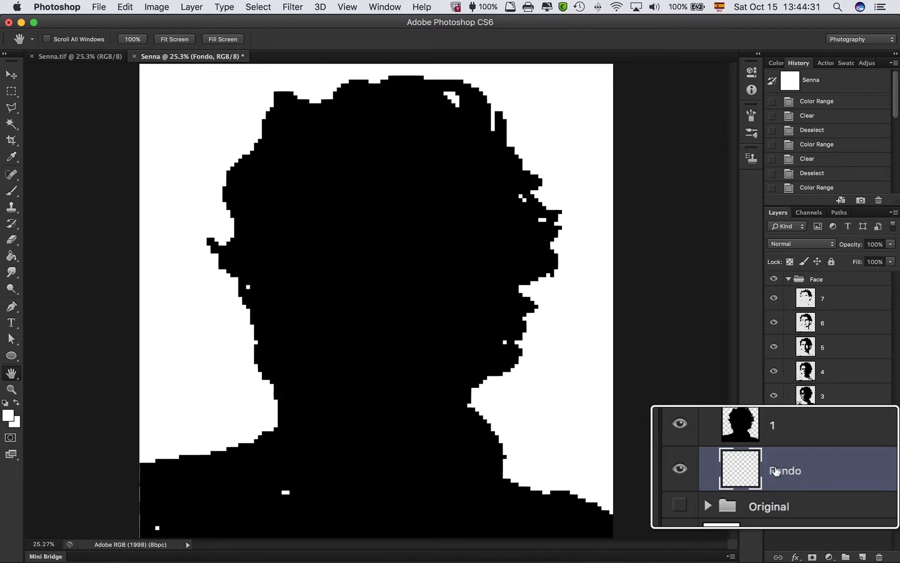
{"action": "left_click", "coordinate": [15, 405]}
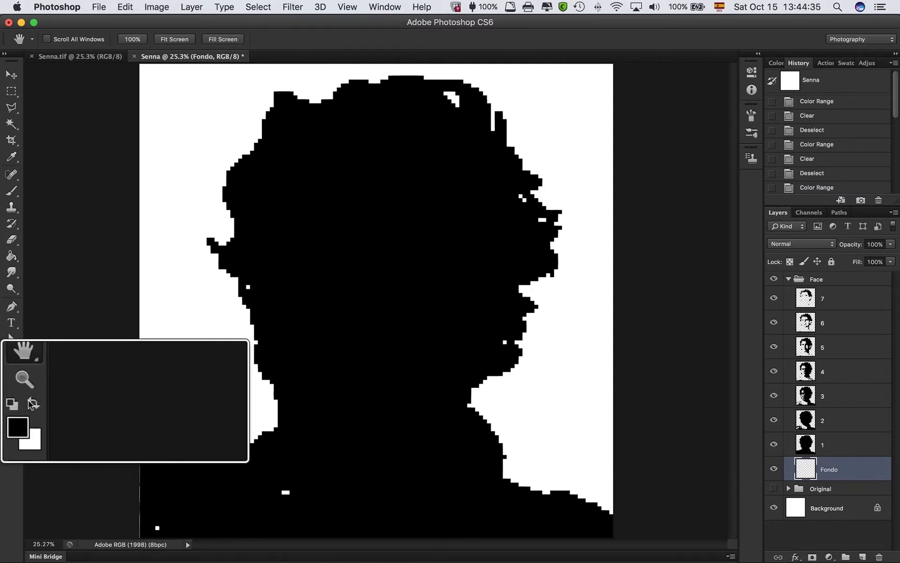
{"action": "left_click", "coordinate": [33, 403]}
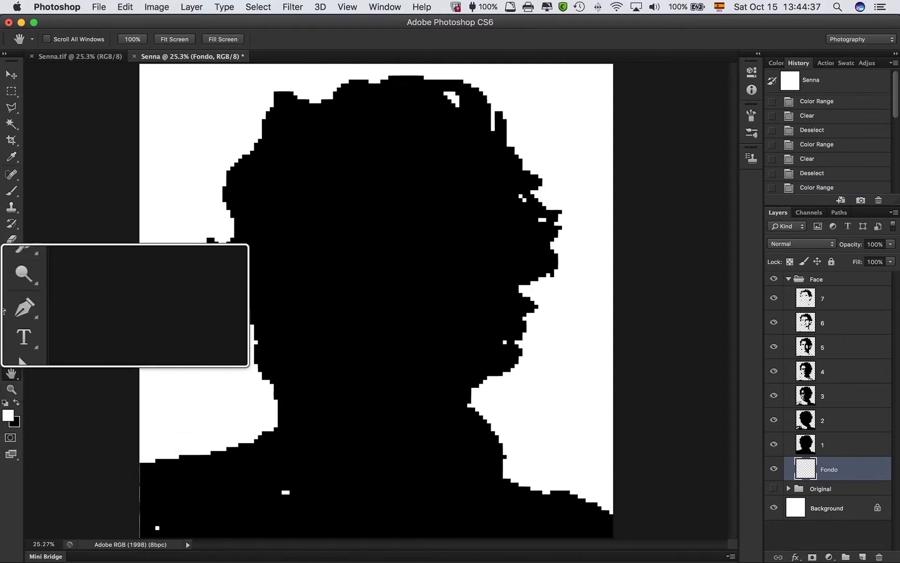
{"action": "key", "text": "g"}
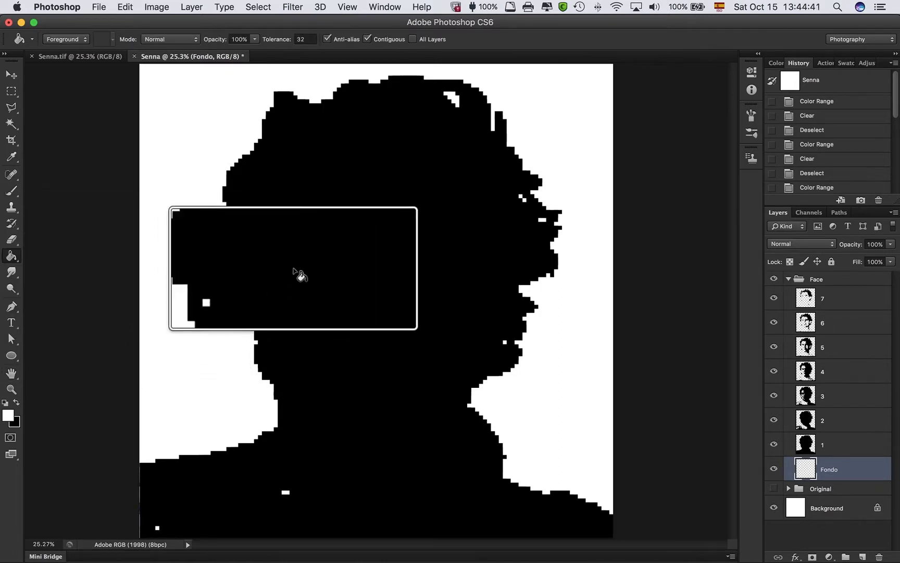
{"action": "left_click", "coordinate": [370, 264]}
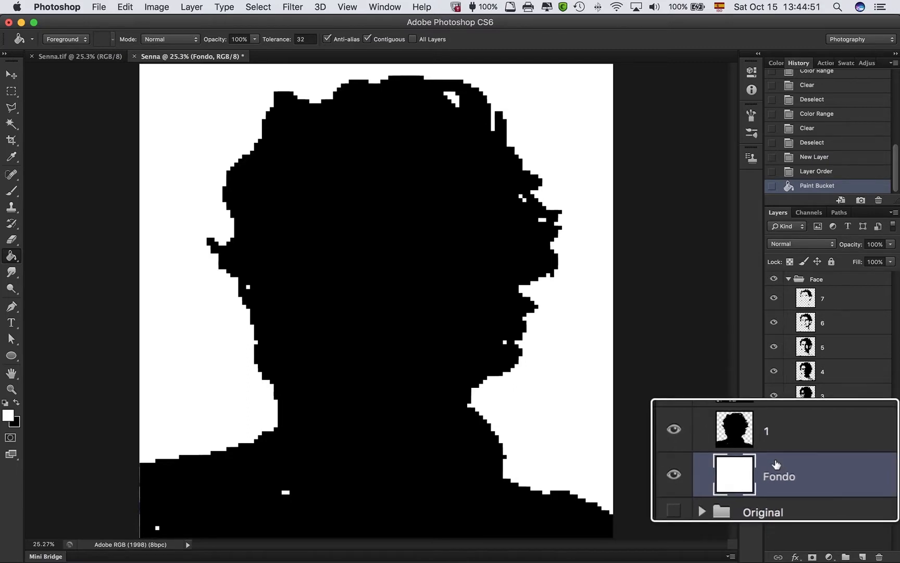
{"action": "key", "text": "h"}
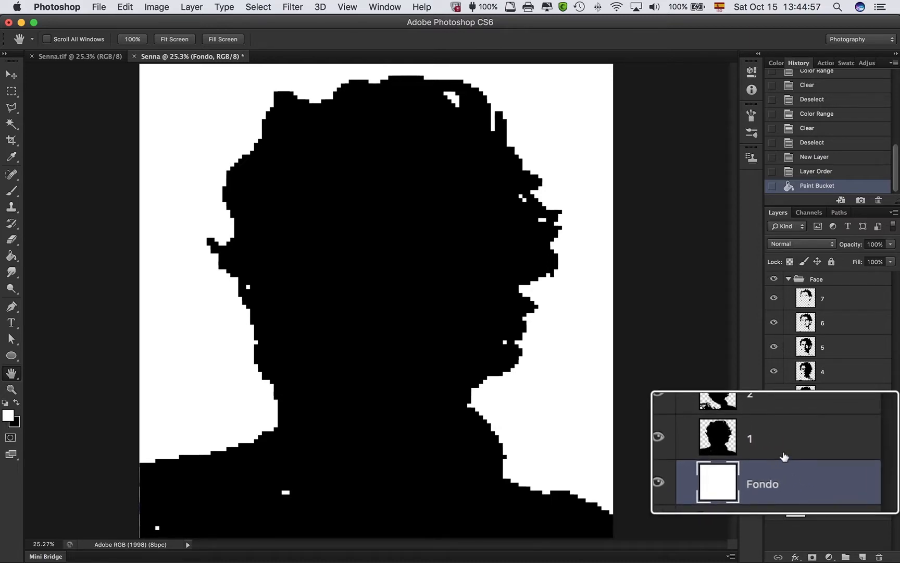
Remove the small white rectangle in the shoulder area of layer 1 by cloning nearby black over it with the Clone Stamp.
{"action": "left_click", "coordinate": [838, 459]}
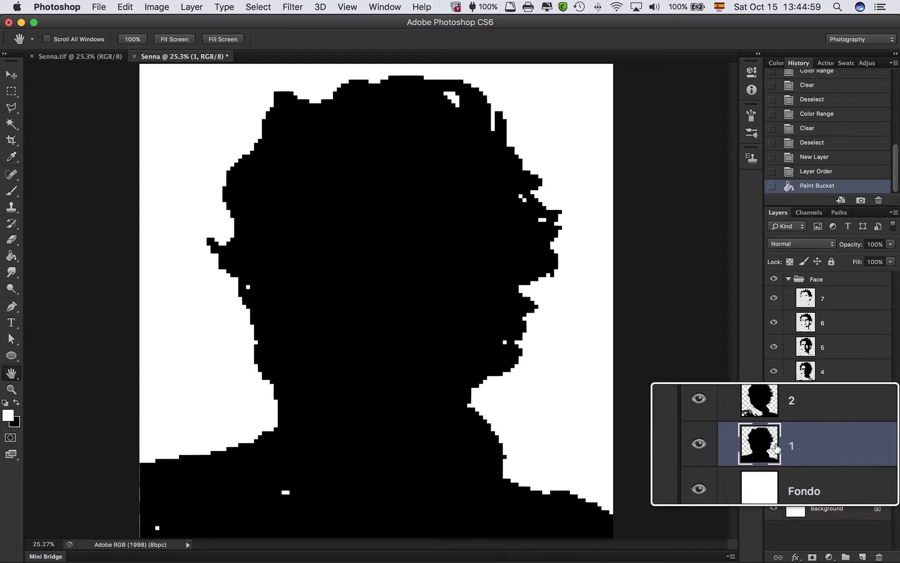
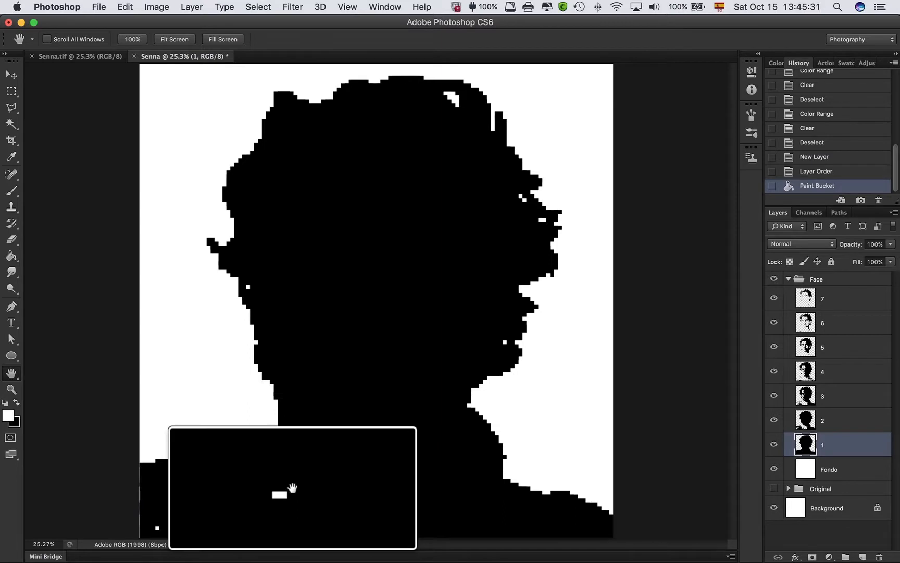
{"action": "key", "text": "s"}
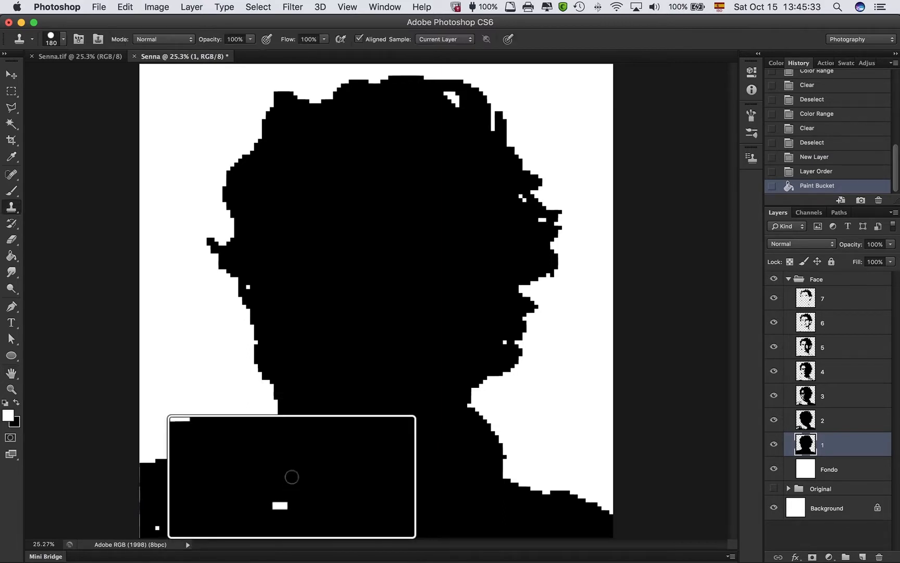
{"action": "left_click", "coordinate": [12, 207]}
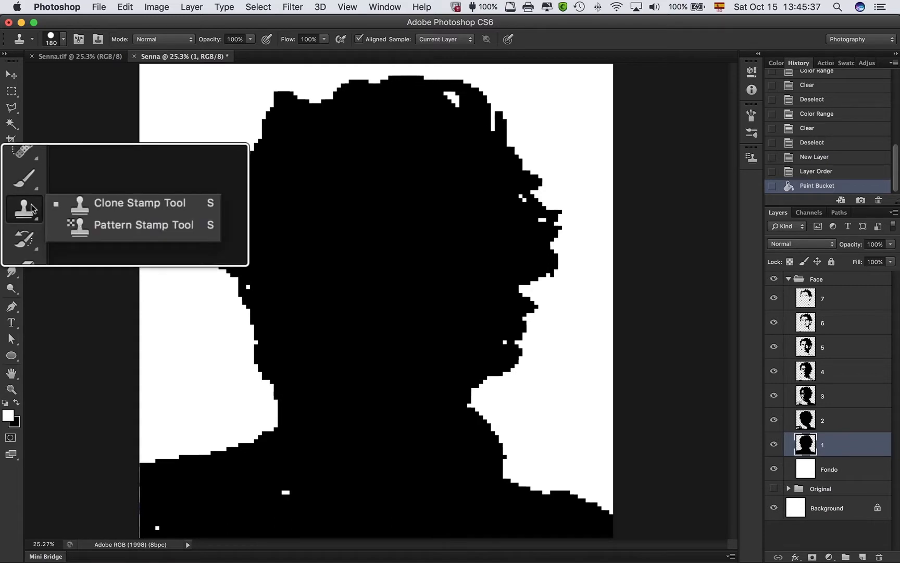
{"action": "left_click", "coordinate": [120, 206]}
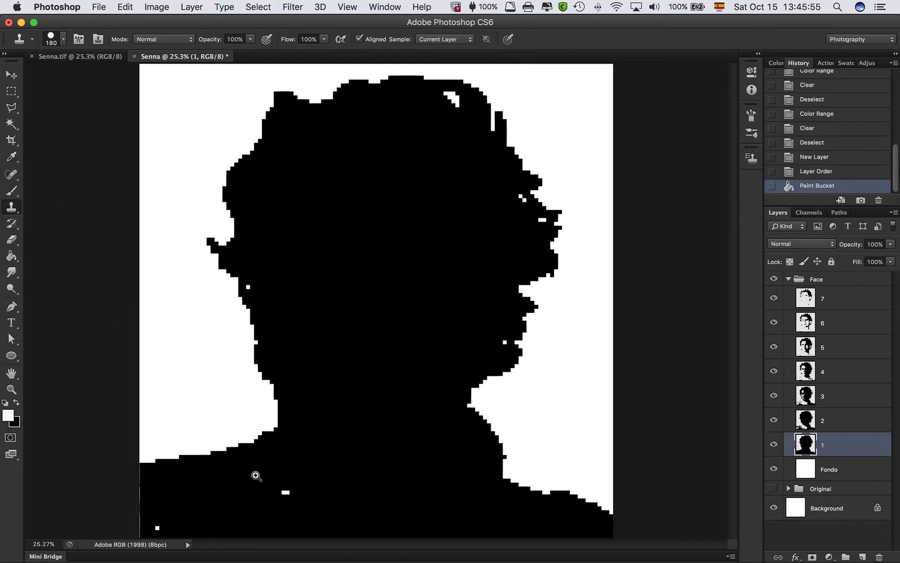
{"action": "left_click_drag", "start_coordinate": [257, 475], "coordinate": [358, 490]}
{"action": "left_click_drag", "start_coordinate": [467, 483], "coordinate": [443, 249]}
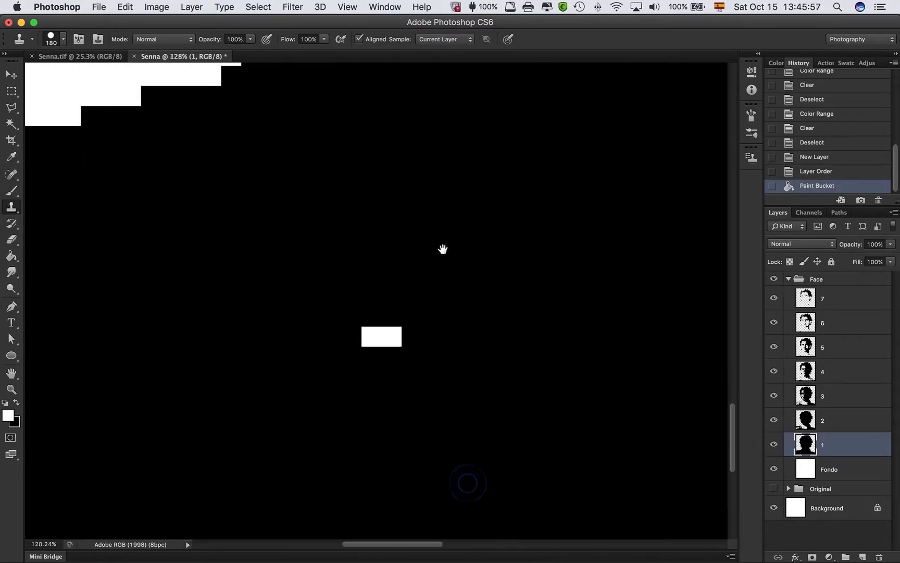
{"action": "left_click_drag", "start_coordinate": [416, 396], "coordinate": [474, 348]}
{"action": "left_click_drag", "start_coordinate": [242, 329], "coordinate": [212, 346]}
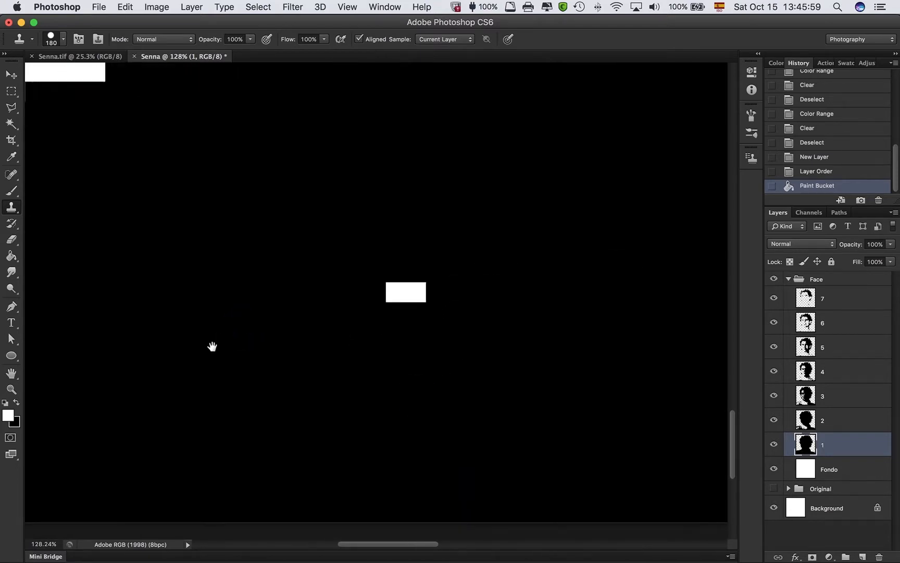
{"action": "left_click_drag", "start_coordinate": [476, 336], "coordinate": [476, 361]}
{"action": "left_click_drag", "start_coordinate": [399, 266], "coordinate": [401, 277]}
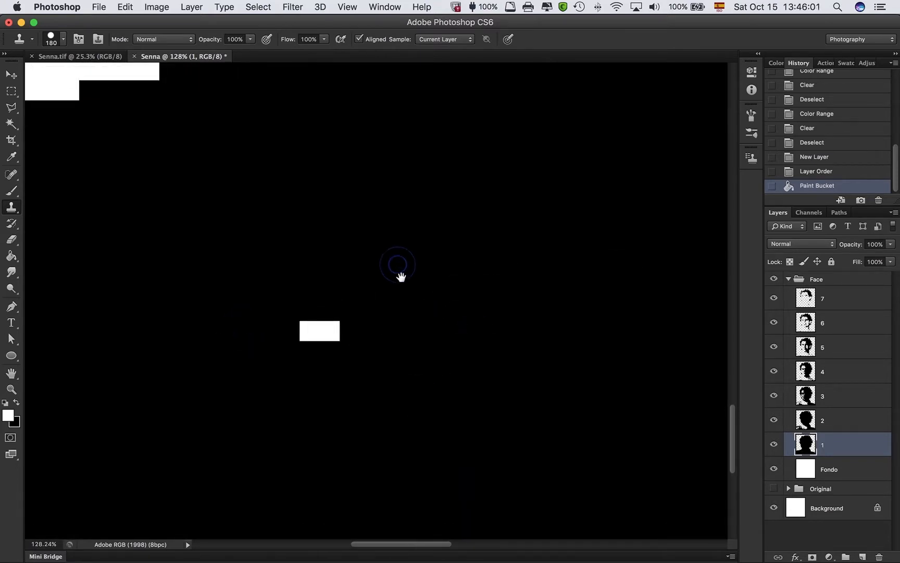
{"action": "mouse_move", "coordinate": [457, 226]}
{"action": "left_mouse_down"}
{"action": "mouse_move", "coordinate": [370, 210]}
{"action": "mouse_move", "coordinate": [352, 237]}
{"action": "left_mouse_up"}
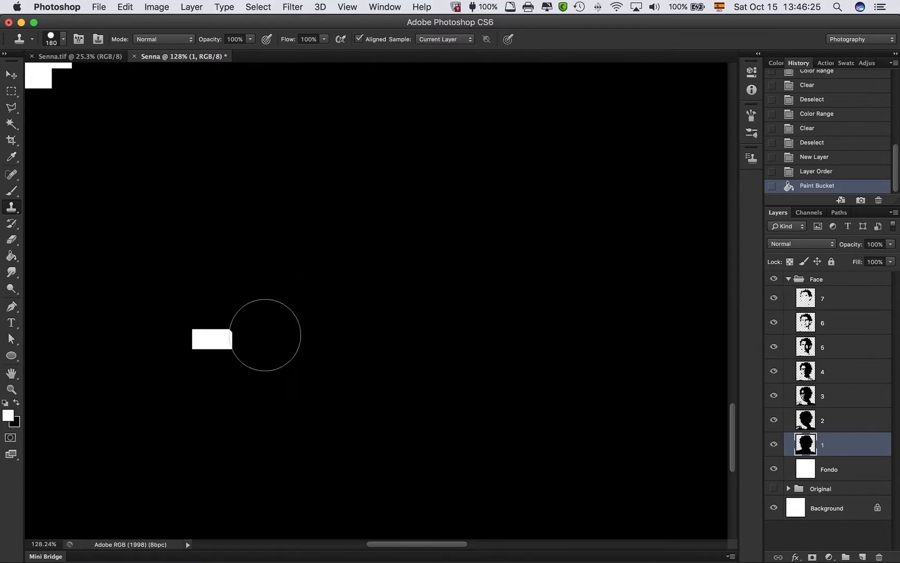
{"action": "mouse_move", "coordinate": [265, 332]}
{"action": "left_mouse_down"}
{"action": "mouse_move", "coordinate": [273, 360]}
{"action": "mouse_move", "coordinate": [181, 355]}
{"action": "mouse_move", "coordinate": [267, 358]}
{"action": "mouse_move", "coordinate": [304, 314]}
{"action": "mouse_move", "coordinate": [306, 261]}
{"action": "mouse_move", "coordinate": [298, 246]}
{"action": "mouse_move", "coordinate": [274, 295]}
{"action": "mouse_move", "coordinate": [268, 354]}
{"action": "mouse_move", "coordinate": [223, 355]}
{"action": "mouse_move", "coordinate": [206, 352]}
{"action": "mouse_move", "coordinate": [211, 246]}
{"action": "mouse_move", "coordinate": [345, 209]}
{"action": "mouse_move", "coordinate": [277, 205]}
{"action": "mouse_move", "coordinate": [273, 245]}
{"action": "mouse_move", "coordinate": [318, 259]}
{"action": "left_mouse_up"}
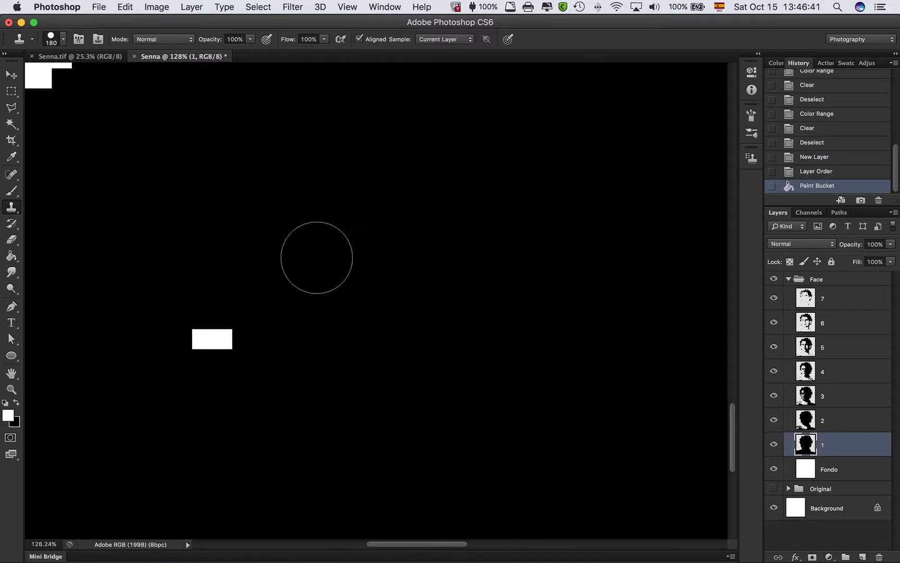
{"action": "mouse_move", "coordinate": [307, 328]}
{"action": "left_mouse_down"}
{"action": "mouse_move", "coordinate": [294, 350]}
{"action": "mouse_move", "coordinate": [231, 356]}
{"action": "mouse_move", "coordinate": [298, 357]}
{"action": "mouse_move", "coordinate": [232, 356]}
{"action": "left_mouse_up"}
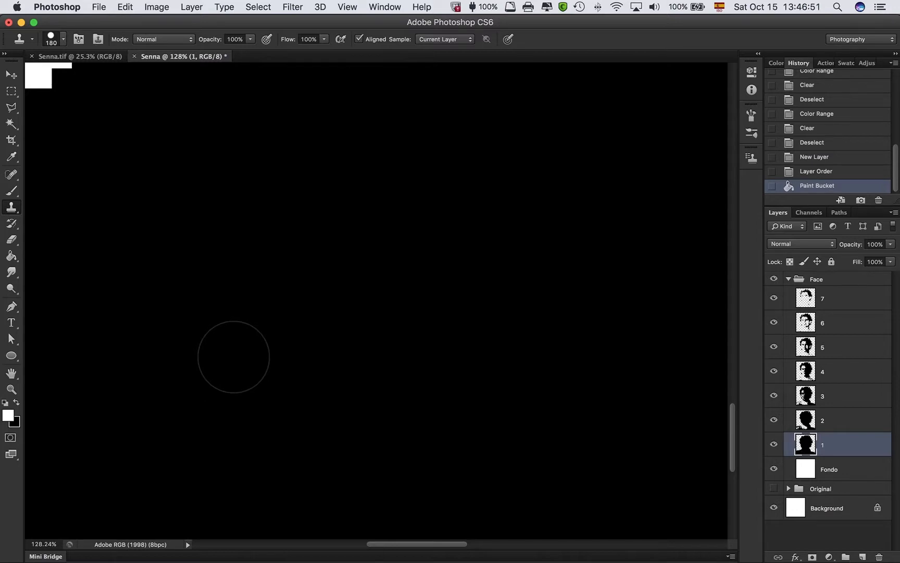
{"action": "left_click", "coordinate": [233, 357]}
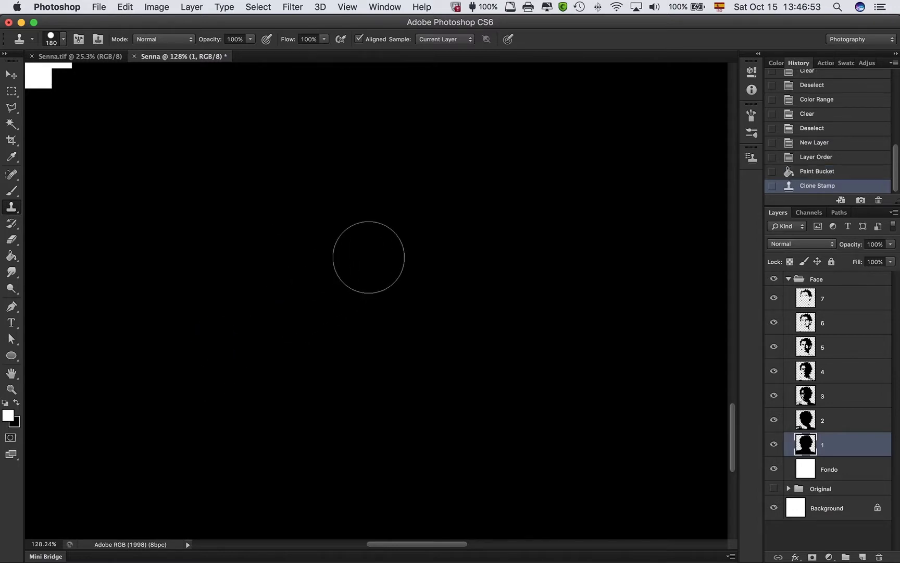
Clone black over the remaining white speck near the lower-left corner of the silhouette on layer 1.
{"action": "scroll", "coordinate": [369, 257], "scroll_direction": "down", "scroll_amount": 3}
{"action": "scroll", "coordinate": [369, 257], "scroll_direction": "left", "scroll_amount": 10}
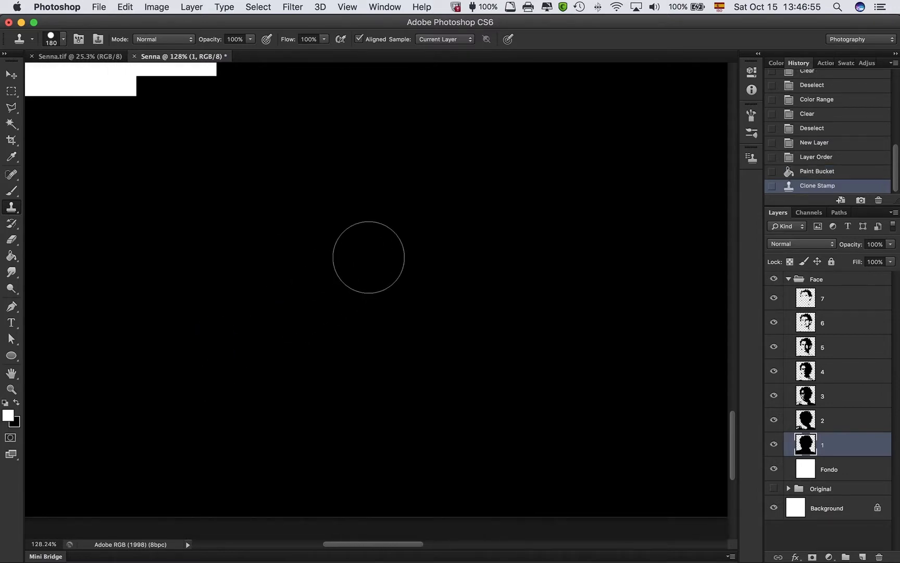
{"action": "scroll", "coordinate": [368, 257], "scroll_direction": "left", "scroll_amount": 4}
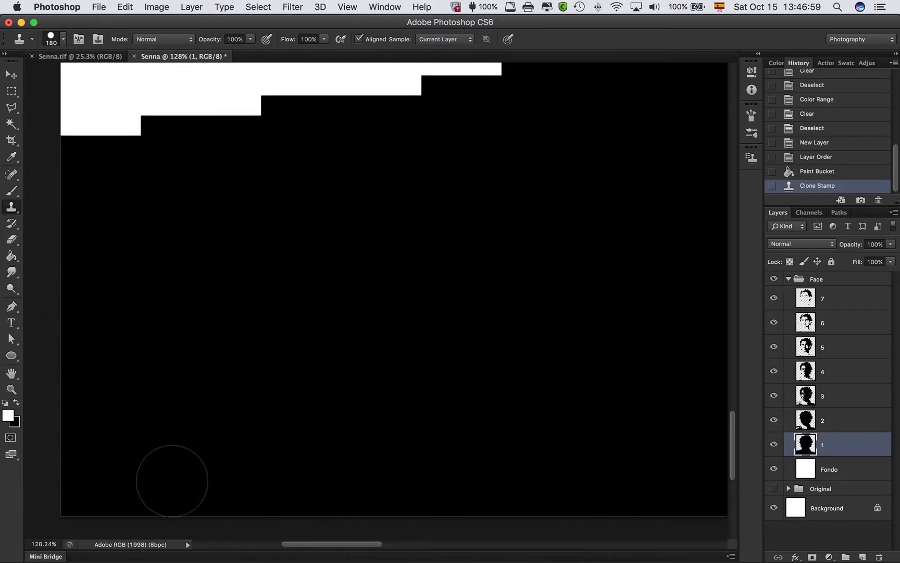
{"action": "left_click_drag", "start_coordinate": [172, 480], "coordinate": [180, 474]}
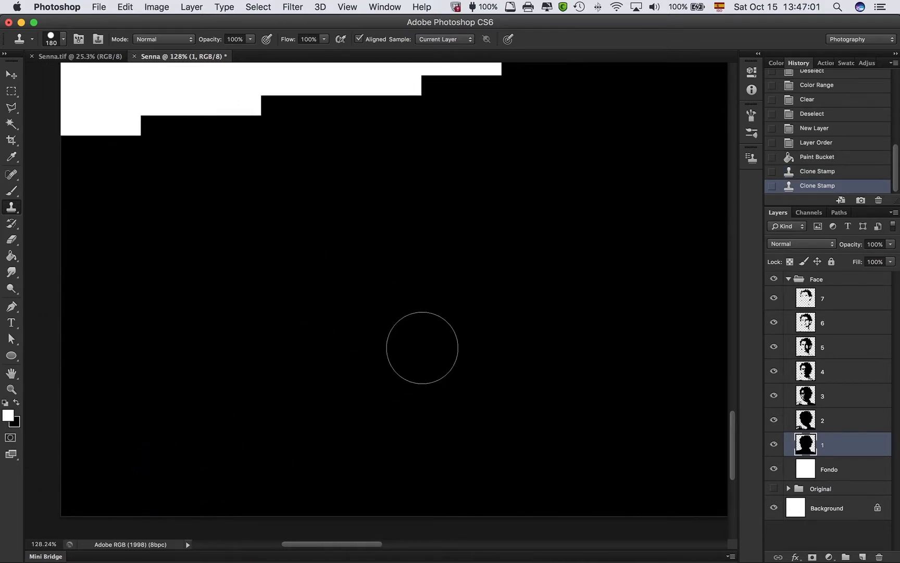
Check the size and hardness in the Clone Stamp brush settings.
{"action": "key", "text": "h"}
{"action": "key", "text": "s"}
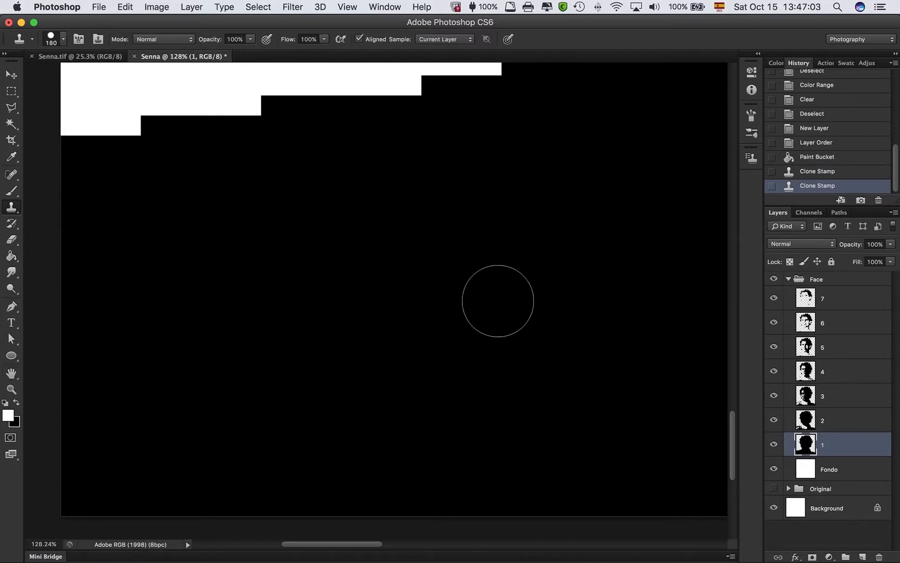
{"action": "right_click", "coordinate": [481, 285]}
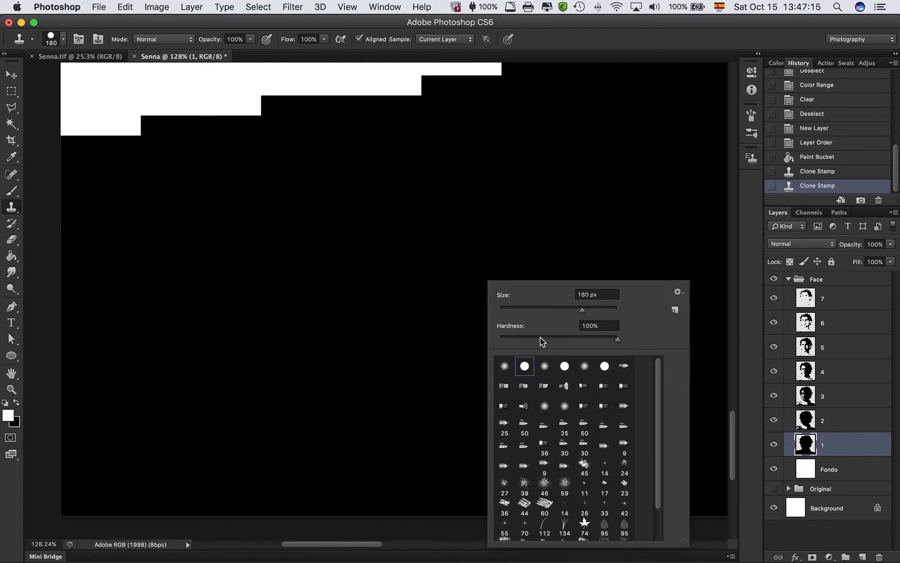
{"action": "left_click", "coordinate": [604, 295]}
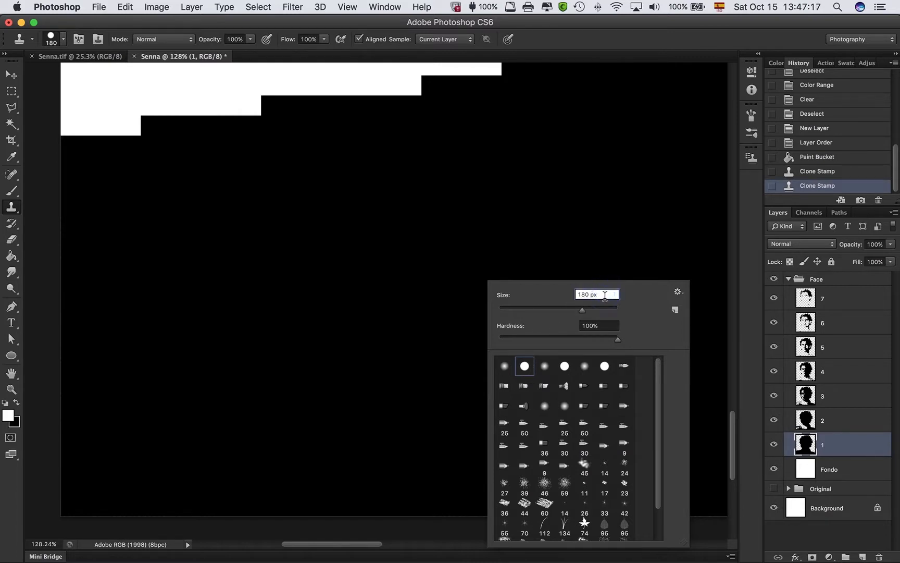
{"action": "key", "text": "Return"}
Fit the whole image in view and toggle layer 1's visibility to compare the cleaned silhouette with the layers above.
{"action": "key", "text": "h"}
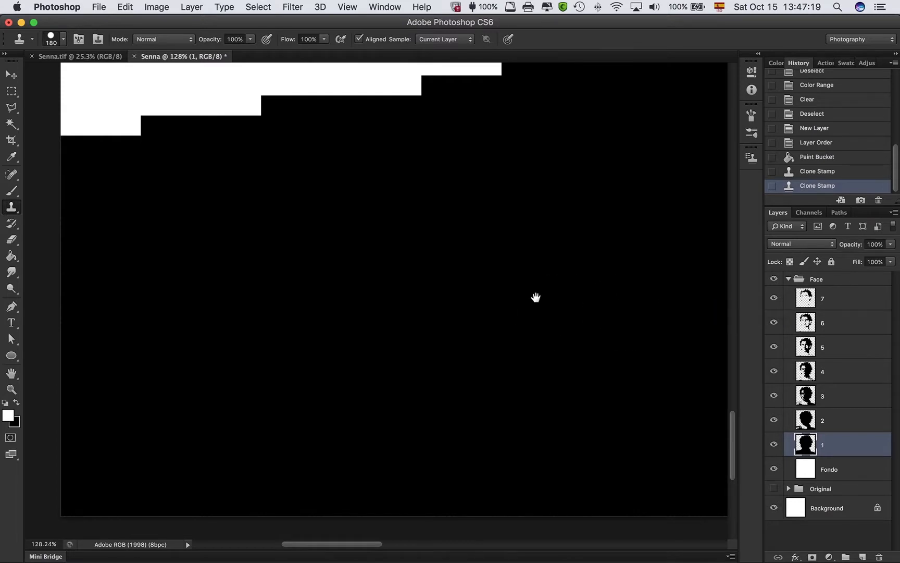
{"action": "key", "text": "super+0"}
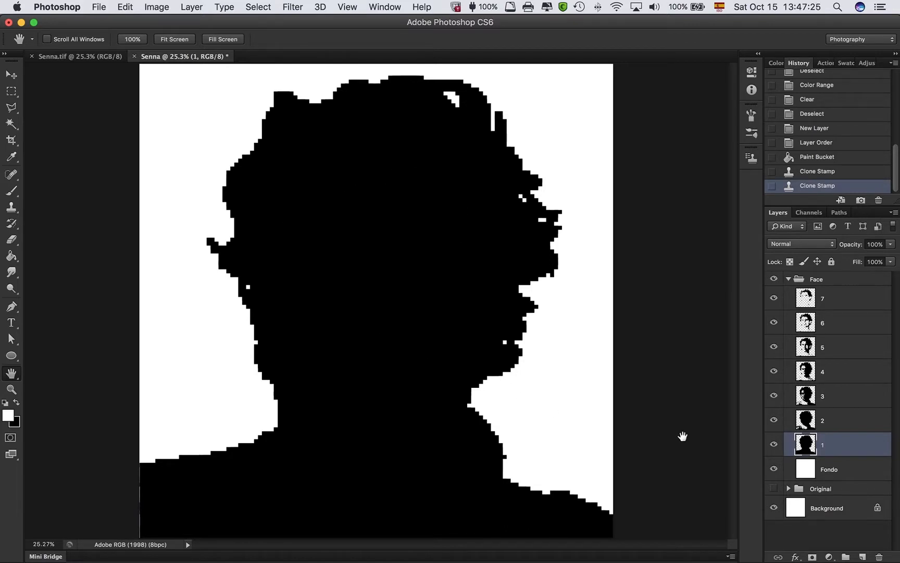
{"action": "left_click", "coordinate": [774, 444]}
{"action": "left_click", "coordinate": [774, 444]}
{"action": "left_click", "coordinate": [774, 444]}
{"action": "left_click", "coordinate": [774, 444]}
{"action": "left_click", "coordinate": [774, 444]}
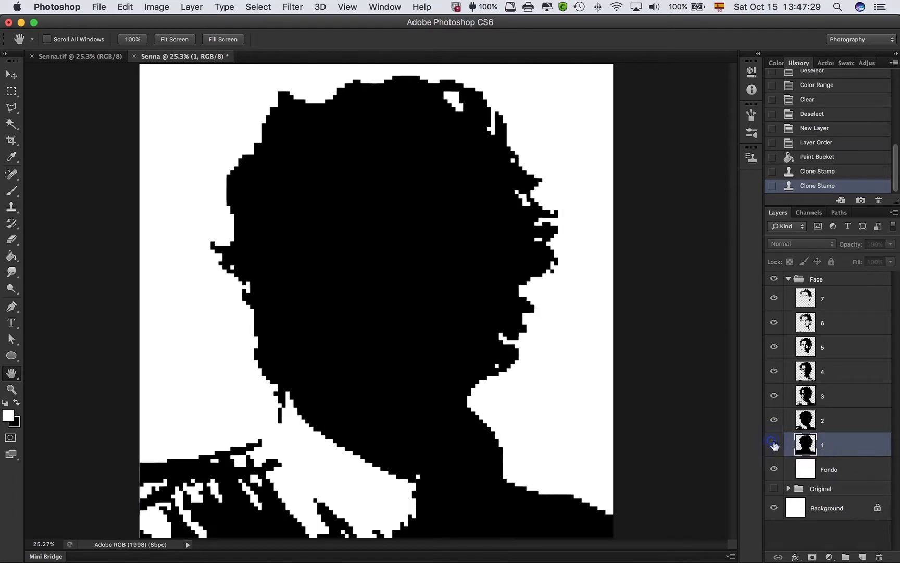
{"action": "left_click", "coordinate": [774, 444]}
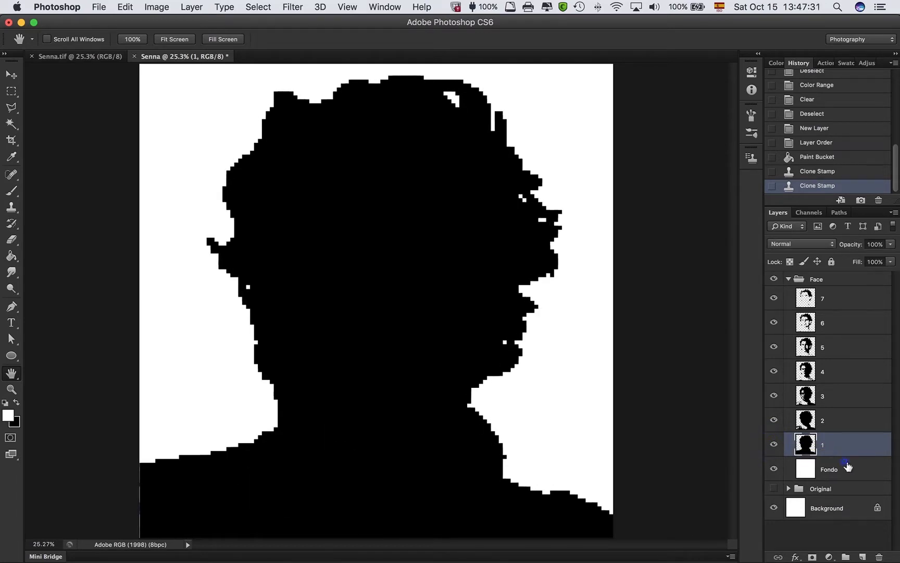
Apply a Pattern Overlay to the Fondo layer using the Lego - Green stud pattern at 100% opacity and scale.
{"action": "left_click", "coordinate": [846, 464]}
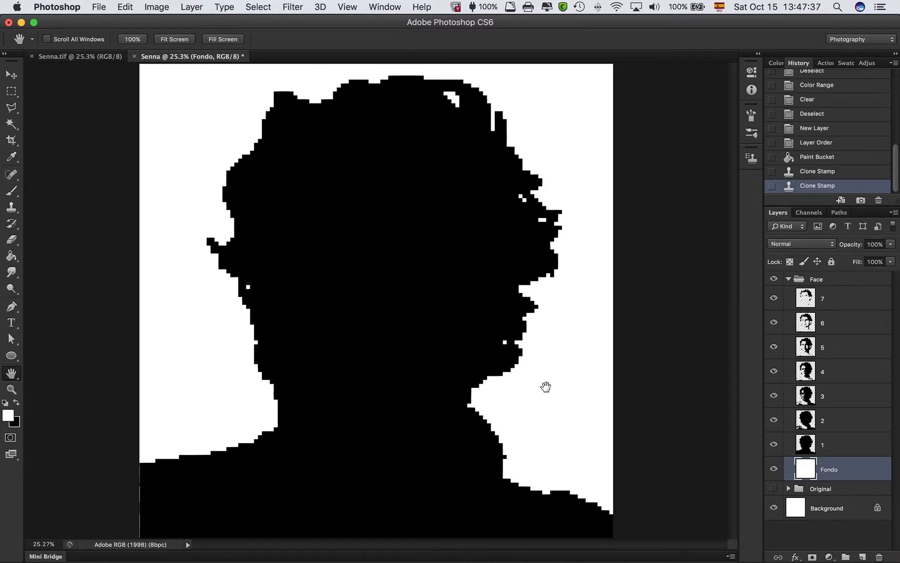
{"action": "key", "text": "super+0"}
{"action": "double_click", "coordinate": [867, 471]}
{"action": "mouse_move", "coordinate": [740, 125]}
{"action": "left_mouse_down"}
{"action": "mouse_move", "coordinate": [507, 112]}
{"action": "mouse_move", "coordinate": [529, 90]}
{"action": "mouse_move", "coordinate": [743, 121]}
{"action": "mouse_move", "coordinate": [737, 116]}
{"action": "left_mouse_up"}
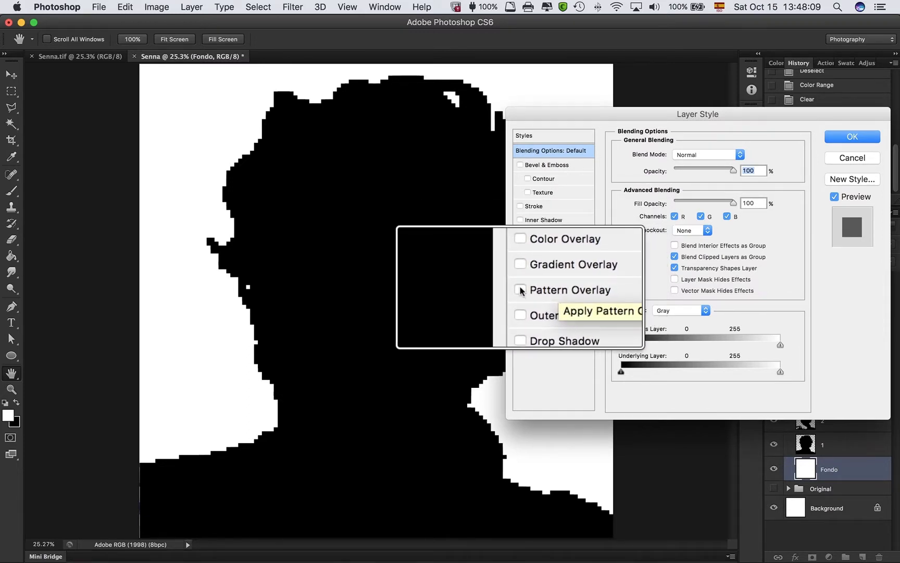
{"action": "left_click", "coordinate": [557, 290]}
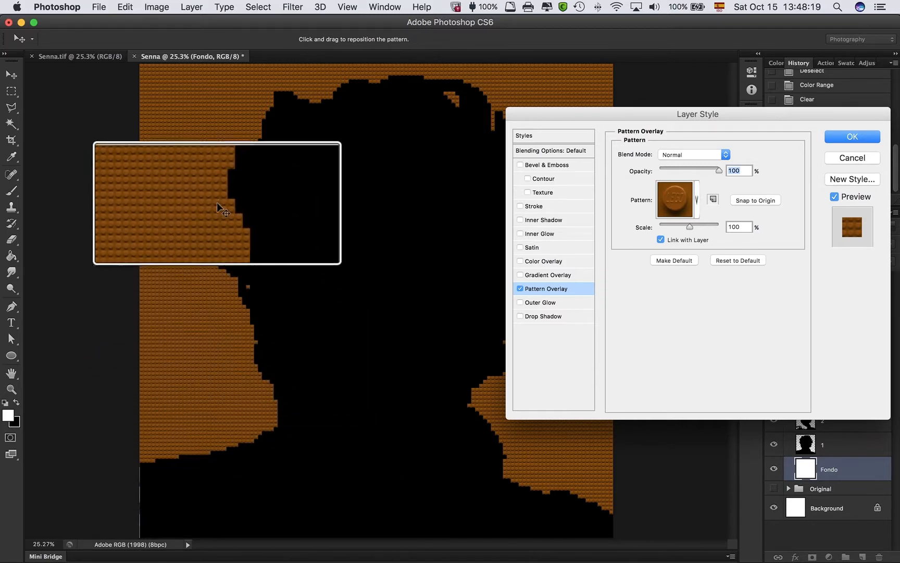
{"action": "left_click", "coordinate": [667, 203]}
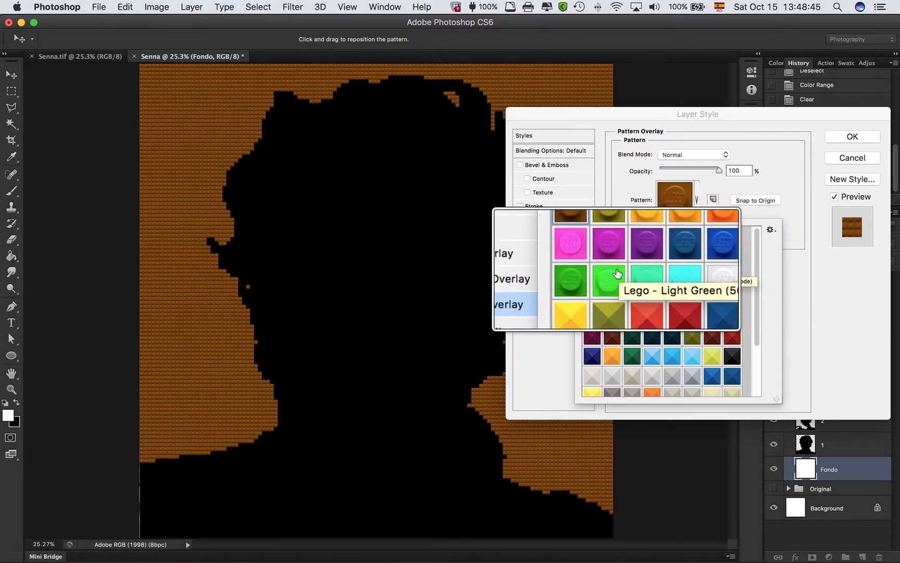
{"action": "left_click", "coordinate": [593, 277]}
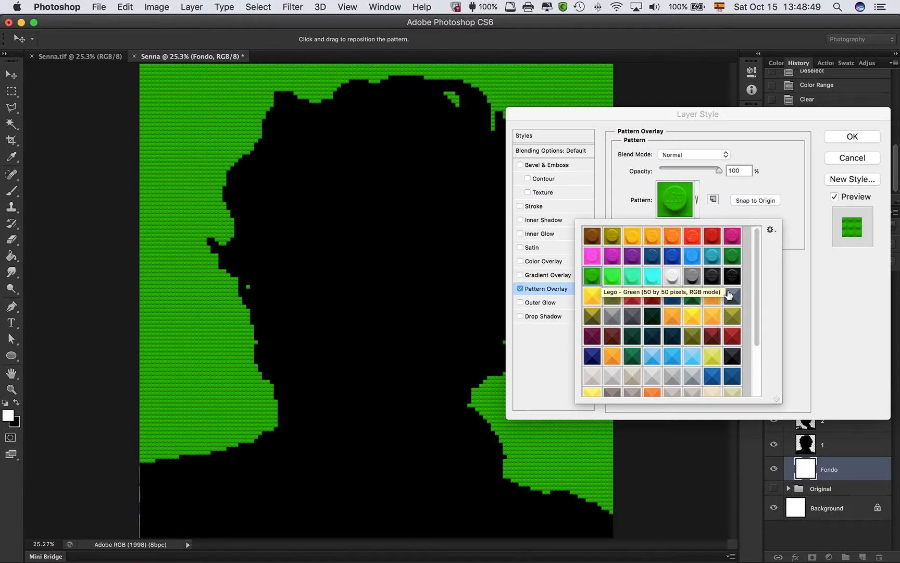
{"action": "left_click", "coordinate": [818, 295]}
{"action": "left_click", "coordinate": [840, 138]}
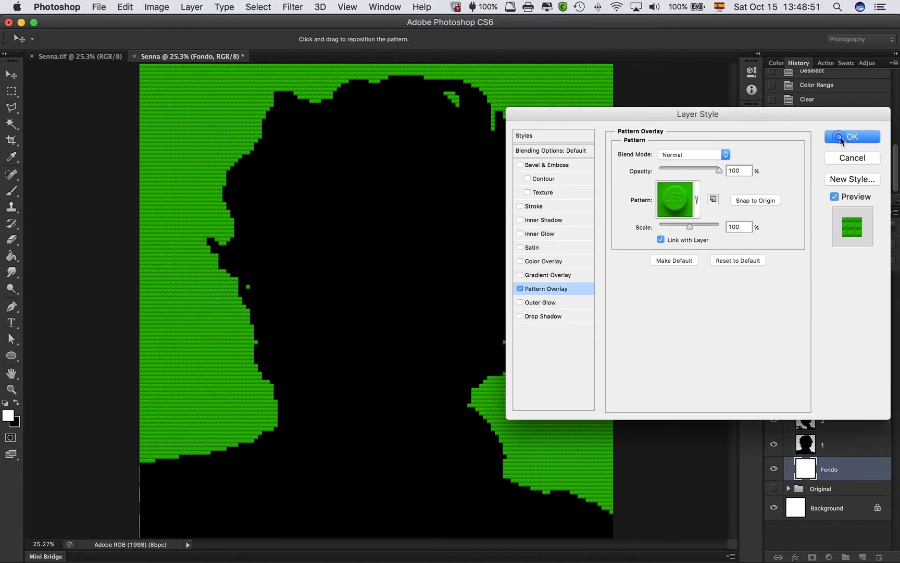
Apply a Pattern Overlay to layer 1 using the golden-yellow Lego stud pattern.
{"action": "double_click", "coordinate": [855, 448]}
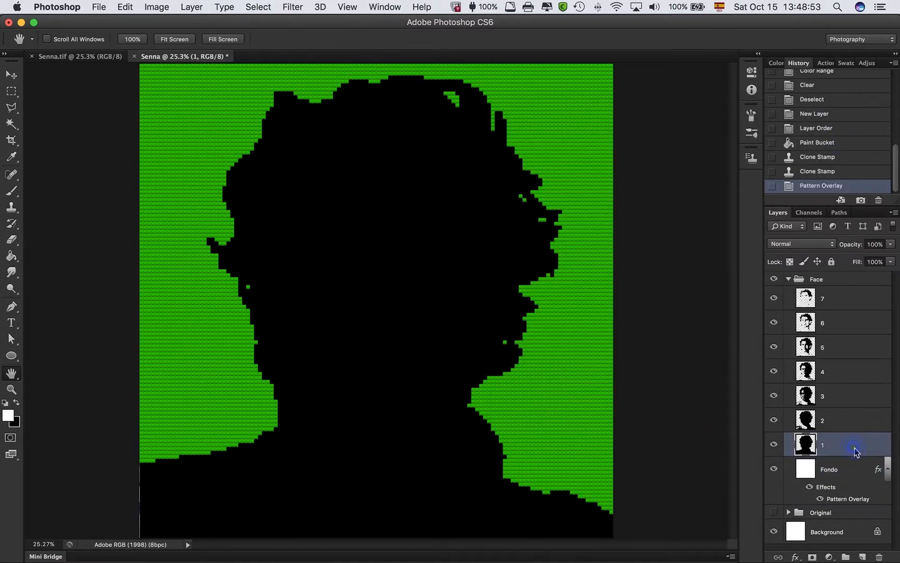
{"action": "left_click", "coordinate": [537, 289]}
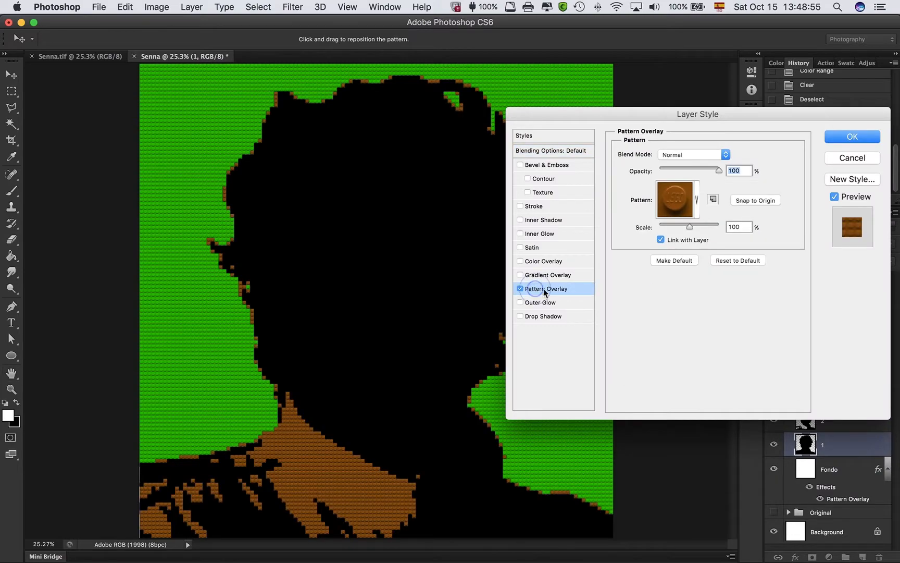
{"action": "left_click", "coordinate": [675, 201]}
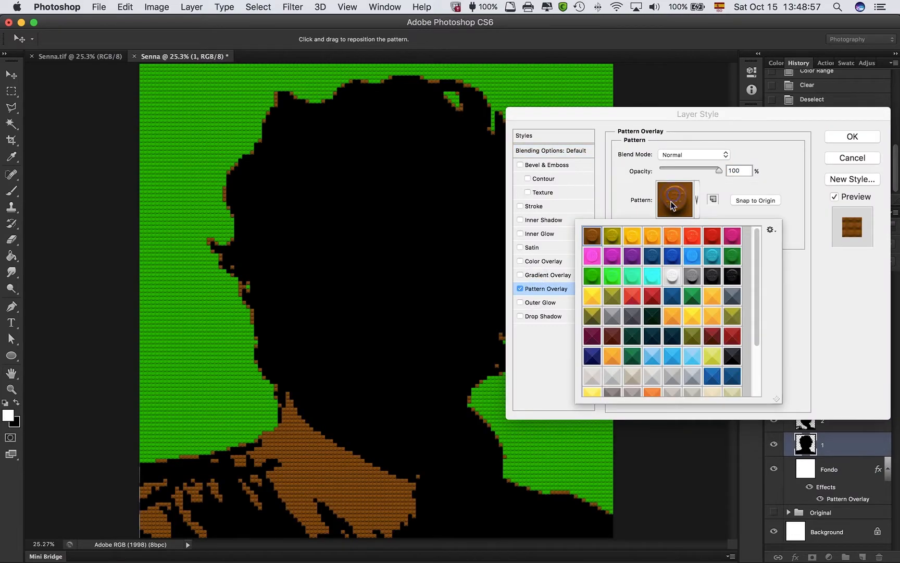
{"action": "left_click", "coordinate": [632, 237]}
{"action": "left_click", "coordinate": [849, 139]}
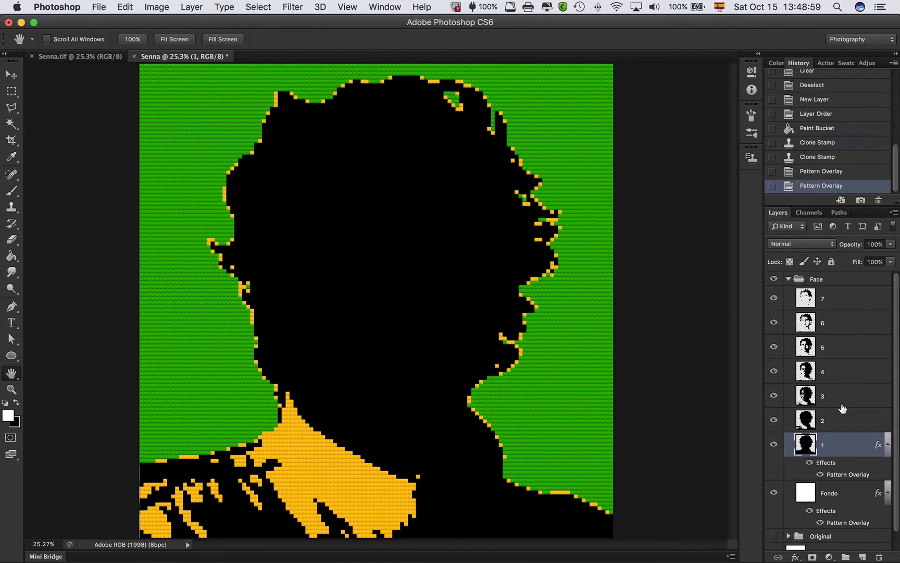
Apply a Pattern Overlay to layer 2 using the light orange Lego stud pattern.
{"action": "double_click", "coordinate": [854, 420]}
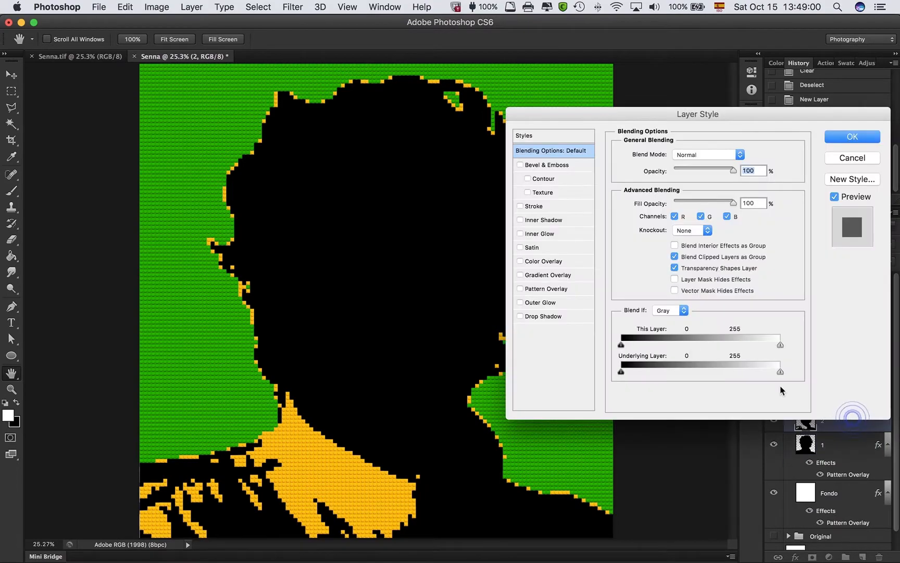
{"action": "left_click", "coordinate": [549, 291]}
{"action": "left_click", "coordinate": [675, 204]}
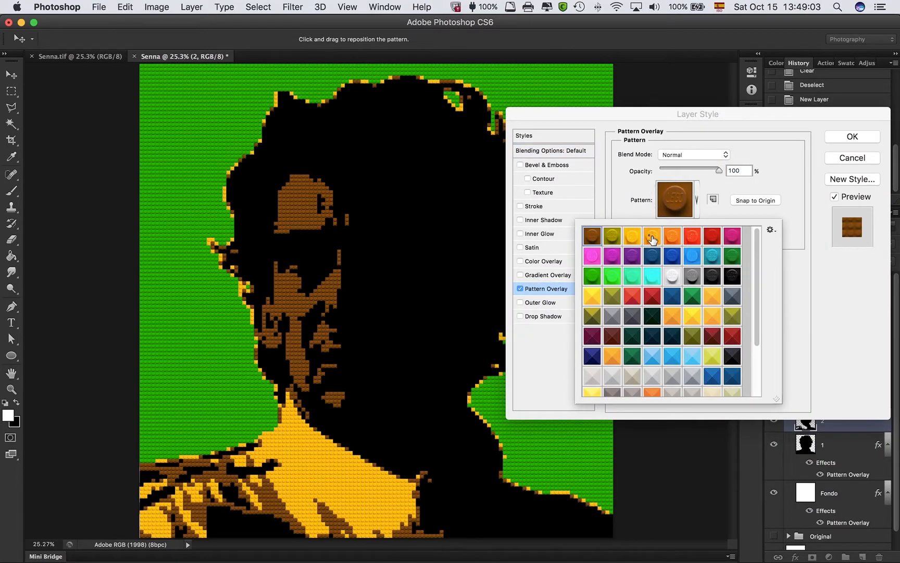
{"action": "left_click", "coordinate": [651, 238]}
{"action": "left_click", "coordinate": [849, 137]}
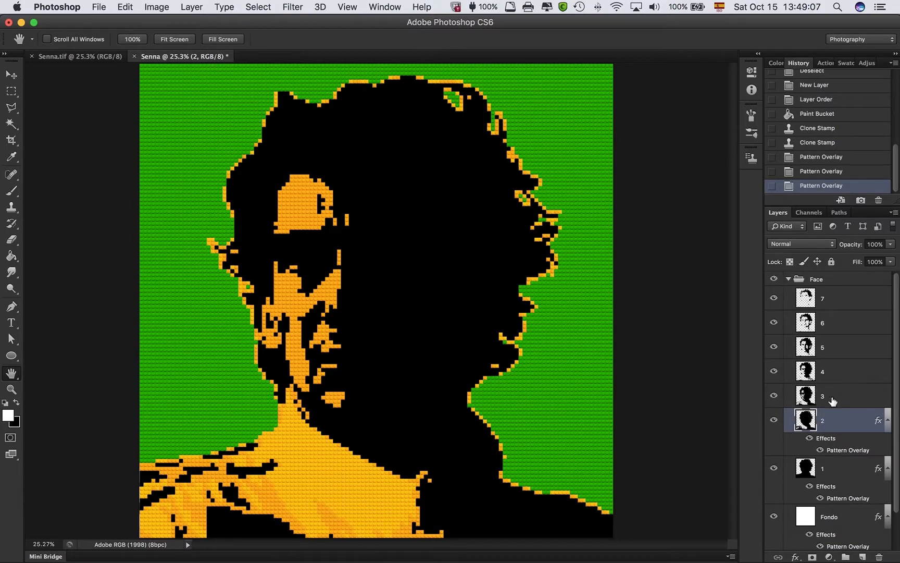
Apply a Pattern Overlay to layer 3 using the darker orange Lego stud pattern.
{"action": "double_click", "coordinate": [860, 397]}
{"action": "left_click", "coordinate": [545, 290]}
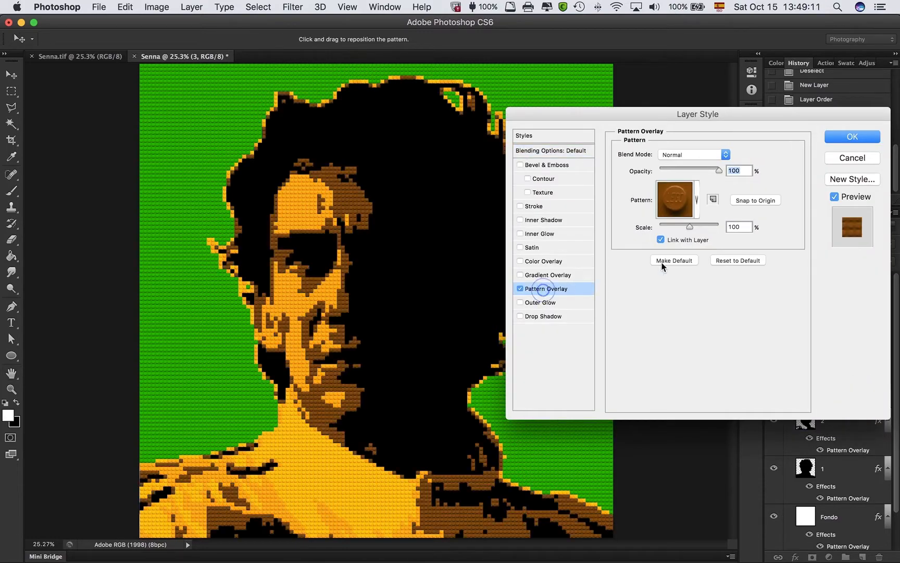
{"action": "left_click", "coordinate": [676, 204]}
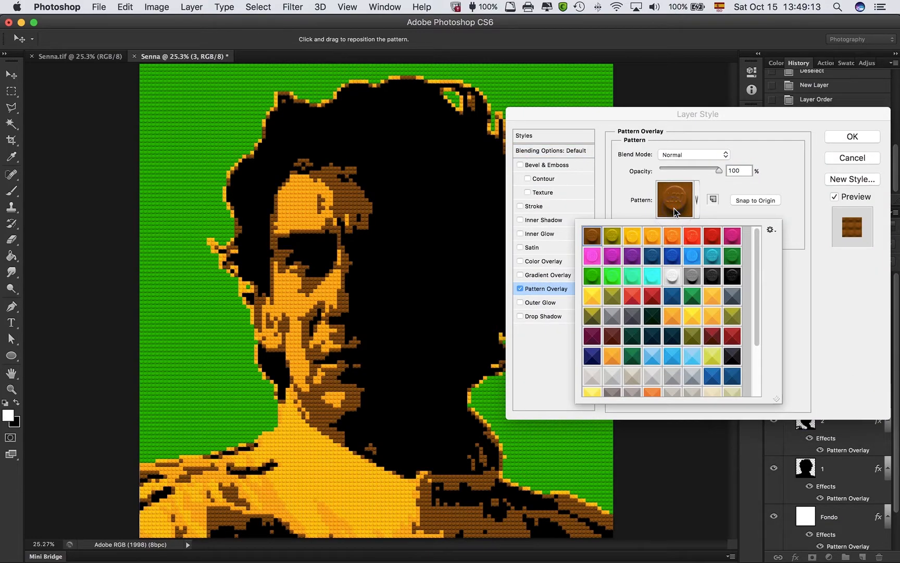
{"action": "left_click", "coordinate": [673, 237]}
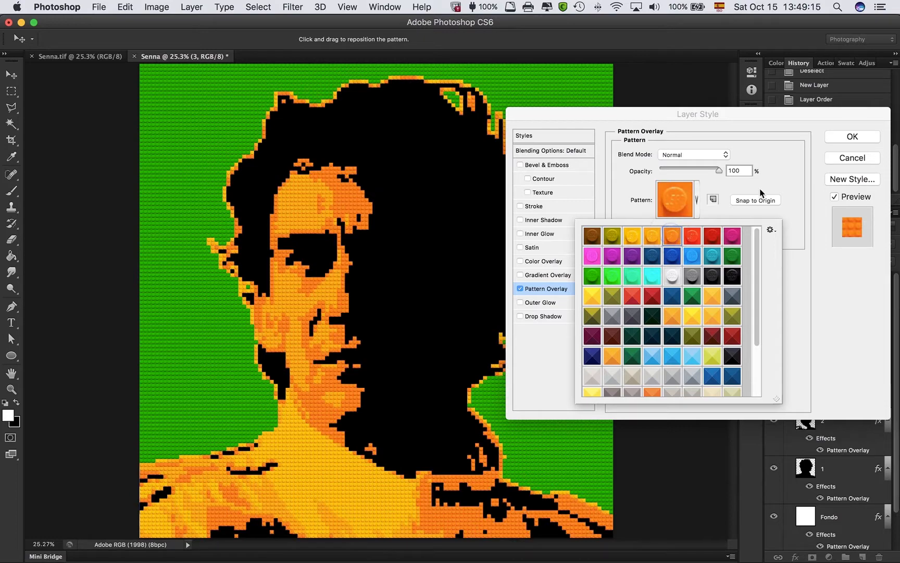
{"action": "left_click", "coordinate": [834, 138]}
{"action": "left_click", "coordinate": [835, 139]}
{"action": "key", "text": "h"}
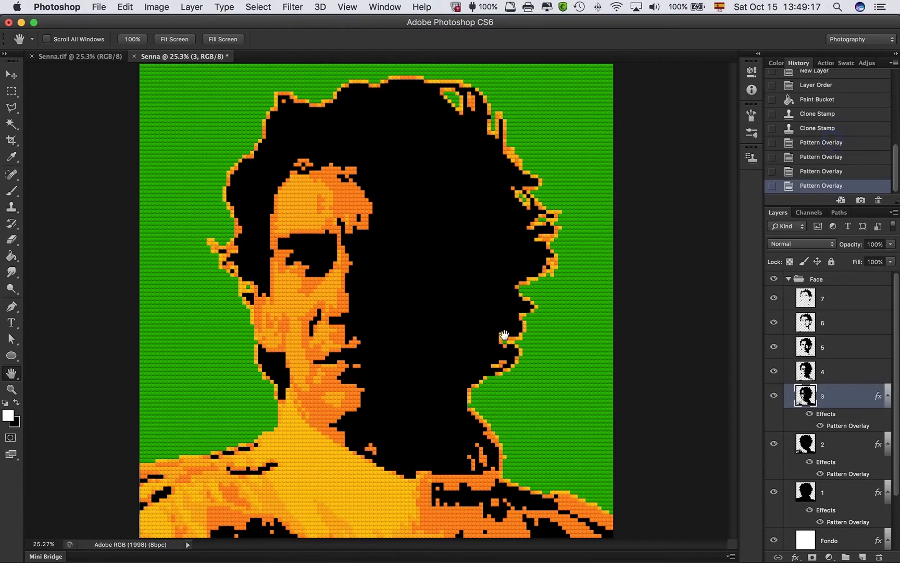
{"action": "double_click", "coordinate": [855, 373]}
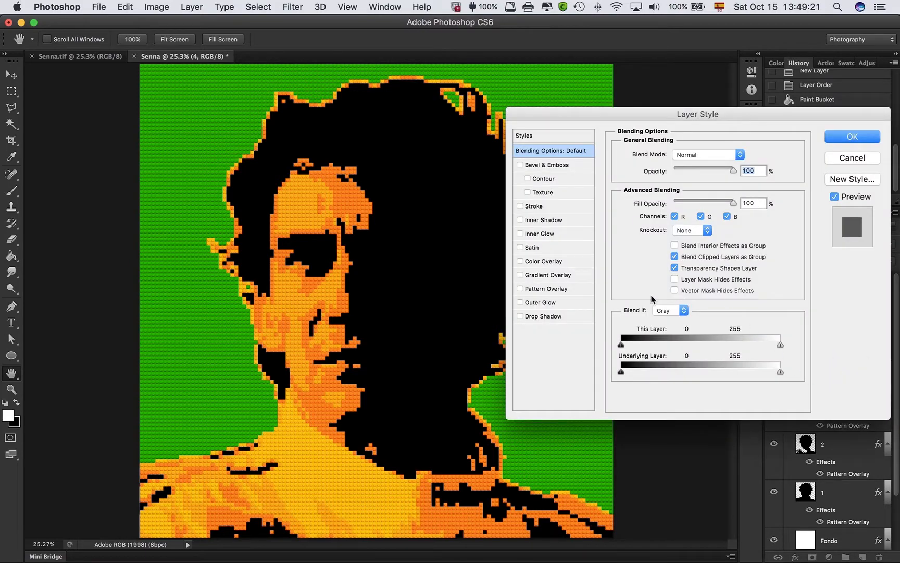
{"action": "left_click", "coordinate": [546, 288]}
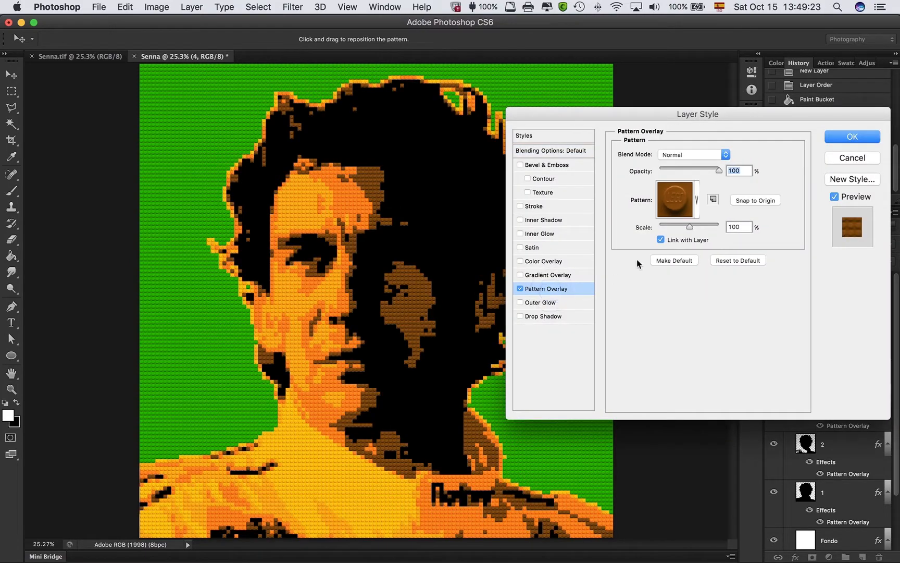
{"action": "left_click", "coordinate": [674, 214]}
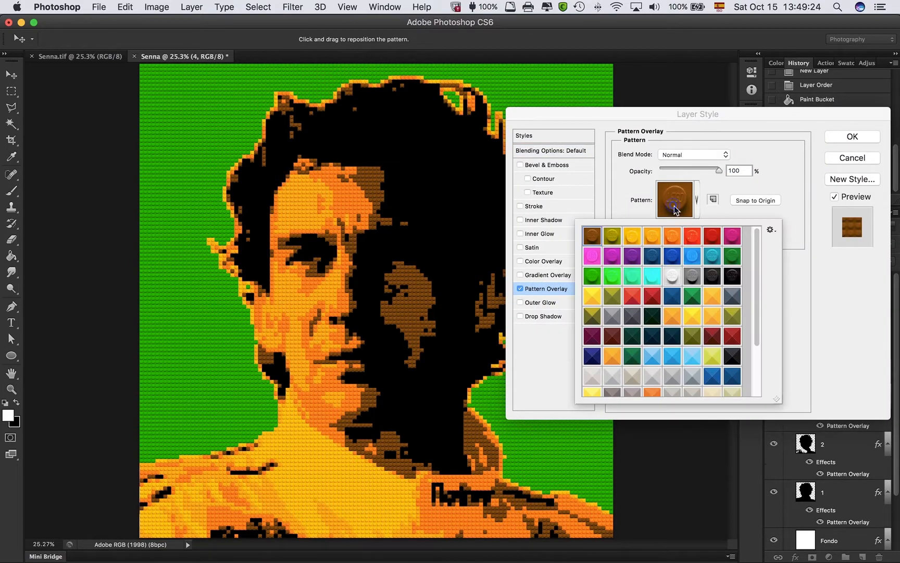
{"action": "left_click", "coordinate": [800, 263]}
{"action": "left_click", "coordinate": [847, 138]}
{"action": "key", "text": "h"}
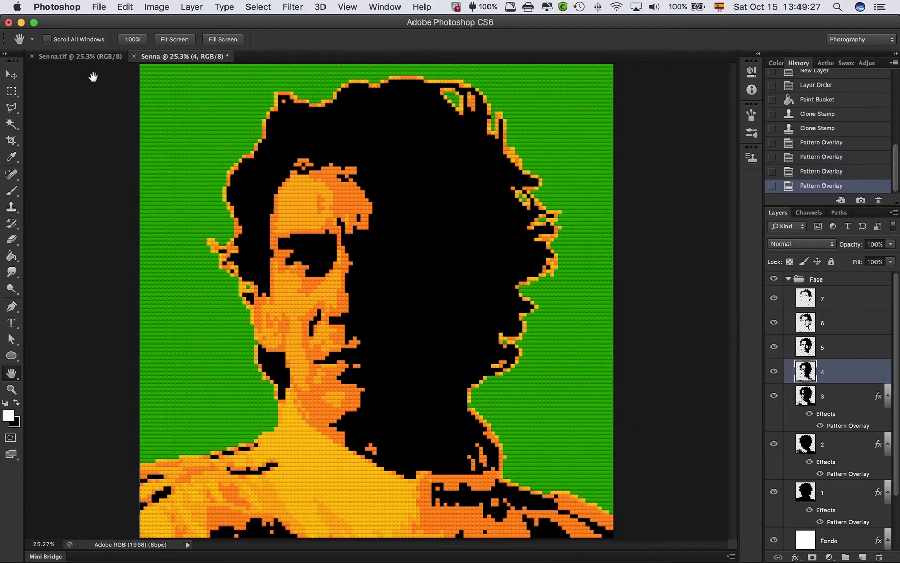
Check the colours in the Senna.tif reference and give layer 4 a Pattern Overlay with the olive Lego stud pattern.
{"action": "left_click", "coordinate": [87, 56]}
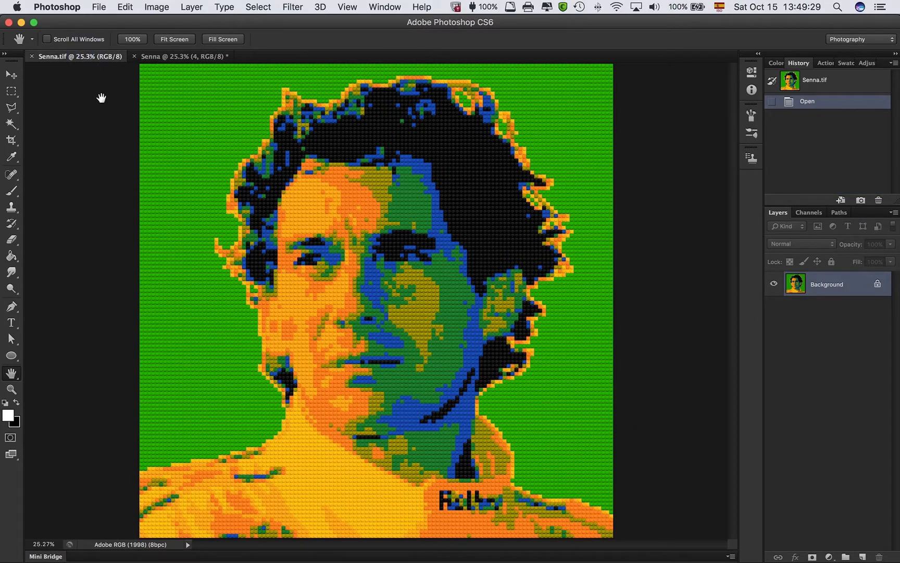
{"action": "left_click", "coordinate": [175, 59]}
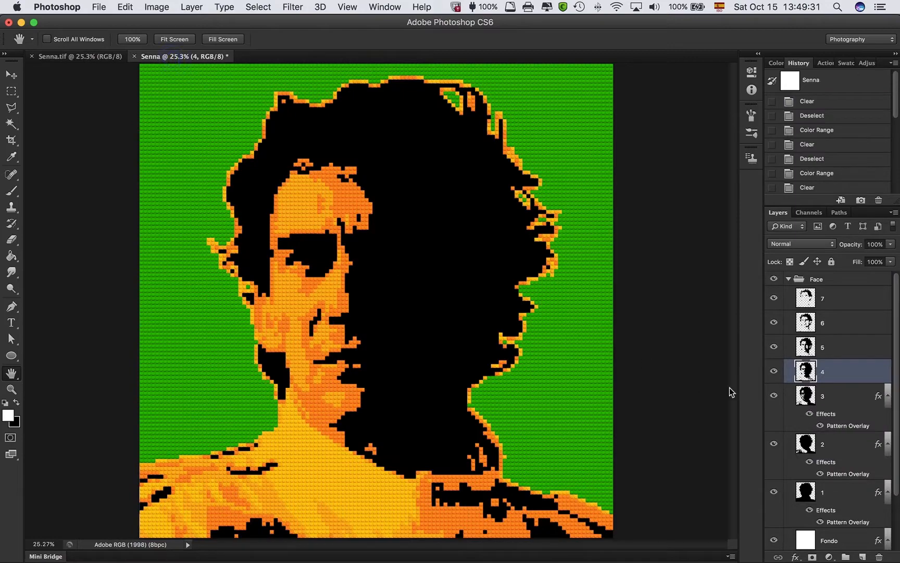
{"action": "double_click", "coordinate": [851, 369]}
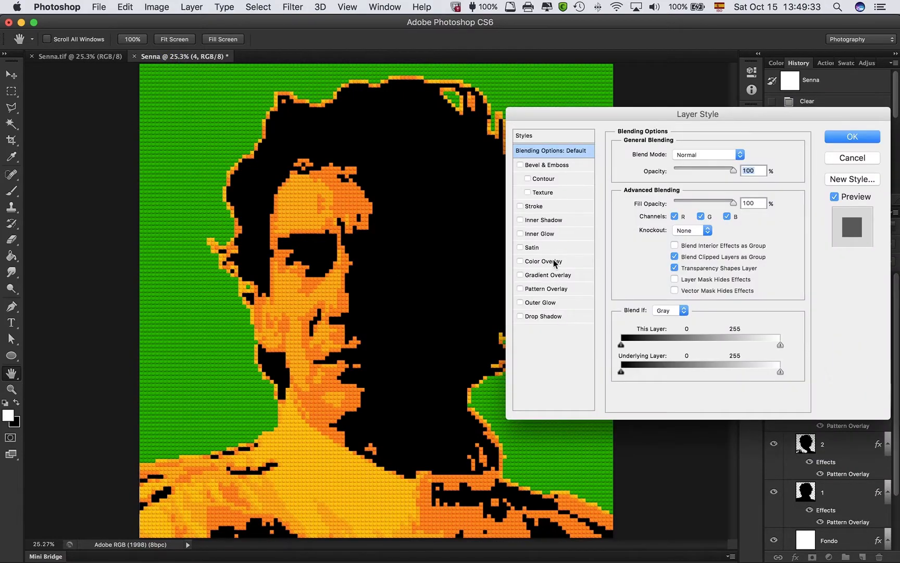
{"action": "left_click", "coordinate": [543, 289]}
{"action": "left_click", "coordinate": [675, 203]}
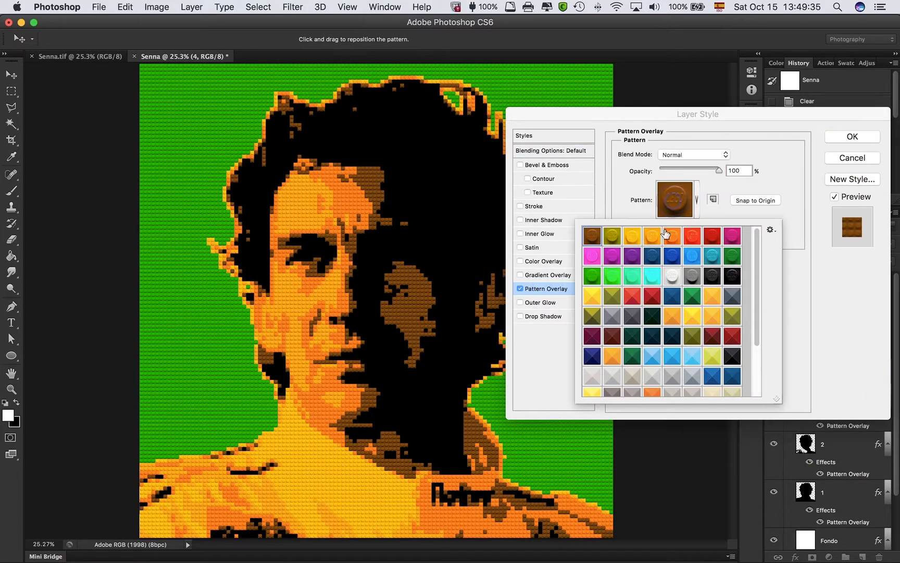
{"action": "left_click", "coordinate": [612, 237]}
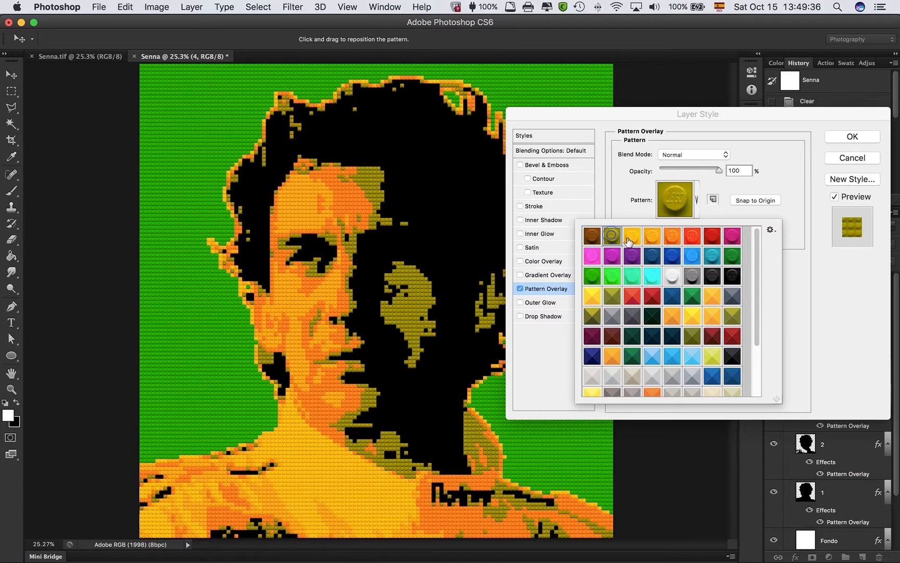
{"action": "left_click", "coordinate": [850, 138]}
Apply a Pattern Overlay to layer 5 using the dark green Lego stud pattern.
{"action": "double_click", "coordinate": [850, 346]}
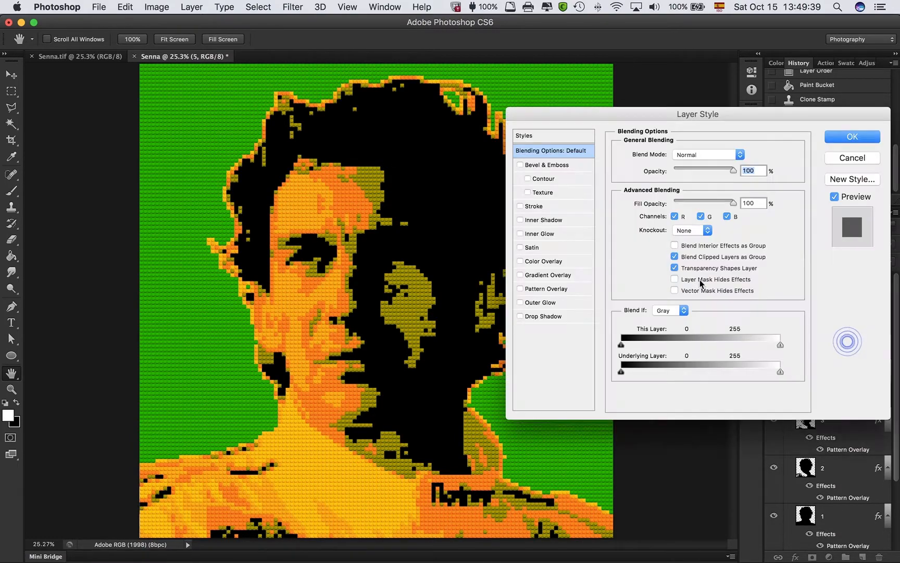
{"action": "left_click", "coordinate": [553, 289]}
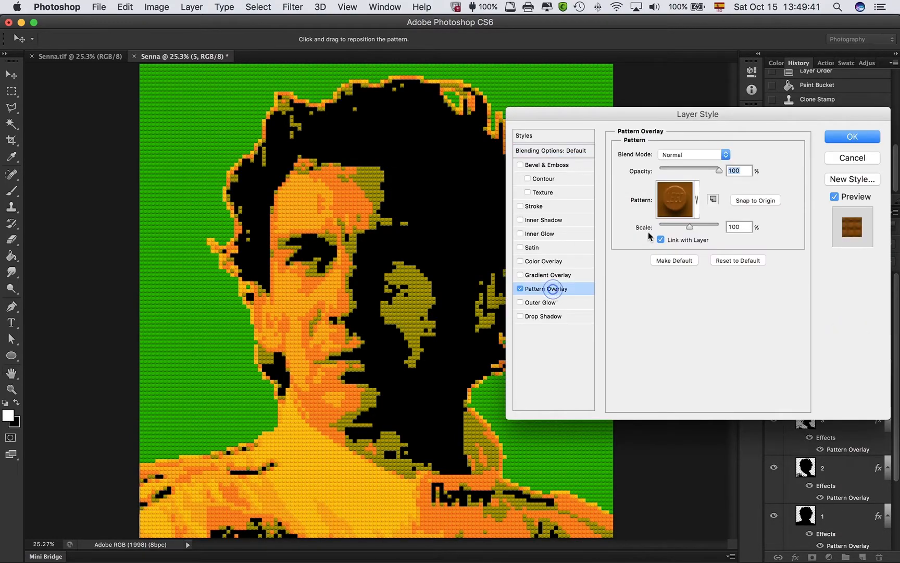
{"action": "left_click", "coordinate": [677, 200]}
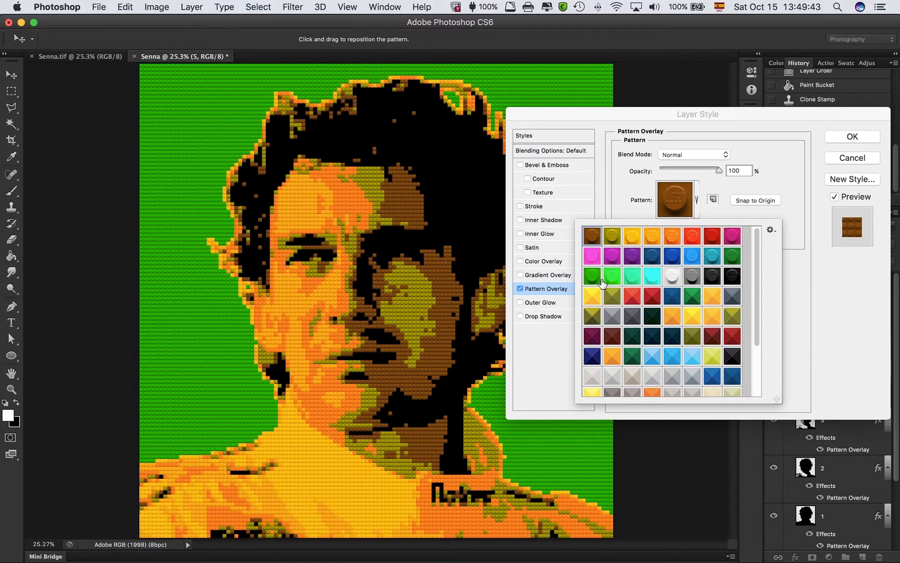
{"action": "left_click", "coordinate": [735, 257]}
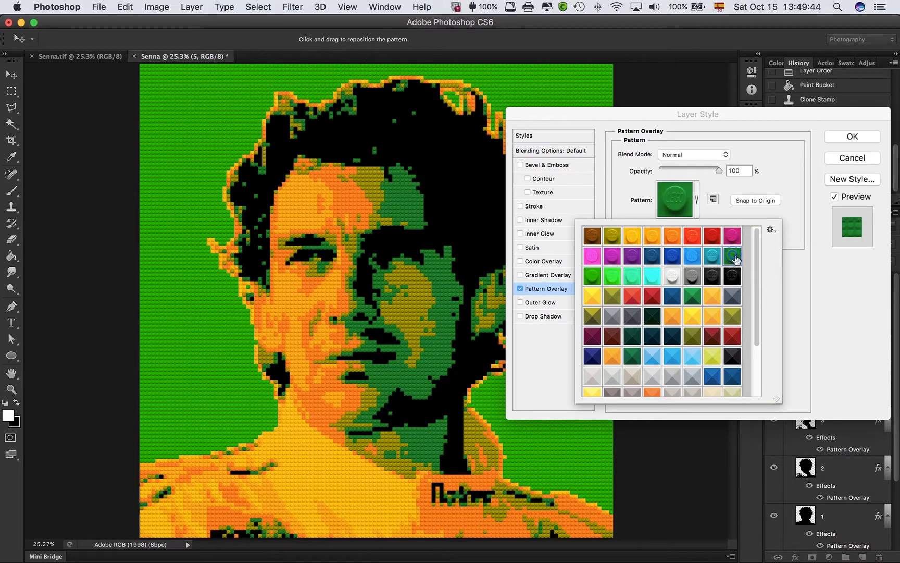
{"action": "left_click", "coordinate": [838, 138]}
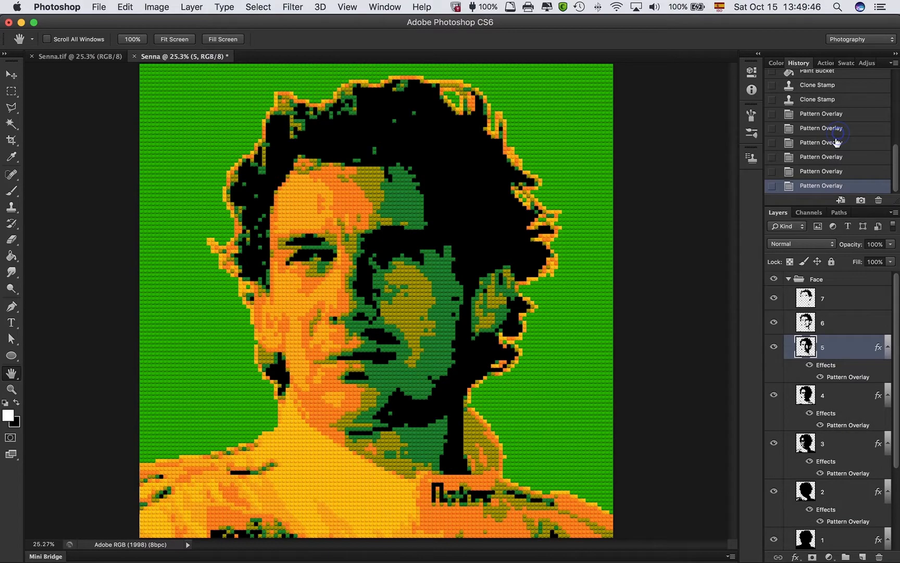
Apply a Pattern Overlay to layer 6 using the dark blue Lego stud pattern.
{"action": "double_click", "coordinate": [850, 321]}
{"action": "left_click", "coordinate": [542, 288]}
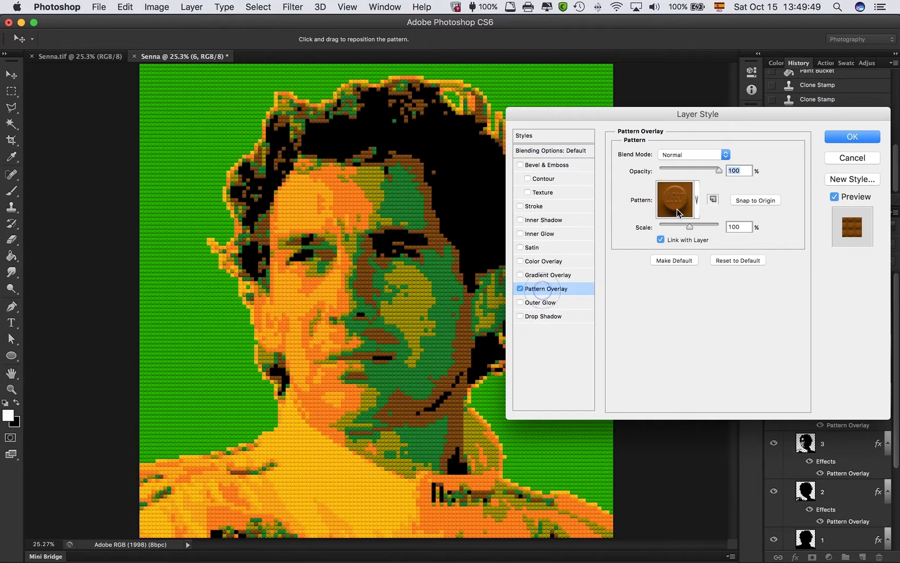
{"action": "left_click", "coordinate": [675, 199]}
{"action": "left_click", "coordinate": [656, 260]}
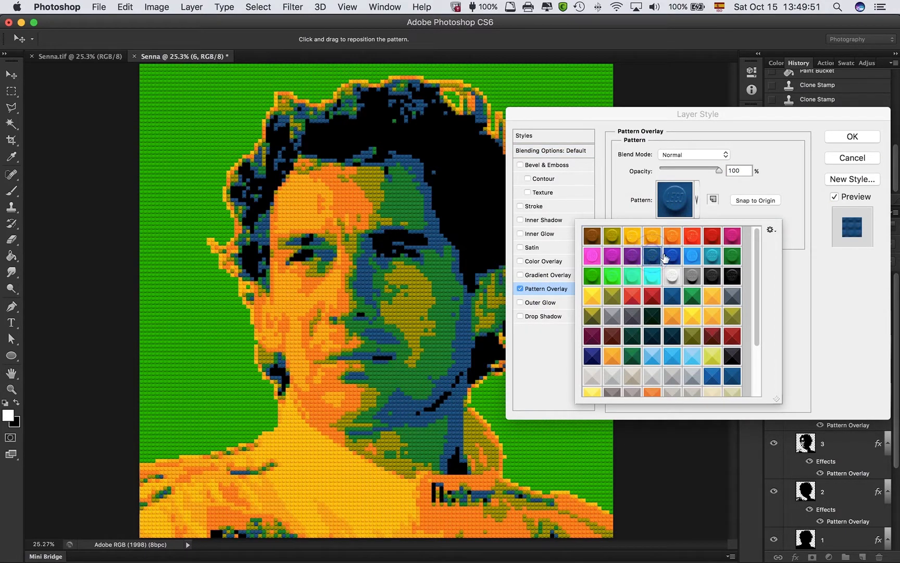
{"action": "left_click", "coordinate": [849, 139]}
Apply a Pattern Overlay to layer 7 using the black Lego stud pattern.
{"action": "double_click", "coordinate": [834, 296]}
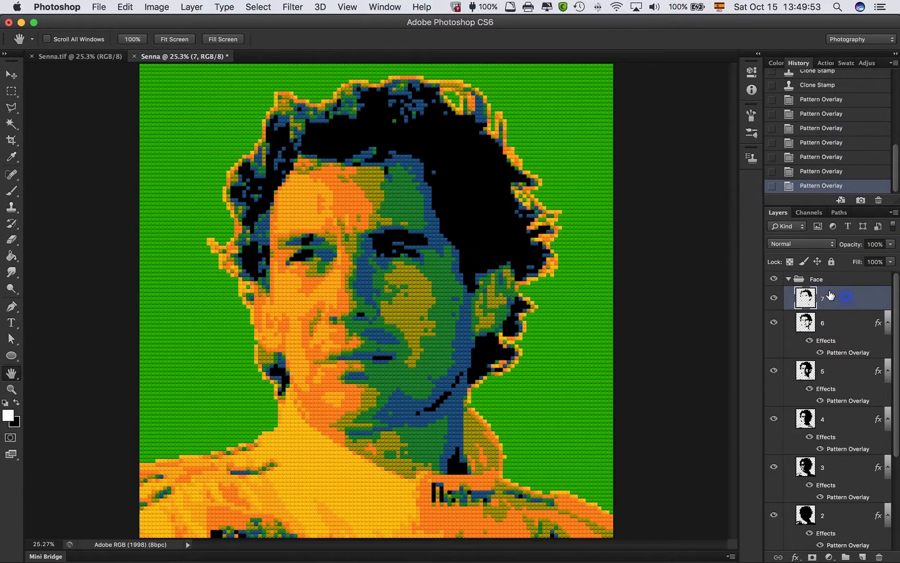
{"action": "left_click", "coordinate": [546, 290]}
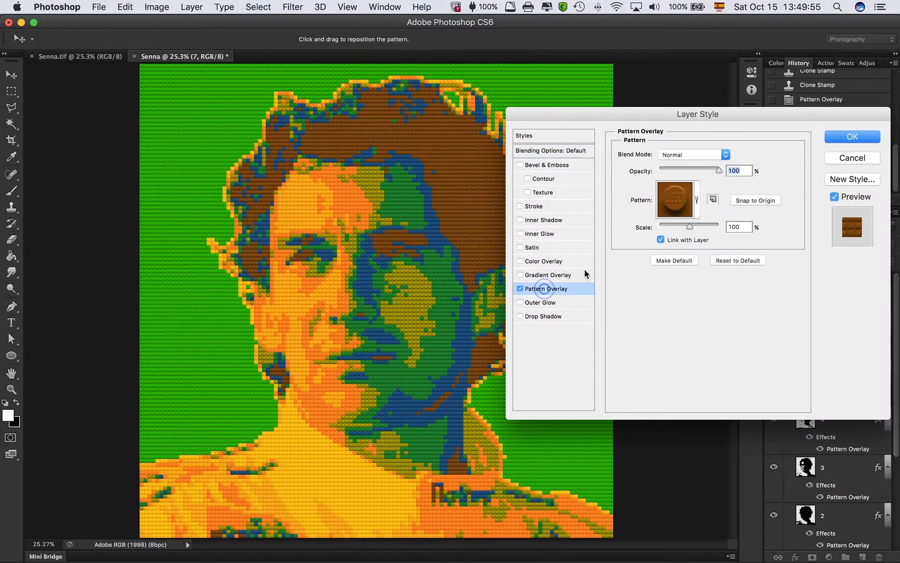
{"action": "left_click", "coordinate": [671, 201]}
{"action": "left_click", "coordinate": [732, 276]}
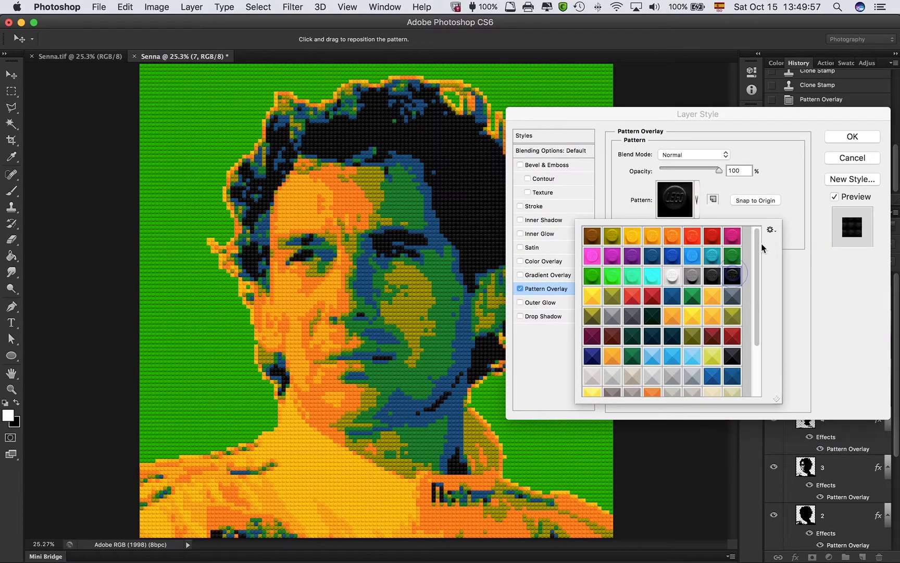
{"action": "left_click", "coordinate": [867, 140]}
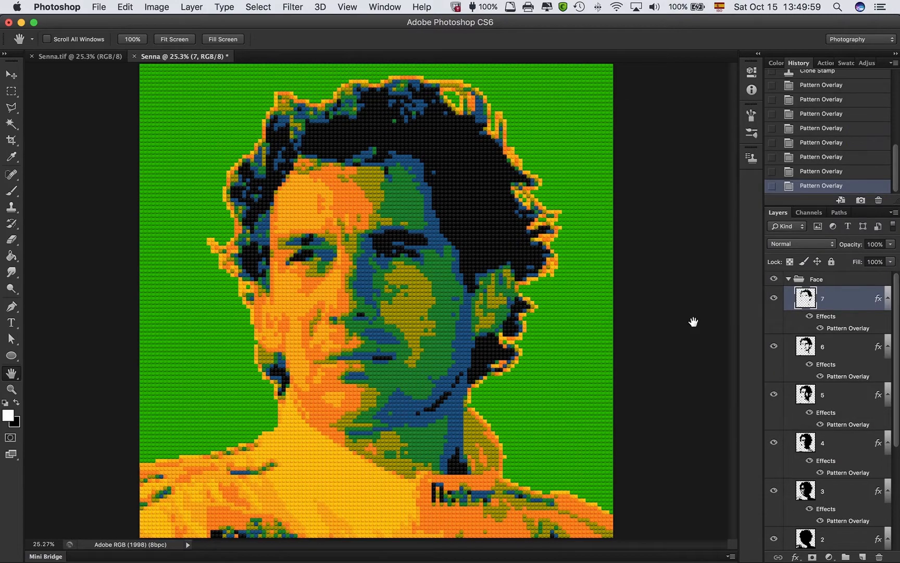
Compare the fully coloured Lego portrait with the Senna.tif reference, both fitted to the screen.
{"action": "left_click", "coordinate": [652, 296]}
{"action": "key", "text": "super+0"}
{"action": "left_click", "coordinate": [84, 57]}
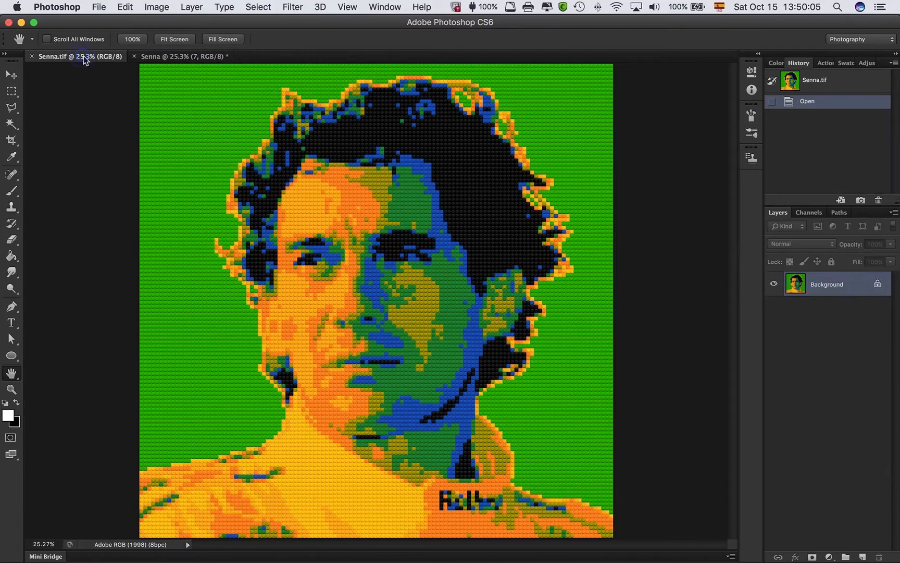
{"action": "key", "text": "super+0"}
{"action": "left_click", "coordinate": [199, 60]}
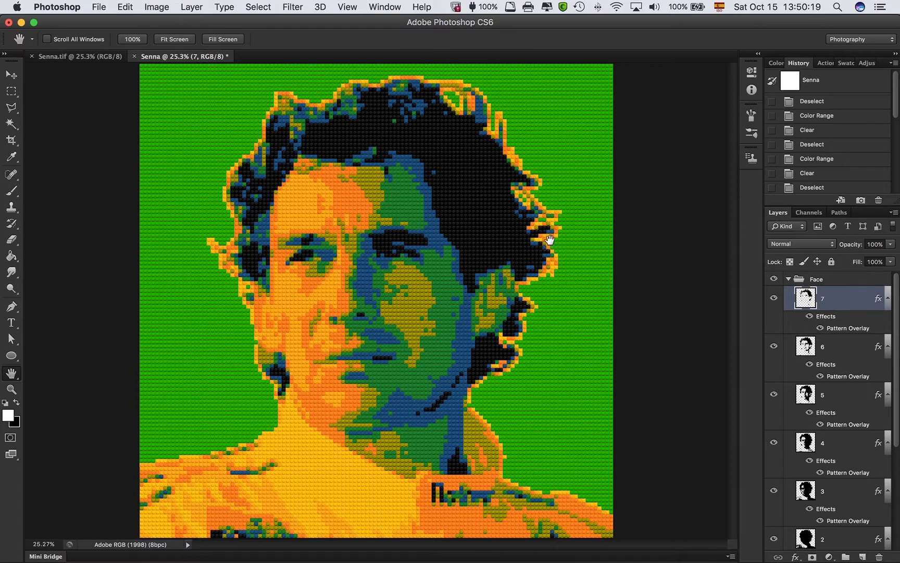
Collapse the effects lists of layers 7 to 1 and Fondo, and select the Background layer.
{"action": "left_click", "coordinate": [888, 298]}
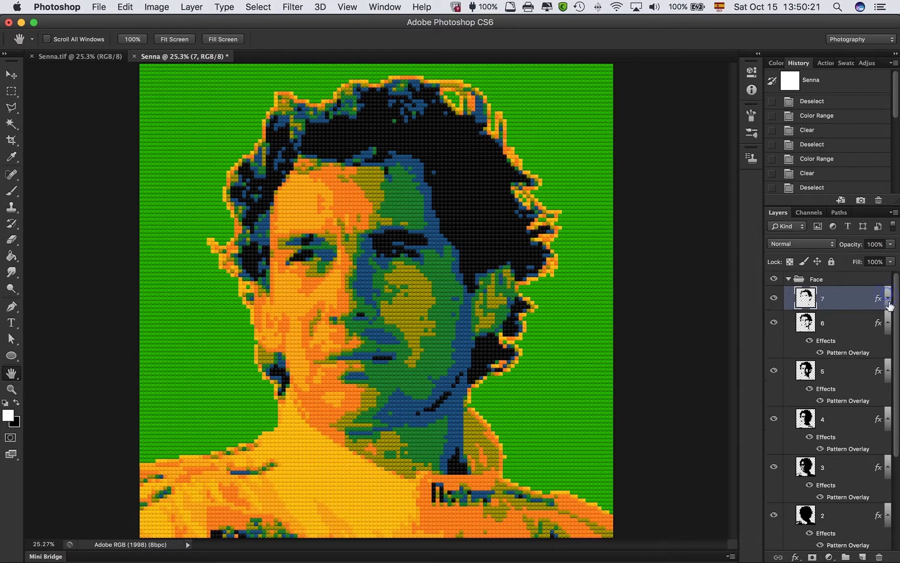
{"action": "left_click", "coordinate": [888, 323]}
{"action": "left_click", "coordinate": [888, 347]}
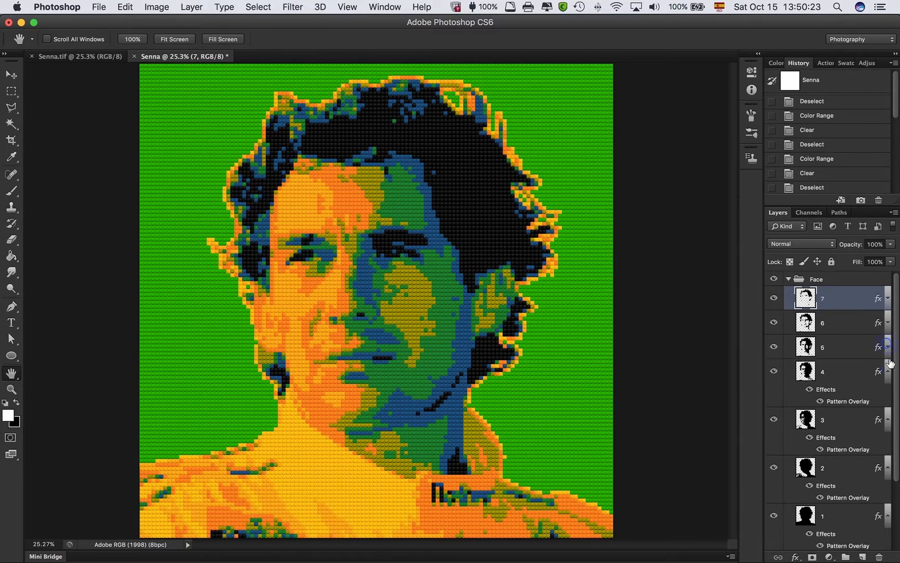
{"action": "left_click", "coordinate": [888, 371]}
{"action": "left_click", "coordinate": [888, 395]}
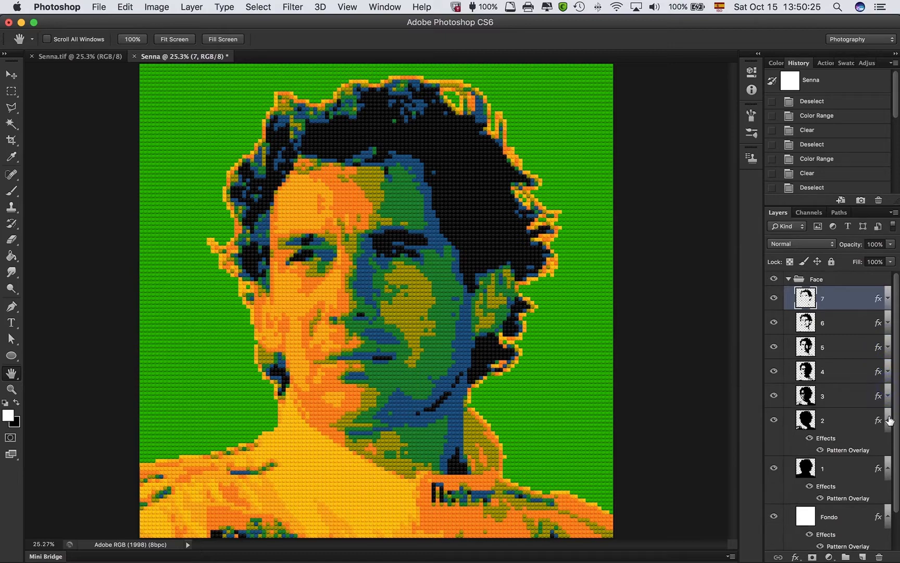
{"action": "left_click", "coordinate": [889, 420]}
{"action": "left_click", "coordinate": [888, 444]}
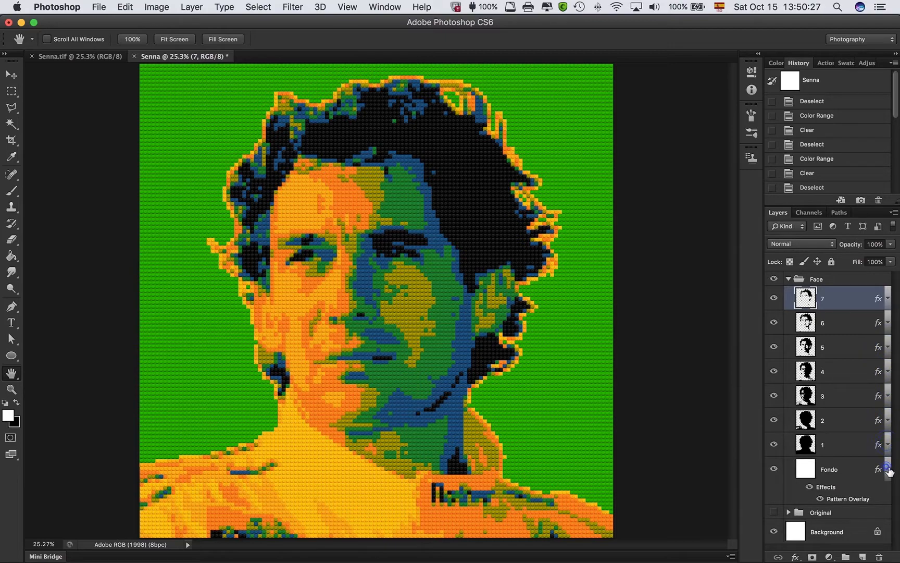
{"action": "left_click", "coordinate": [889, 469]}
{"action": "left_click", "coordinate": [865, 509]}
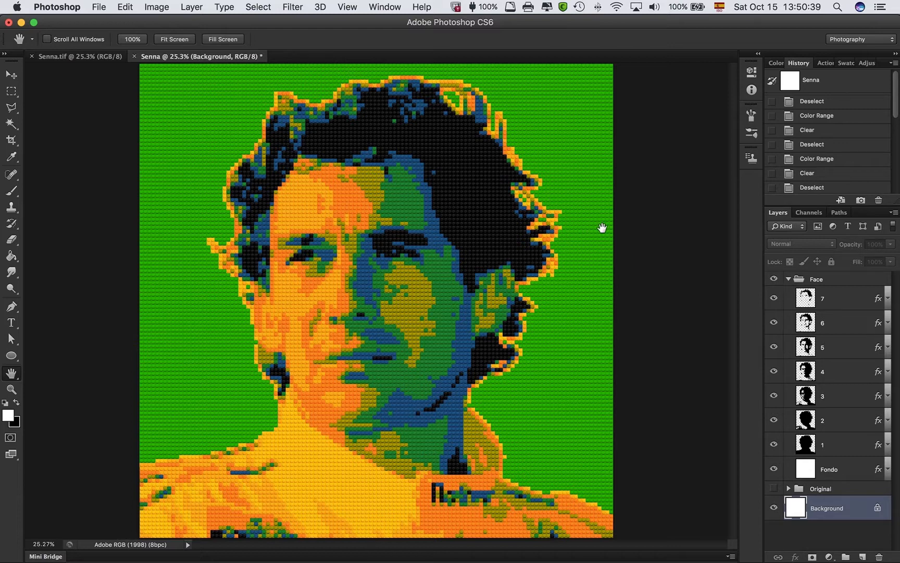
Bring up the floating Senna-recorte.psd photo and dock it with the other open documents.
{"action": "key", "text": "ctrl+Up"}
{"action": "left_click", "coordinate": [503, 260]}
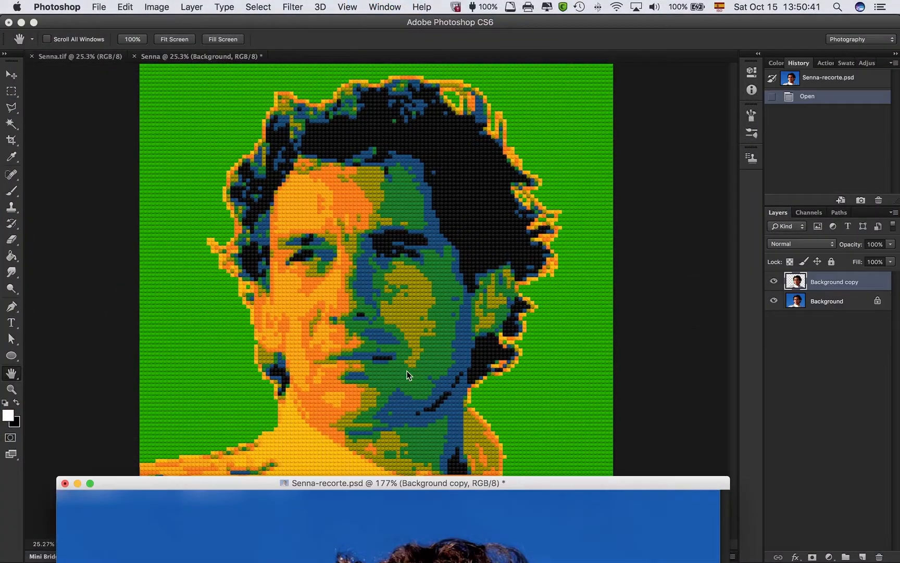
{"action": "left_click_drag", "start_coordinate": [394, 484], "coordinate": [541, 54]}
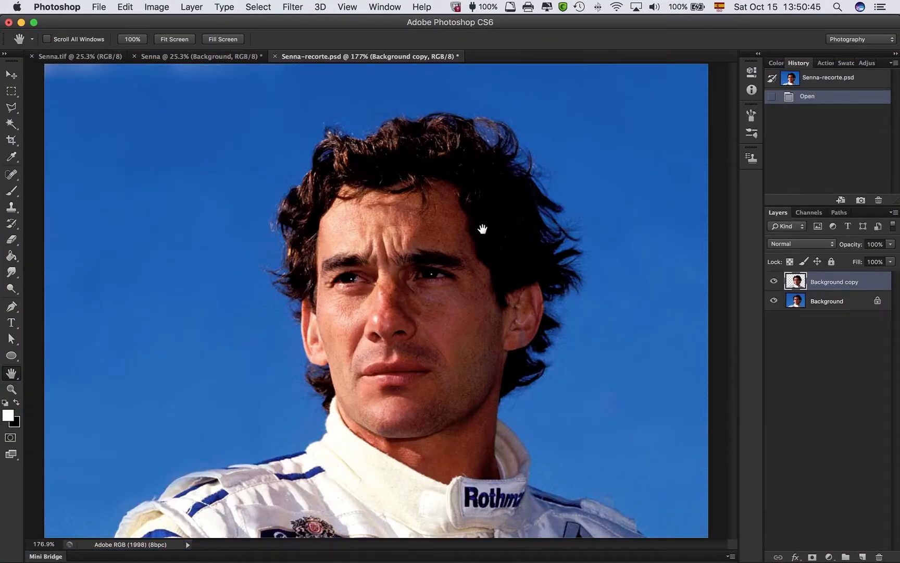
Compare the Lego portrait with the original photo in Senna-recorte.psd, ending on the Lego portrait.
{"action": "left_click", "coordinate": [208, 58]}
{"action": "left_click", "coordinate": [318, 57]}
{"action": "left_click", "coordinate": [223, 57]}
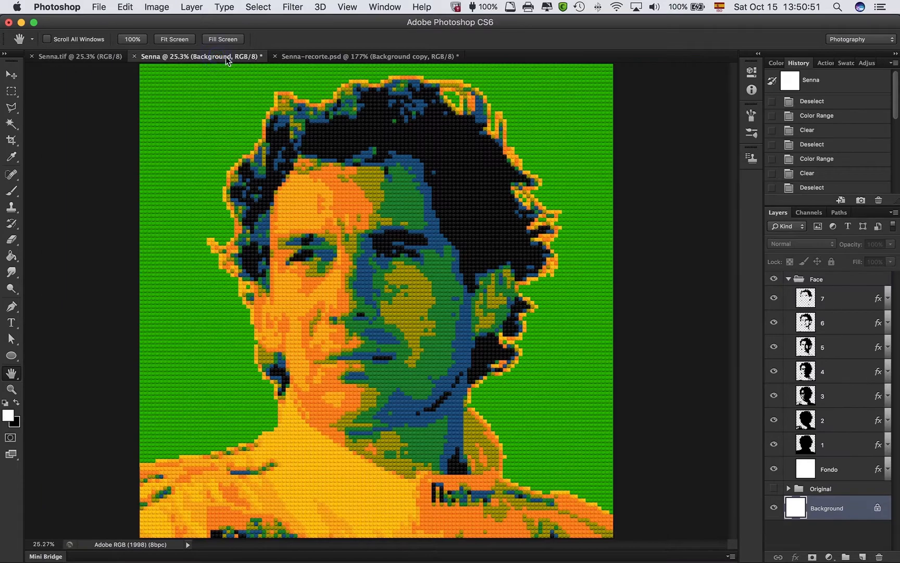
{"action": "left_click", "coordinate": [311, 57]}
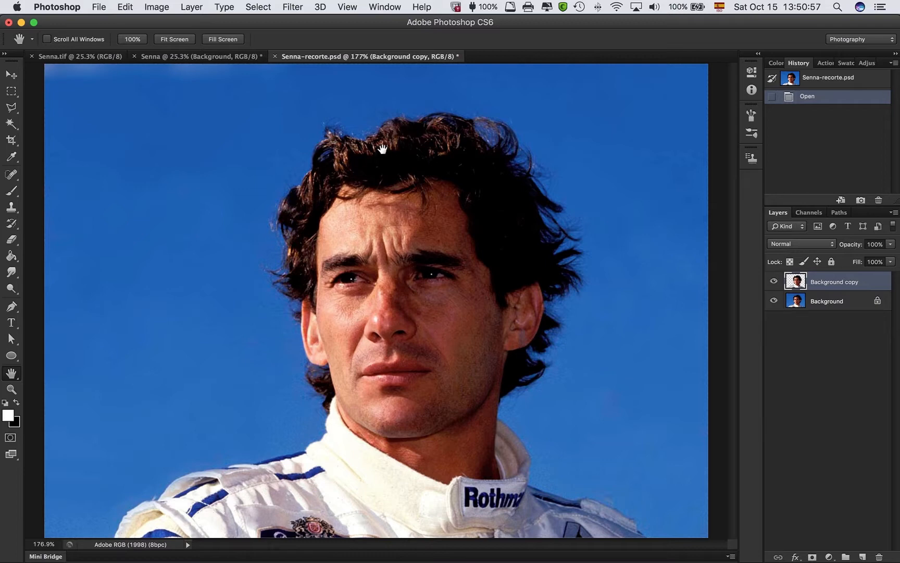
{"action": "left_click", "coordinate": [232, 58]}
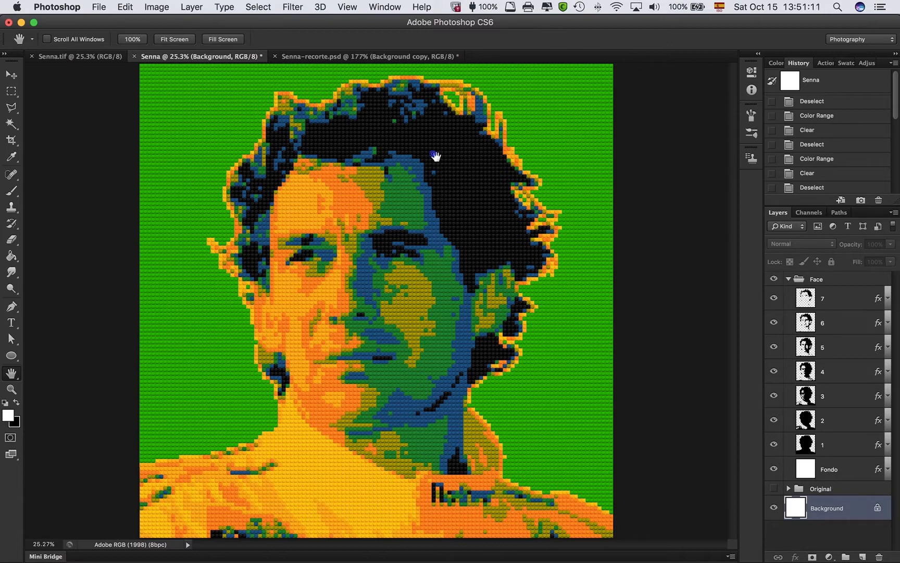
{"action": "left_click", "coordinate": [478, 192]}
{"action": "key", "text": "F11"}
{"action": "left_click", "coordinate": [361, 167]}
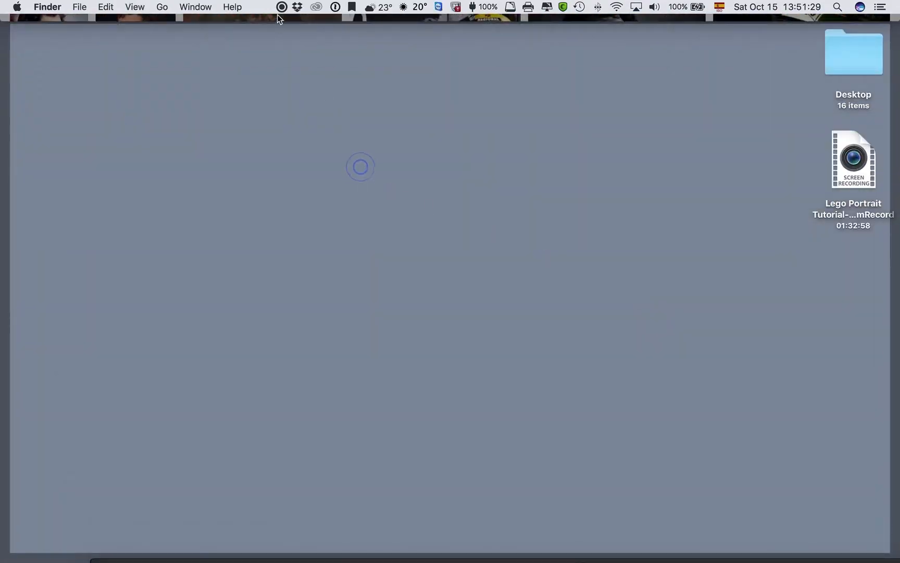
{"action": "left_click", "coordinate": [281, 7]}
{"action": "left_click", "coordinate": [283, 39]}
{"action": "key", "text": "F11"}
{"action": "key", "text": "ctrl+Up"}
{"action": "left_click", "coordinate": [282, 205]}
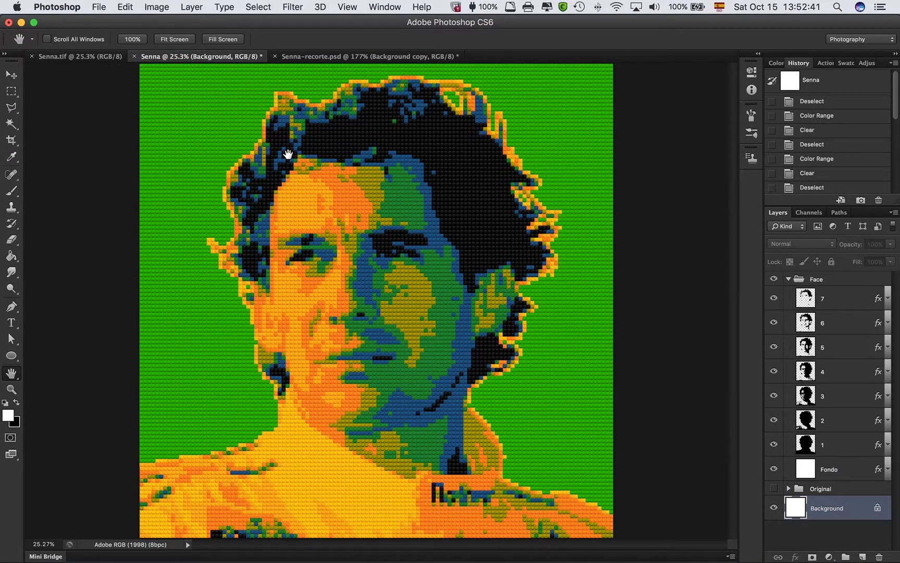
Display the grid over the Lego portrait around the upper hair outline at 100% zoom.
{"action": "key", "text": "super+1"}
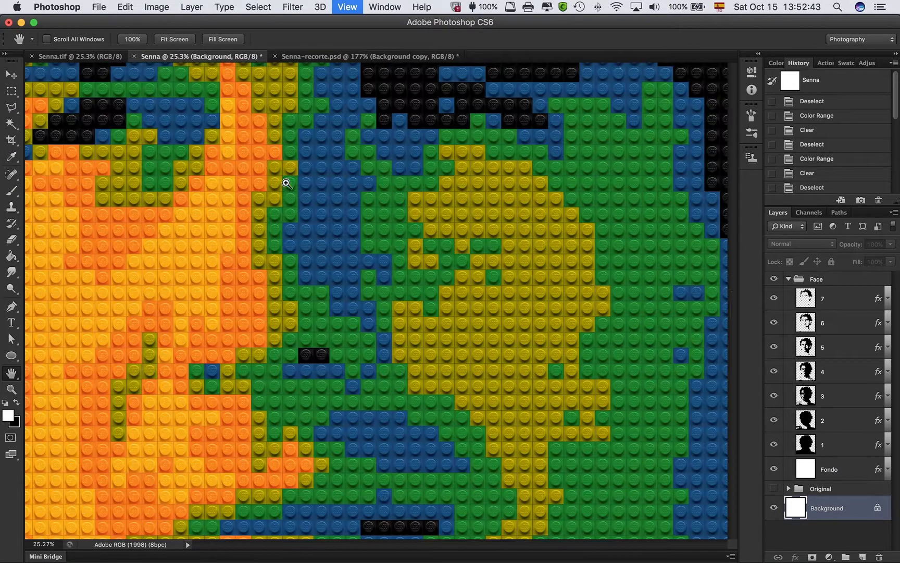
{"action": "scroll", "coordinate": [286, 184], "scroll_direction": "up", "scroll_amount": 8}
{"action": "scroll", "coordinate": [286, 184], "scroll_direction": "up", "scroll_amount": 15}
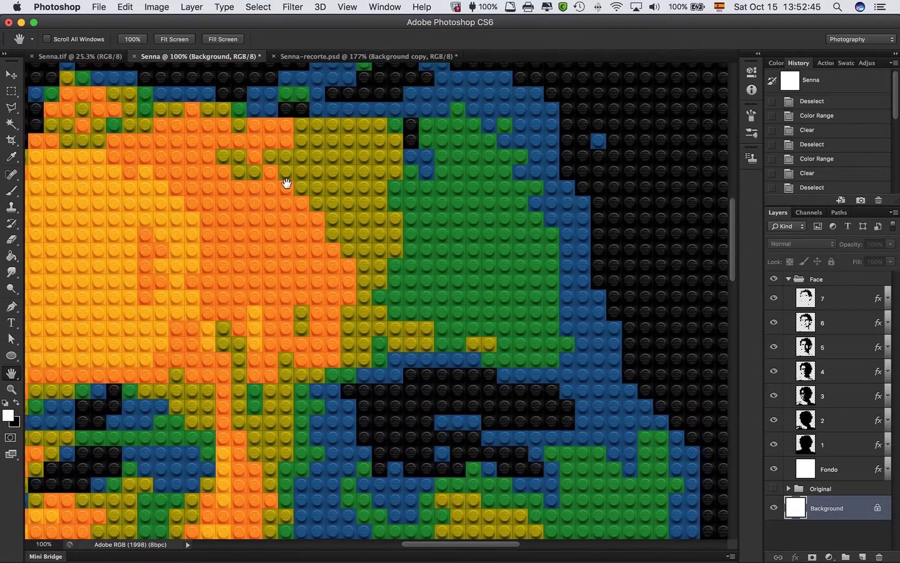
{"action": "scroll", "coordinate": [286, 184], "scroll_direction": "up", "scroll_amount": 15}
{"action": "scroll", "coordinate": [286, 183], "scroll_direction": "right", "scroll_amount": 3}
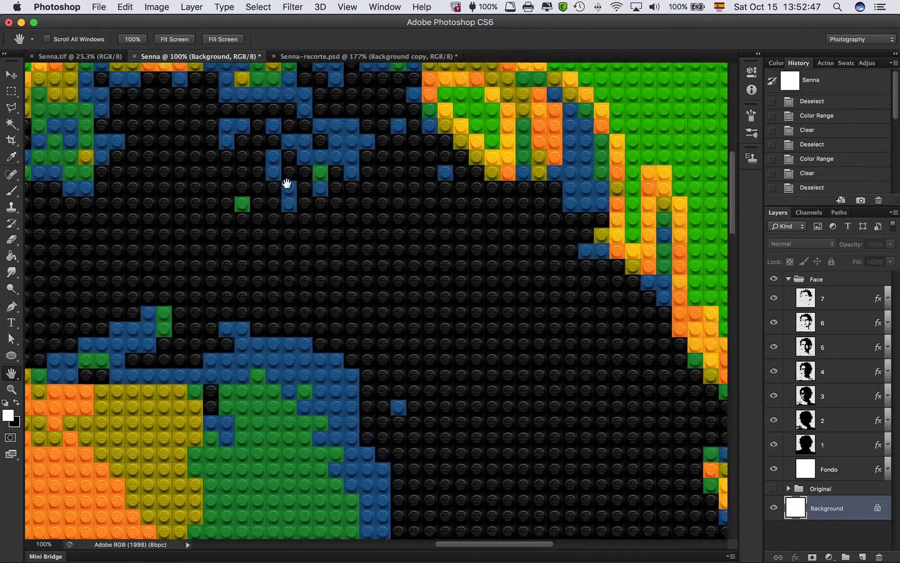
{"action": "scroll", "coordinate": [286, 183], "scroll_direction": "right", "scroll_amount": 10}
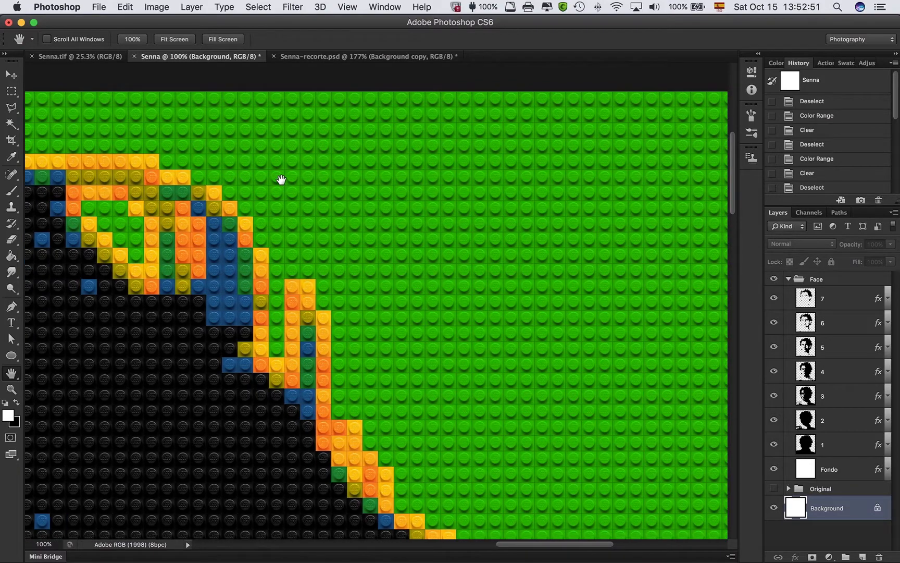
{"action": "left_click", "coordinate": [294, 7]}
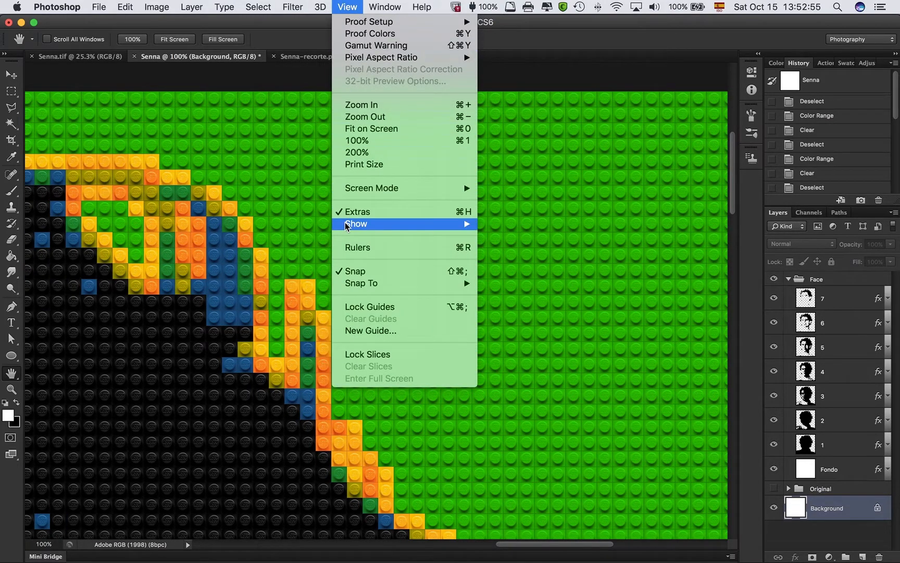
{"action": "mouse_move", "coordinate": [365, 224]}
{"action": "left_click", "coordinate": [506, 263]}
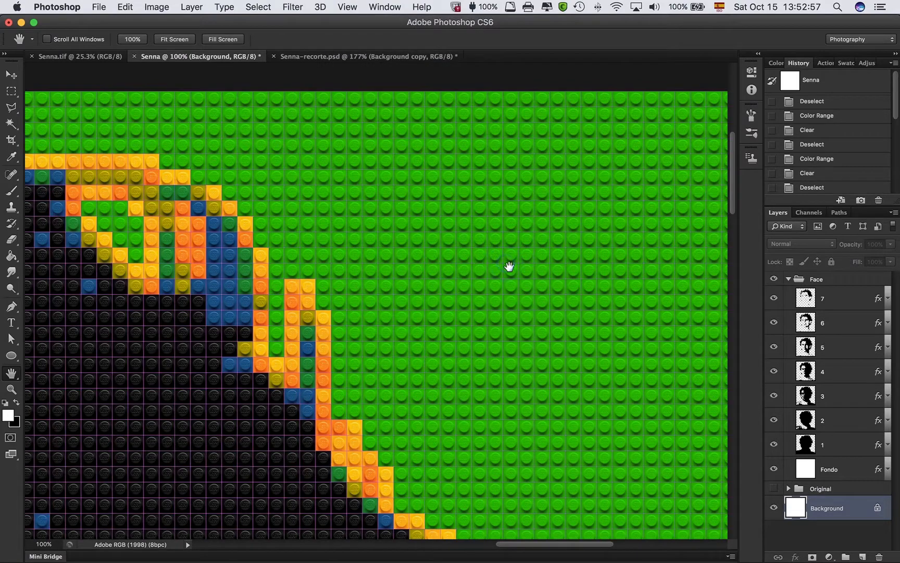
Examine at 300% zoom how the Lego studs fit the grid cells along the hair outline and the green background.
{"action": "left_click", "coordinate": [162, 354], "text": "super"}
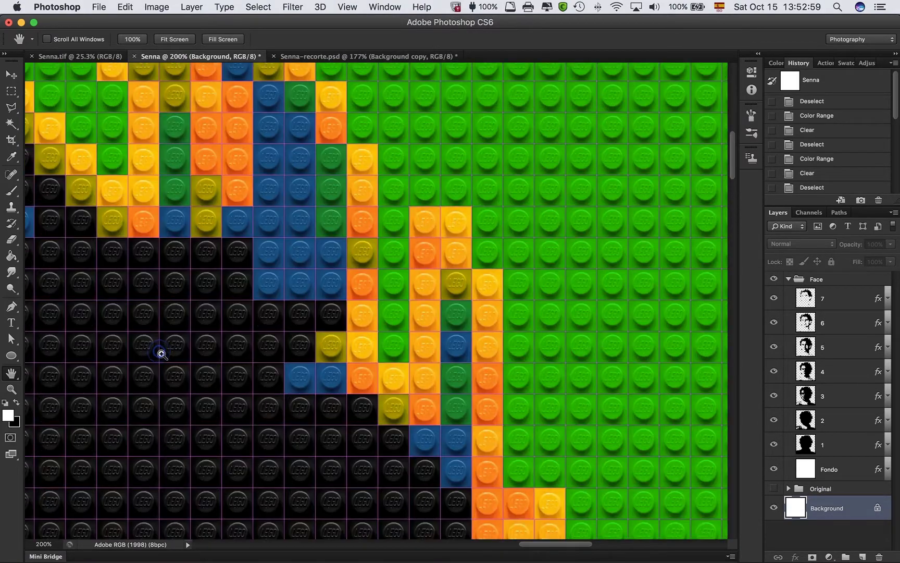
{"action": "left_click_drag", "start_coordinate": [221, 330], "coordinate": [394, 357]}
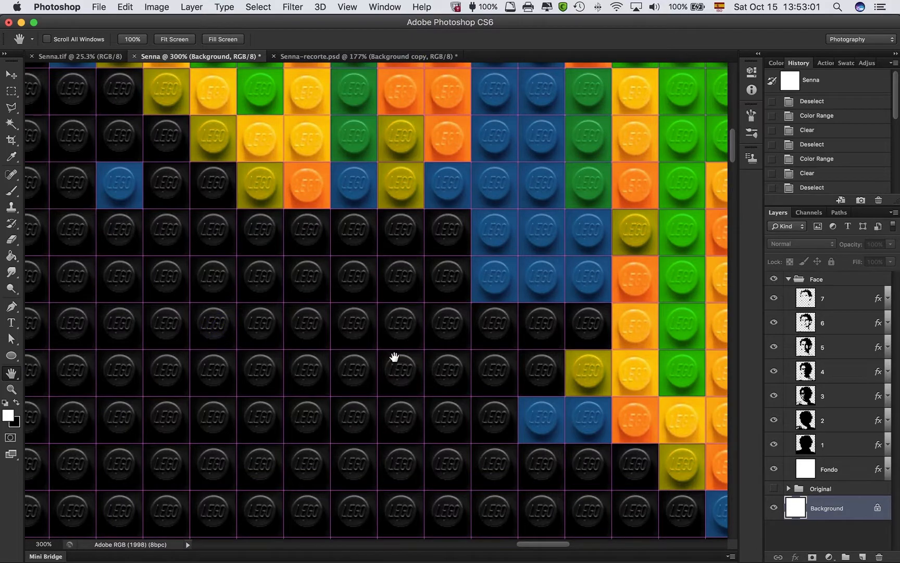
{"action": "scroll", "coordinate": [394, 357], "scroll_direction": "up", "scroll_amount": 10}
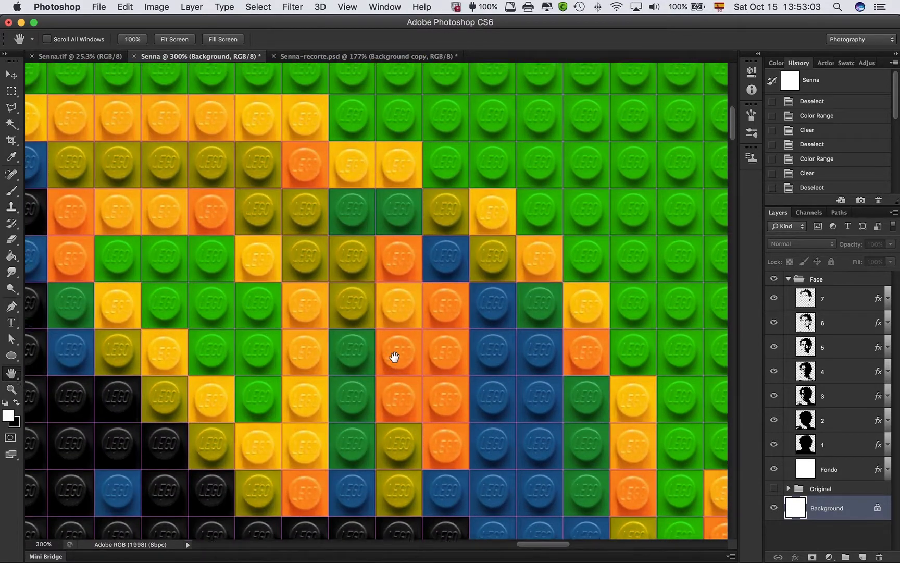
{"action": "scroll", "coordinate": [394, 357], "scroll_direction": "up", "scroll_amount": 5}
{"action": "scroll", "coordinate": [394, 357], "scroll_direction": "left", "scroll_amount": 10}
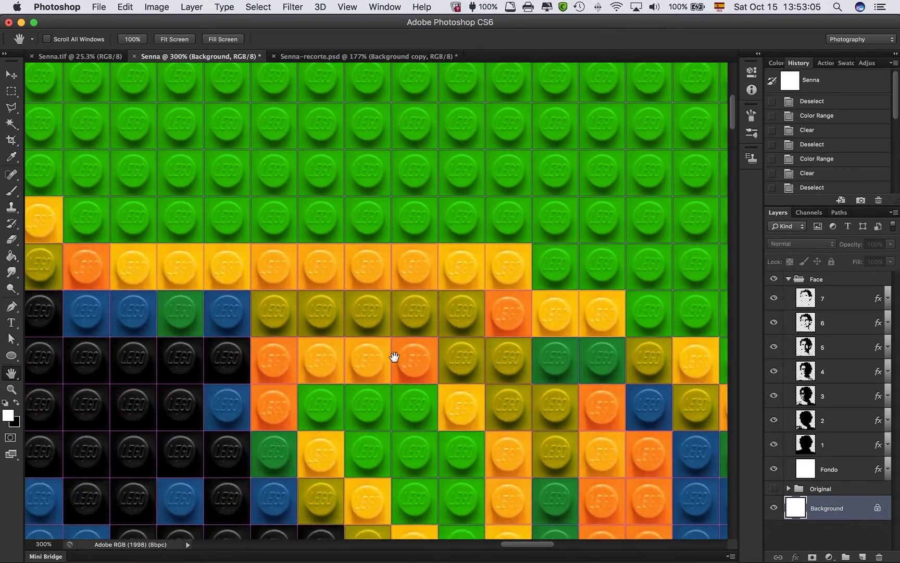
{"action": "scroll", "coordinate": [394, 358], "scroll_direction": "up", "scroll_amount": 5}
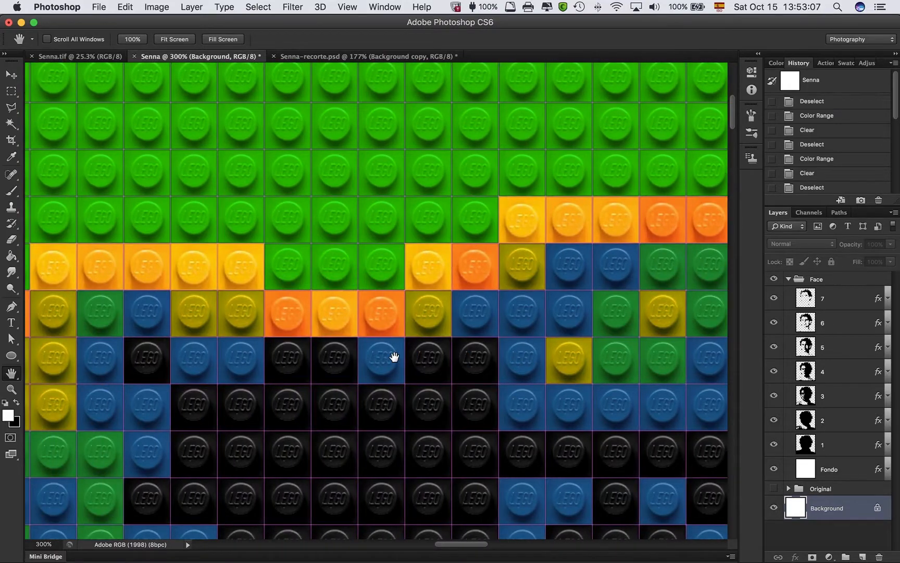
{"action": "scroll", "coordinate": [394, 358], "scroll_direction": "left", "scroll_amount": 5}
{"action": "scroll", "coordinate": [393, 357], "scroll_direction": "down", "scroll_amount": 10}
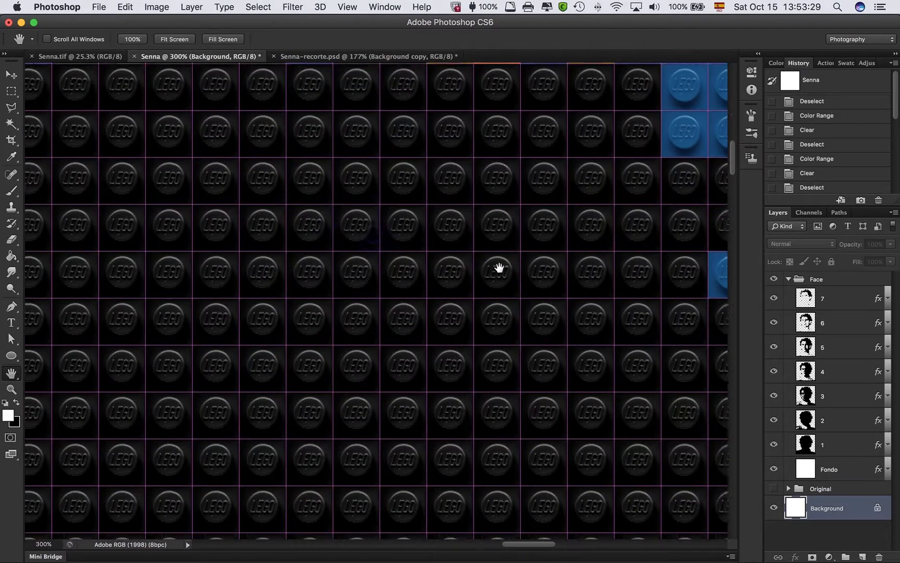
{"action": "scroll", "coordinate": [501, 267], "scroll_direction": "up", "scroll_amount": 3}
{"action": "left_click_drag", "start_coordinate": [499, 265], "coordinate": [281, 261]}
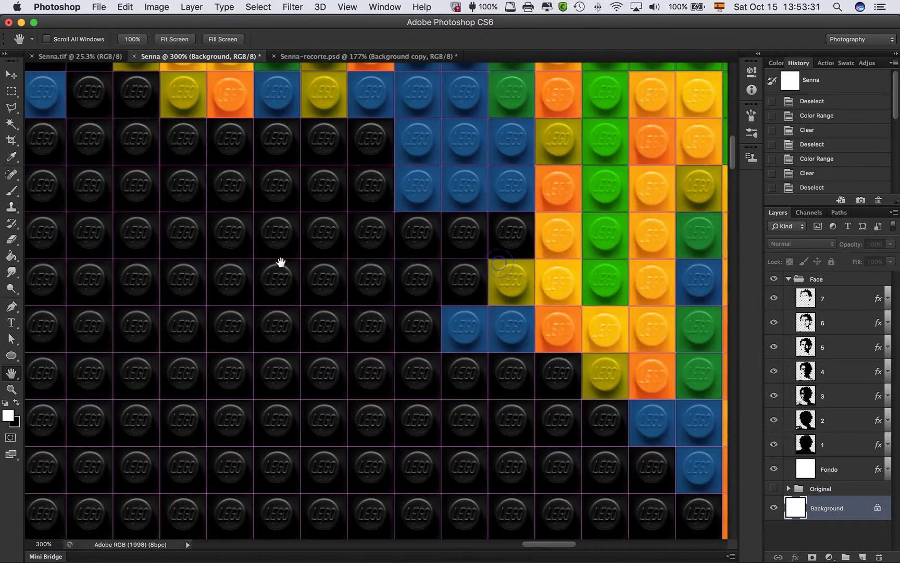
{"action": "scroll", "coordinate": [438, 269], "scroll_direction": "down", "scroll_amount": 10}
{"action": "scroll", "coordinate": [439, 269], "scroll_direction": "left", "scroll_amount": 5}
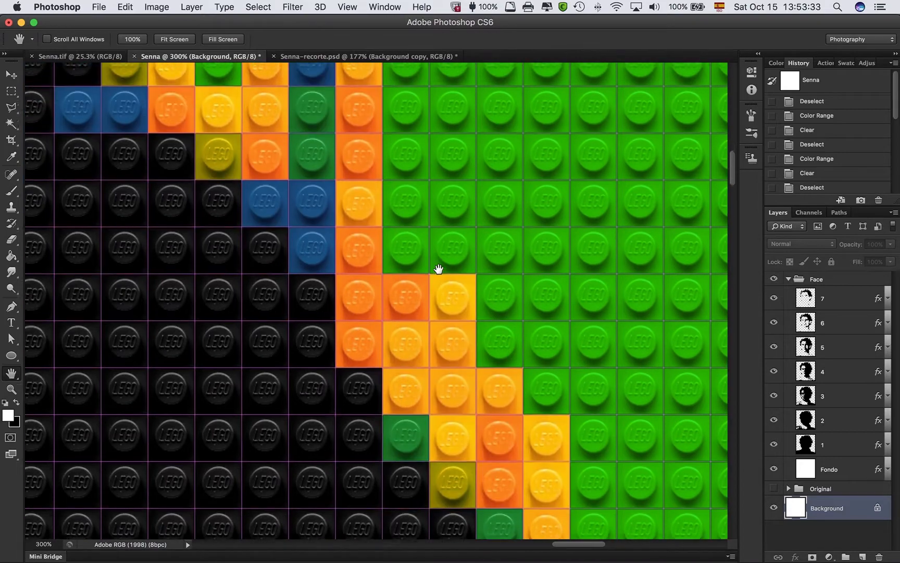
{"action": "scroll", "coordinate": [438, 269], "scroll_direction": "right", "scroll_amount": 8}
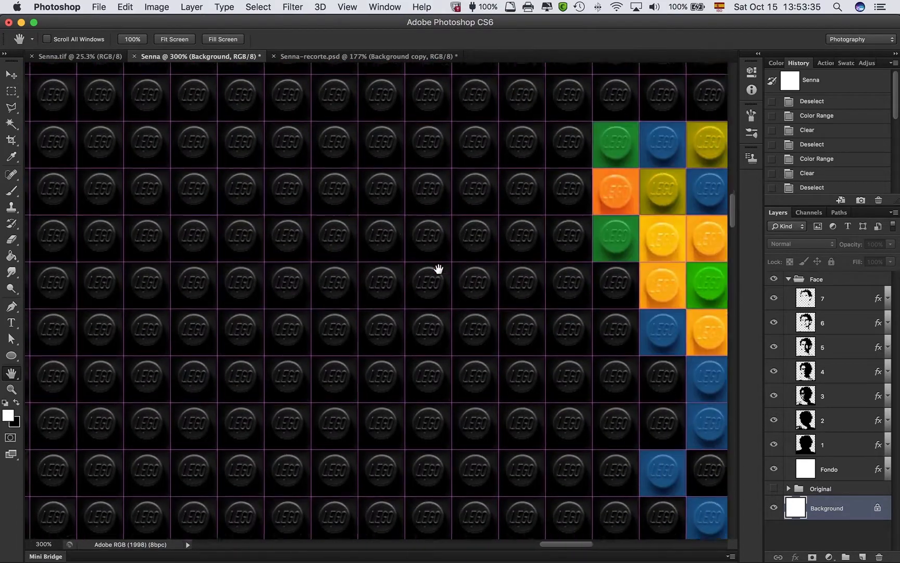
{"action": "scroll", "coordinate": [438, 269], "scroll_direction": "up", "scroll_amount": 5}
{"action": "scroll", "coordinate": [439, 269], "scroll_direction": "right", "scroll_amount": 3}
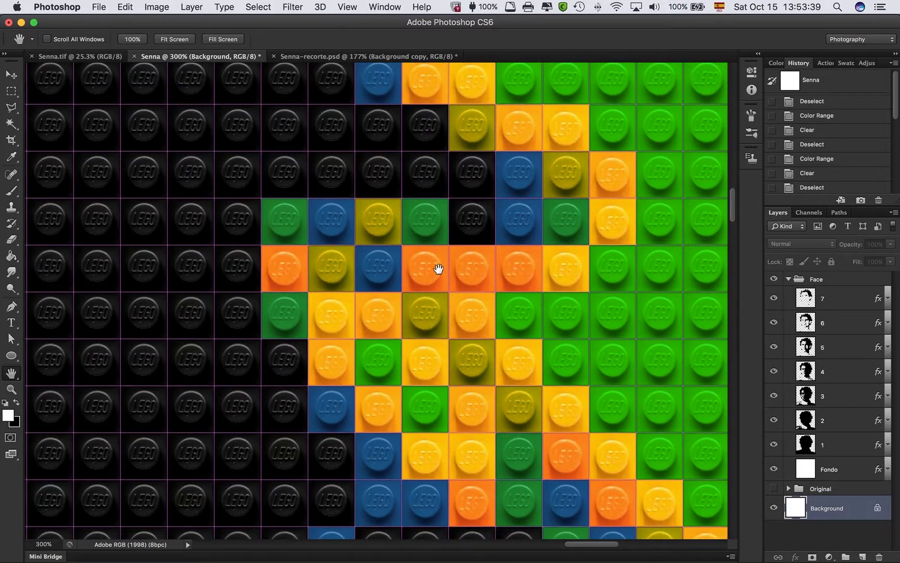
{"action": "scroll", "coordinate": [438, 269], "scroll_direction": "right", "scroll_amount": 15}
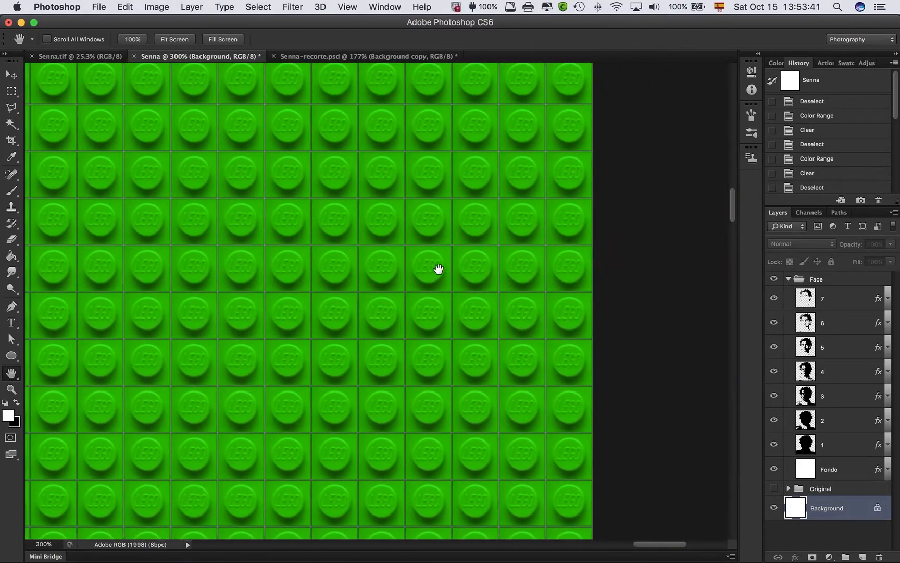
Examine at 300% zoom how the Lego studs align with the grid cells from the green background across the black hair to the forehead.
{"action": "scroll", "coordinate": [438, 269], "scroll_direction": "up", "scroll_amount": 2}
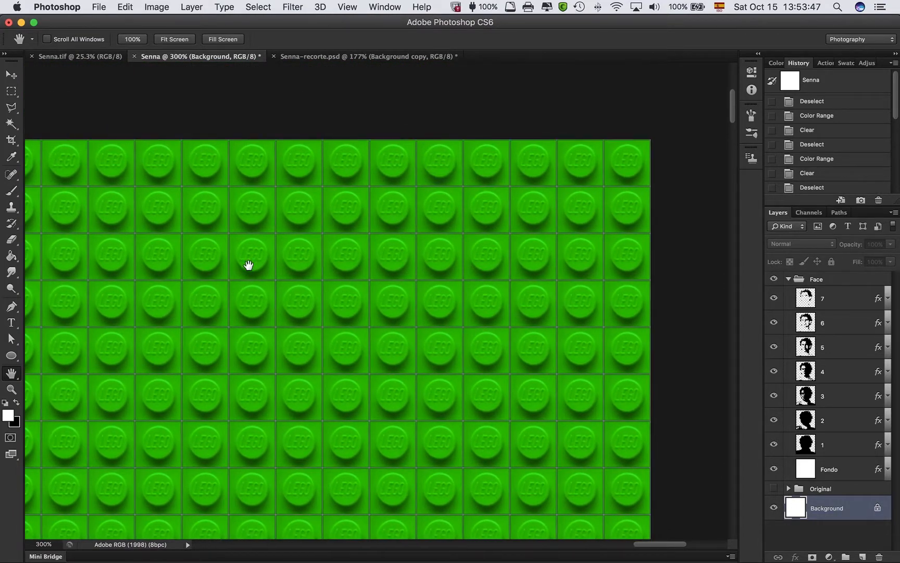
{"action": "scroll", "coordinate": [249, 265], "scroll_direction": "down", "scroll_amount": 10}
{"action": "scroll", "coordinate": [248, 265], "scroll_direction": "left", "scroll_amount": 10}
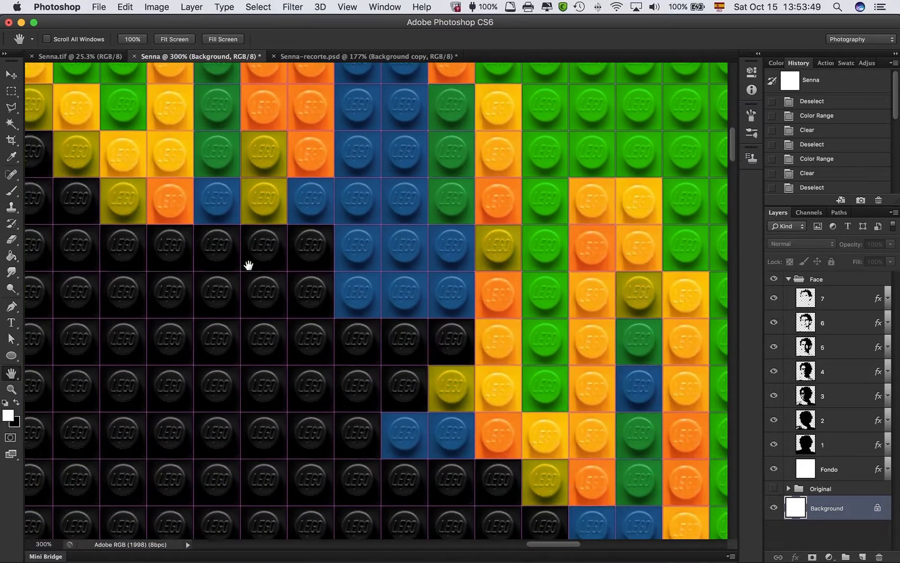
{"action": "scroll", "coordinate": [248, 265], "scroll_direction": "down", "scroll_amount": 6}
{"action": "scroll", "coordinate": [248, 265], "scroll_direction": "left", "scroll_amount": 5}
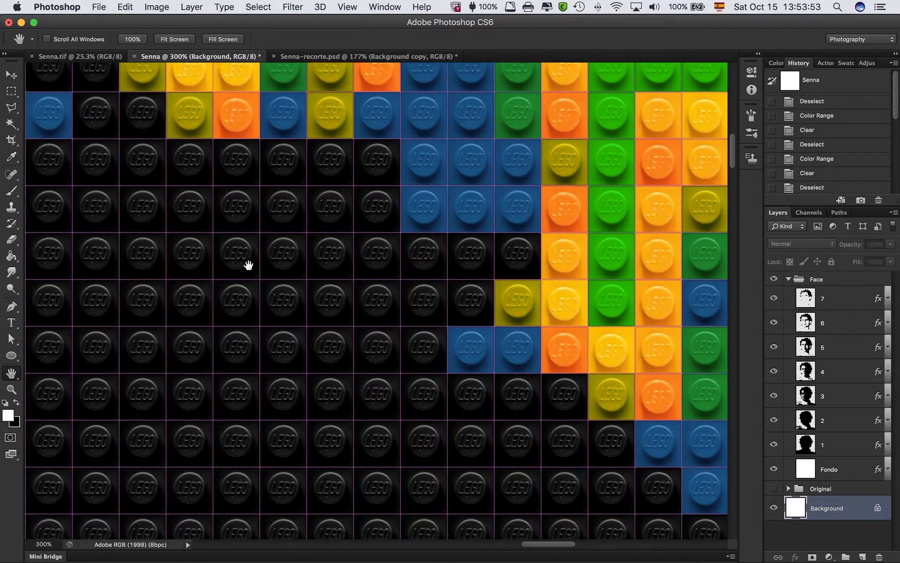
{"action": "scroll", "coordinate": [248, 266], "scroll_direction": "up", "scroll_amount": 20}
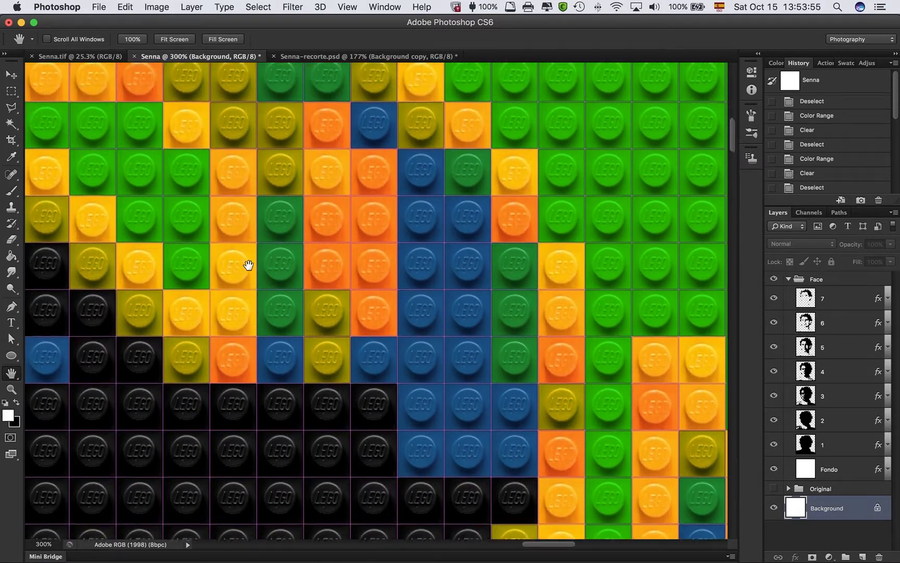
{"action": "scroll", "coordinate": [249, 265], "scroll_direction": "up", "scroll_amount": 12}
{"action": "scroll", "coordinate": [248, 265], "scroll_direction": "left", "scroll_amount": 20}
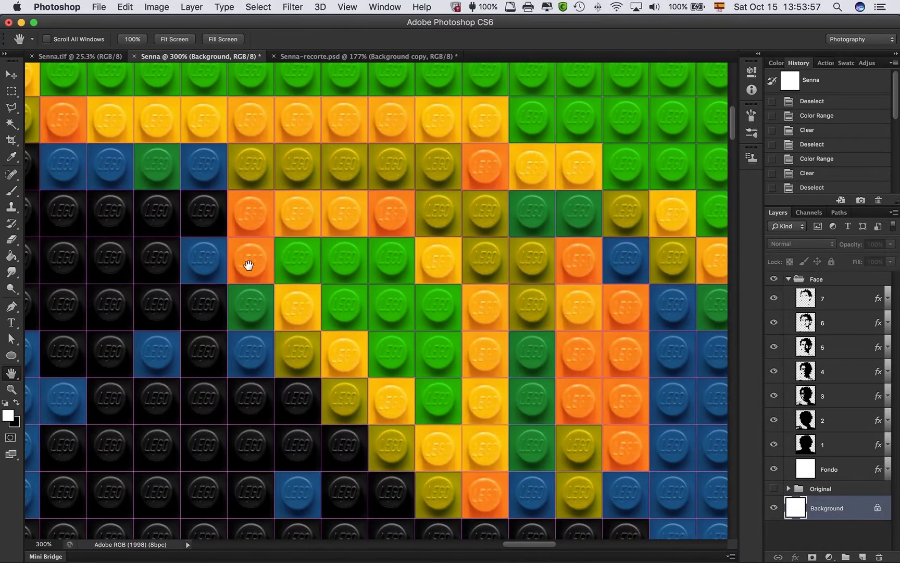
{"action": "scroll", "coordinate": [248, 265], "scroll_direction": "down", "scroll_amount": 20}
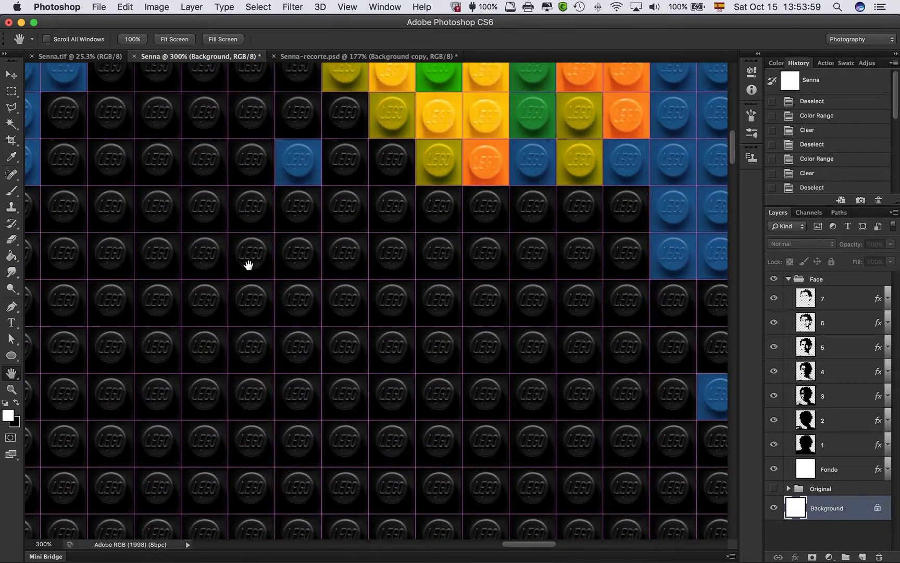
{"action": "scroll", "coordinate": [249, 265], "scroll_direction": "down", "scroll_amount": 5}
{"action": "scroll", "coordinate": [249, 266], "scroll_direction": "down", "scroll_amount": 10}
{"action": "scroll", "coordinate": [249, 265], "scroll_direction": "left", "scroll_amount": 5}
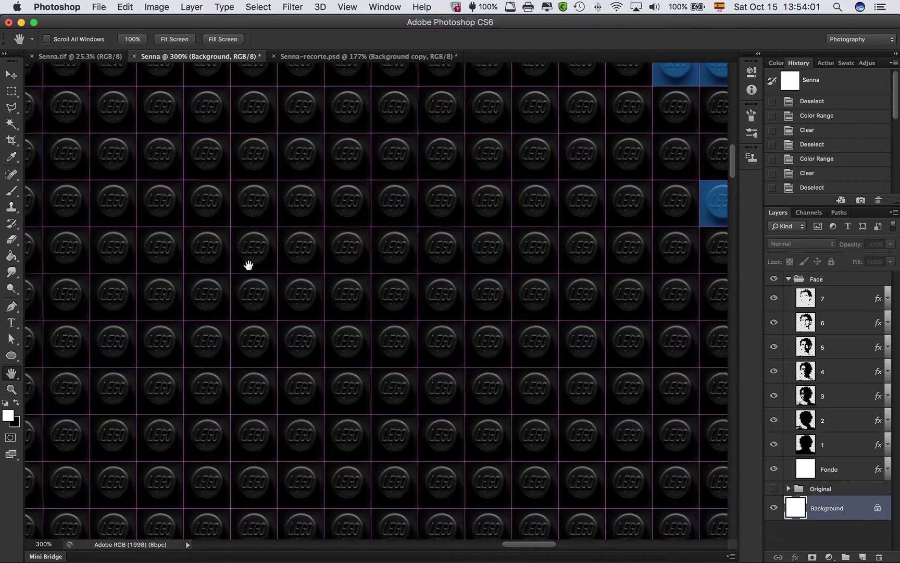
{"action": "scroll", "coordinate": [234, 295], "scroll_direction": "down", "scroll_amount": 10}
{"action": "scroll", "coordinate": [233, 295], "scroll_direction": "left", "scroll_amount": 3}
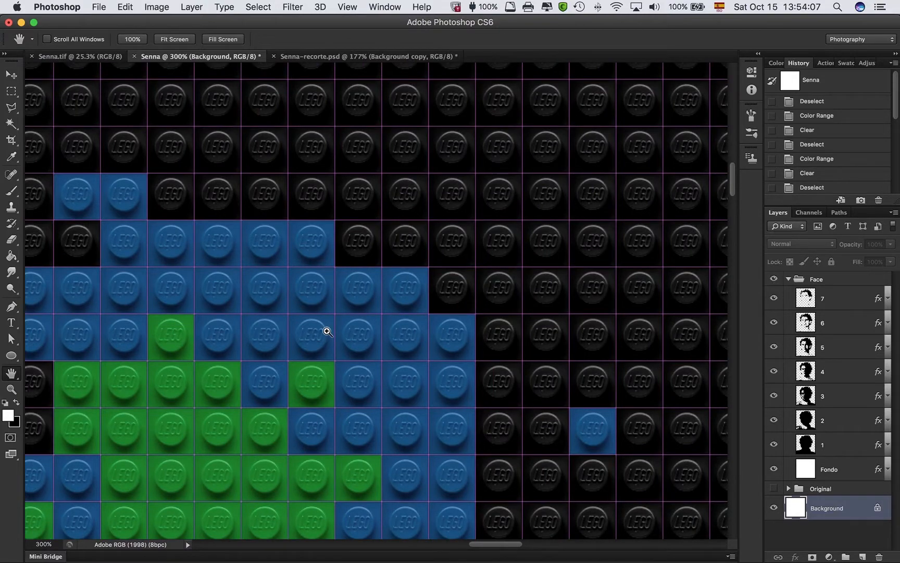
Fit the whole Lego portrait in view and hide the grid.
{"action": "key", "text": "super+0"}
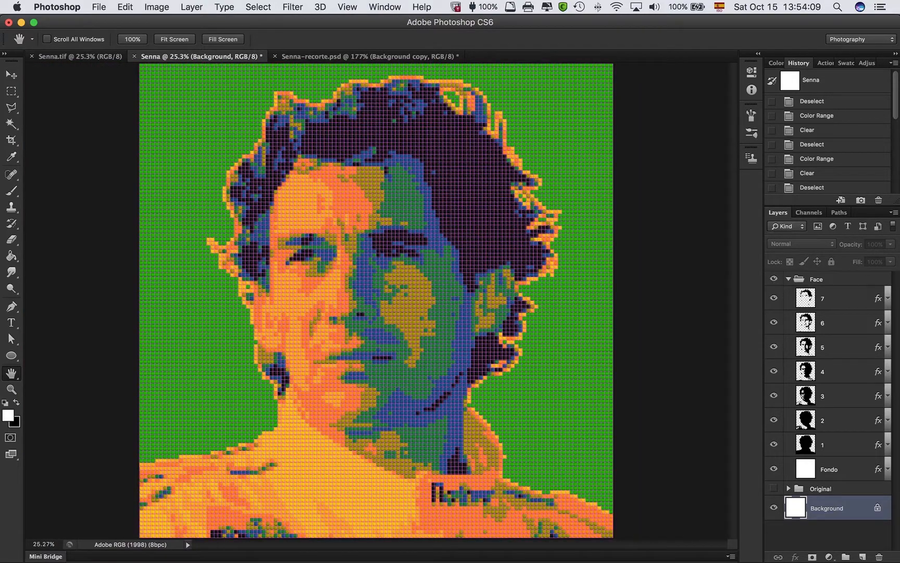
{"action": "left_click", "coordinate": [297, 8]}
{"action": "mouse_move", "coordinate": [347, 7]}
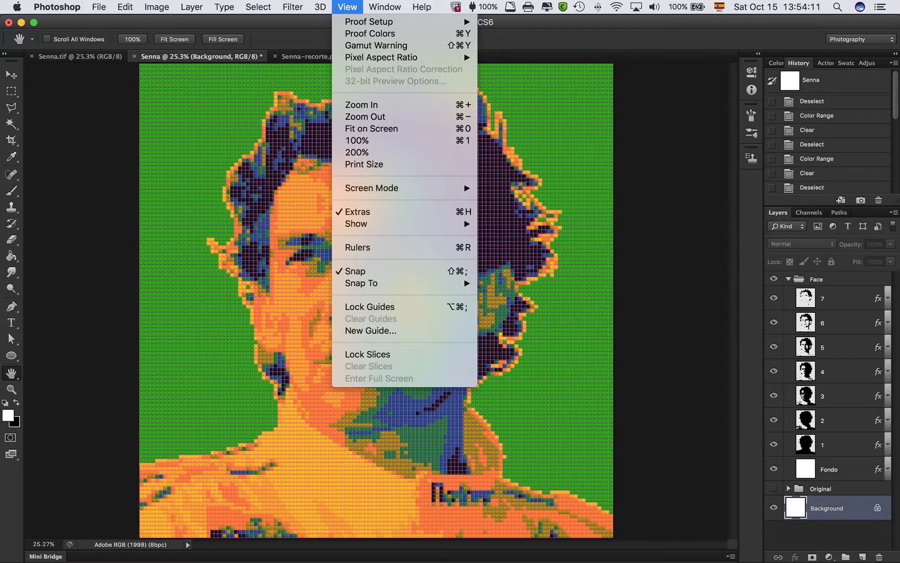
{"action": "mouse_move", "coordinate": [436, 227]}
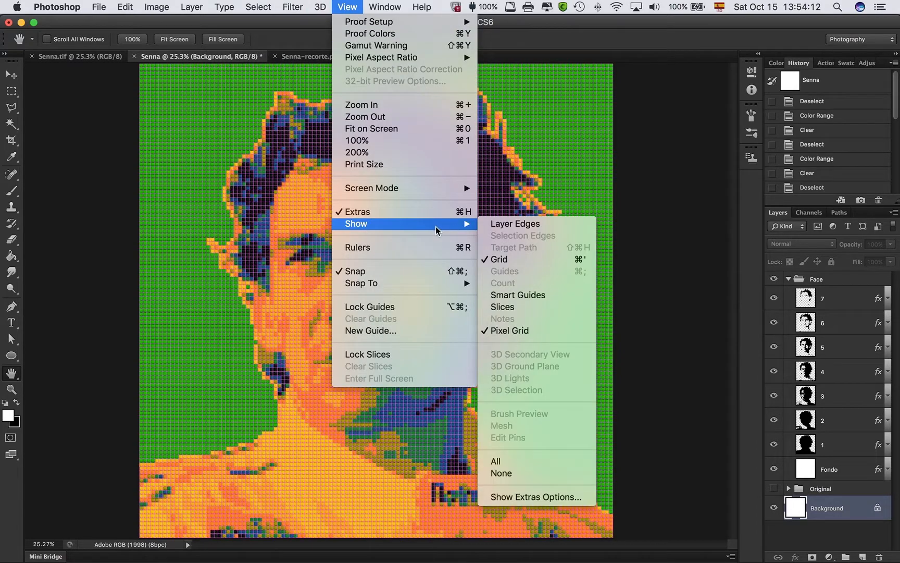
{"action": "left_click", "coordinate": [509, 266]}
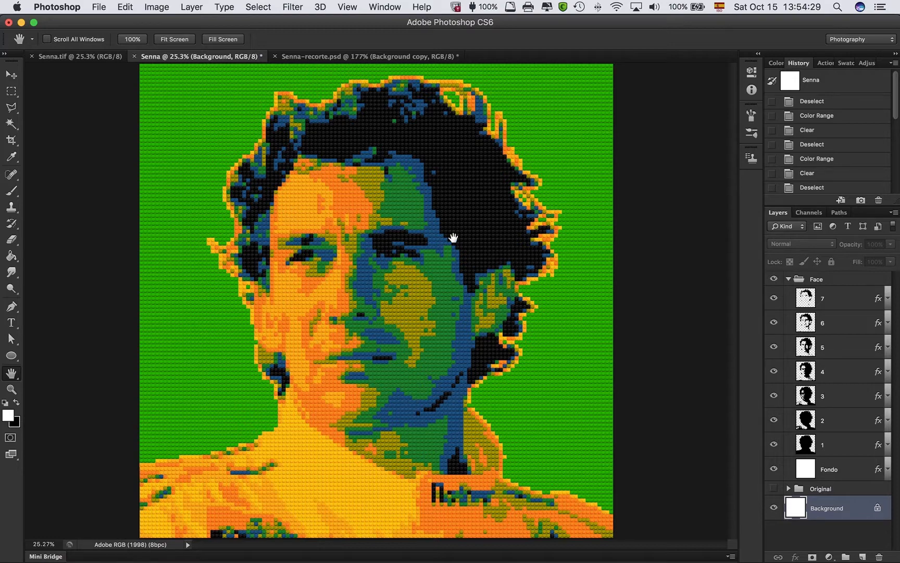
Inspect the bricks around the nose, eyes and forehead at 100% without the grid, ending on the whole portrait.
{"action": "key", "text": "super+1"}
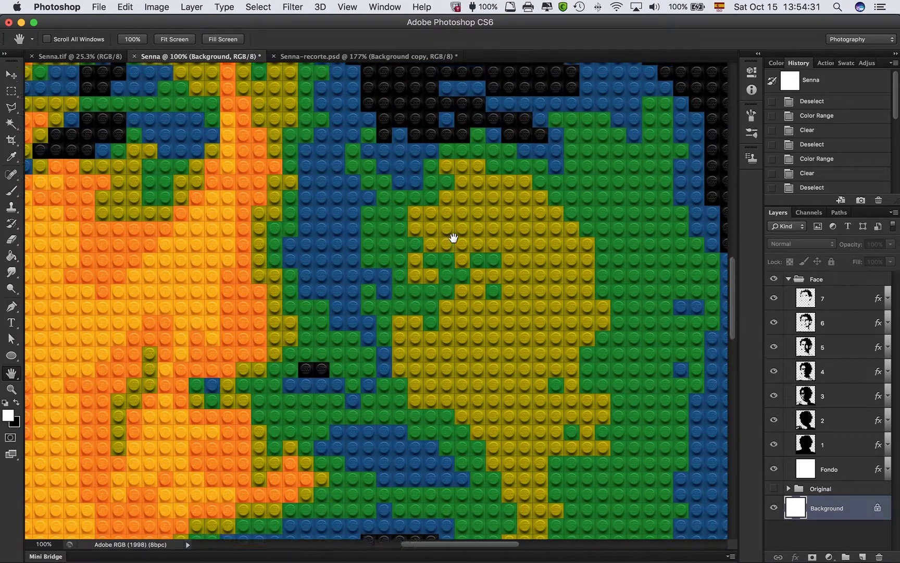
{"action": "scroll", "coordinate": [454, 238], "scroll_direction": "up", "scroll_amount": 8}
{"action": "scroll", "coordinate": [453, 237], "scroll_direction": "right", "scroll_amount": 3}
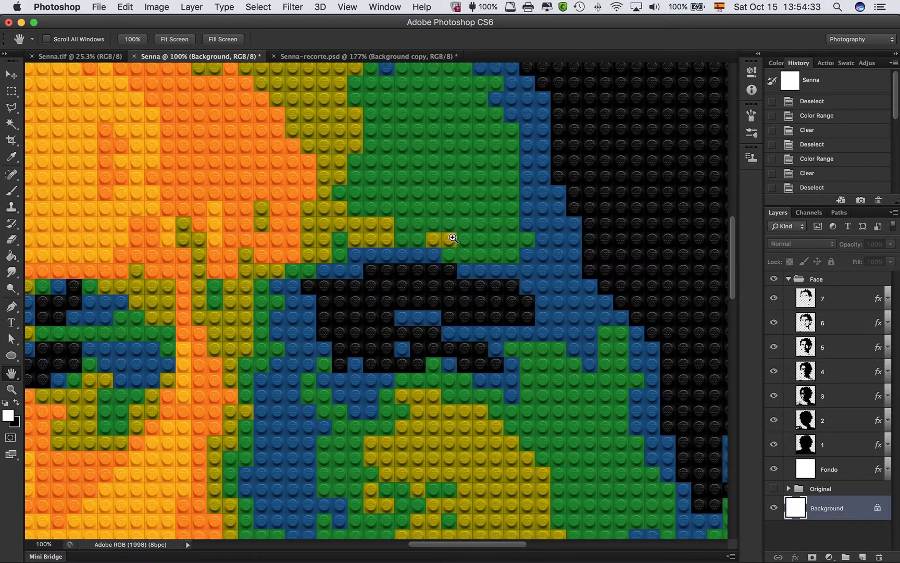
{"action": "key", "text": "super+0"}
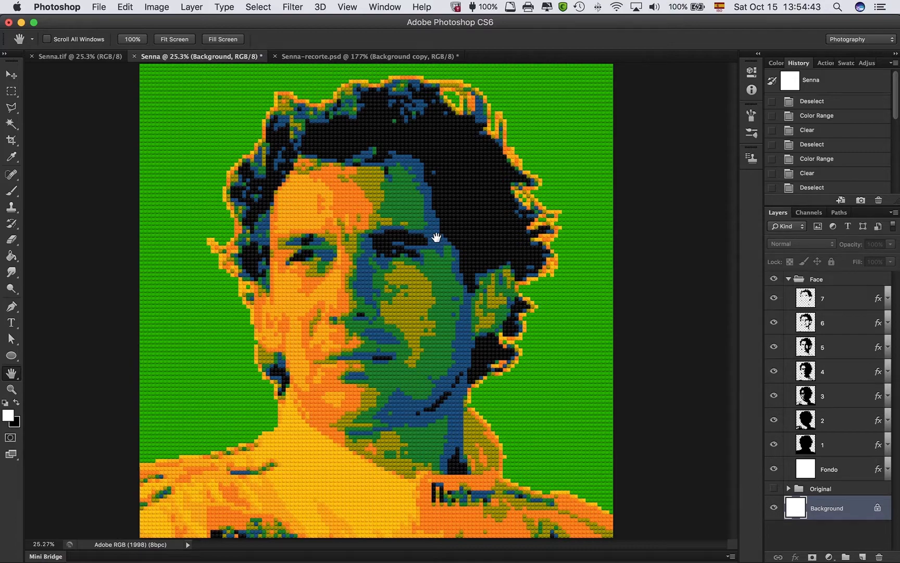
Switch to Firefox, quit it, and bring up the Finder desktop.
{"action": "key", "text": "ctrl+Up"}
{"action": "left_click", "coordinate": [511, 313]}
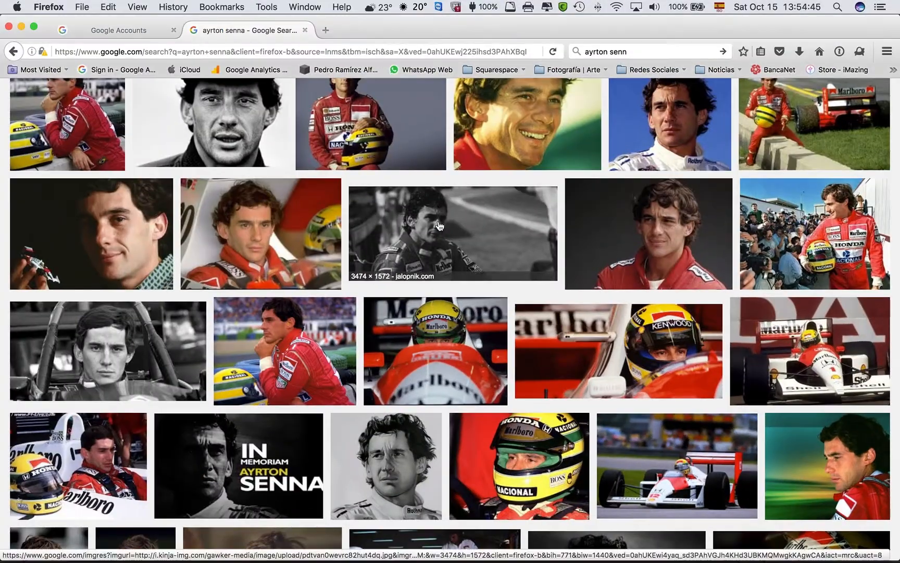
{"action": "key", "text": "super+q"}
{"action": "mouse_move", "coordinate": [899, 562]}
{"action": "left_click", "coordinate": [480, 262]}
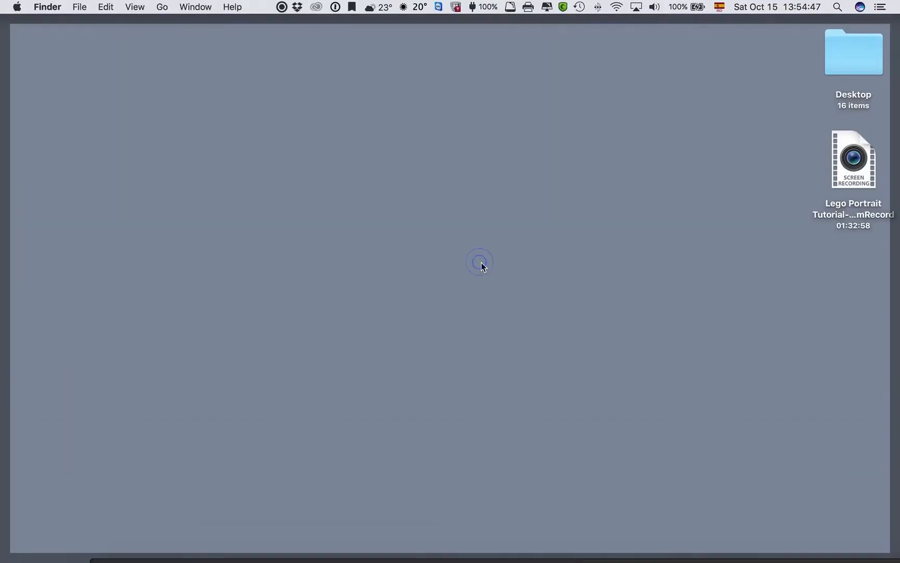
Open the Retratos_OK folder in Dropbox through 01_Algoritmo-Diseño, 01_Portafolio and Ilustraciones in Finder.
{"action": "key", "text": "super+shift+o"}
{"action": "left_click", "coordinate": [112, 130]}
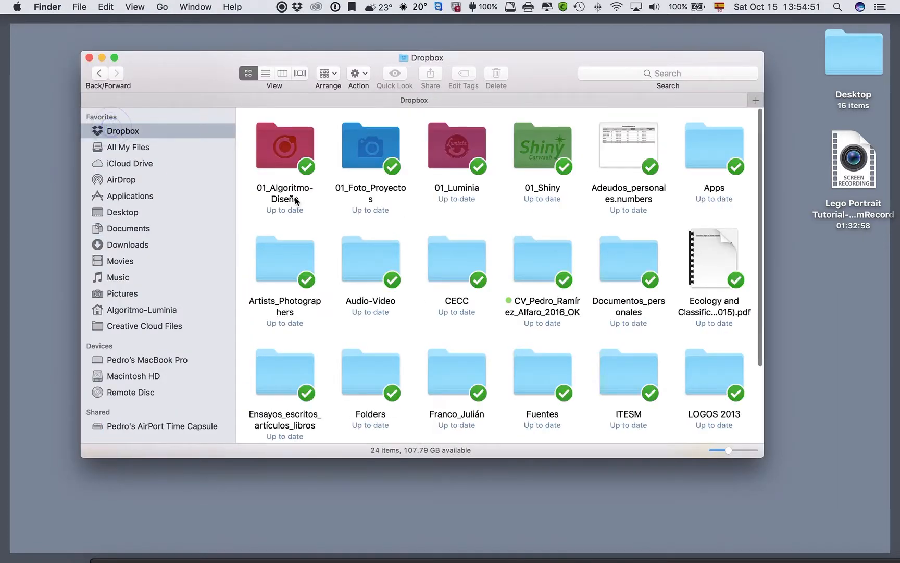
{"action": "double_click", "coordinate": [299, 147]}
{"action": "double_click", "coordinate": [354, 146]}
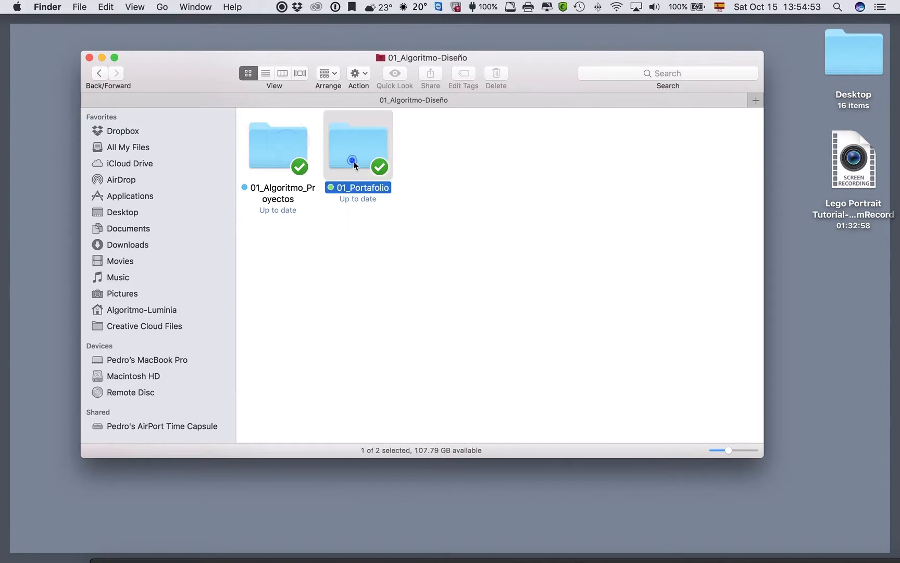
{"action": "double_click", "coordinate": [441, 138]}
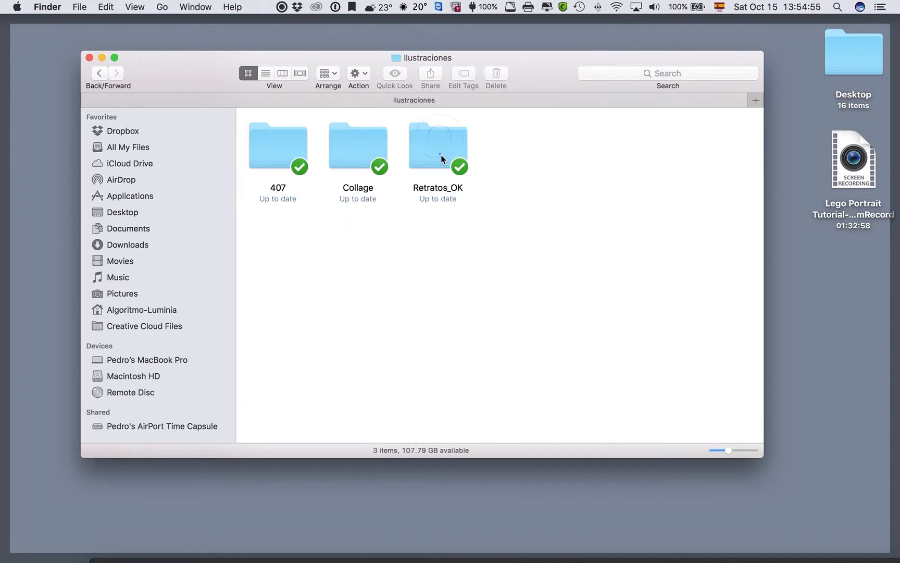
{"action": "double_click", "coordinate": [441, 154]}
Select all twelve portrait images ending in _RGB.jpg, from Albert_Einstein_RGB.jpg to Steve_Jobs_RGB.jpg.
{"action": "left_click", "coordinate": [452, 154]}
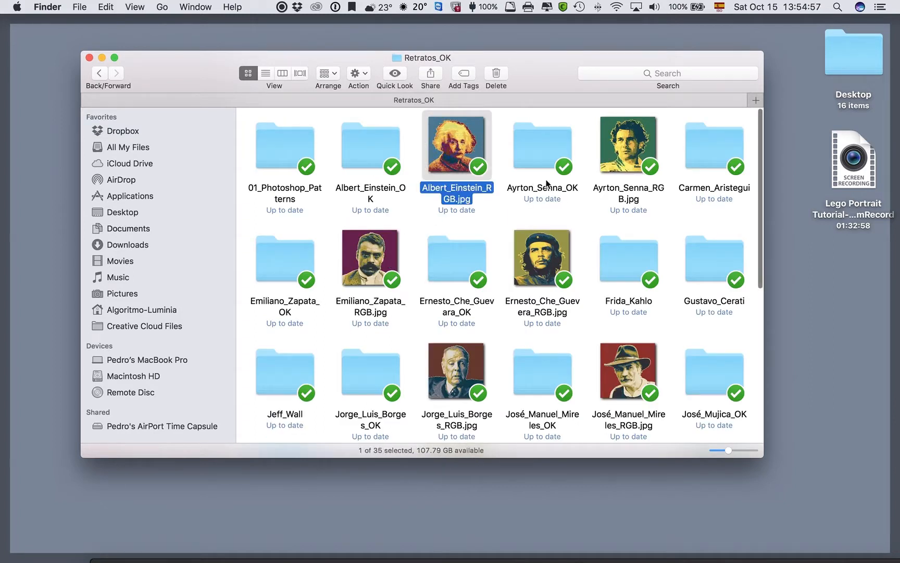
{"action": "left_click", "coordinate": [621, 149], "text": "super"}
{"action": "left_click", "coordinate": [383, 250], "text": "super"}
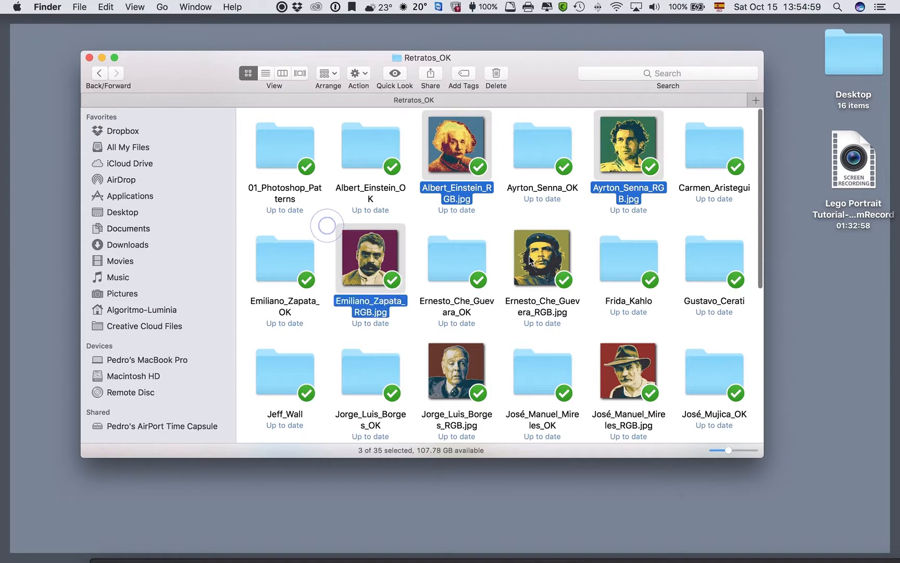
{"action": "left_click", "coordinate": [535, 255], "text": "super"}
{"action": "left_click", "coordinate": [451, 360], "text": "super"}
{"action": "left_click", "coordinate": [624, 368], "text": "super"}
{"action": "scroll", "coordinate": [623, 367], "scroll_direction": "down", "scroll_amount": 5}
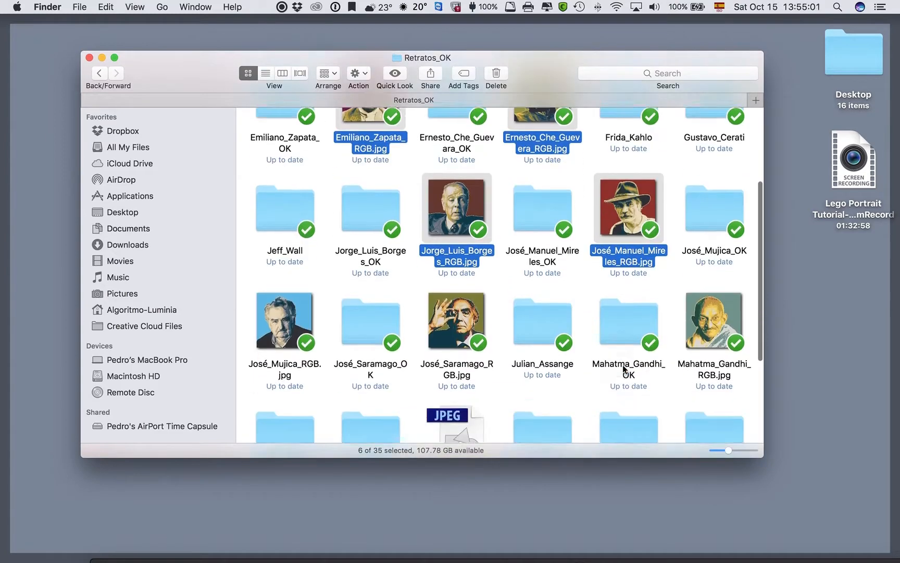
{"action": "left_click", "coordinate": [307, 241], "text": "super"}
{"action": "left_click", "coordinate": [488, 243], "text": "super"}
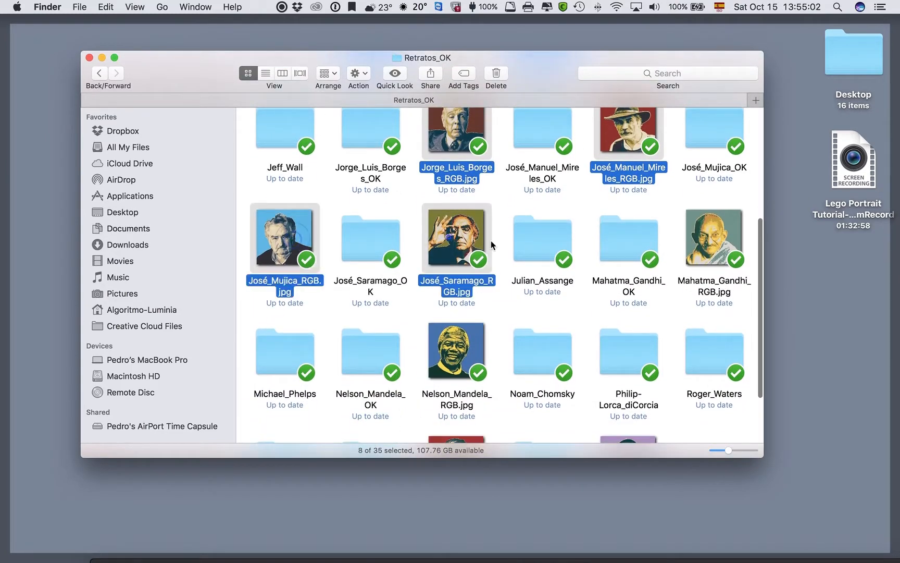
{"action": "left_click", "coordinate": [709, 245], "text": "super"}
{"action": "left_click", "coordinate": [460, 346], "text": "super"}
{"action": "scroll", "coordinate": [465, 344], "scroll_direction": "down", "scroll_amount": 3}
{"action": "left_click", "coordinate": [465, 343], "text": "super"}
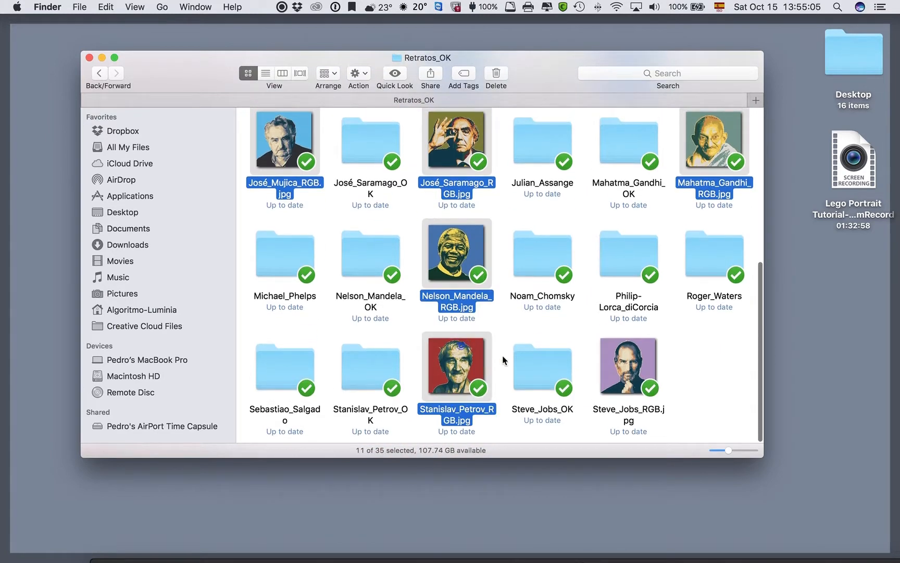
{"action": "left_click", "coordinate": [627, 362], "text": "super"}
Preview the selected Lego portraits full screen, browsing back and forth from Einstein through Senna, Zapata and Che Guevara to Borges.
{"action": "key", "text": "space"}
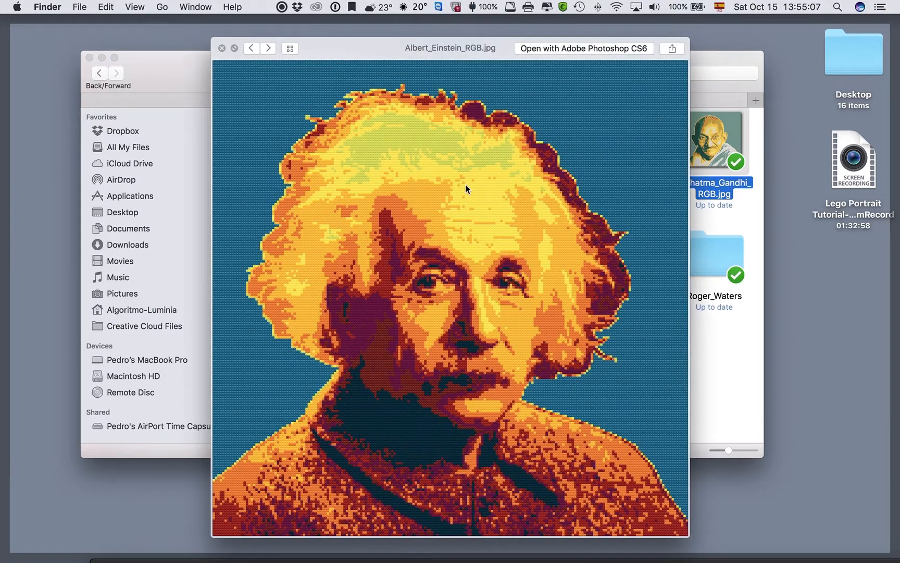
{"action": "left_click", "coordinate": [234, 48]}
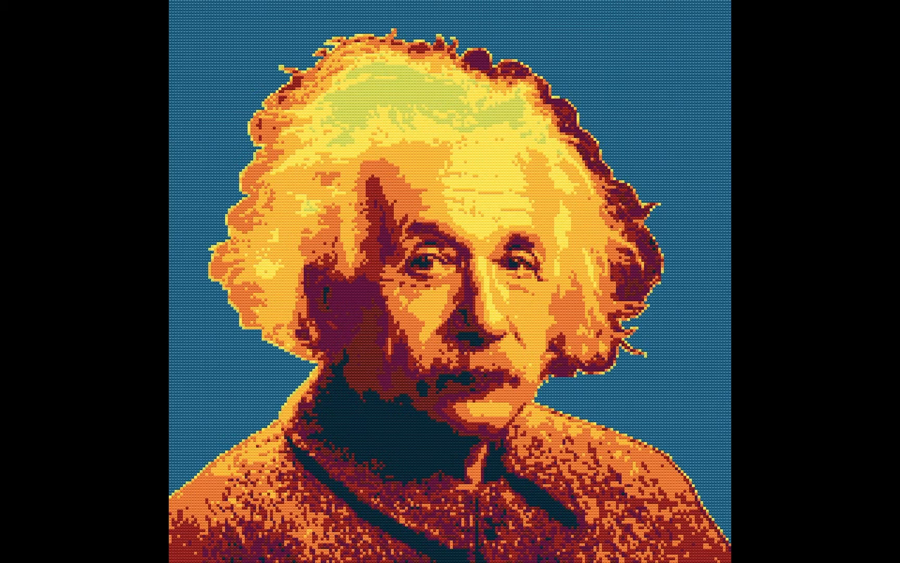
{"action": "key", "text": "Right"}
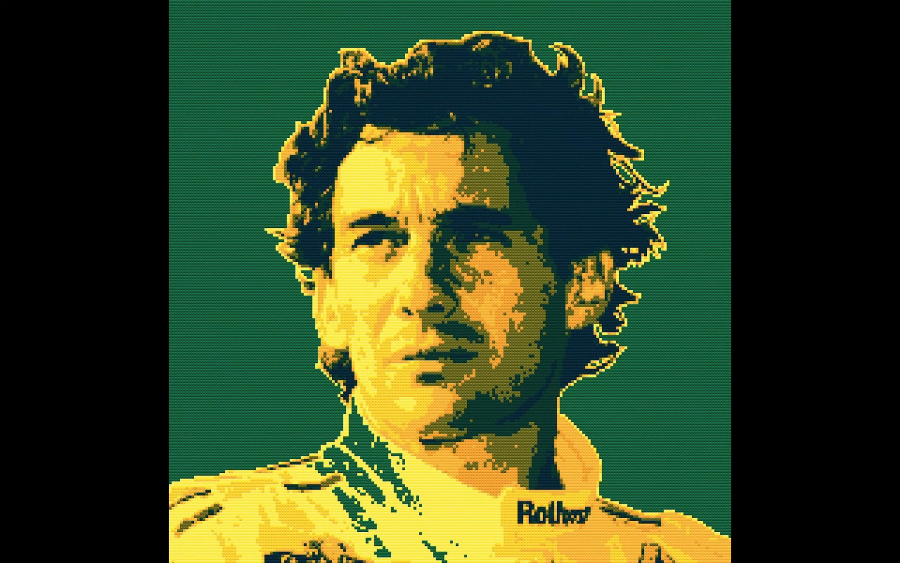
{"action": "key", "text": "Right"}
{"action": "key", "text": "Left"}
{"action": "key", "text": "Right"}
{"action": "key", "text": "Right"}
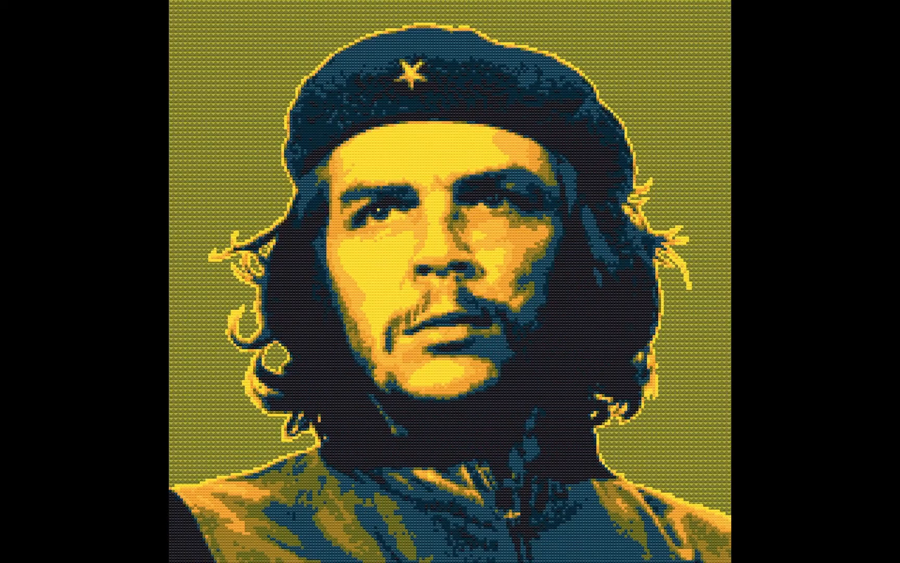
{"action": "key", "text": "Left"}
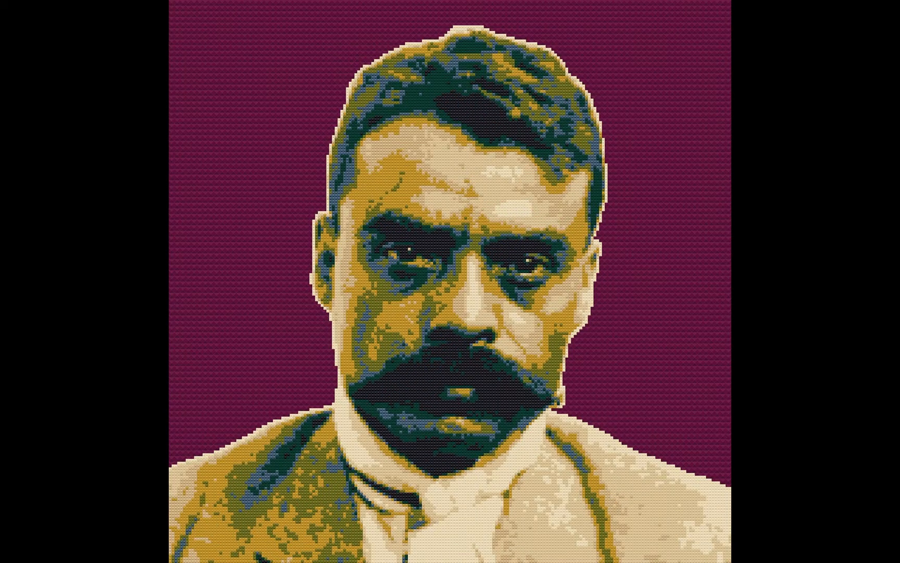
{"action": "key", "text": "Right"}
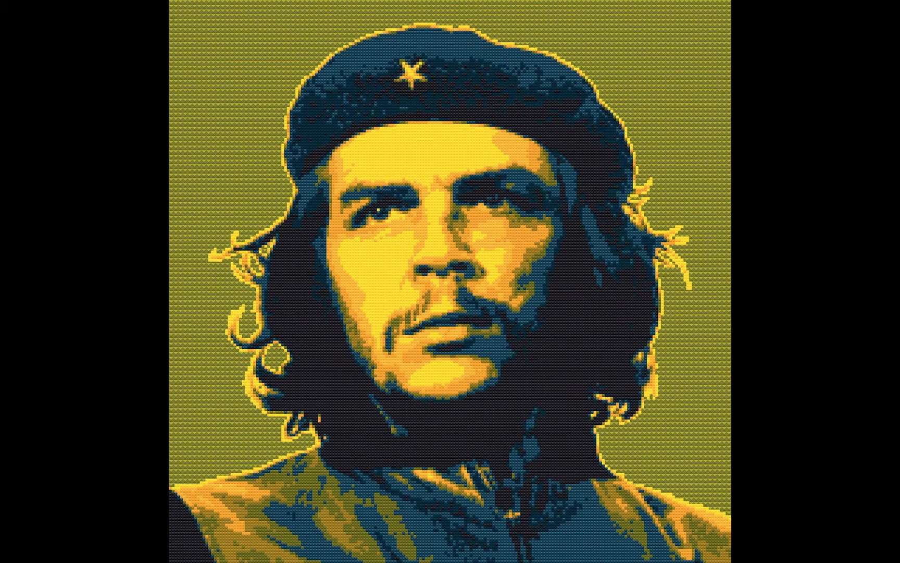
{"action": "key", "text": "Right"}
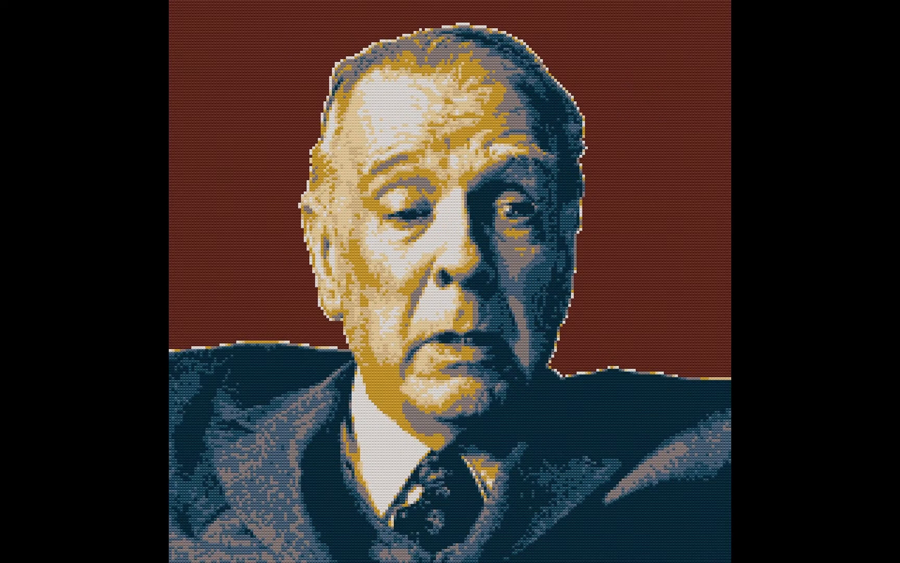
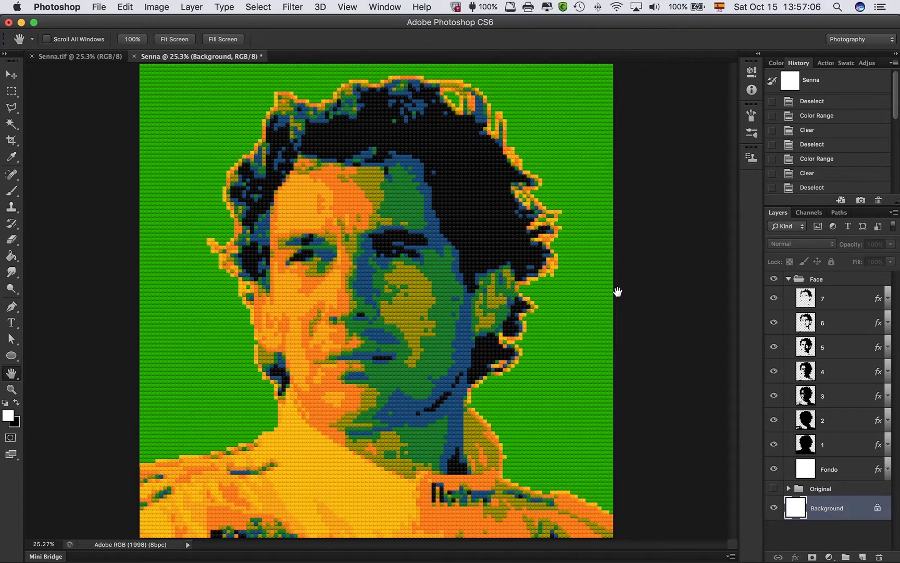
Start saving the layered Senna portrait under a chosen name, with the format set to Photoshop and layers included.
{"action": "key", "text": "super+shift+s"}
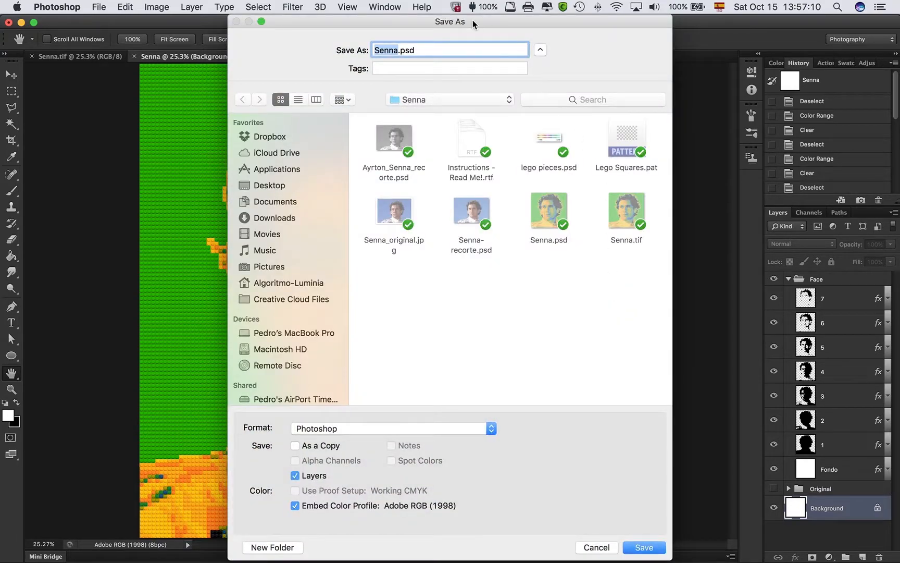
{"action": "key", "text": "alt+super+8"}
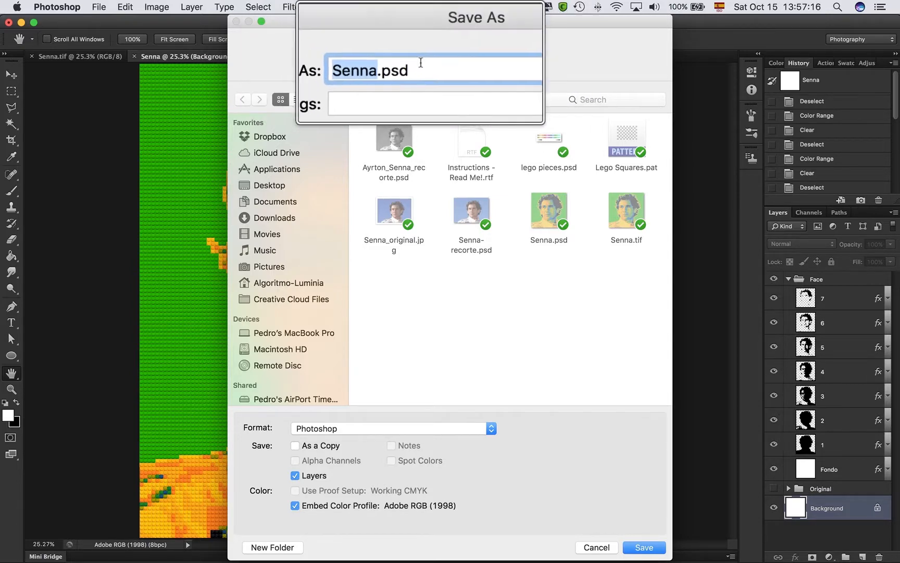
{"action": "left_click", "coordinate": [416, 62]}
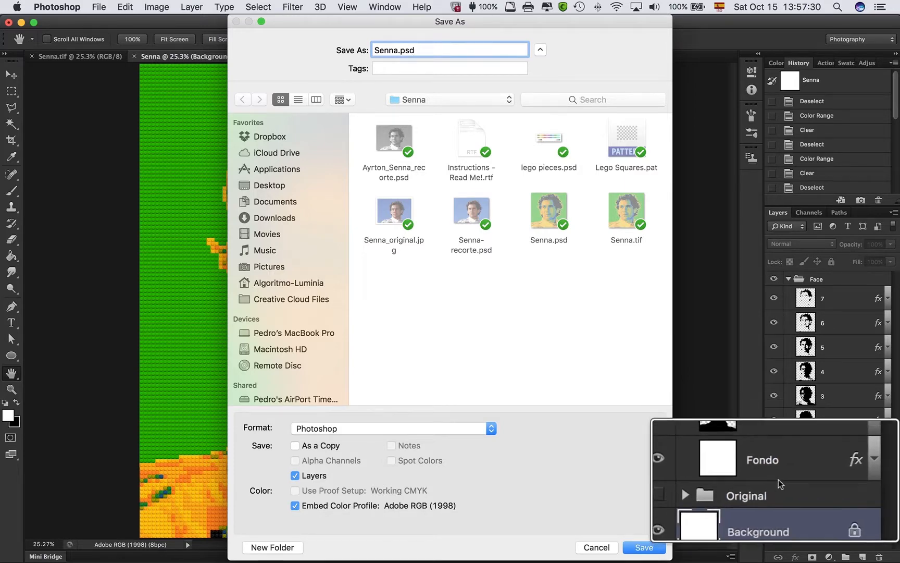
{"action": "left_click", "coordinate": [313, 428]}
{"action": "left_click", "coordinate": [313, 428]}
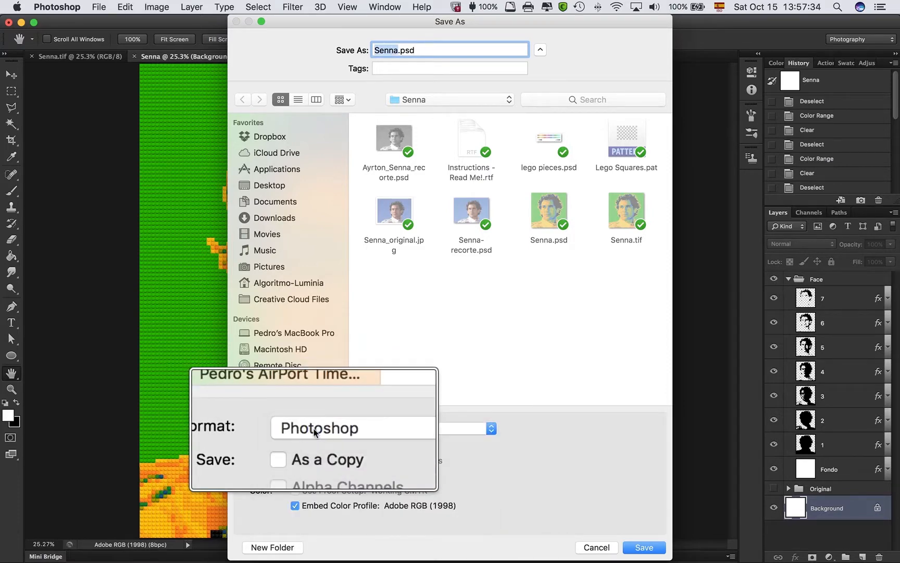
{"action": "left_click", "coordinate": [335, 429]}
{"action": "left_click", "coordinate": [335, 429]}
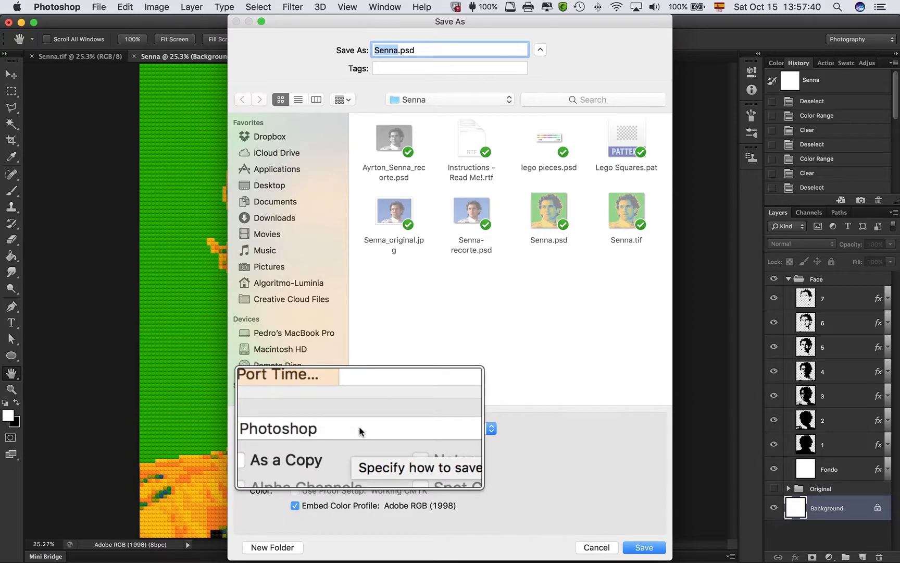
{"action": "left_click", "coordinate": [319, 432]}
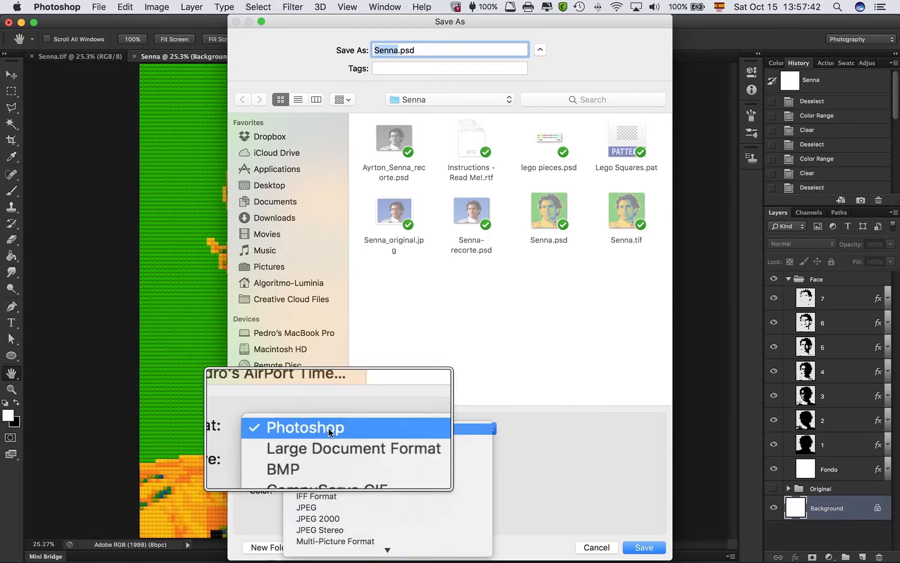
{"action": "left_click", "coordinate": [331, 433]}
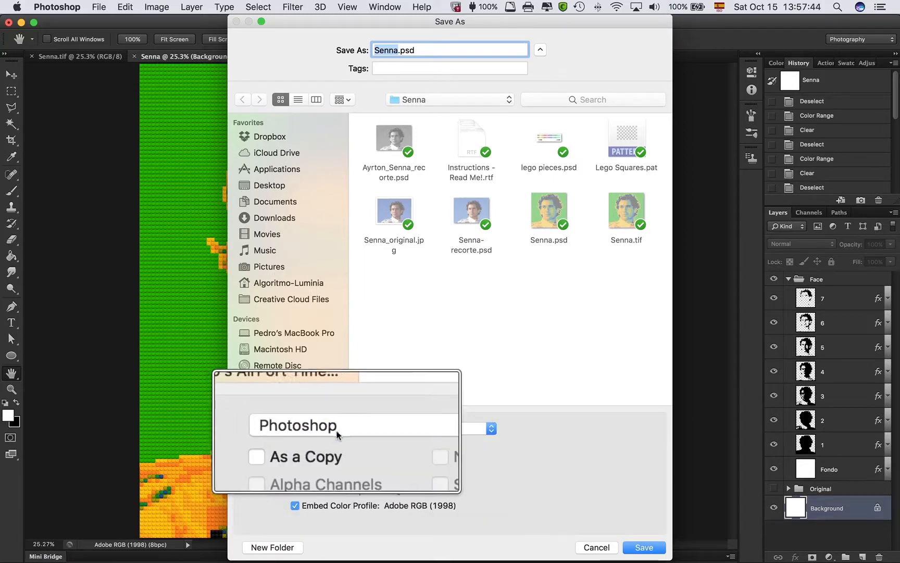
{"action": "left_click", "coordinate": [302, 429]}
{"action": "left_click", "coordinate": [301, 428]}
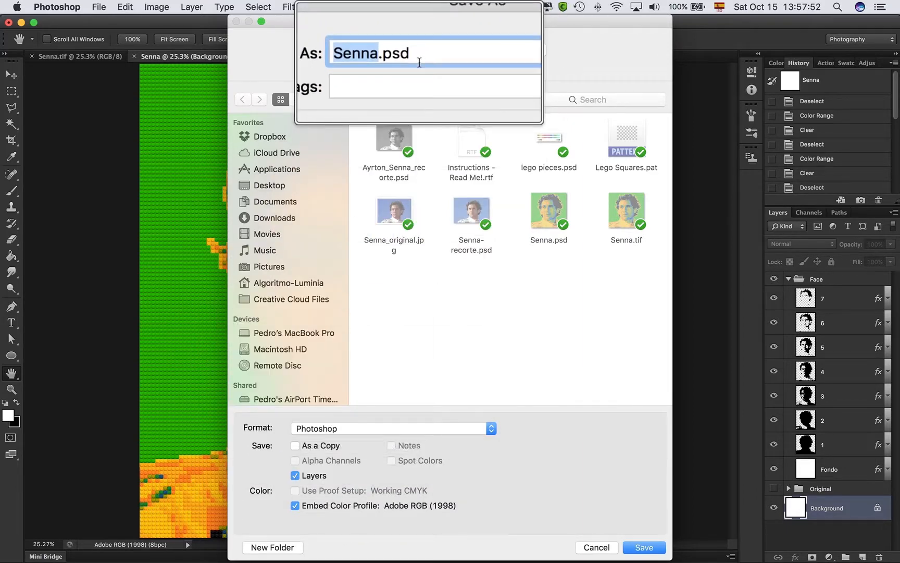
Save the layered portrait to the Desktop as Senna.psd.
{"action": "left_click", "coordinate": [420, 62]}
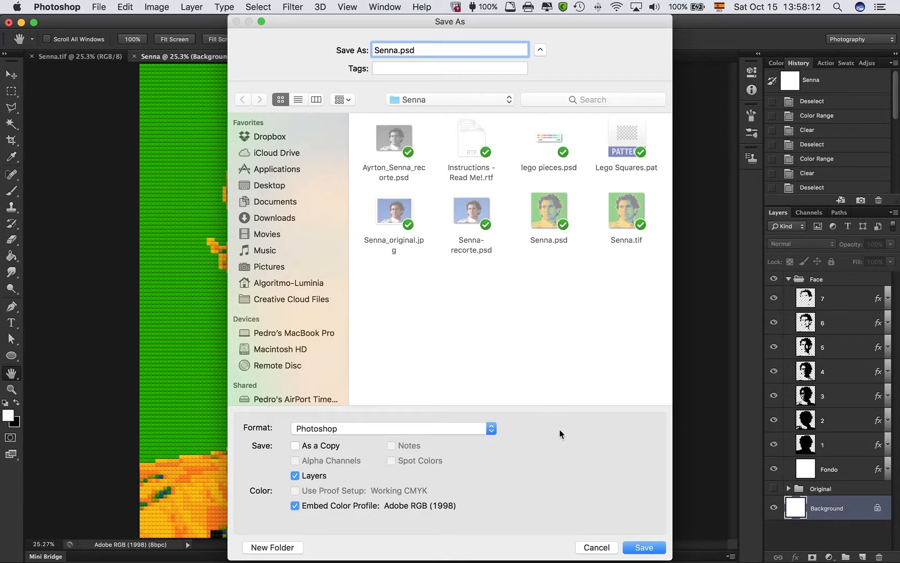
{"action": "key", "text": "super+shift+d"}
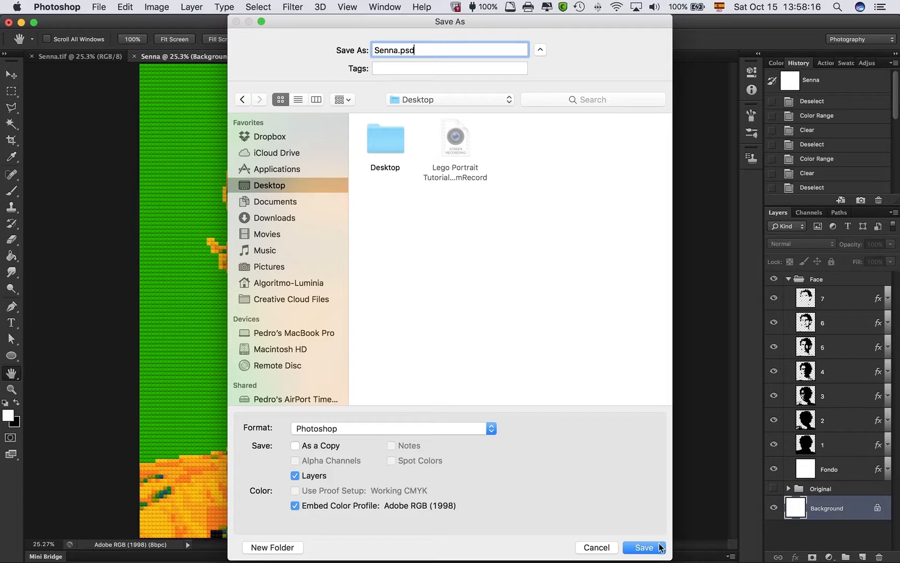
{"action": "left_click", "coordinate": [644, 547]}
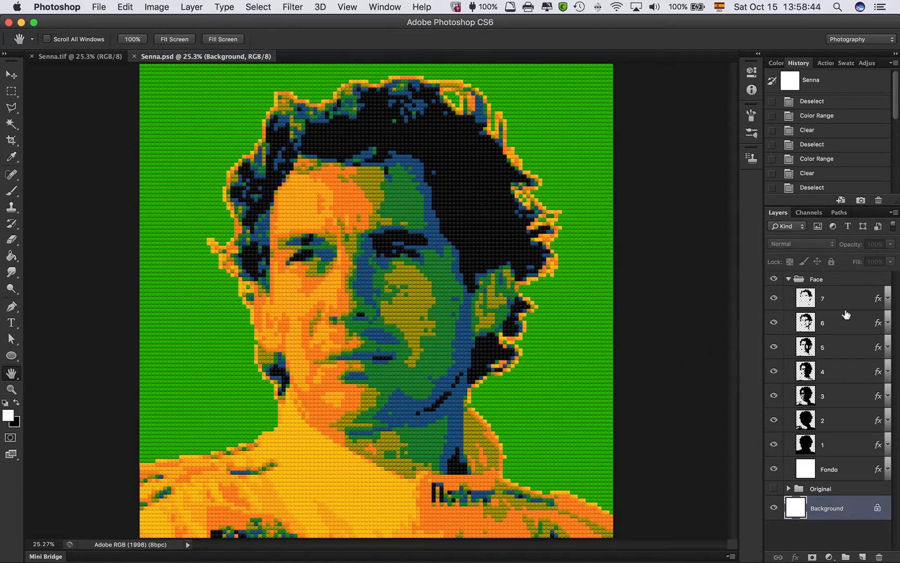
{"action": "left_click", "coordinate": [448, 139]}
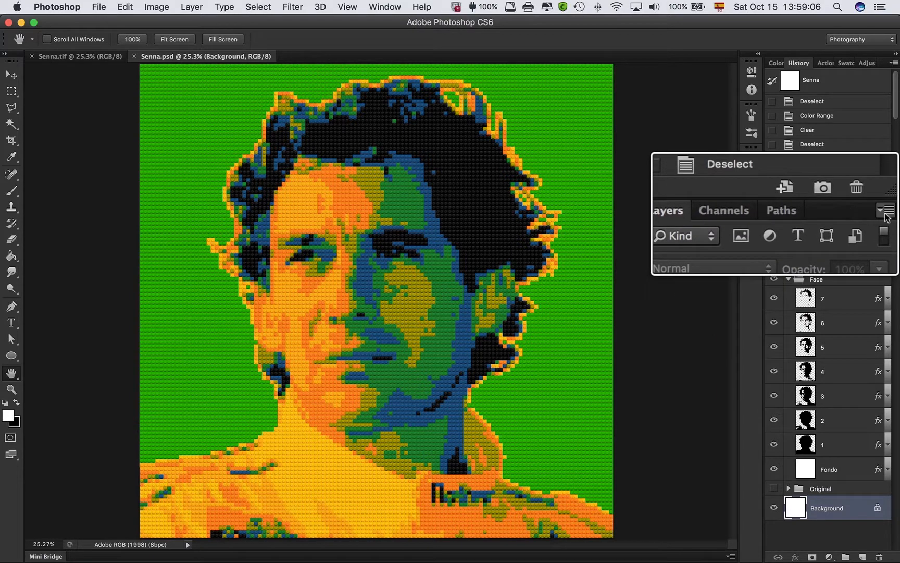
Flatten the Senna image into a single layer, discarding the hidden layers.
{"action": "left_click", "coordinate": [892, 230]}
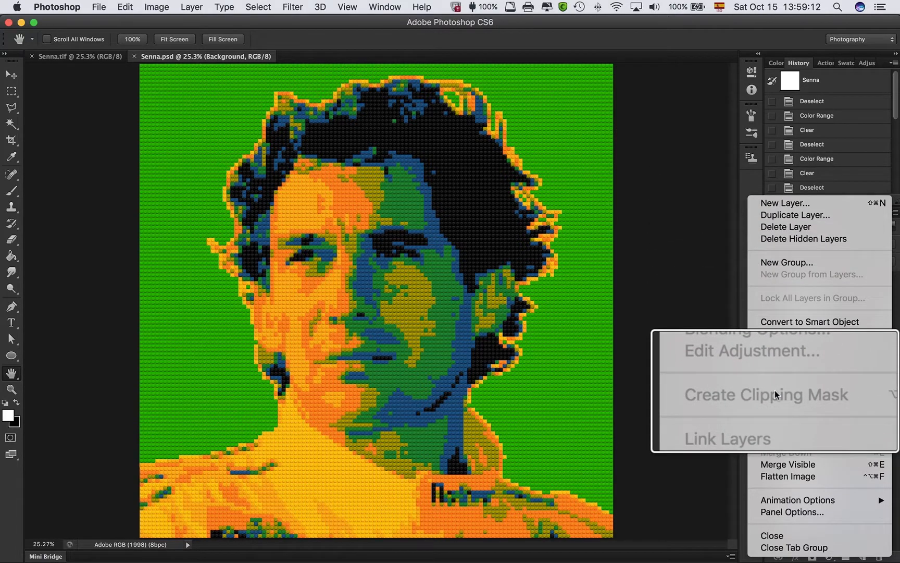
{"action": "left_click", "coordinate": [774, 476]}
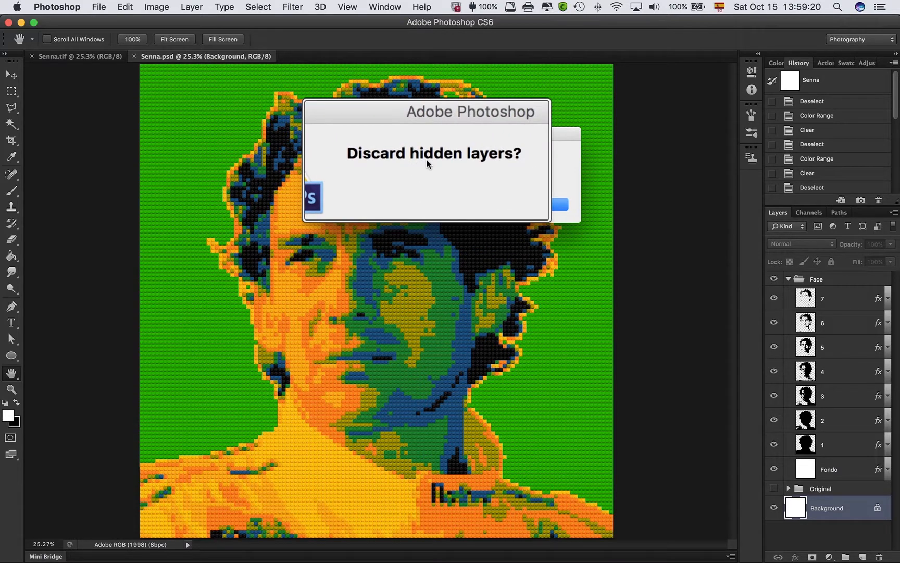
{"action": "left_click", "coordinate": [531, 203]}
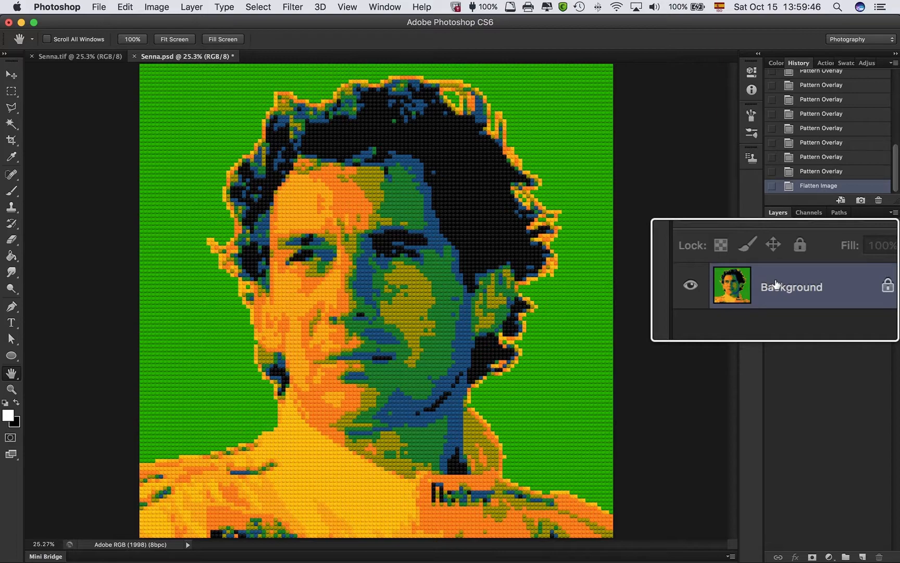
Start saving the flattened portrait as a separate file and set its format to TIFF.
{"action": "key", "text": "super+shift+s"}
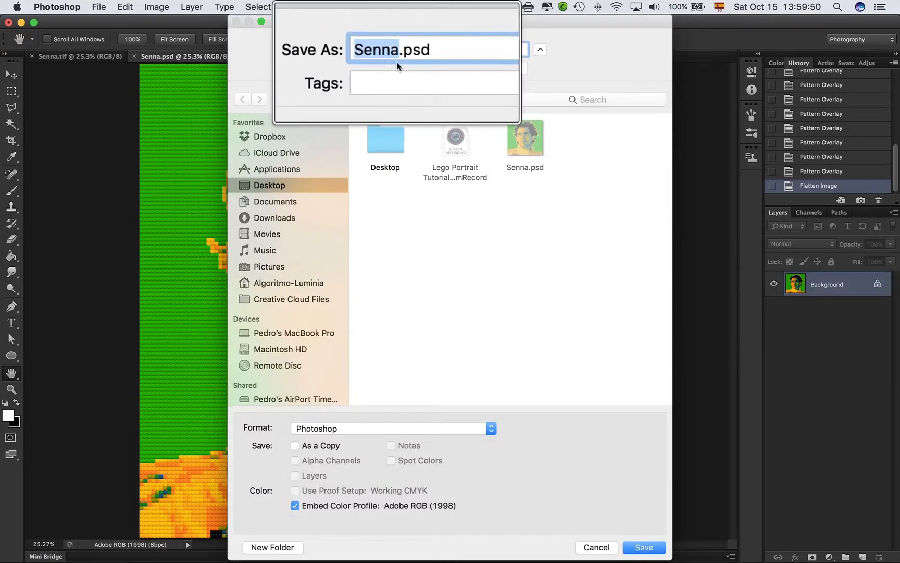
{"action": "left_click", "coordinate": [396, 50]}
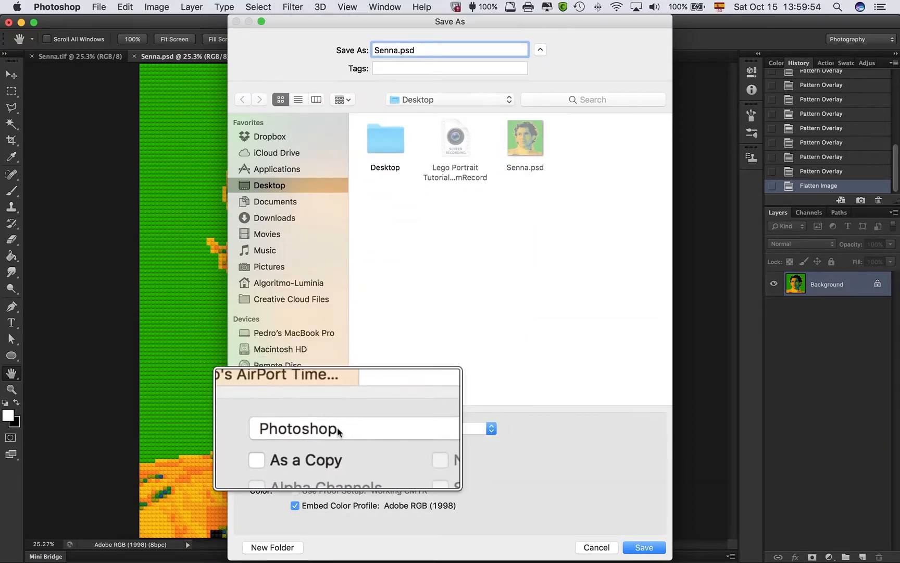
{"action": "left_click", "coordinate": [304, 428]}
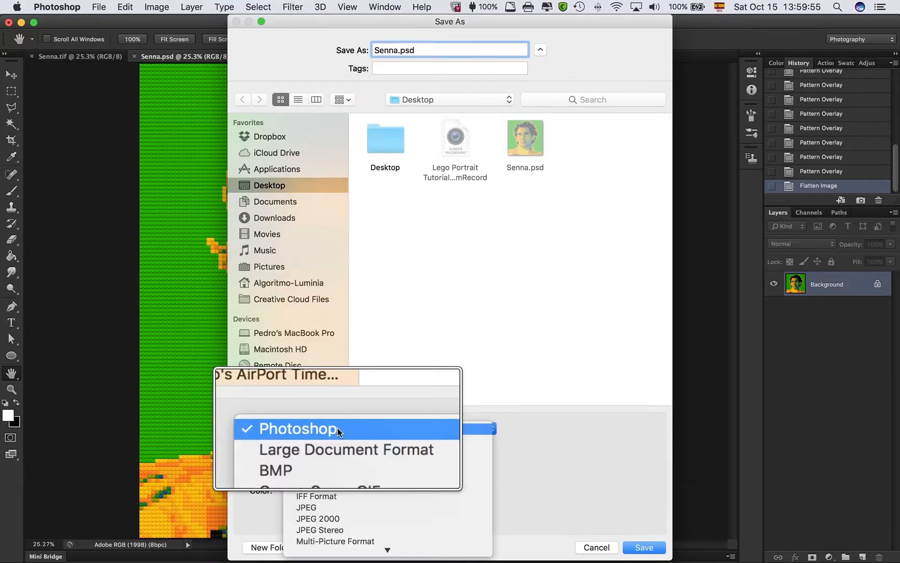
{"action": "left_click", "coordinate": [298, 432]}
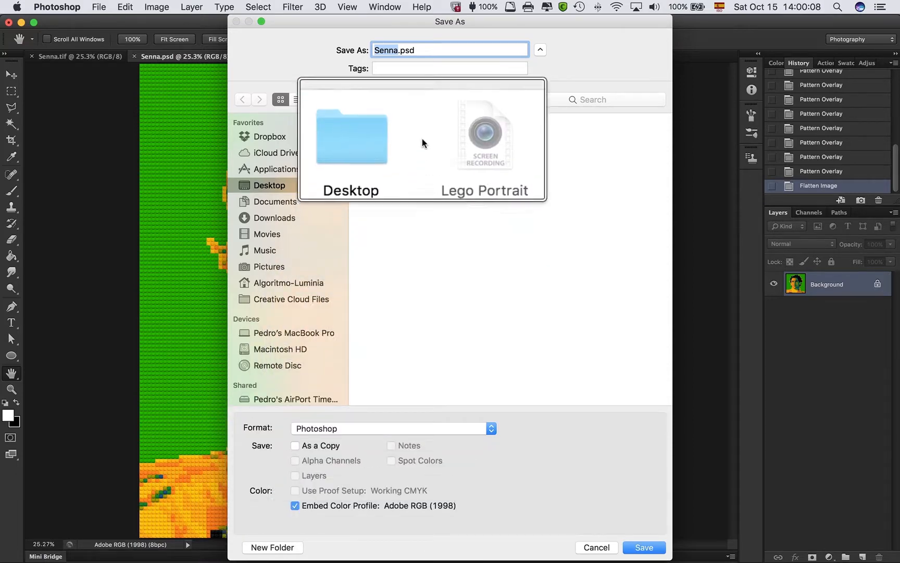
{"action": "left_click", "coordinate": [323, 428]}
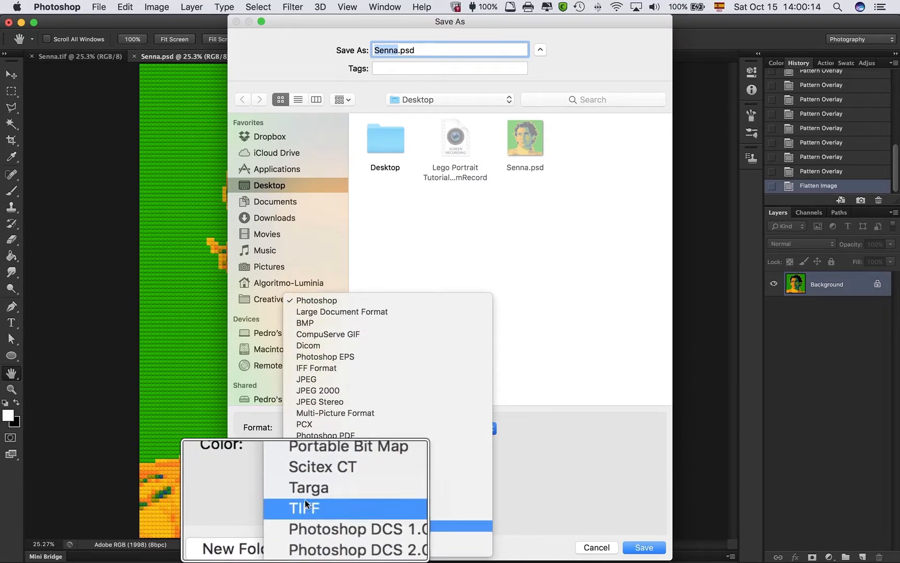
{"action": "left_click", "coordinate": [316, 502]}
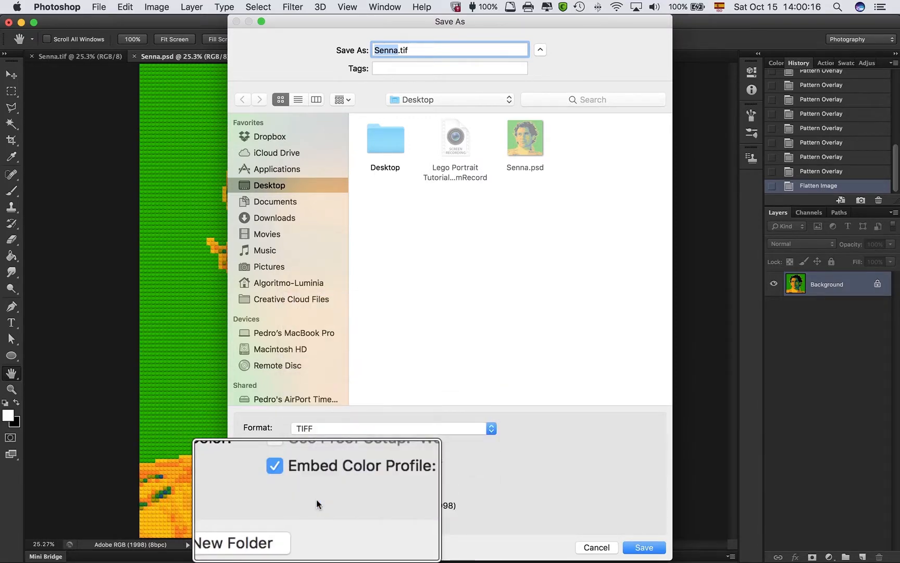
Save the flattened portrait to the Desktop as Senna.tif with no compression, Macintosh byte order and the image pyramid included.
{"action": "left_click", "coordinate": [398, 63]}
{"action": "left_click", "coordinate": [415, 62]}
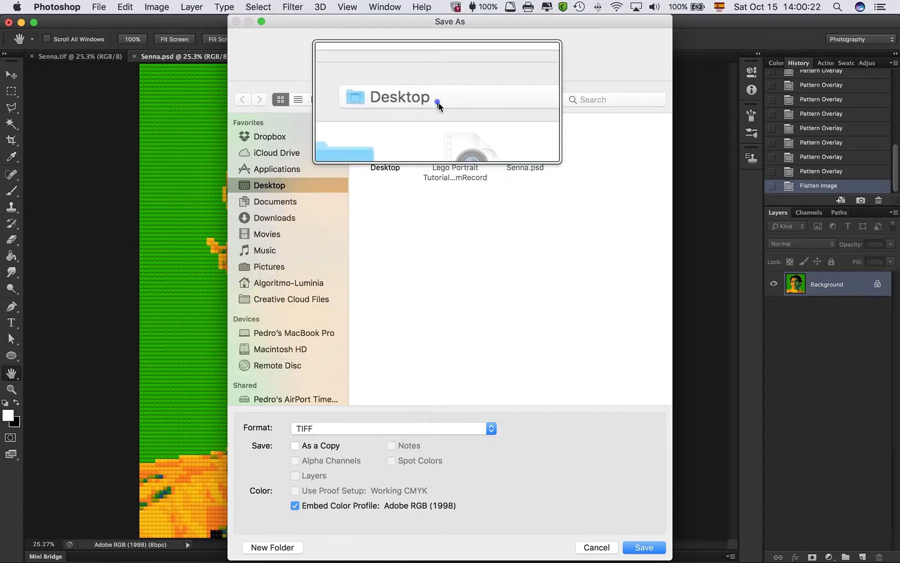
{"action": "left_click", "coordinate": [437, 101]}
{"action": "left_click", "coordinate": [437, 101]}
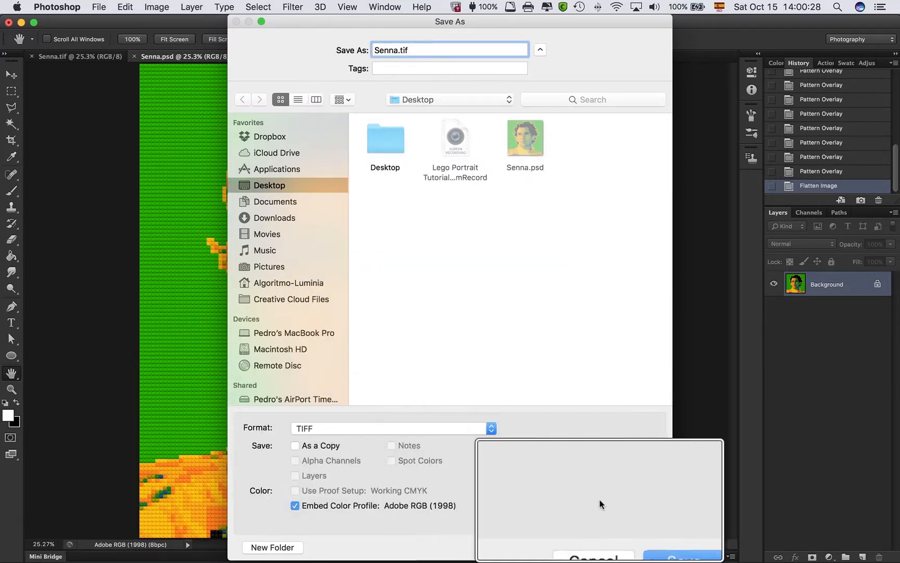
{"action": "left_click", "coordinate": [644, 532]}
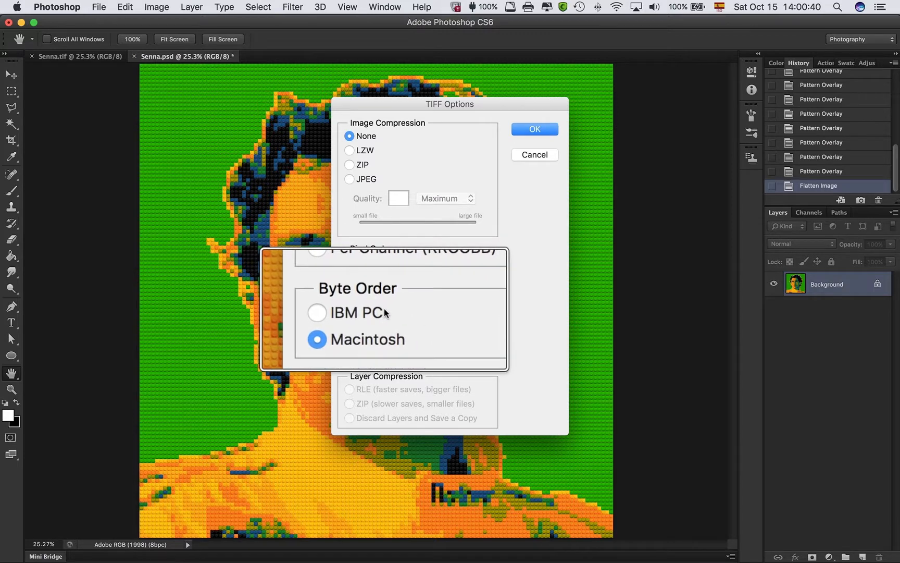
{"action": "left_click", "coordinate": [377, 325]}
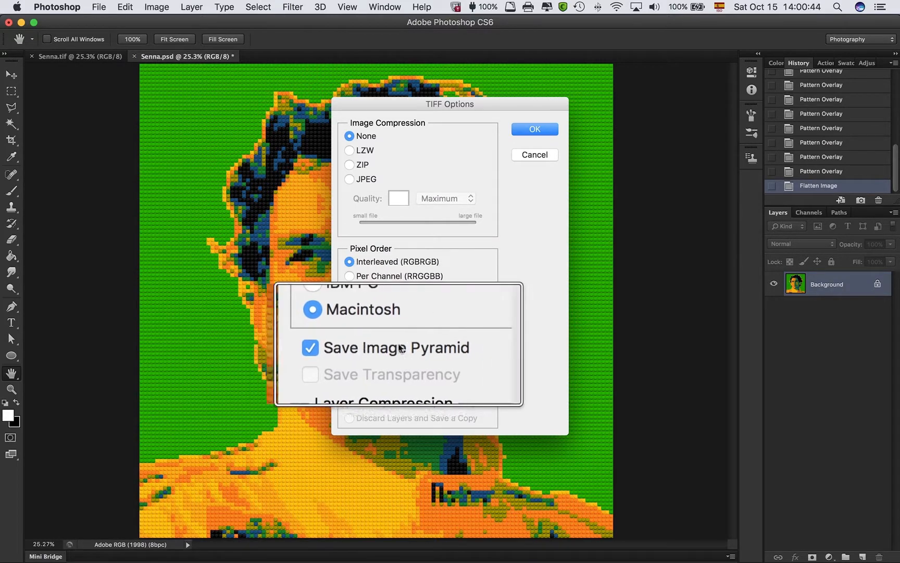
{"action": "left_click", "coordinate": [535, 128]}
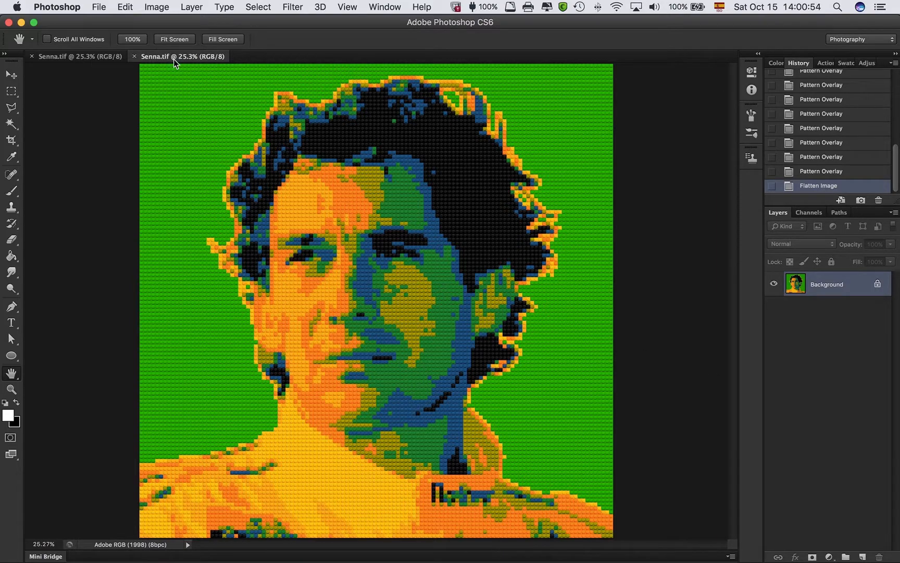
Switch to the Finder desktop, open Senna.psd from there in Photoshop, and fit it on screen.
{"action": "mouse_move", "coordinate": [899, 562]}
{"action": "left_click", "coordinate": [612, 281]}
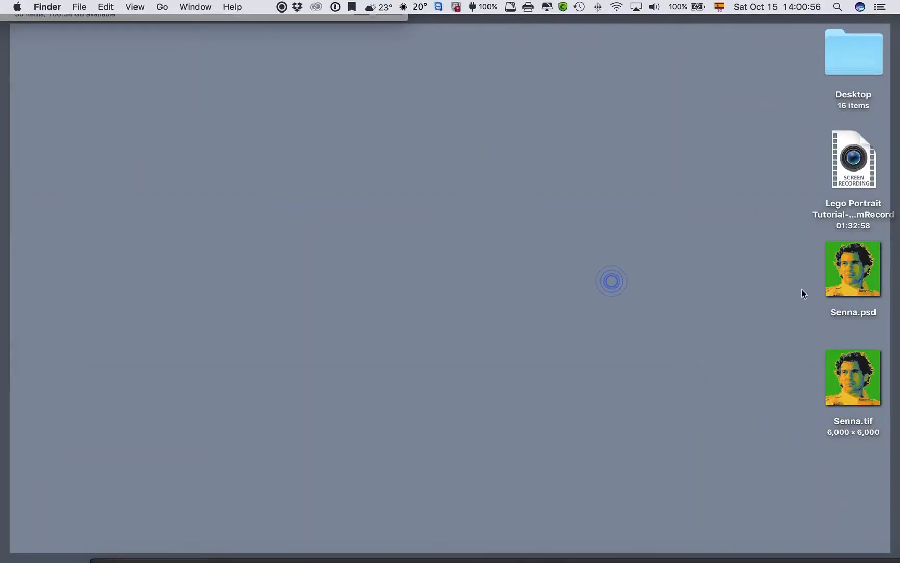
{"action": "left_click", "coordinate": [848, 268]}
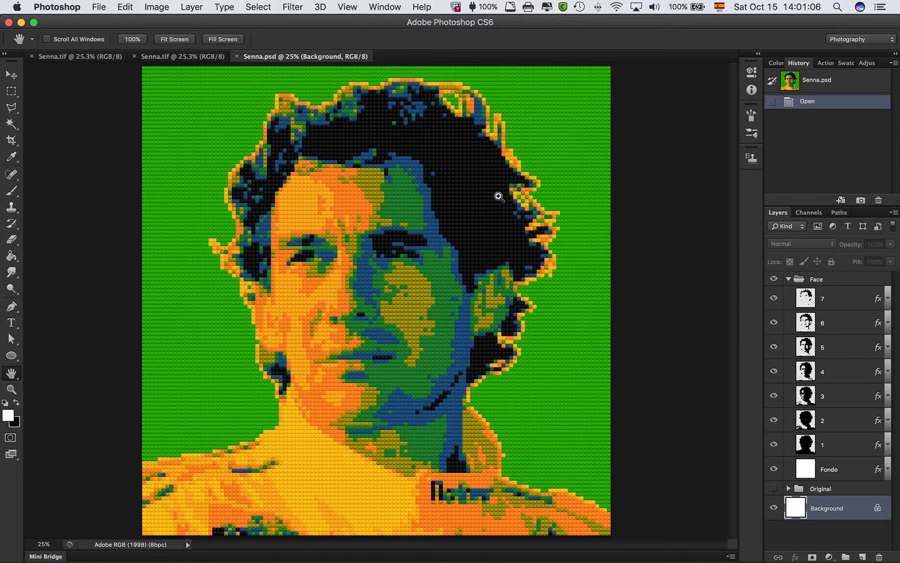
{"action": "key", "text": "super+0"}
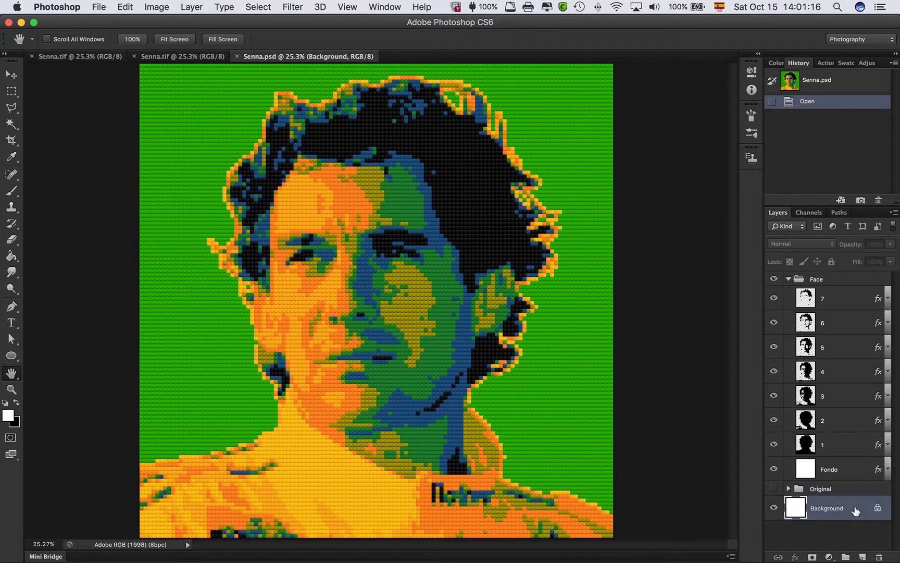
Compare the flattened Senna.tif with the layered Senna.psd, ending on the layered document.
{"action": "left_click", "coordinate": [203, 57]}
{"action": "left_click", "coordinate": [297, 59]}
{"action": "left_click", "coordinate": [197, 59]}
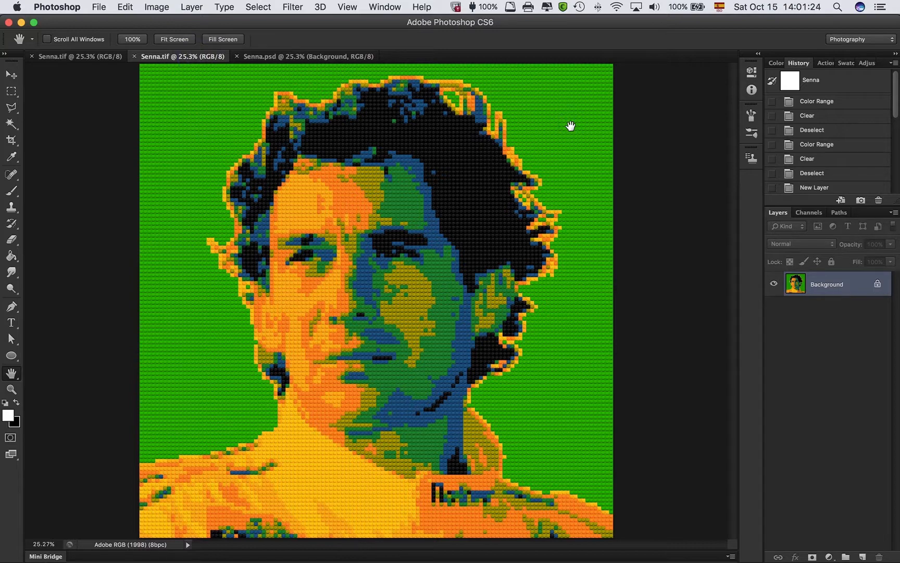
{"action": "left_click", "coordinate": [314, 56]}
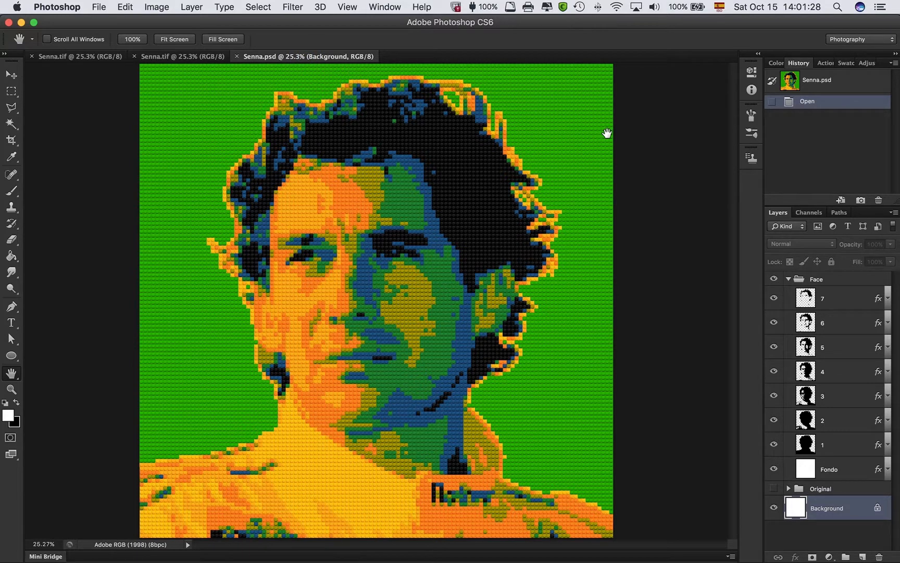